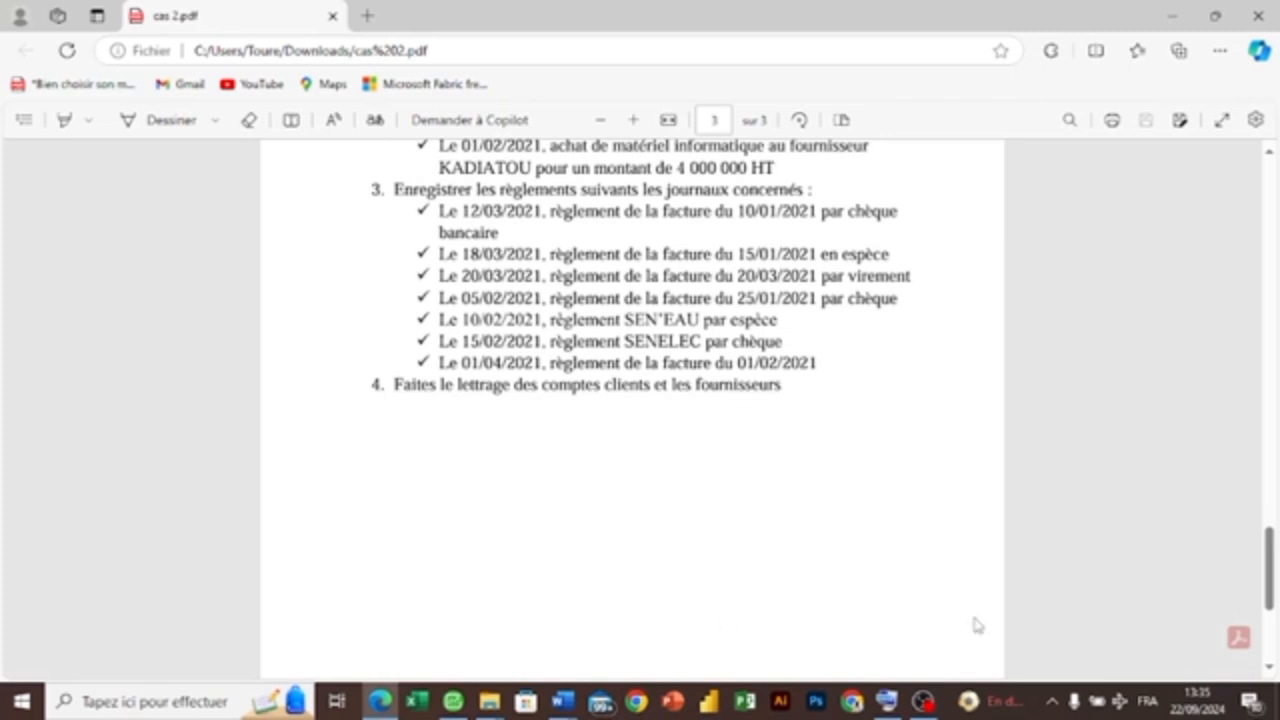
- Review the case PDF's opening balance, January and February purchases and sales, and the settlement and lettering instructions
left_click_drag(1272, 570, 1273, 440)
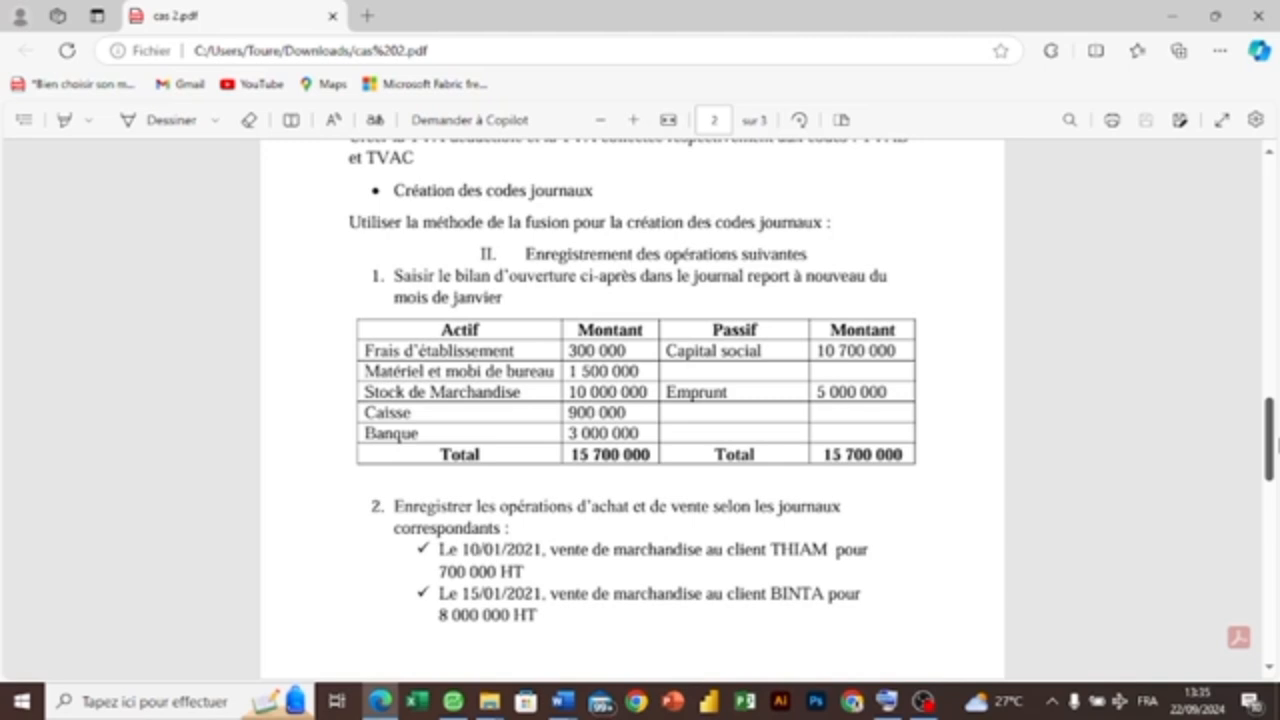
scroll(640, 400, "up", 1)
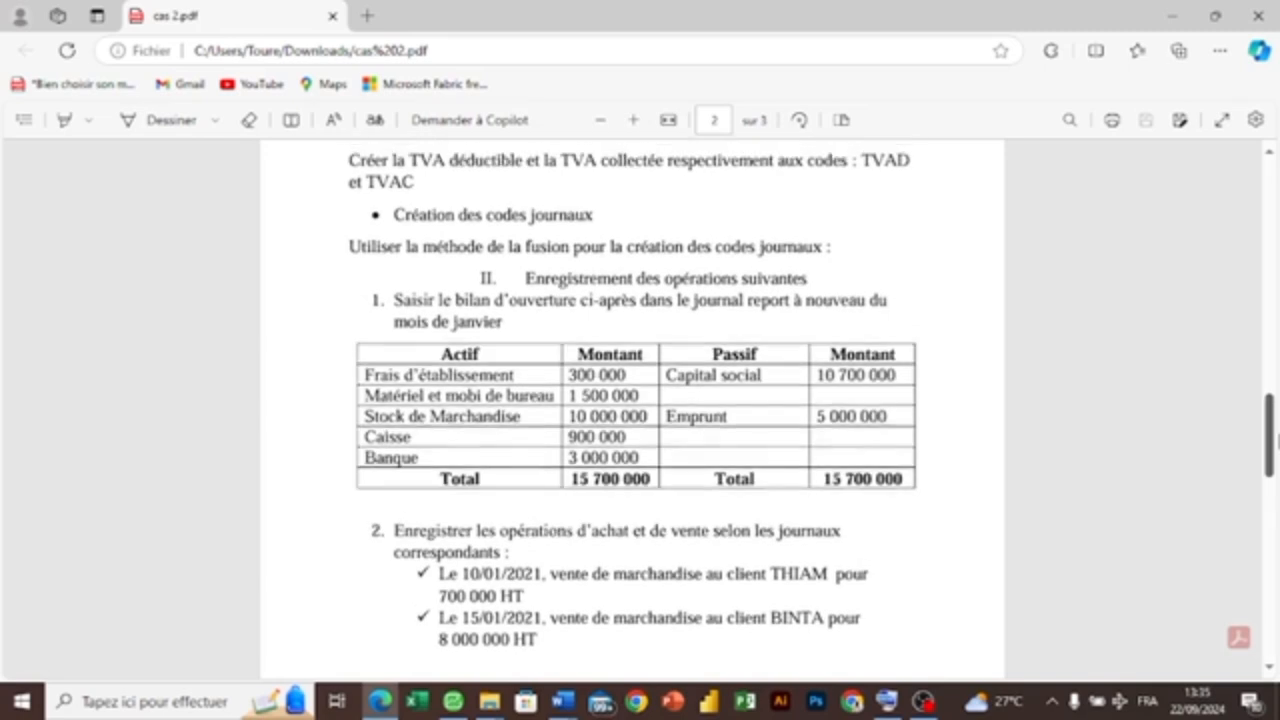
left_click_drag(1276, 440, 1268, 497)
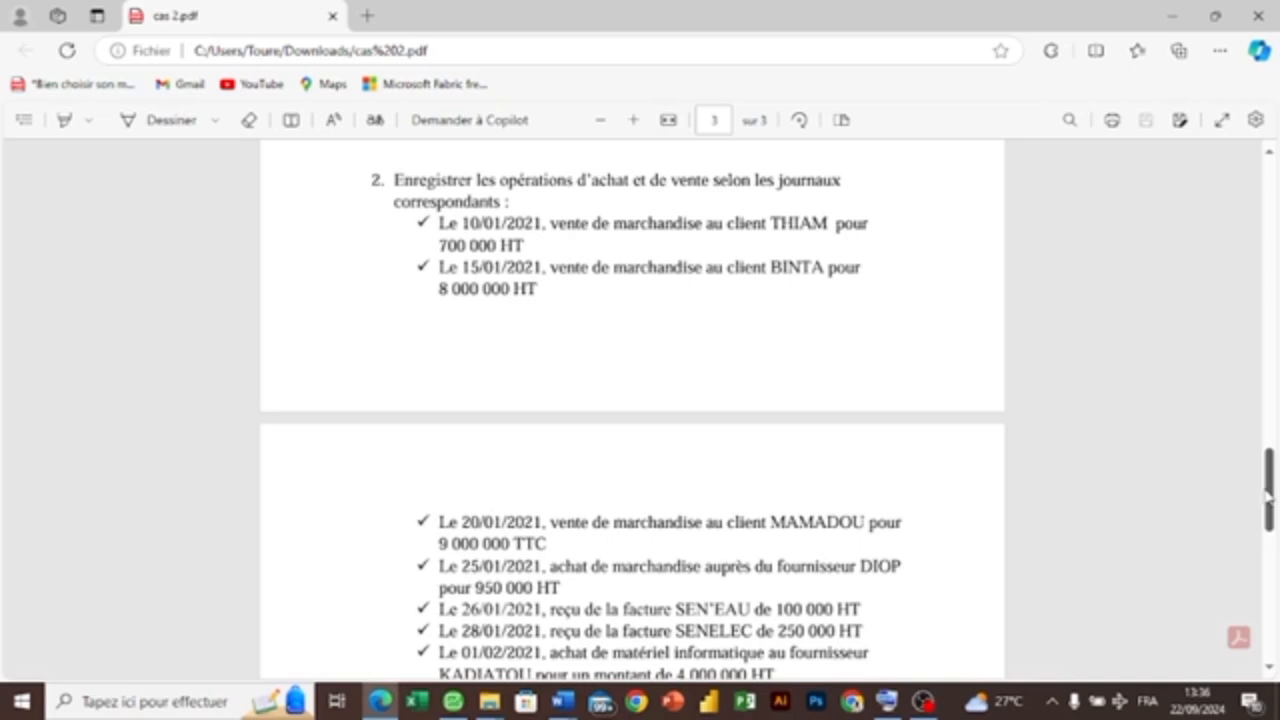
left_click_drag(1268, 497, 1265, 563)
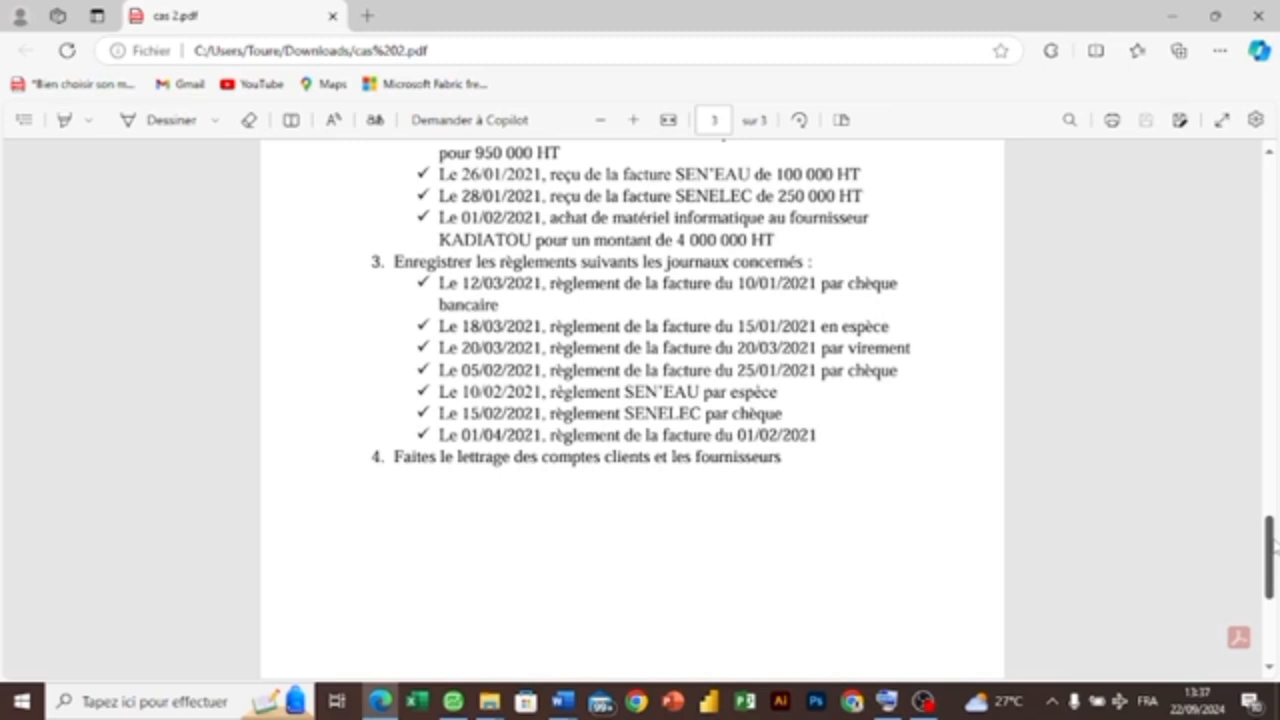
left_click_drag(1274, 543, 1270, 484)
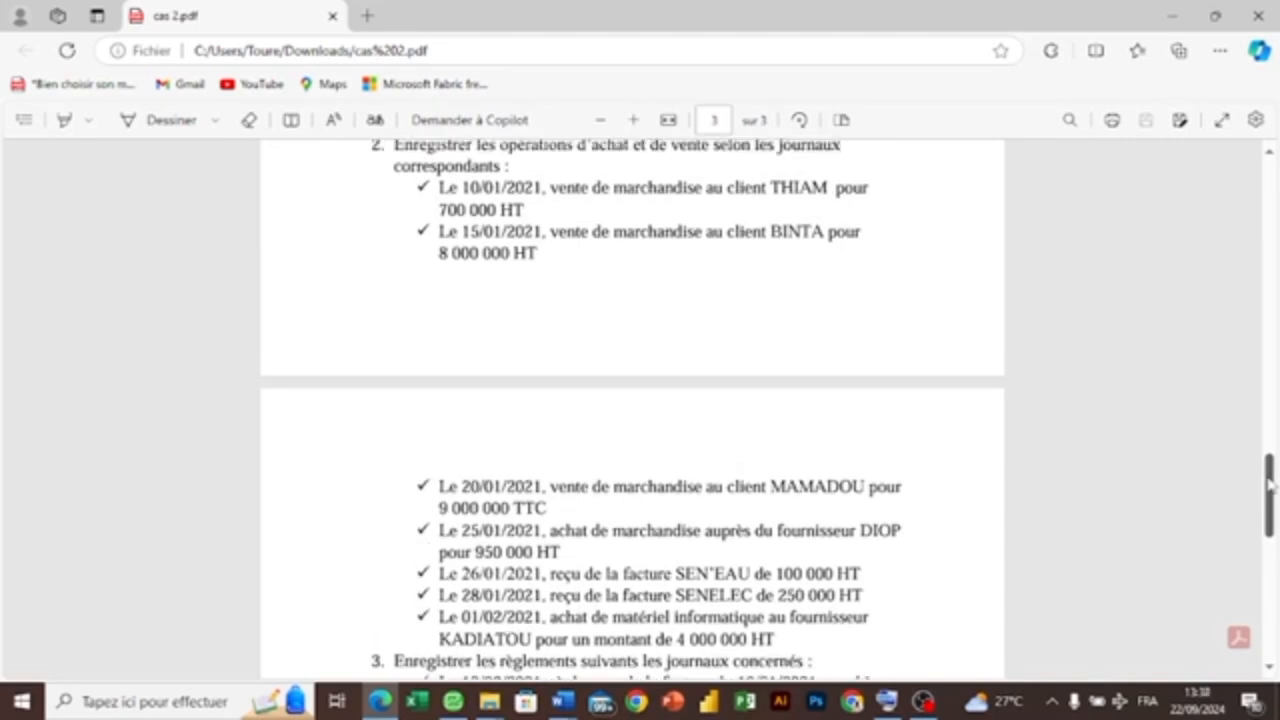
left_click_drag(1270, 484, 1270, 530)
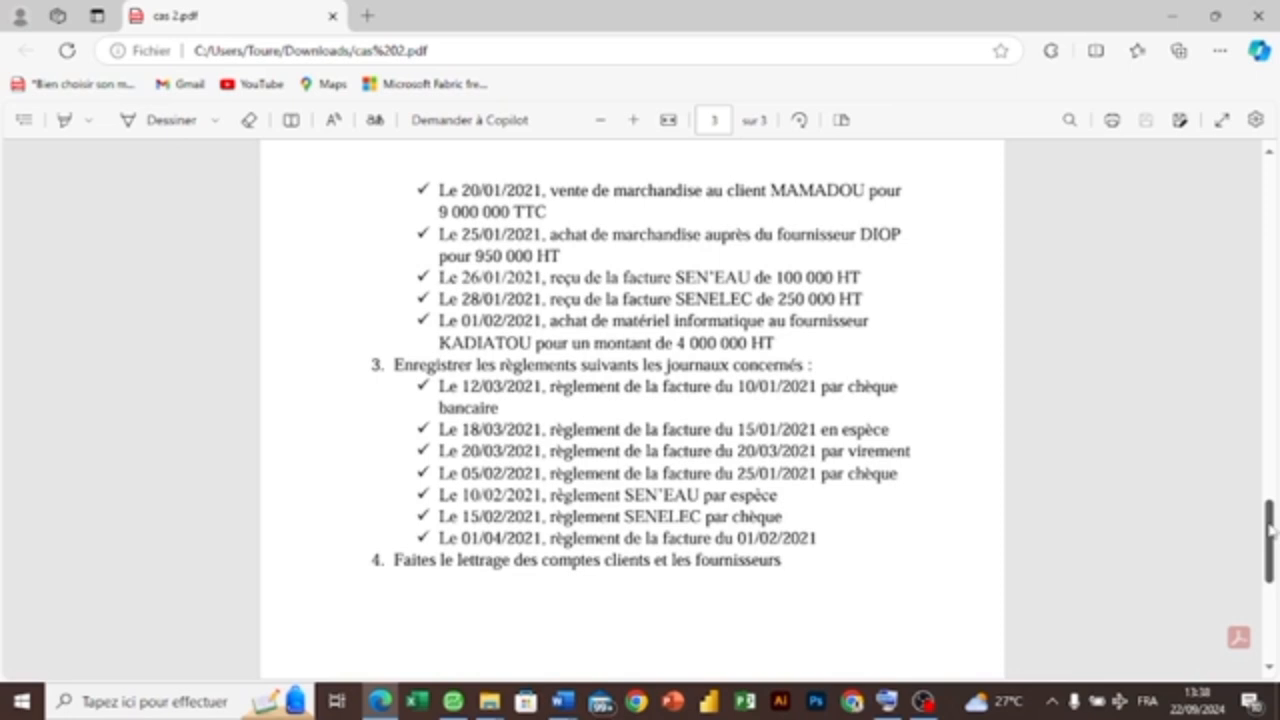
mouse_move(1270, 530)
left_mouse_down()
mouse_move(1270, 453)
mouse_move(1274, 536)
left_mouse_up()
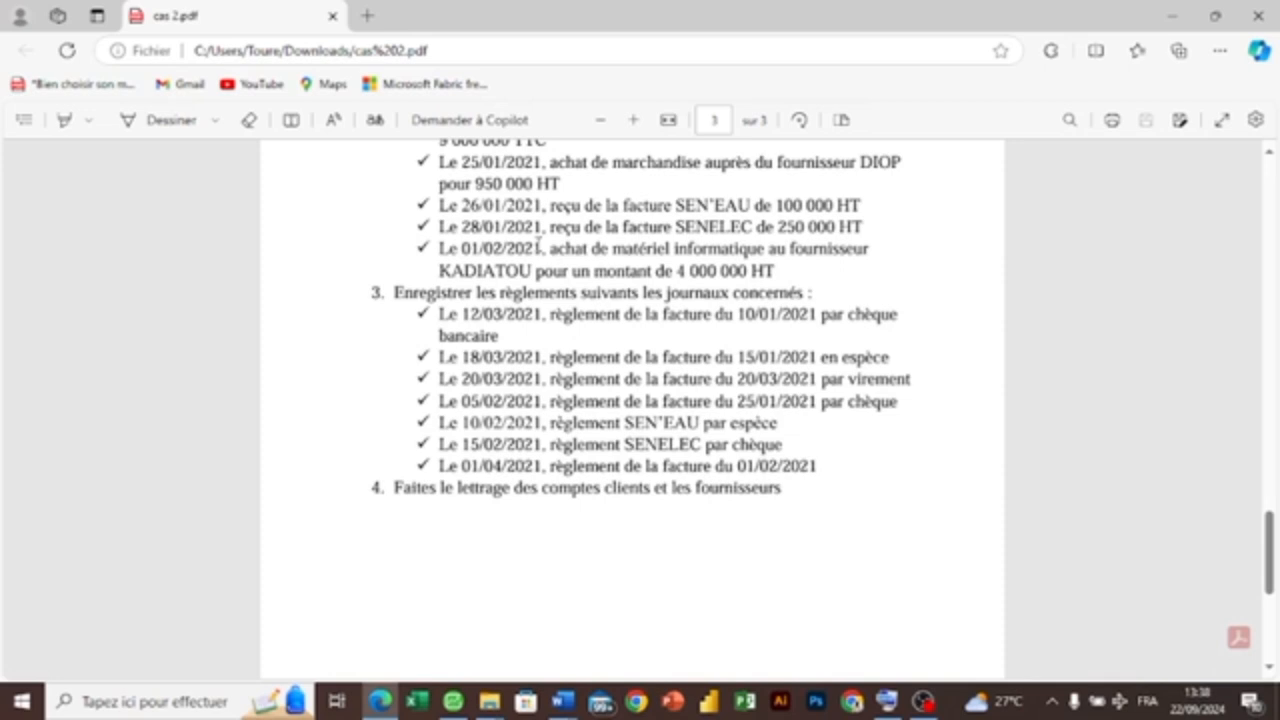
left_click(456, 704)
left_click(456, 704)
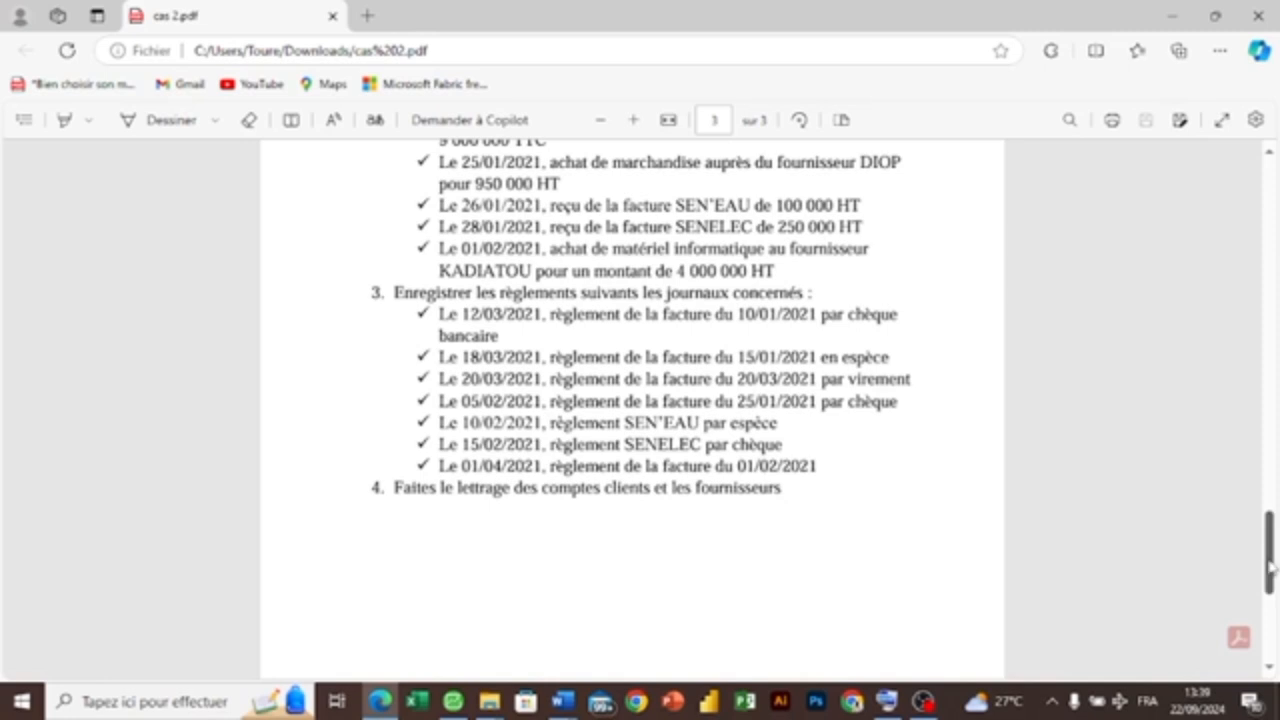
scroll(1270, 567, "down", 1)
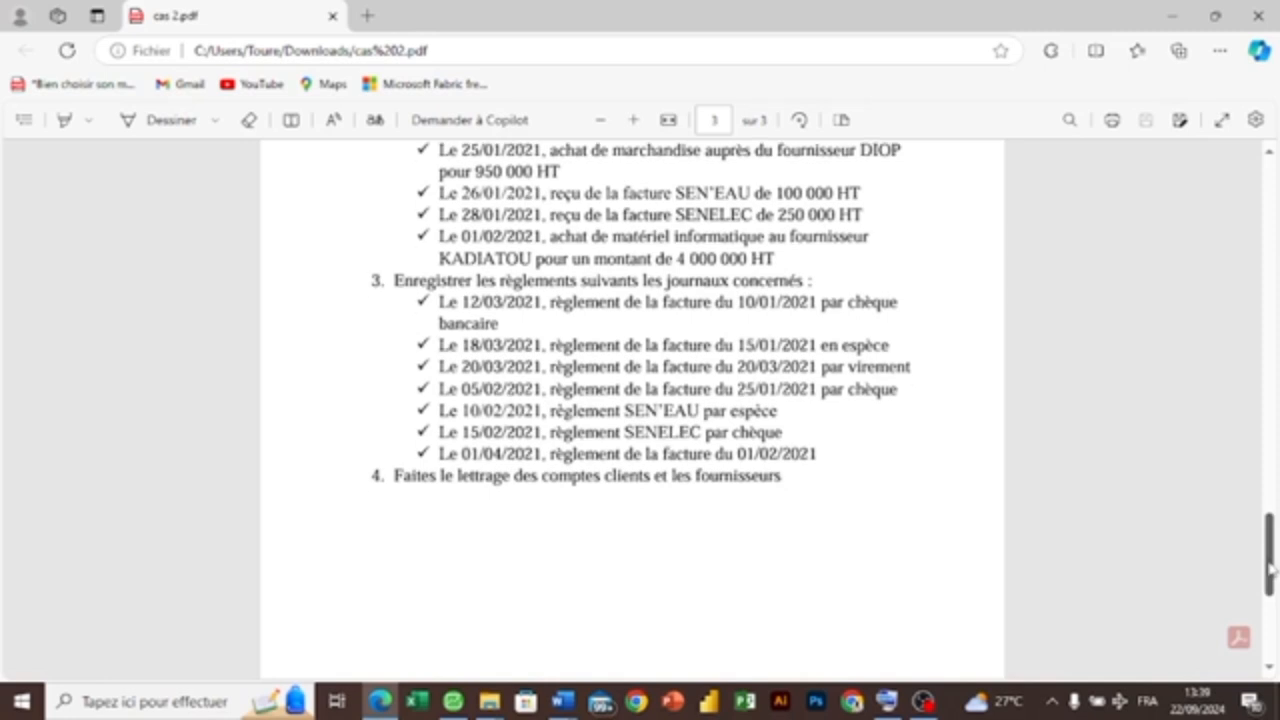
left_click_drag(1270, 567, 1268, 508)
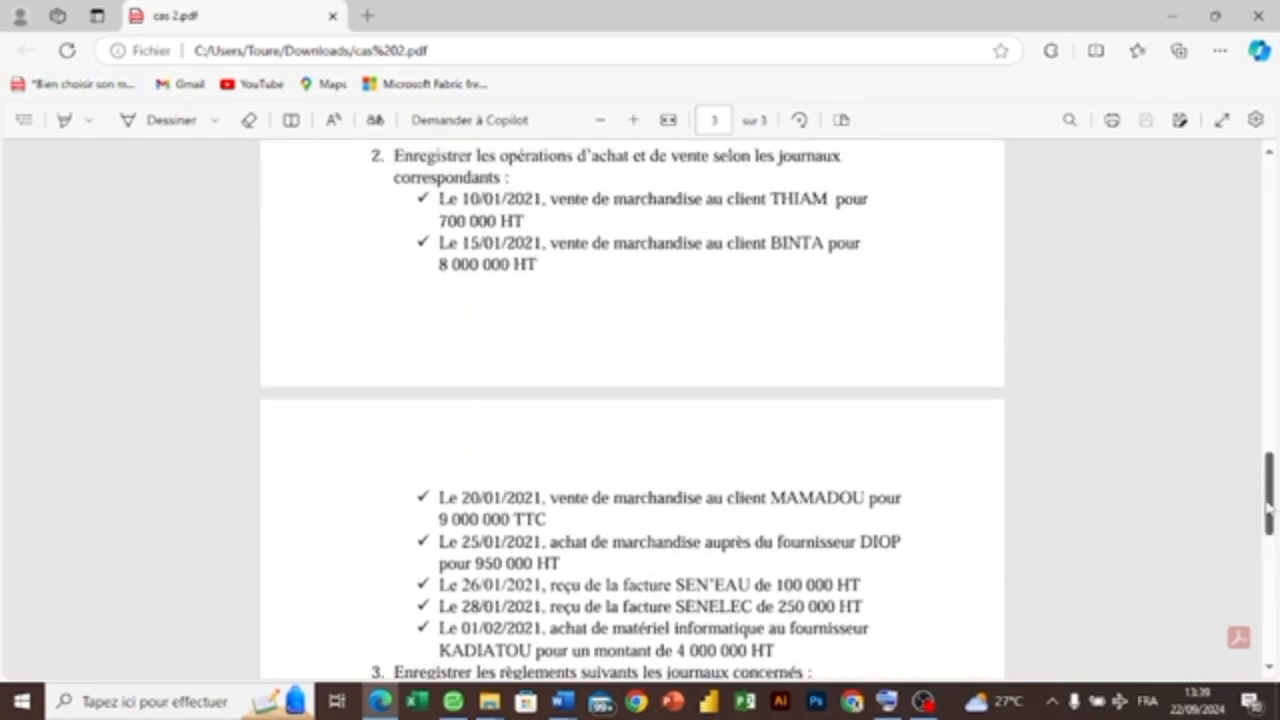
left_click_drag(1268, 508, 1268, 511)
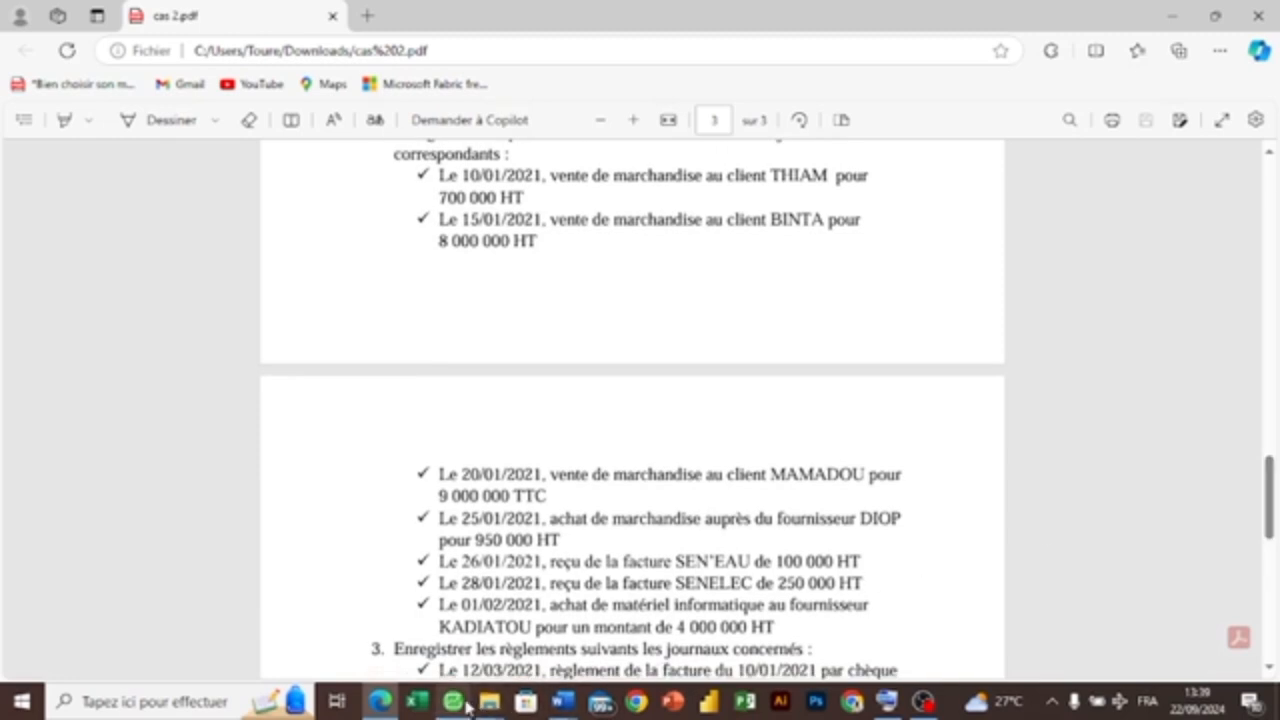
- Switch to Sage 100 Comptabilité, open the January 2022 sales journal and examine the entries for the sale of day 10
mouse_move(468, 703)
left_click(456, 609)
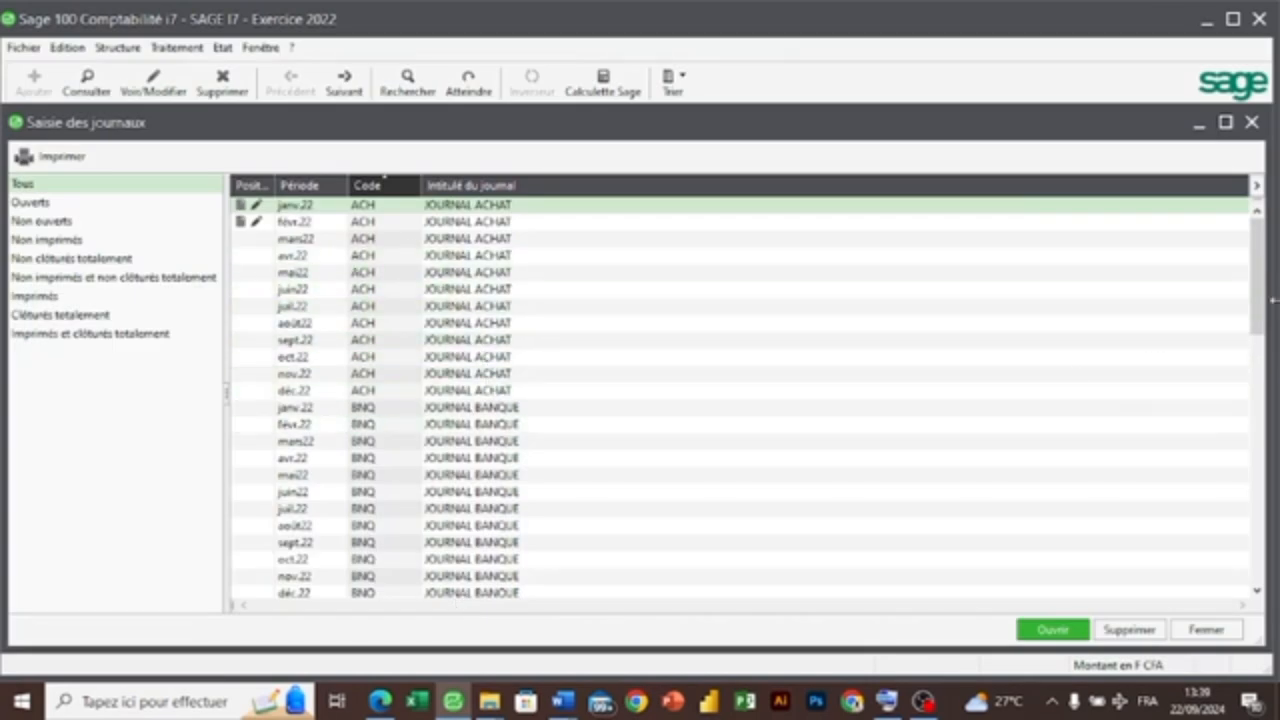
left_click_drag(1257, 296, 1264, 606)
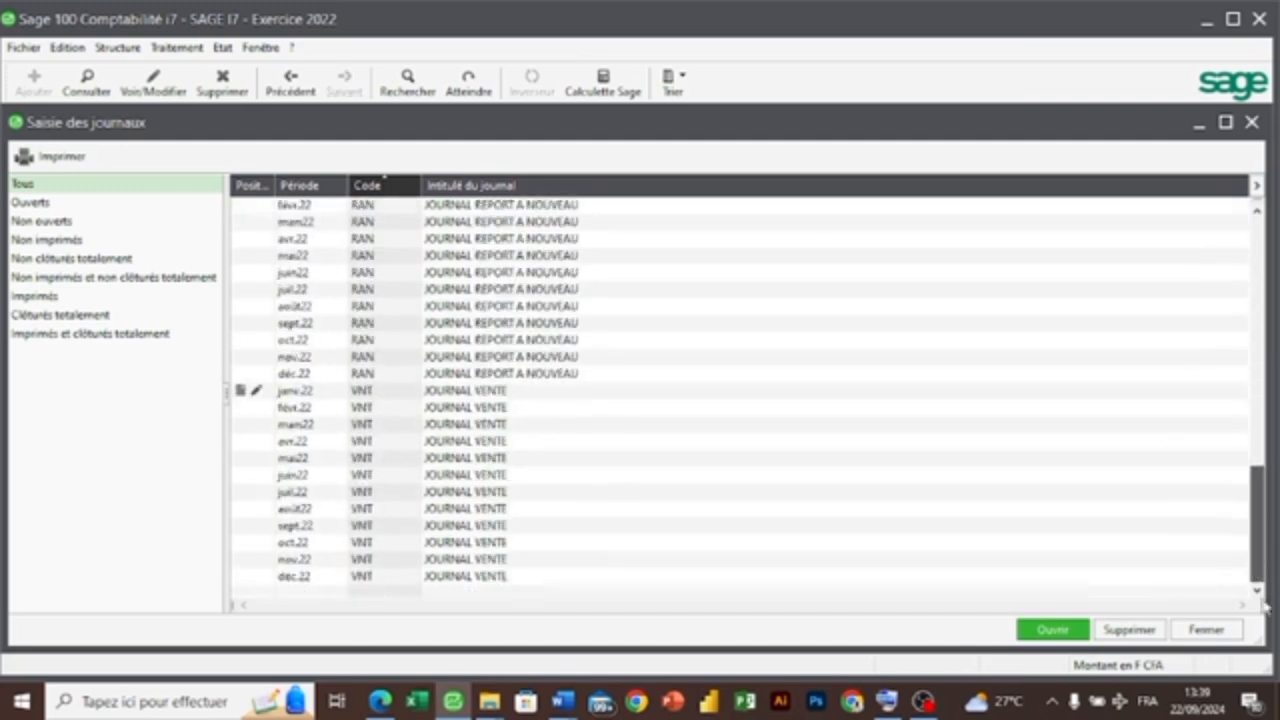
left_click(532, 393)
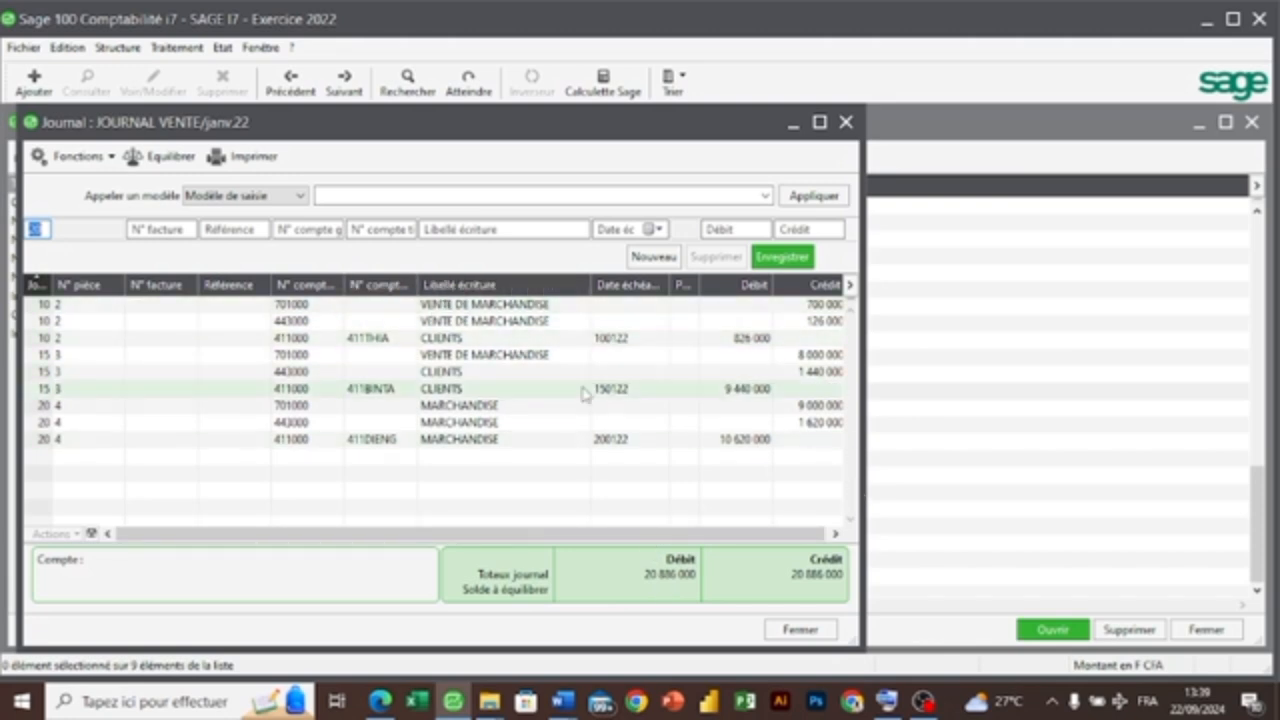
left_click(228, 306)
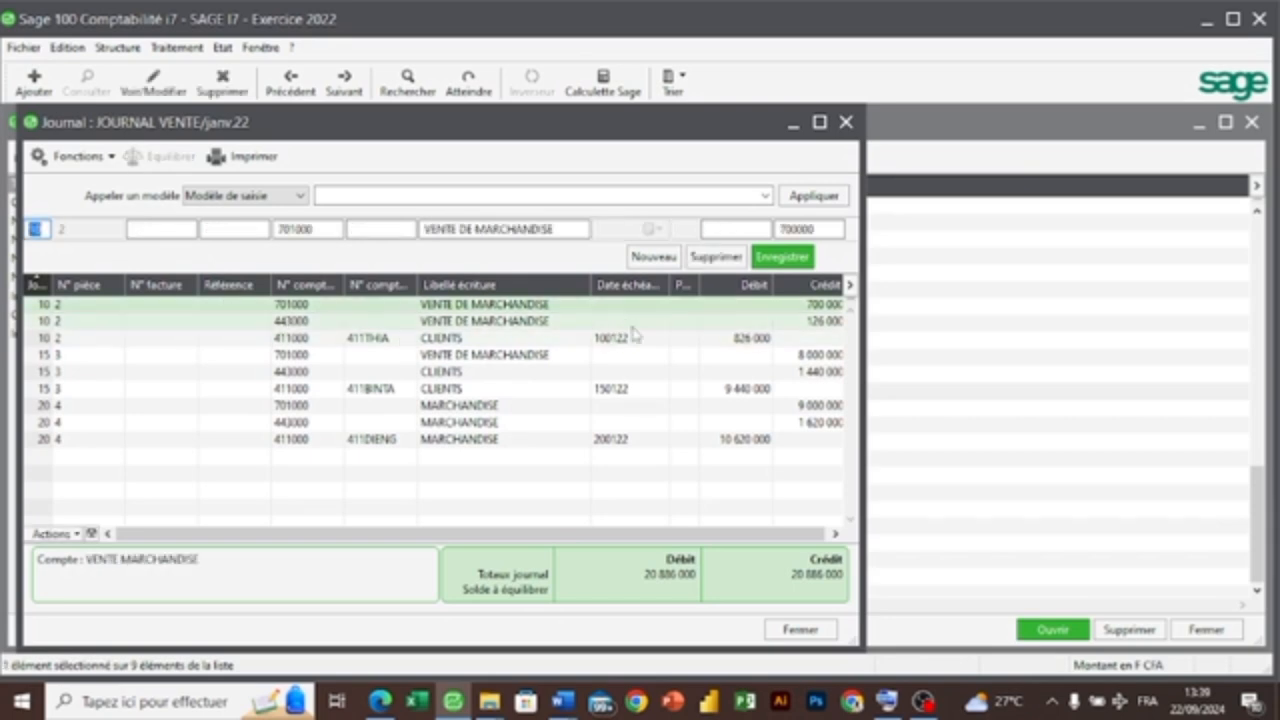
left_click(727, 342)
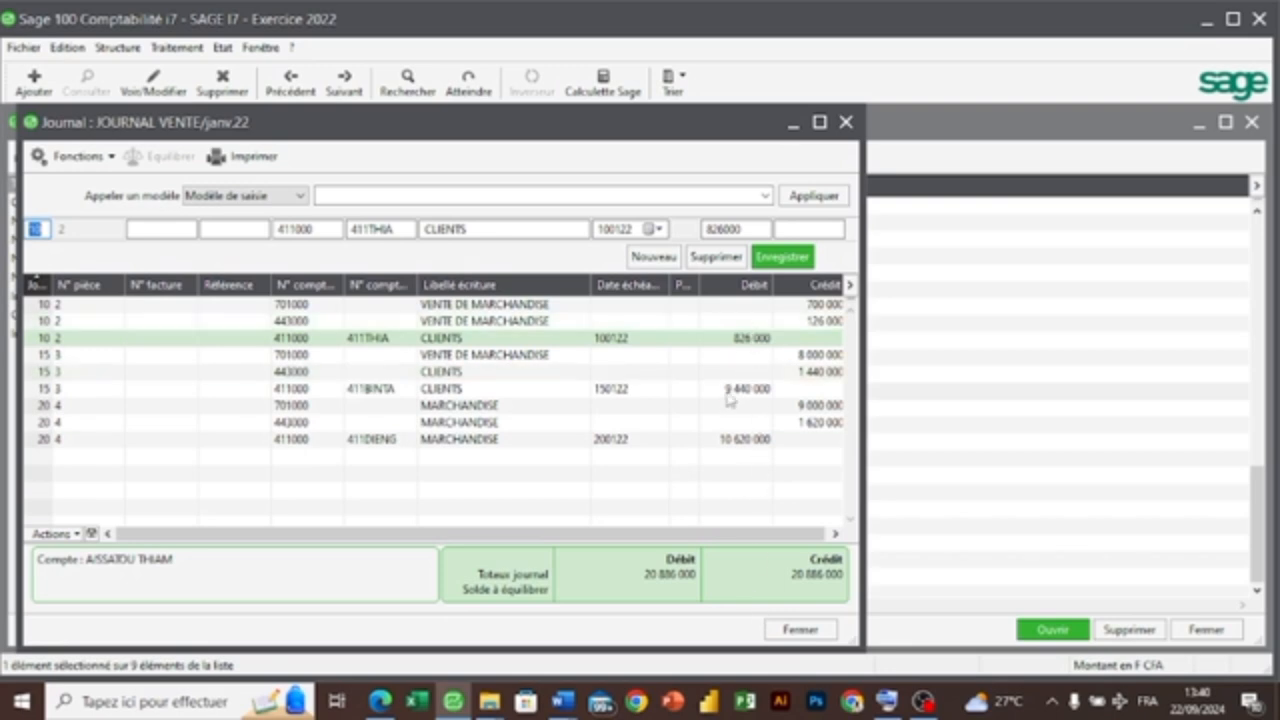
mouse_move(462, 702)
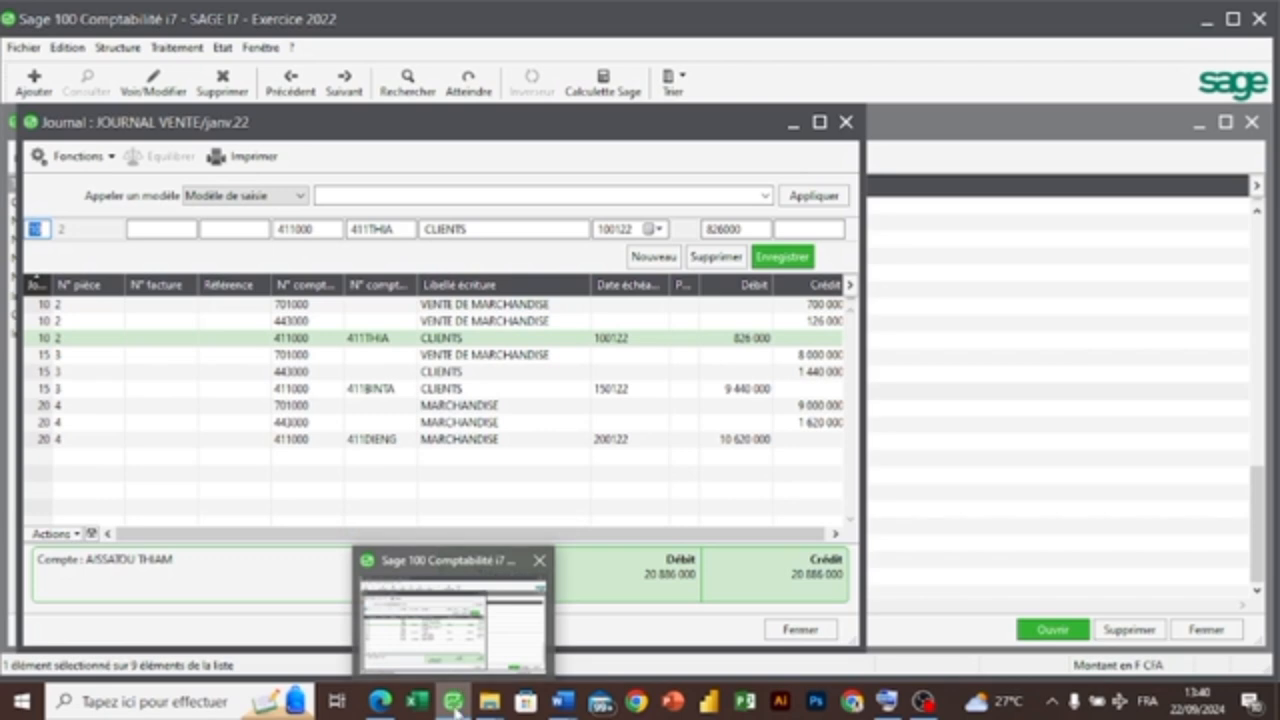
mouse_move(387, 703)
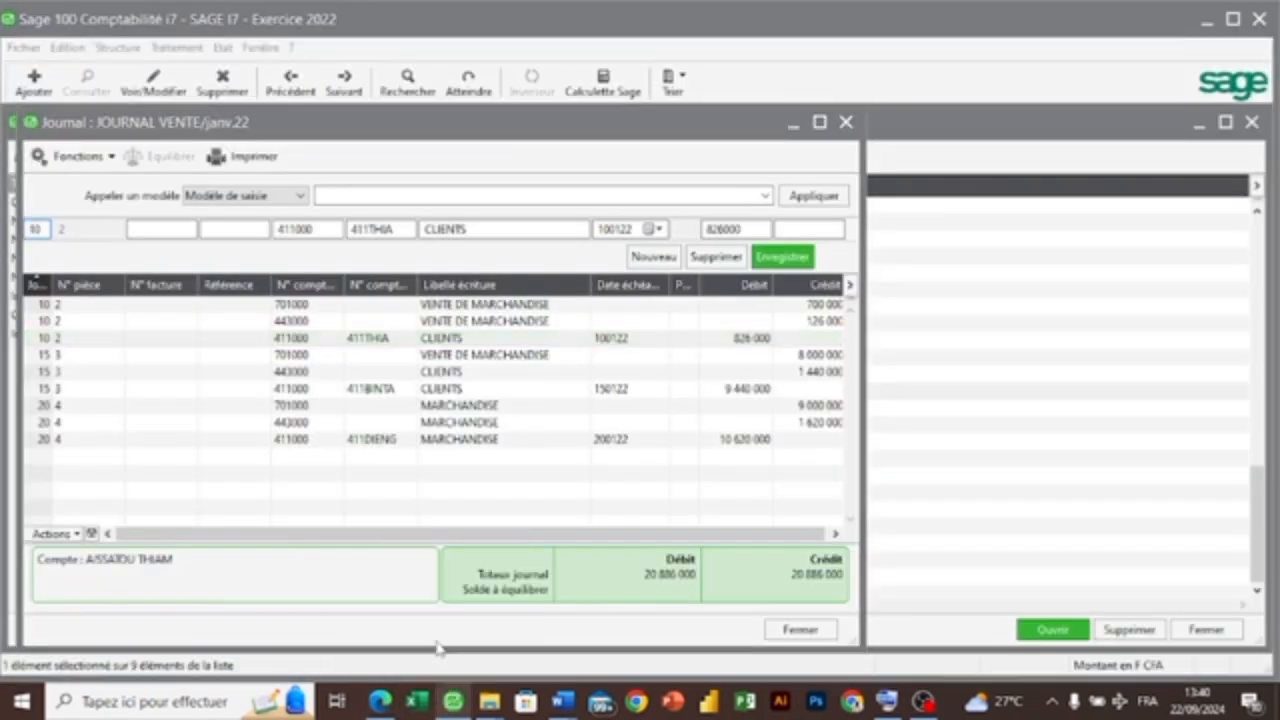
- Return to the journal list in Sage and recheck the settlement instructions in the case PDF
left_click(178, 47)
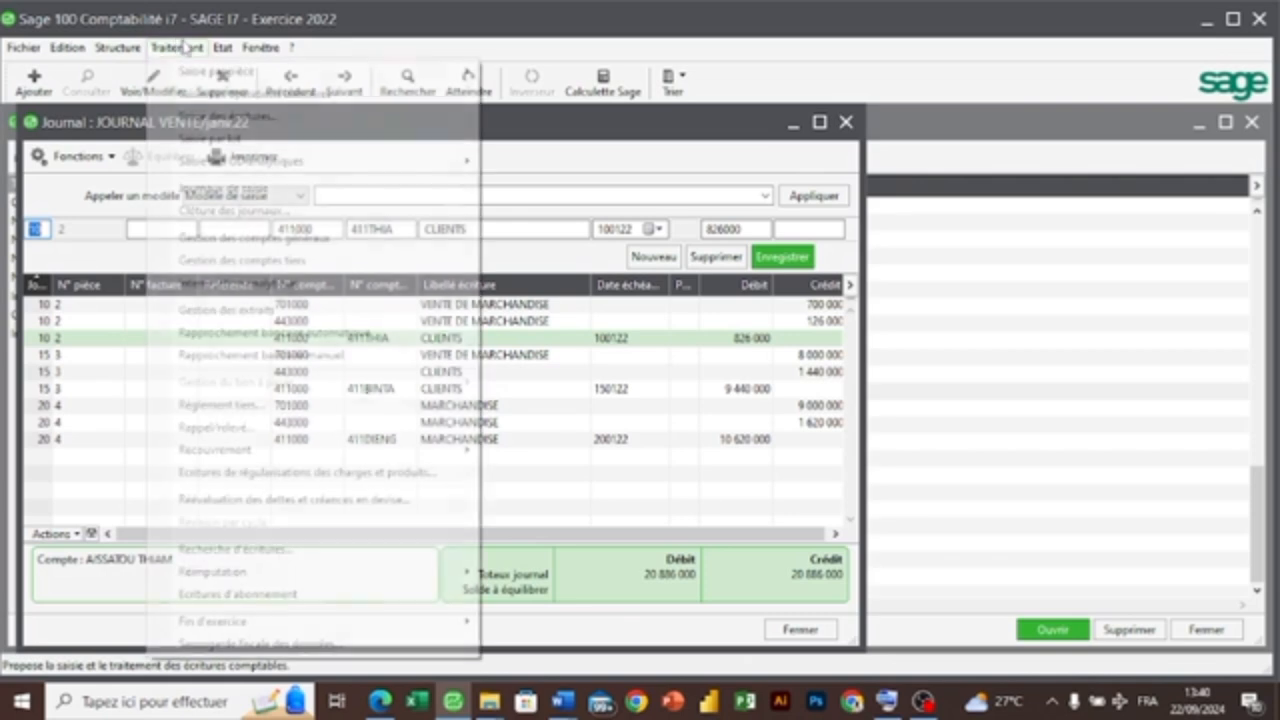
left_click(238, 196)
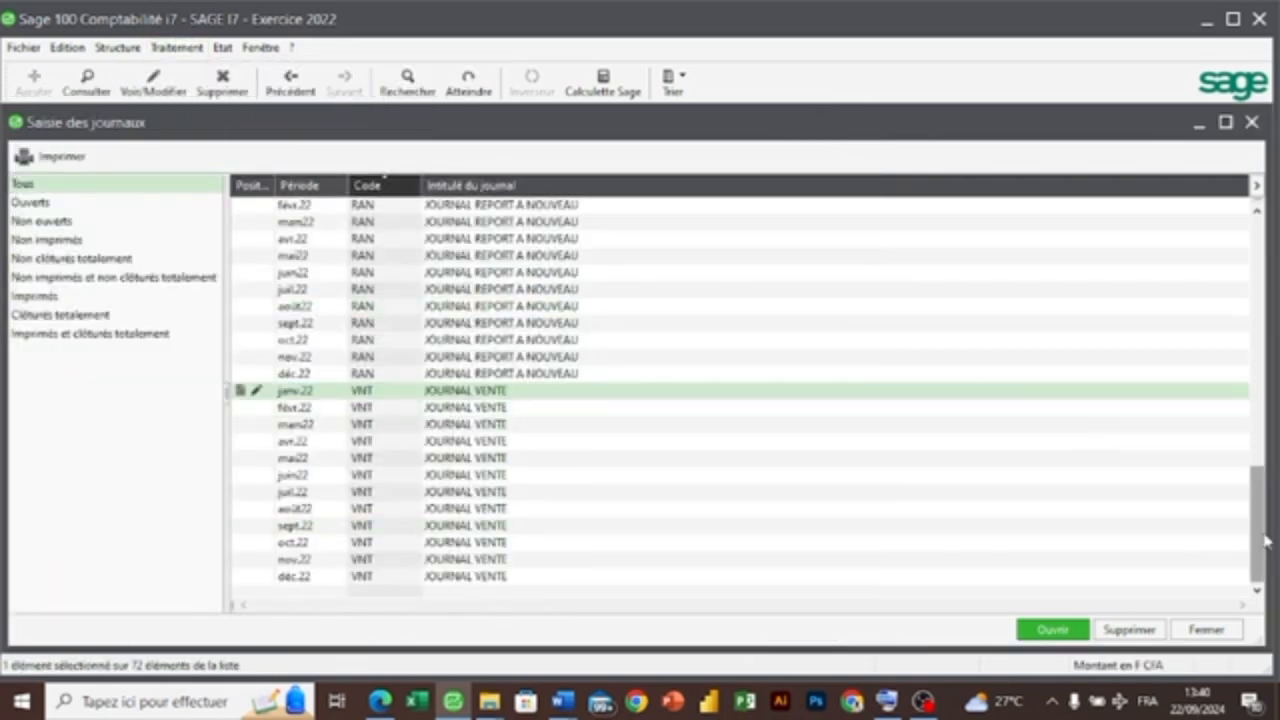
left_click_drag(1258, 540, 1257, 242)
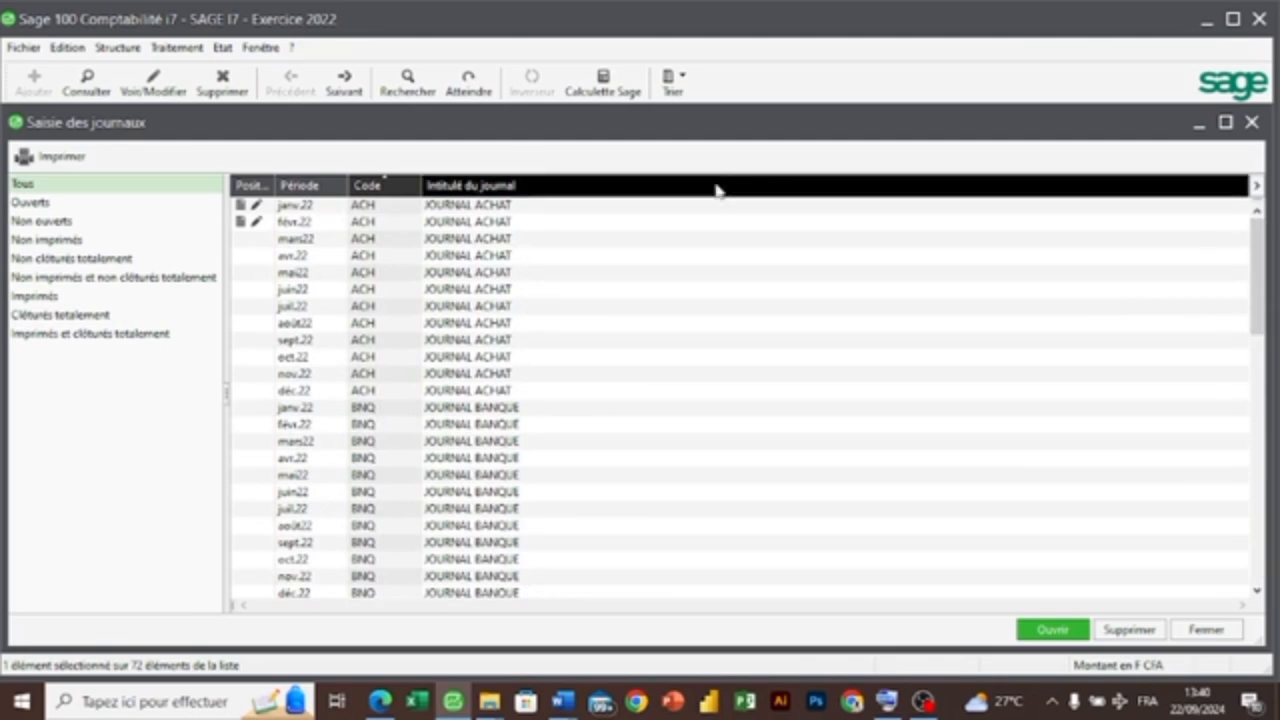
left_click(380, 700)
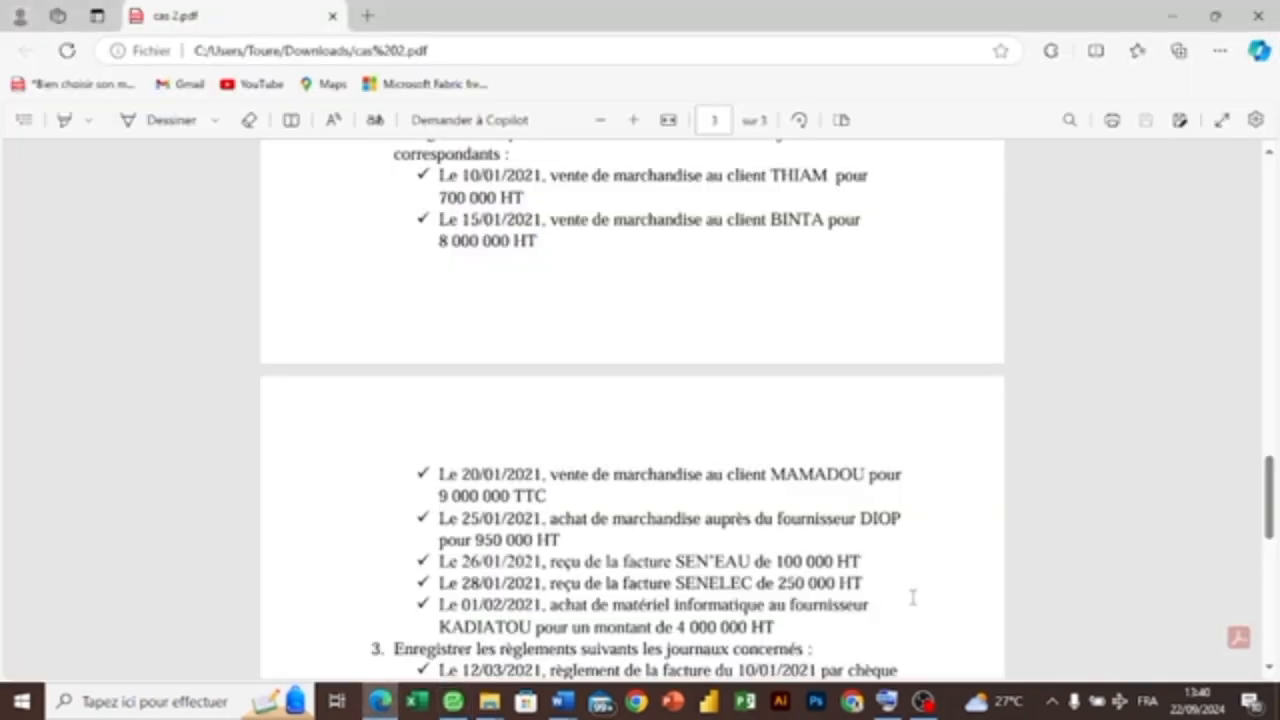
left_click_drag(1268, 527, 1271, 611)
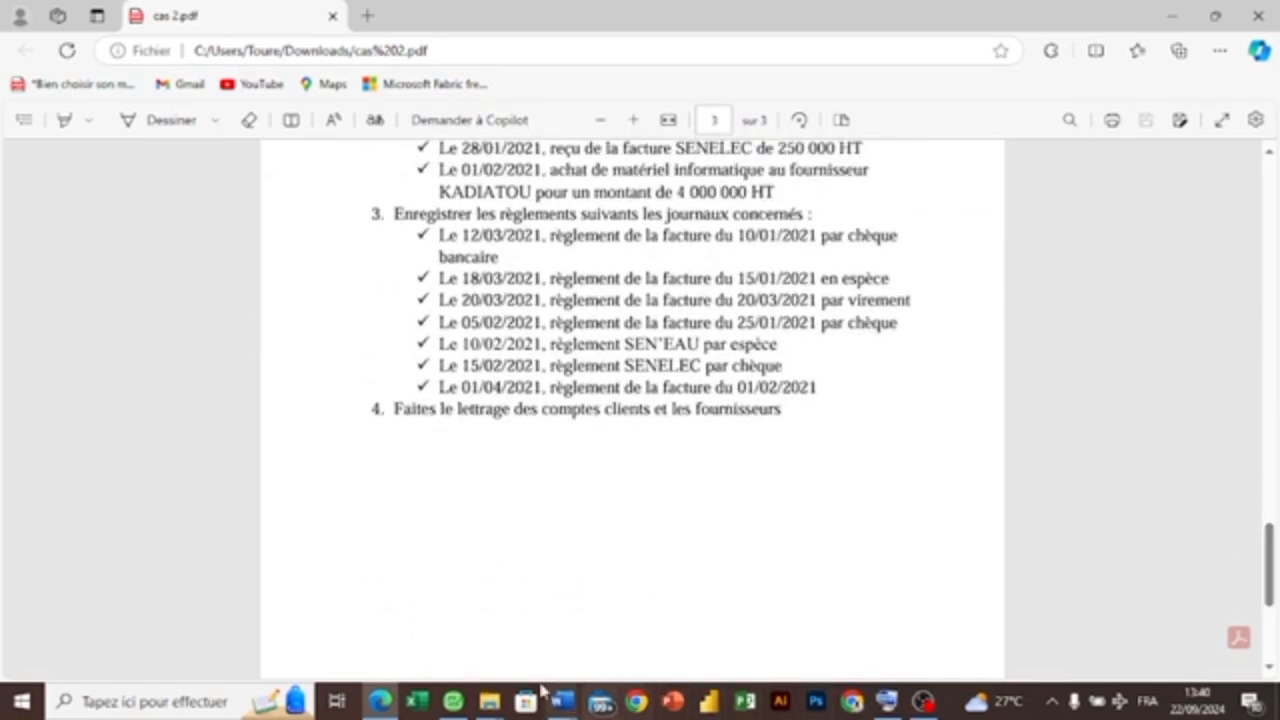
left_click(453, 700)
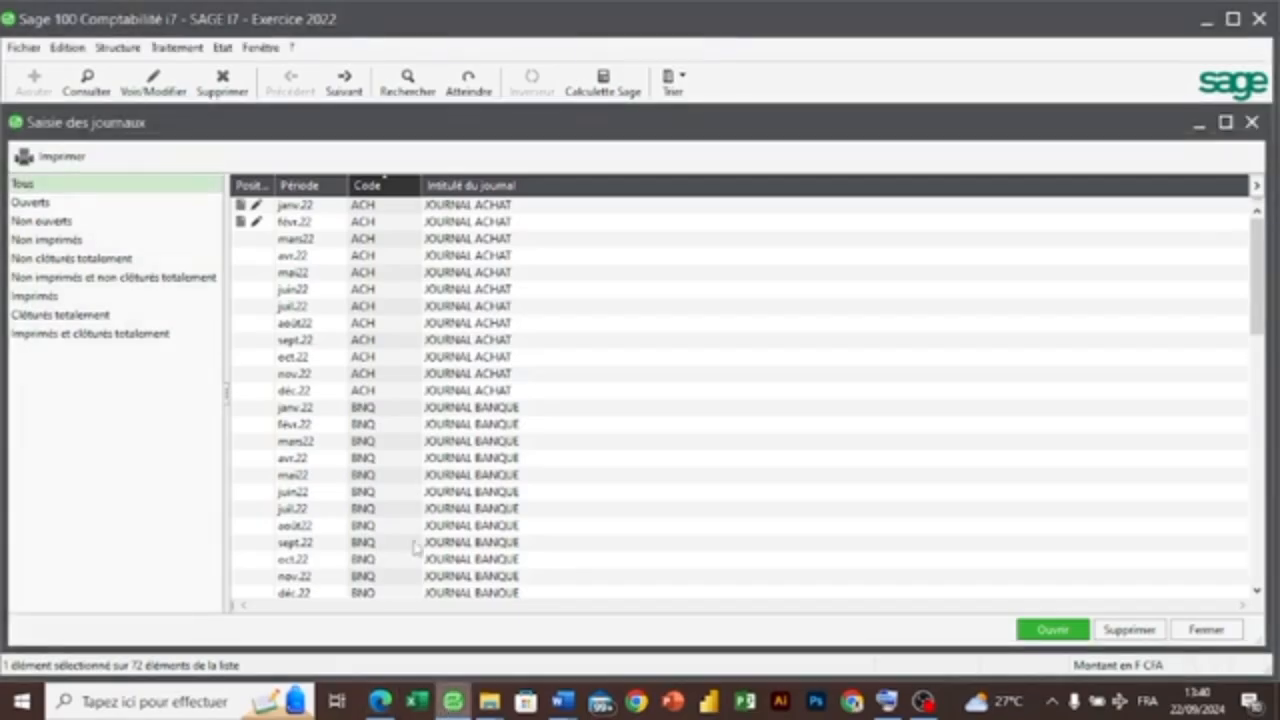
- Open the March 2022 purchase journal (JOURNAL ACHAT) and start an entry line dated day 12
double_click(403, 249)
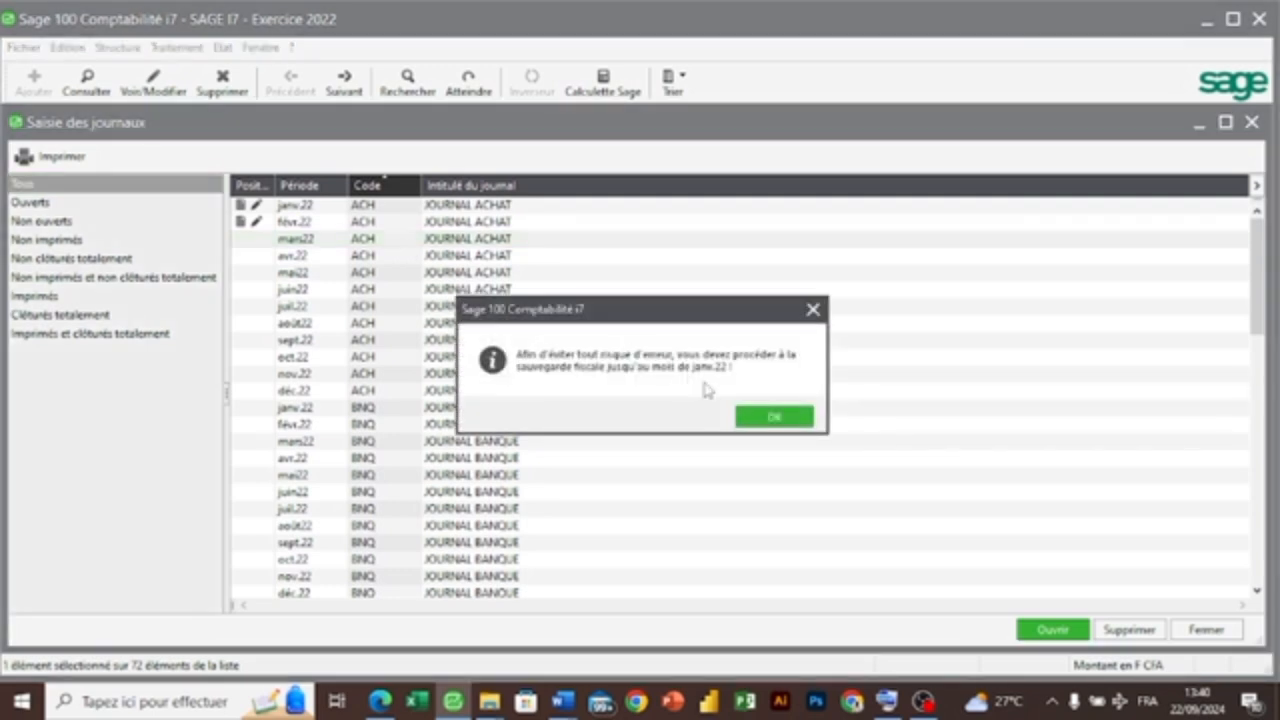
left_click(768, 416)
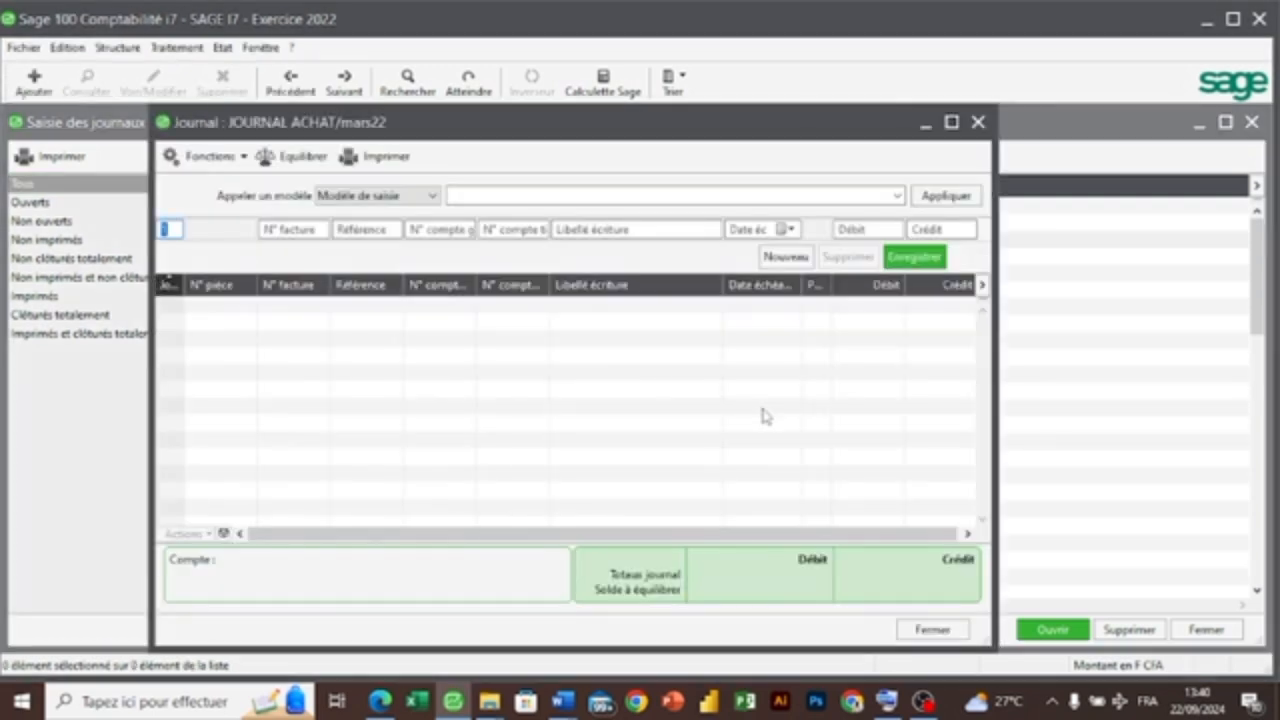
type("12")
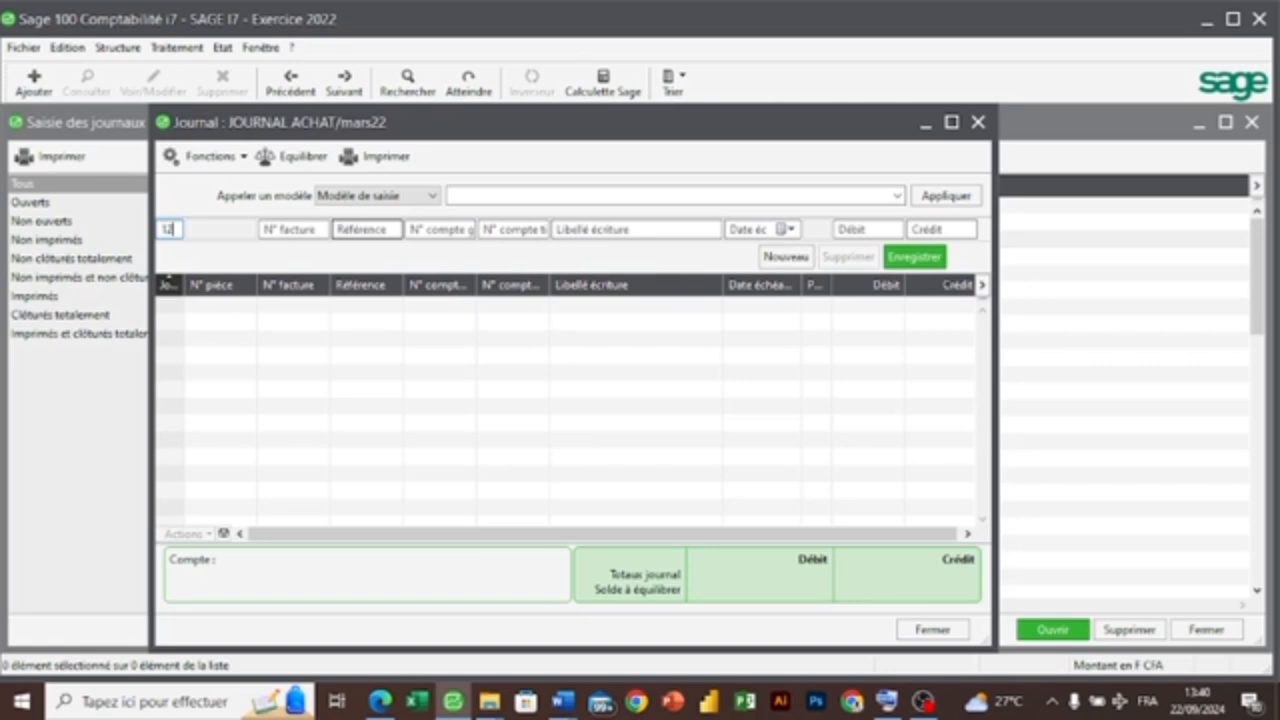
key("Tab")
key("Tab")
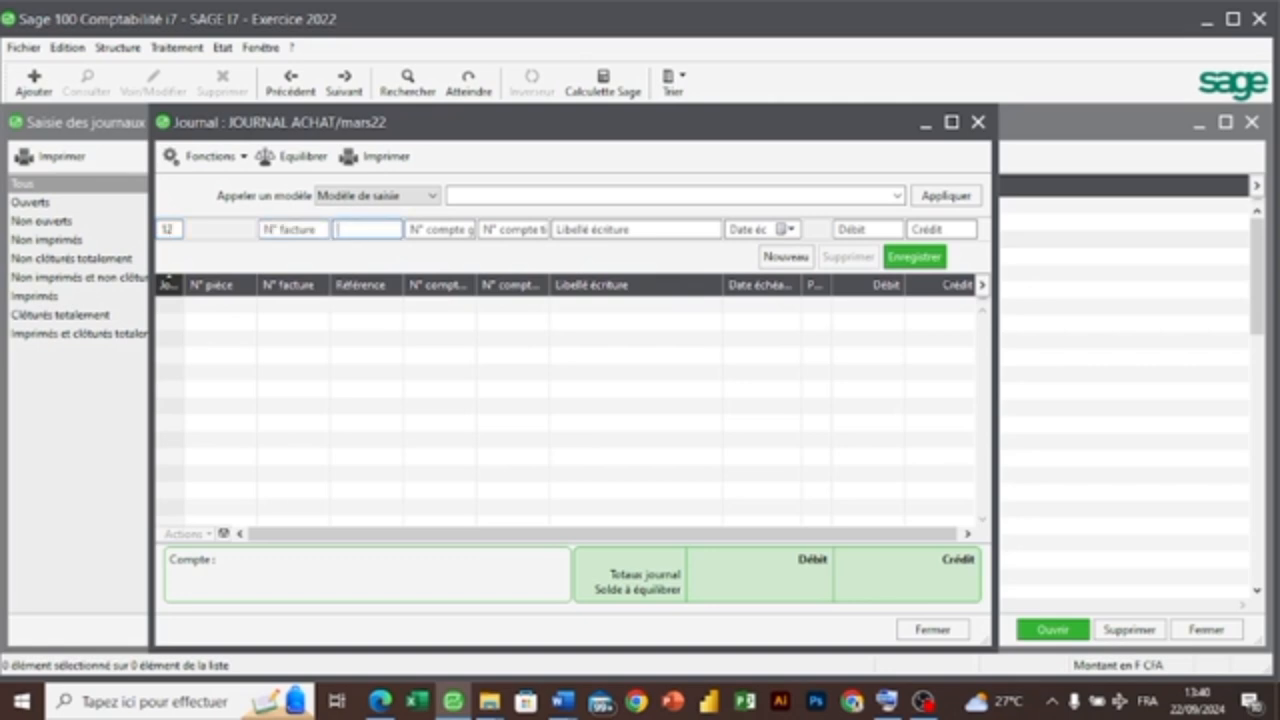
- Try general account 401000 on the day 12 line and browse the supplier third-party accounts
key("Tab")
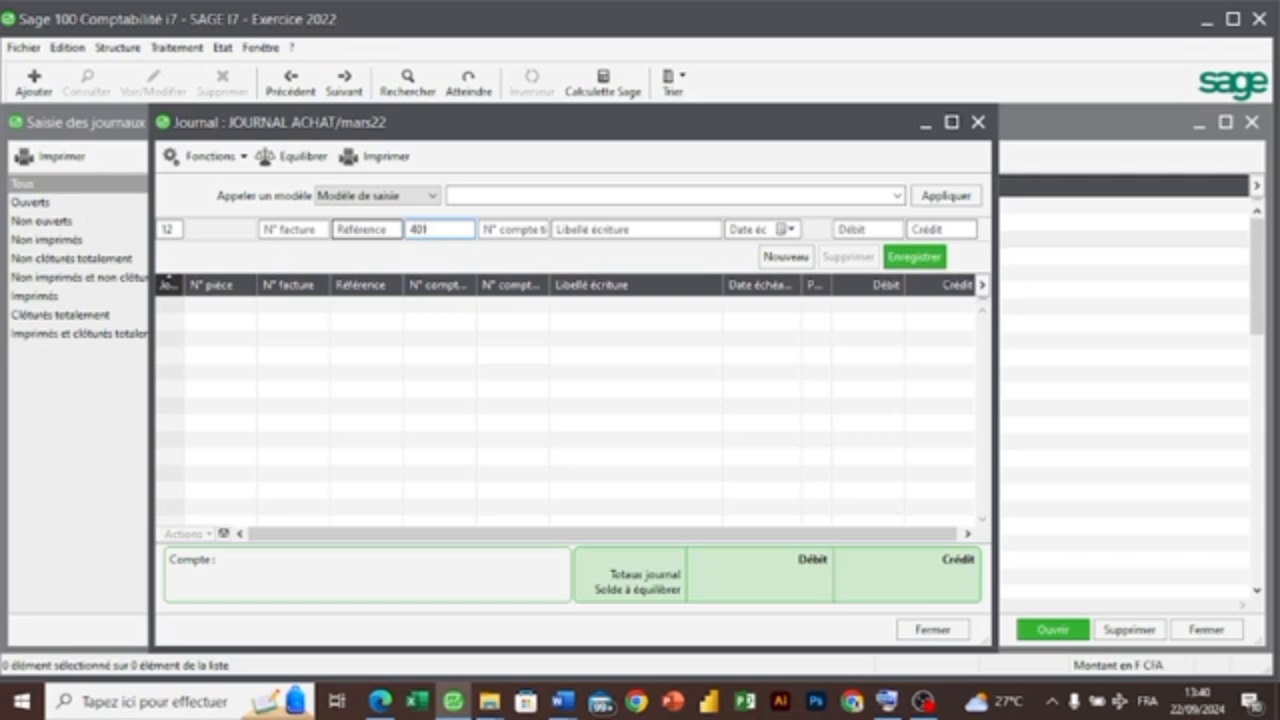
key("Tab")
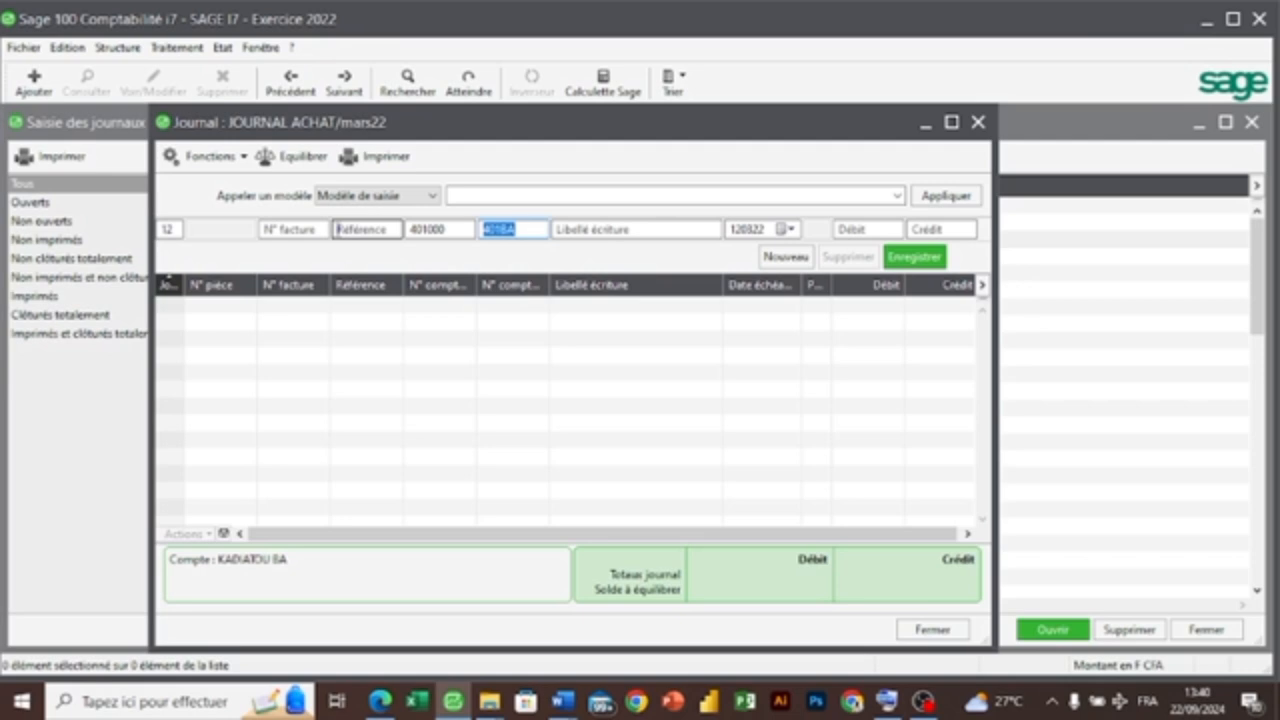
key("F4")
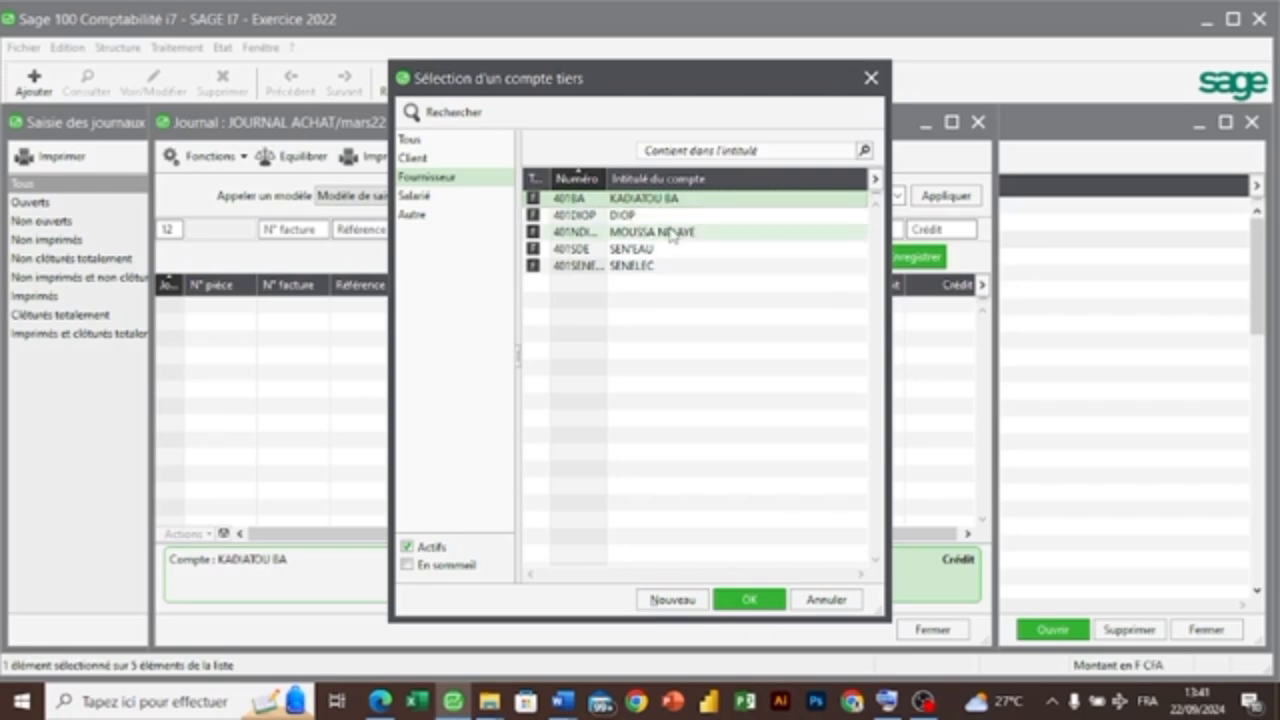
left_click(871, 77)
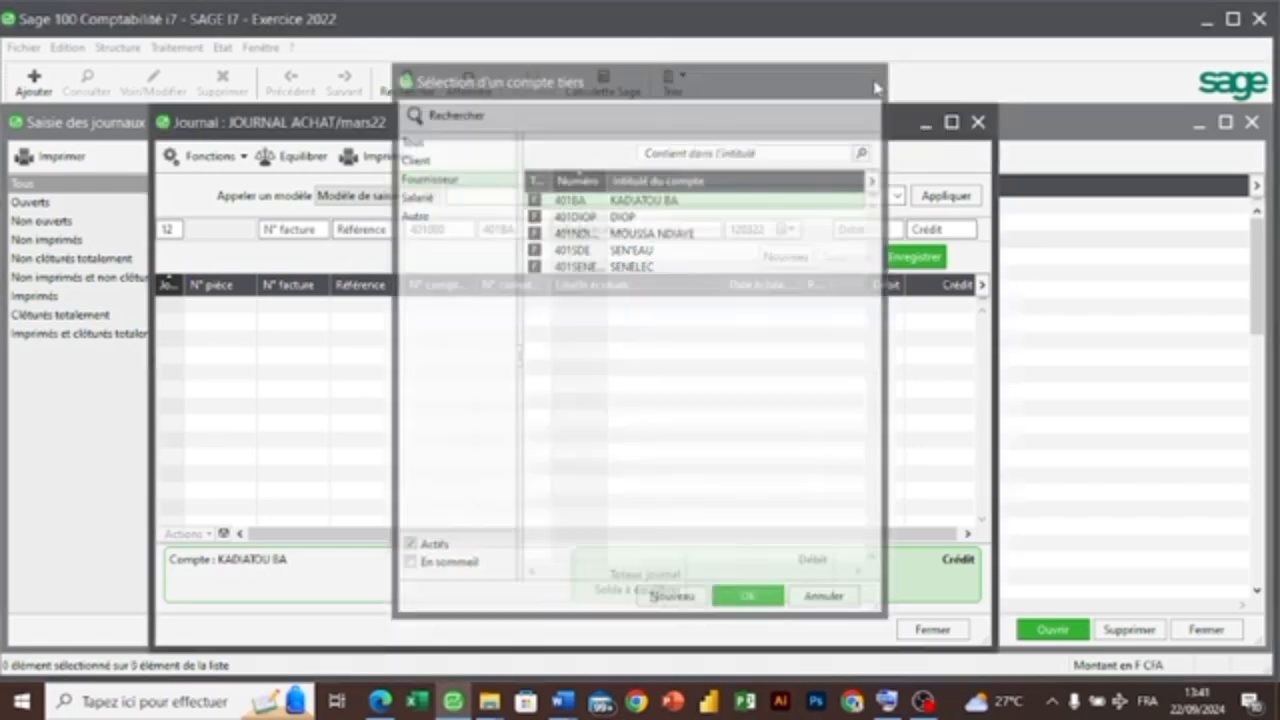
- Set the line's general account to 411000 and accept using this client account in the purchase journal
left_click(448, 229)
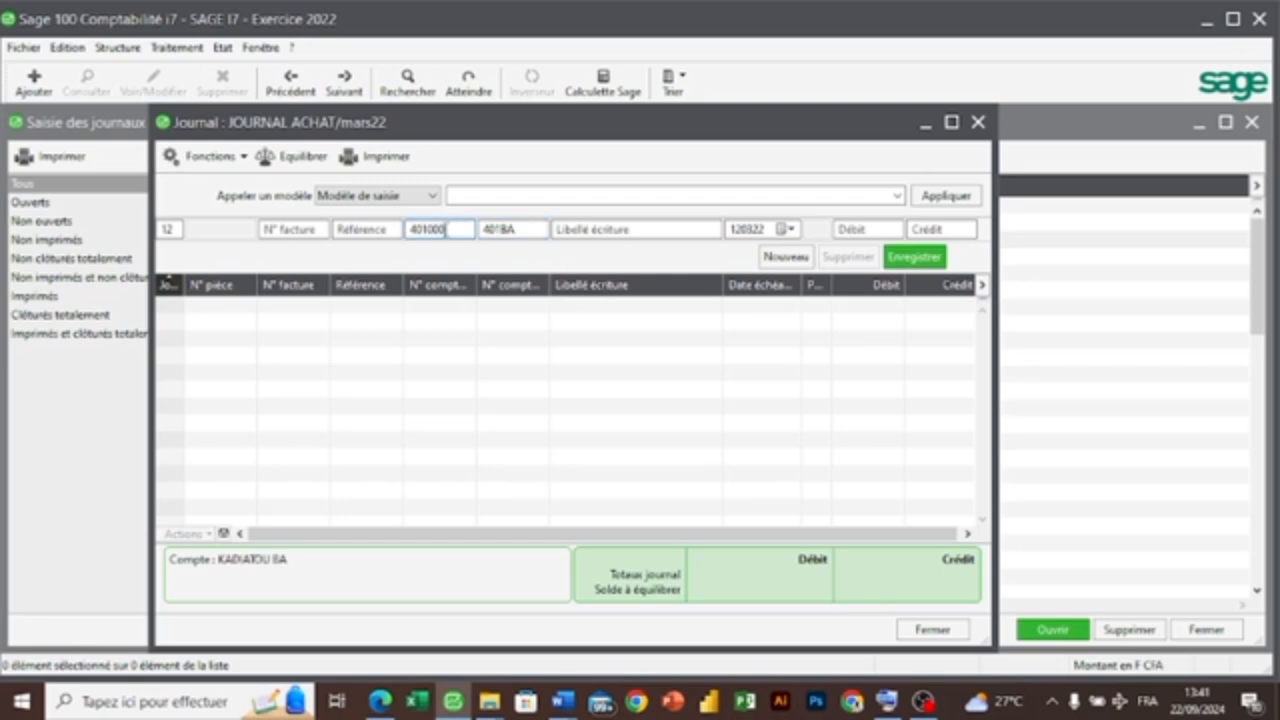
key("BackSpace")
key("BackSpace")
key("BackSpace")
type("11")
key("Tab")
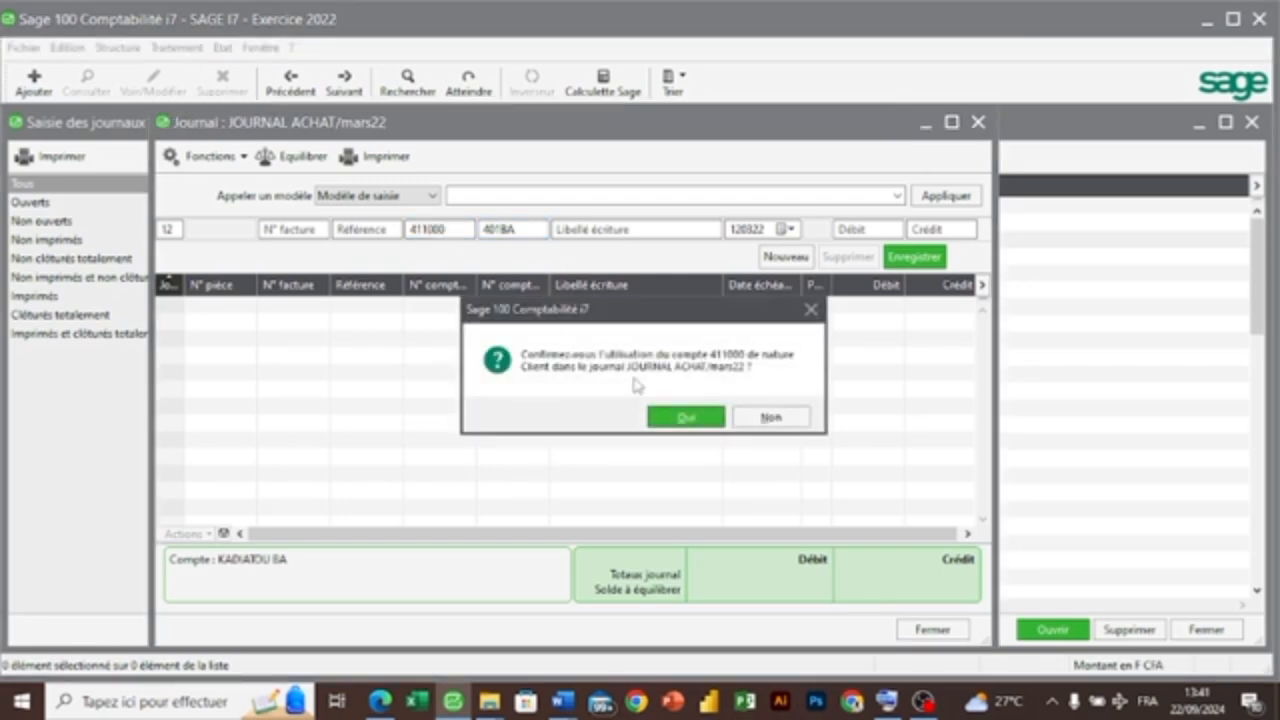
left_click(673, 413)
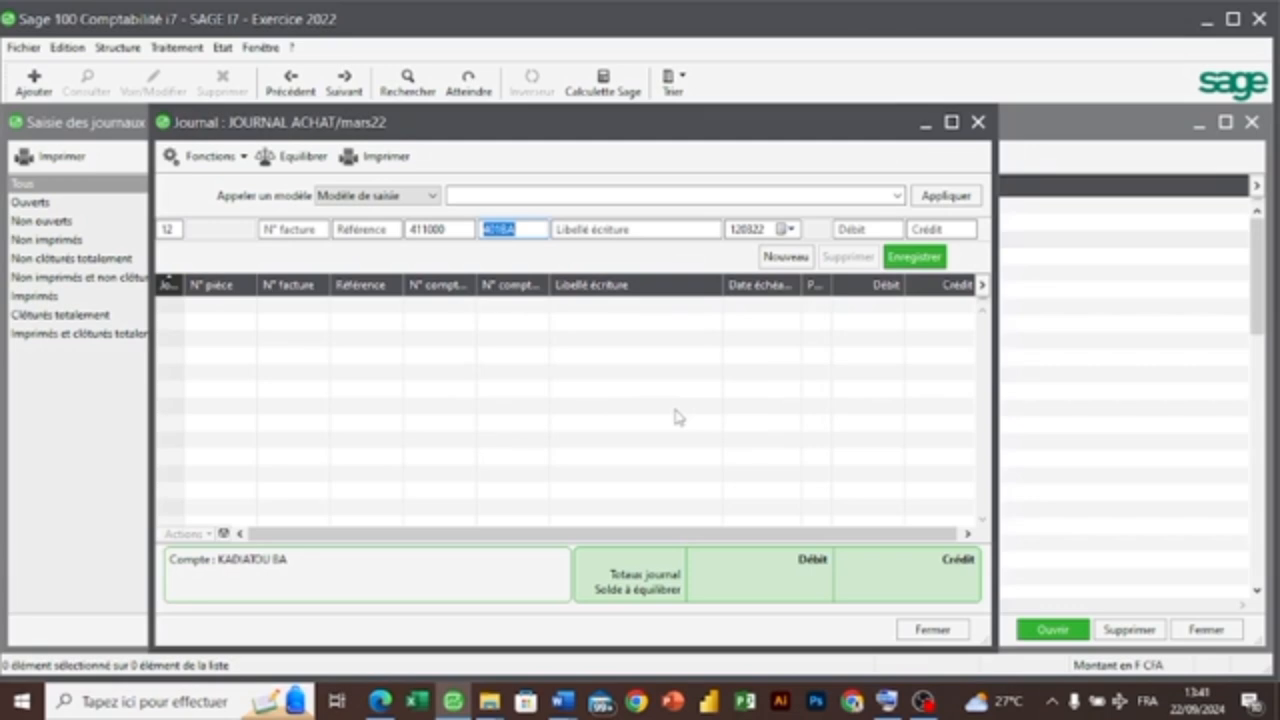
- Browse the supplier third-party accounts and try general account 411000 again on the day 12 purchase journal line
key("F4")
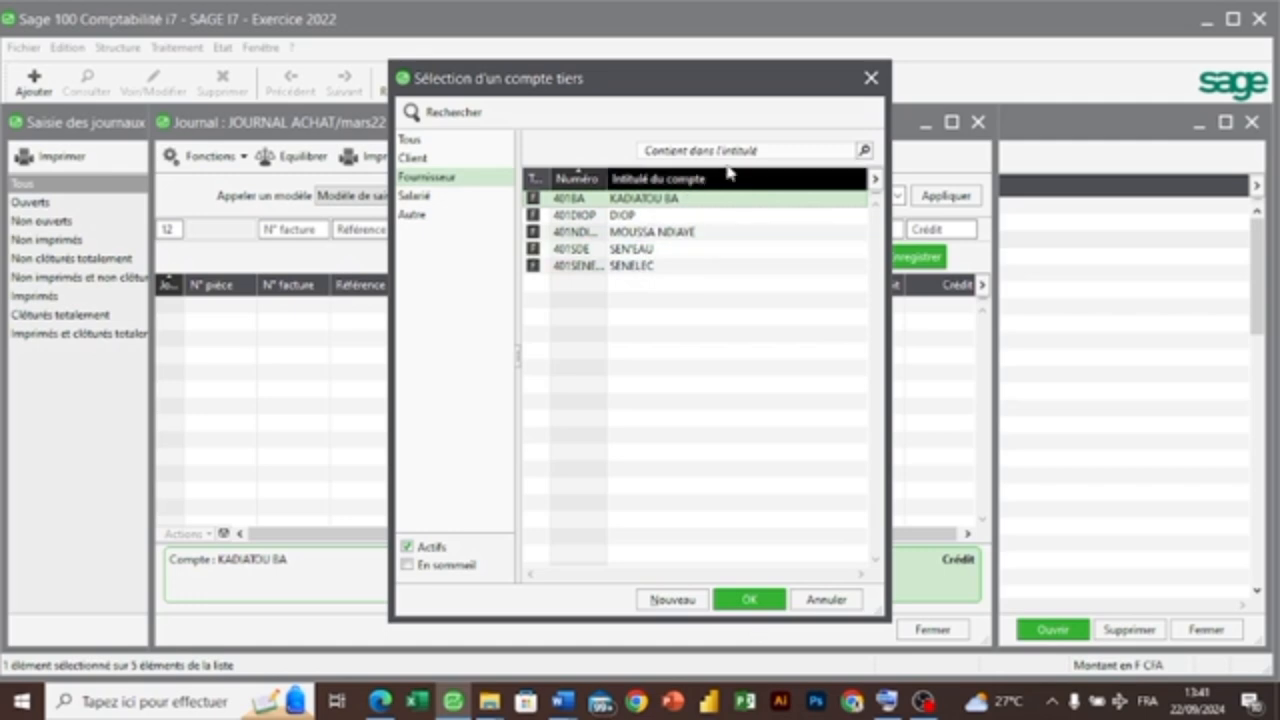
left_click(878, 82)
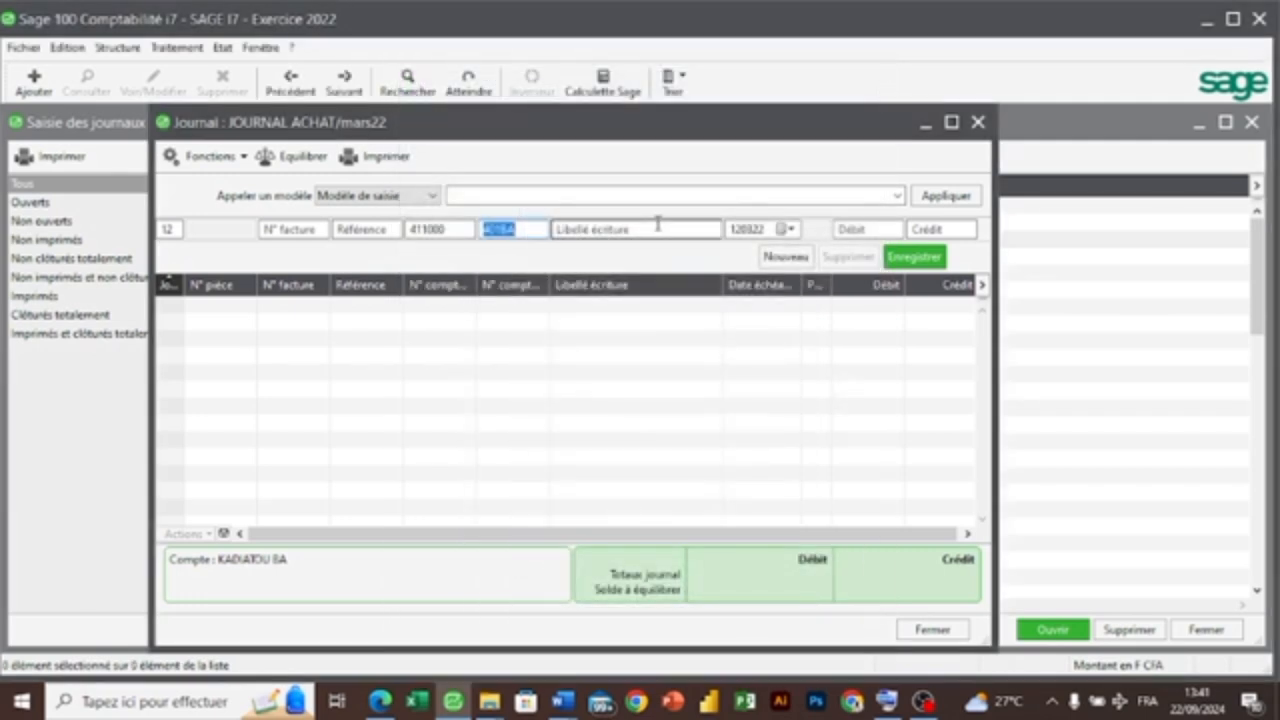
left_click(446, 228)
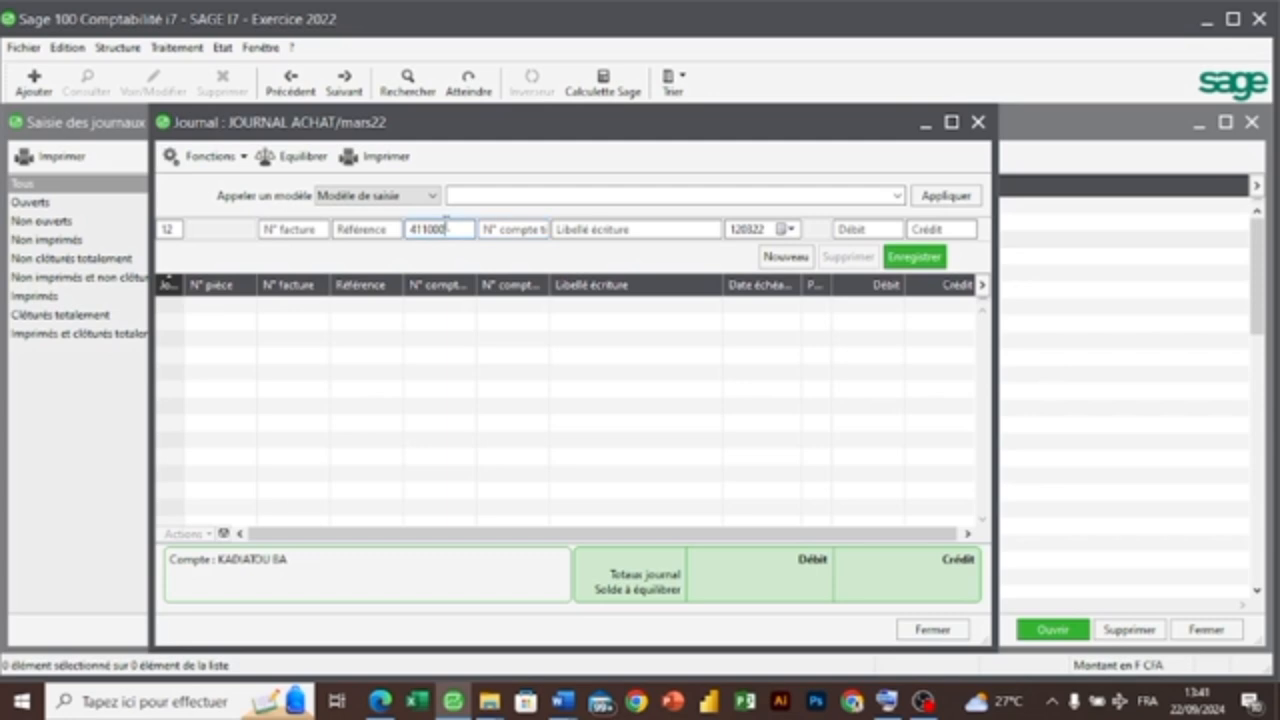
key("BackSpace")
key("BackSpace")
key("BackSpace")
key("BackSpace")
key("BackSpace")
key("BackSpace")
type("411")
key("Tab")
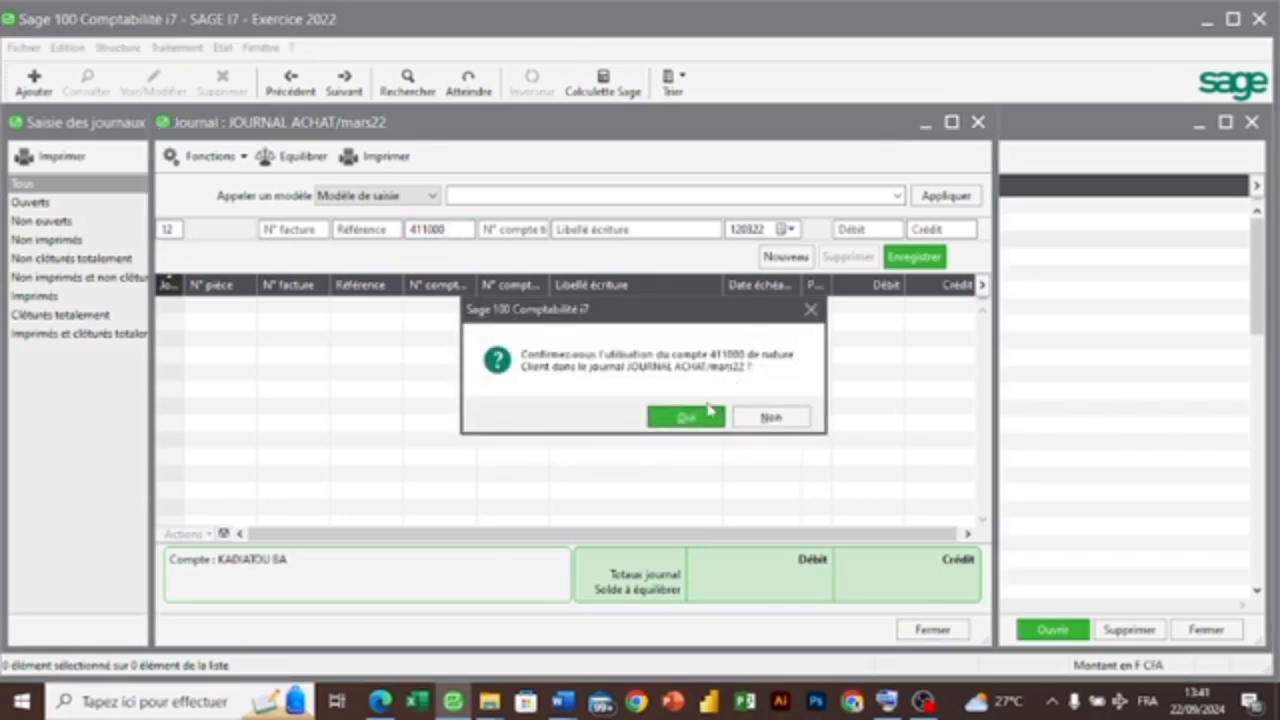
- Decline using account 411000 in the purchase journal and close that journal without recording the line
left_click(697, 420)
left_click_drag(815, 315, 768, 445)
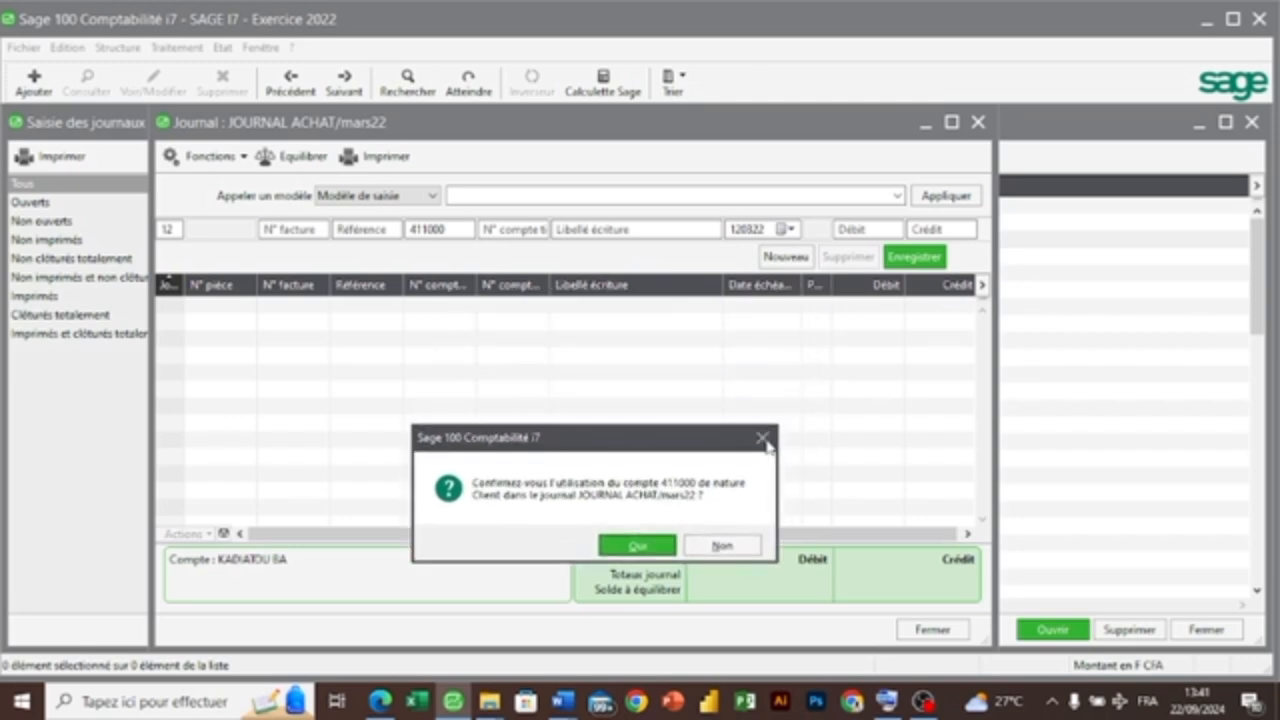
left_click(722, 546)
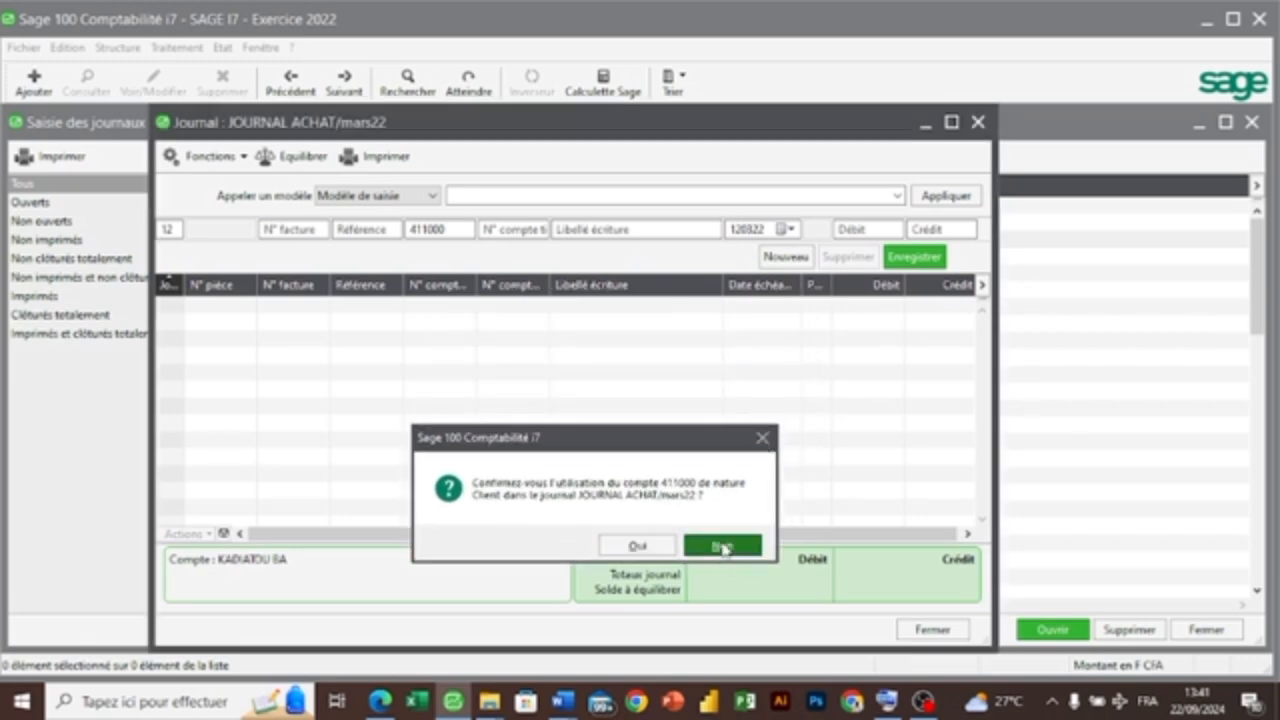
left_click(977, 123)
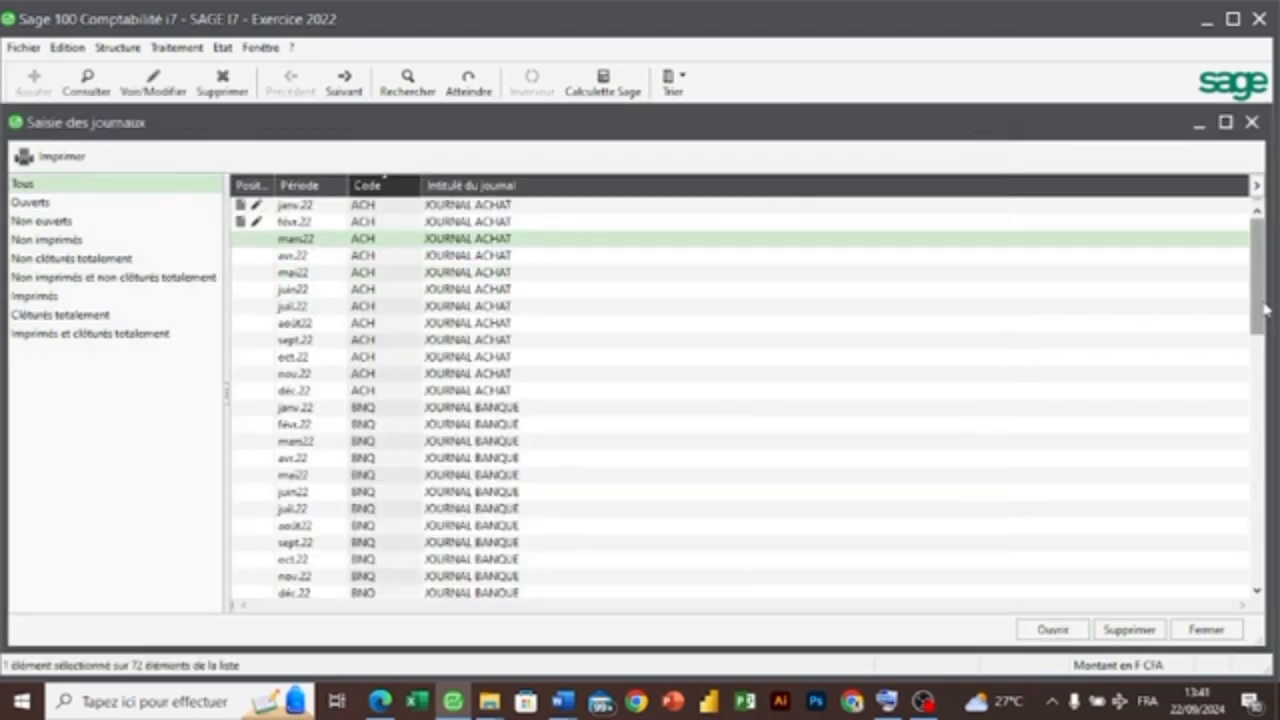
- Open the March 2022 bank journal (JOURNAL BANQUE) and start an entry line dated day 12
scroll(1258, 308, "down", 2)
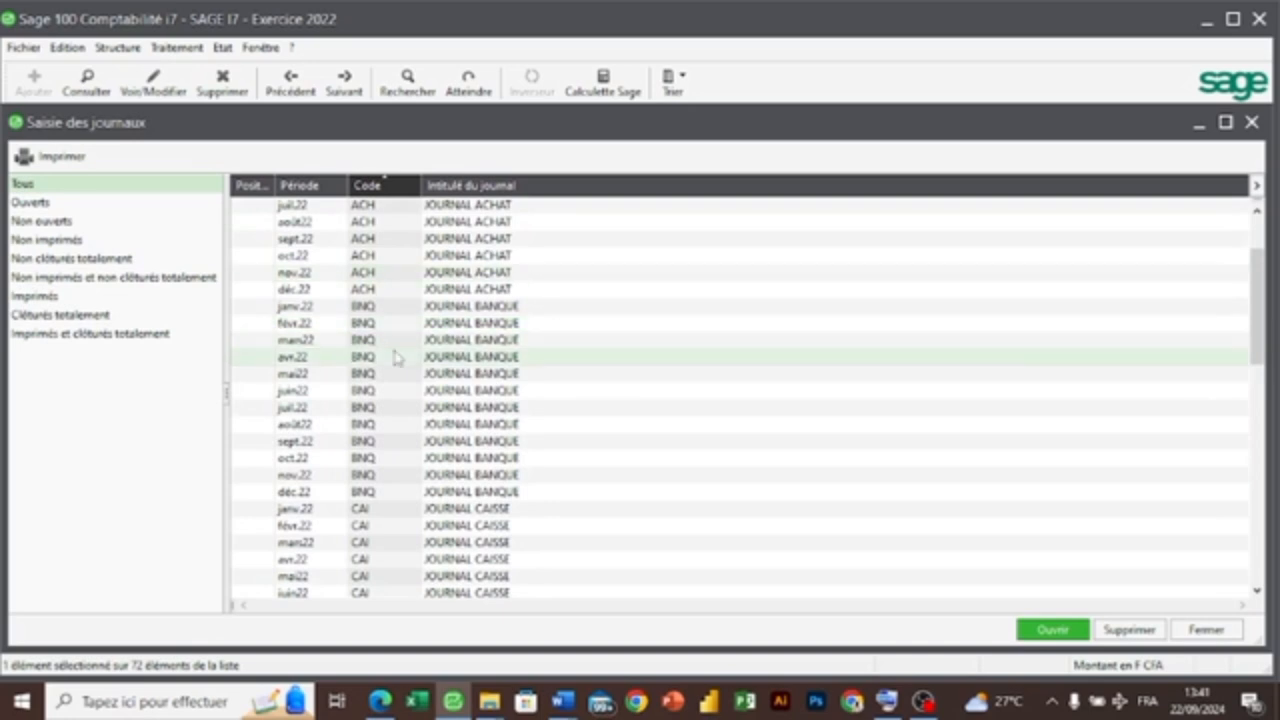
double_click(366, 344)
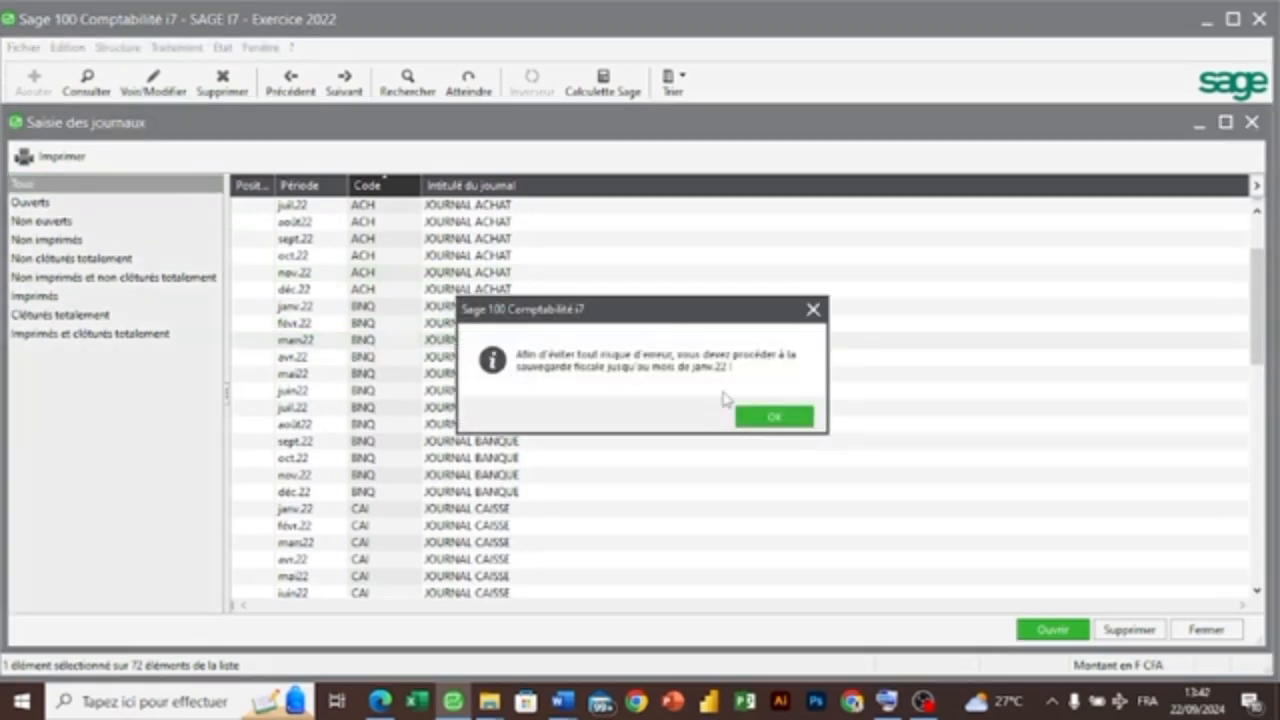
left_click(772, 417)
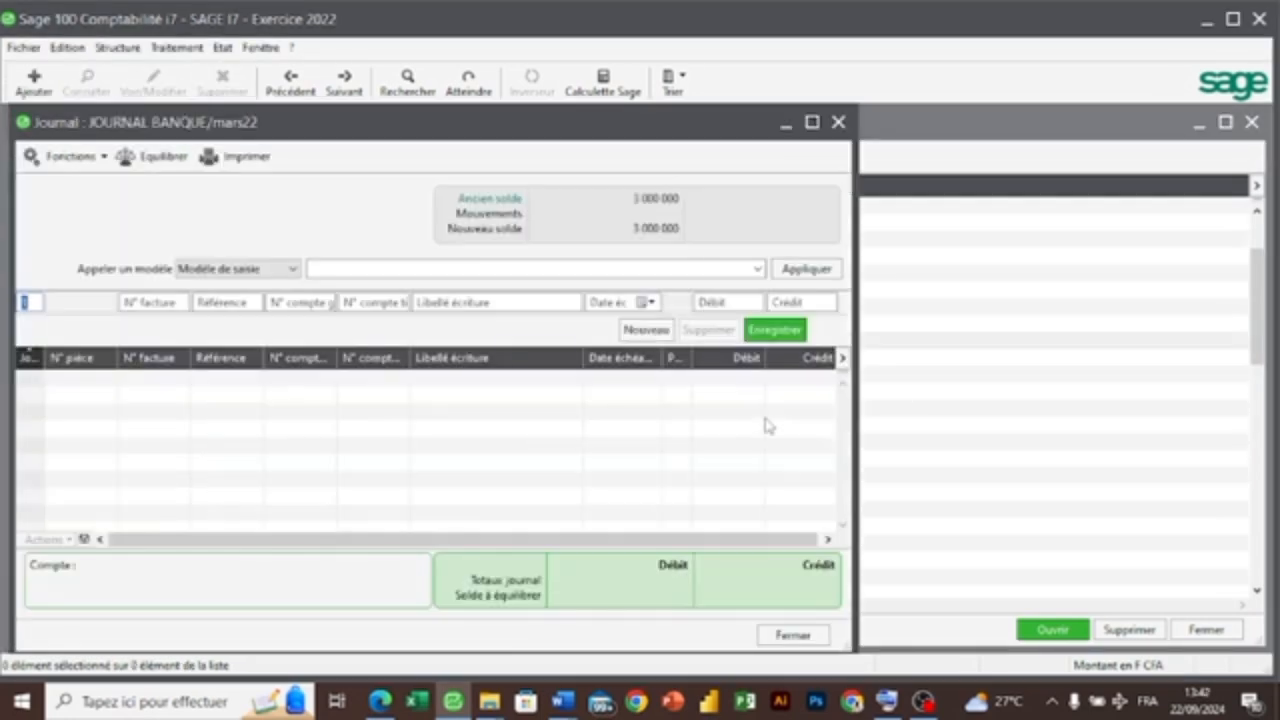
type("12")
key("Tab")
key("Tab")
key("Tab")
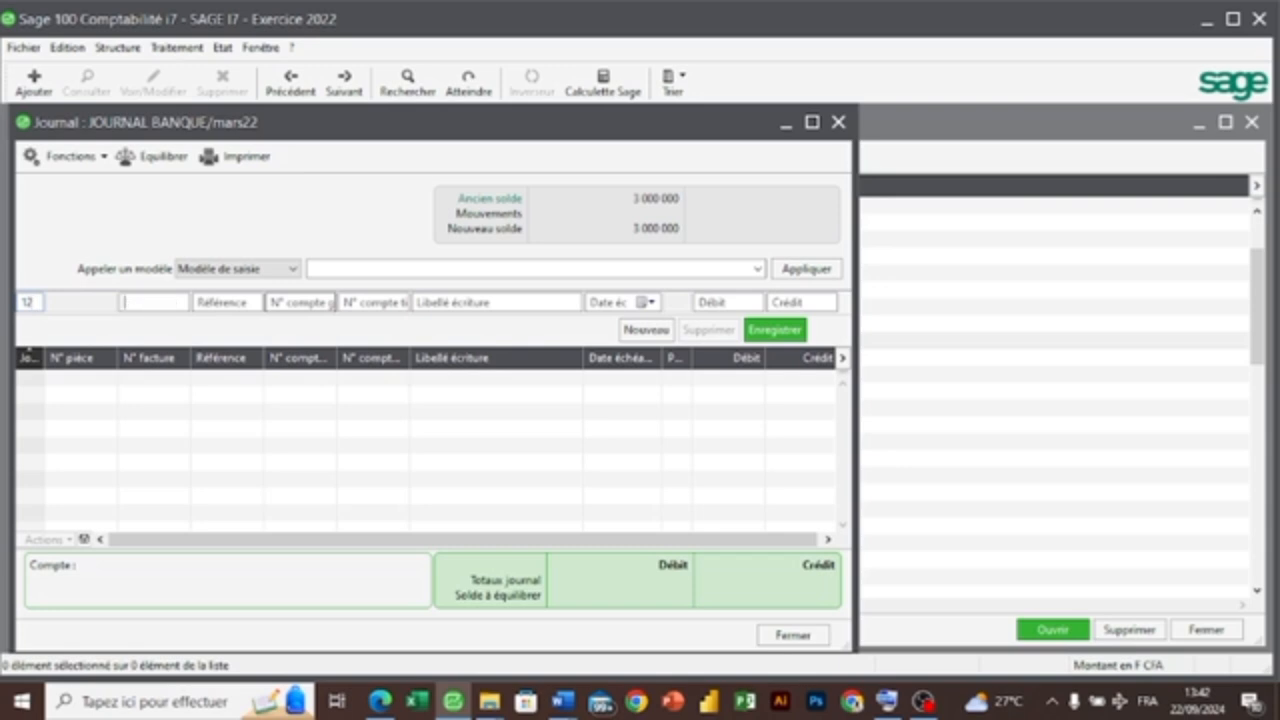
key("Tab")
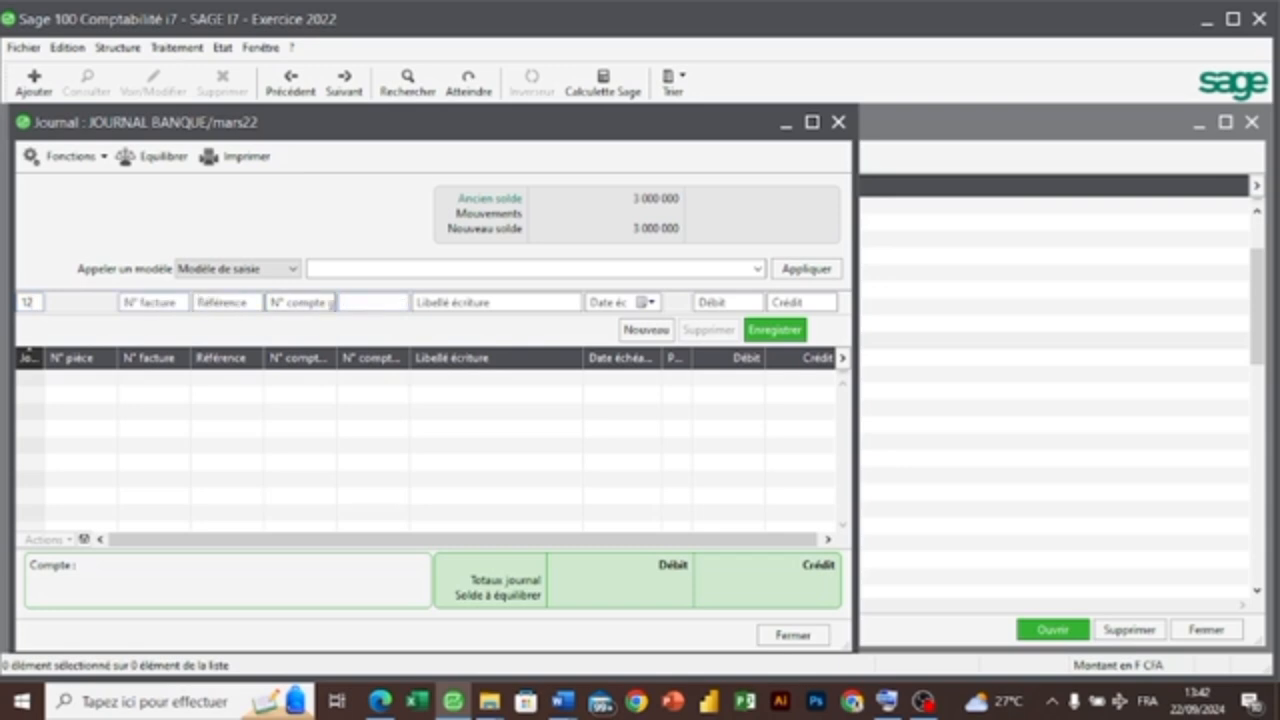
type("411")
key("Tab")
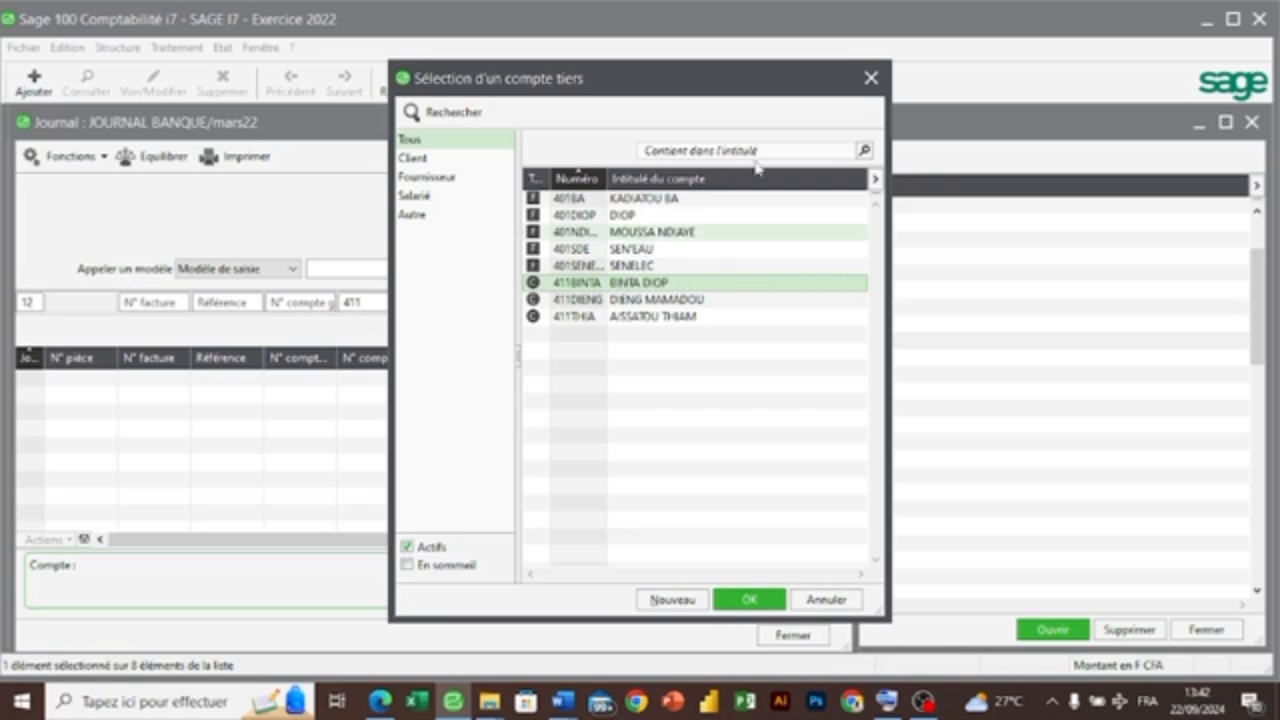
left_click(874, 78)
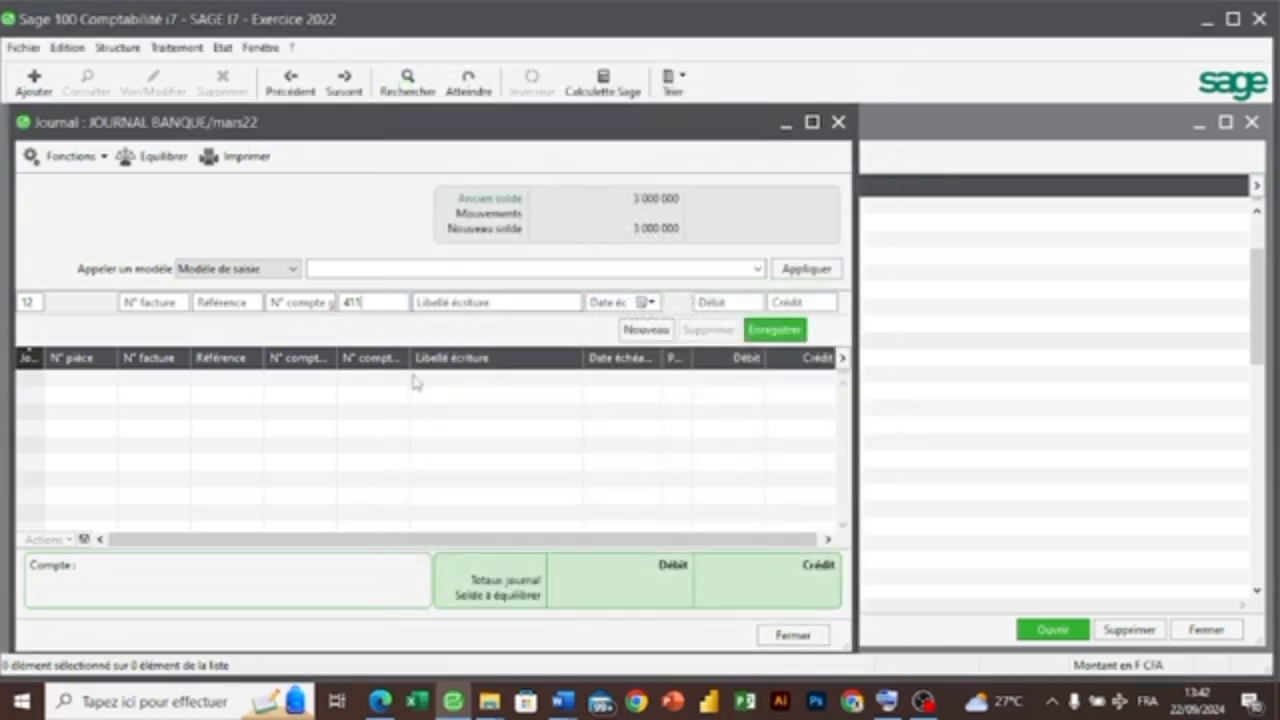
key("BackSpace")
key("BackSpace")
key("BackSpace")
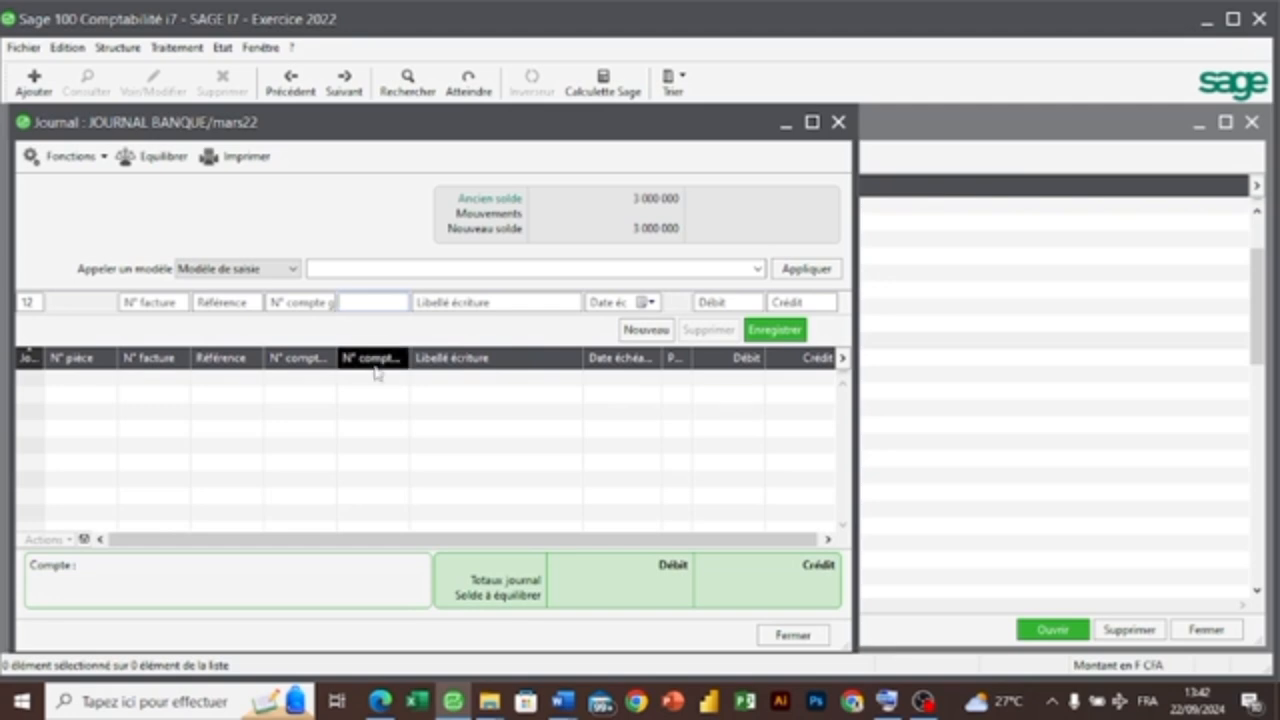
- Set the line's general account to 411000 and choose the third-party account of the client invoiced on 10 January
left_click(291, 302)
type("4")
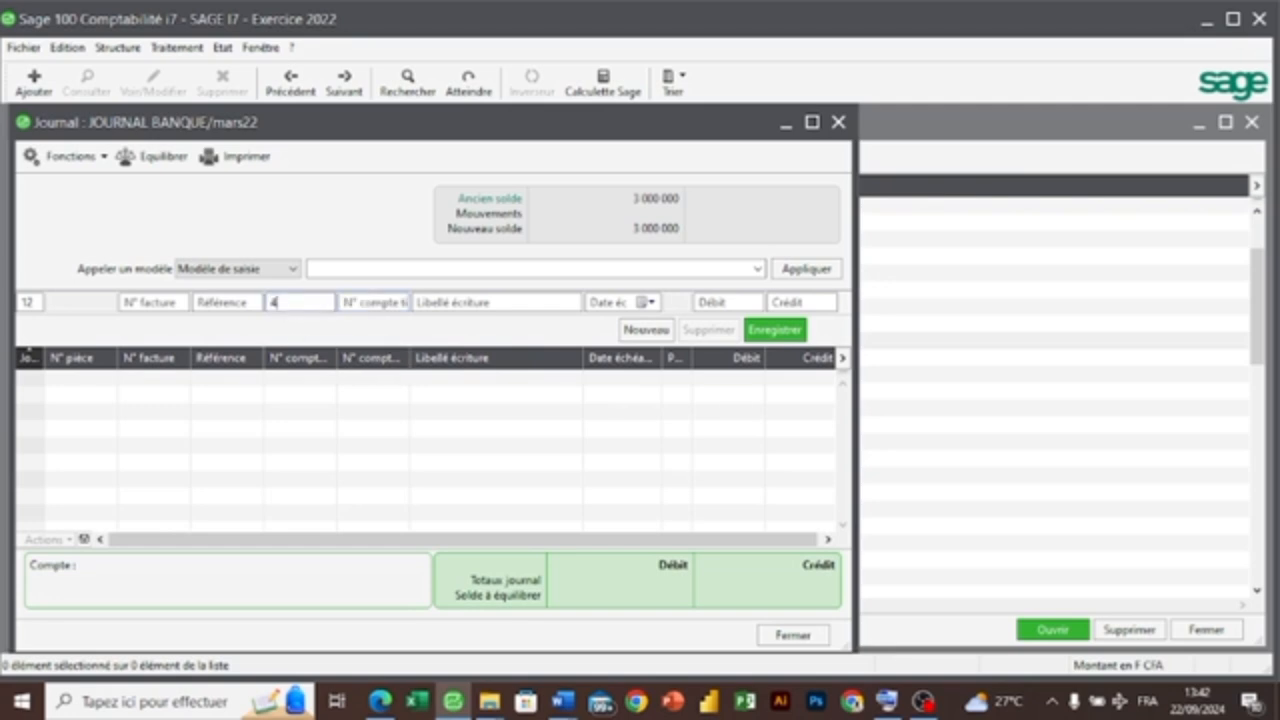
type("11")
key("Tab")
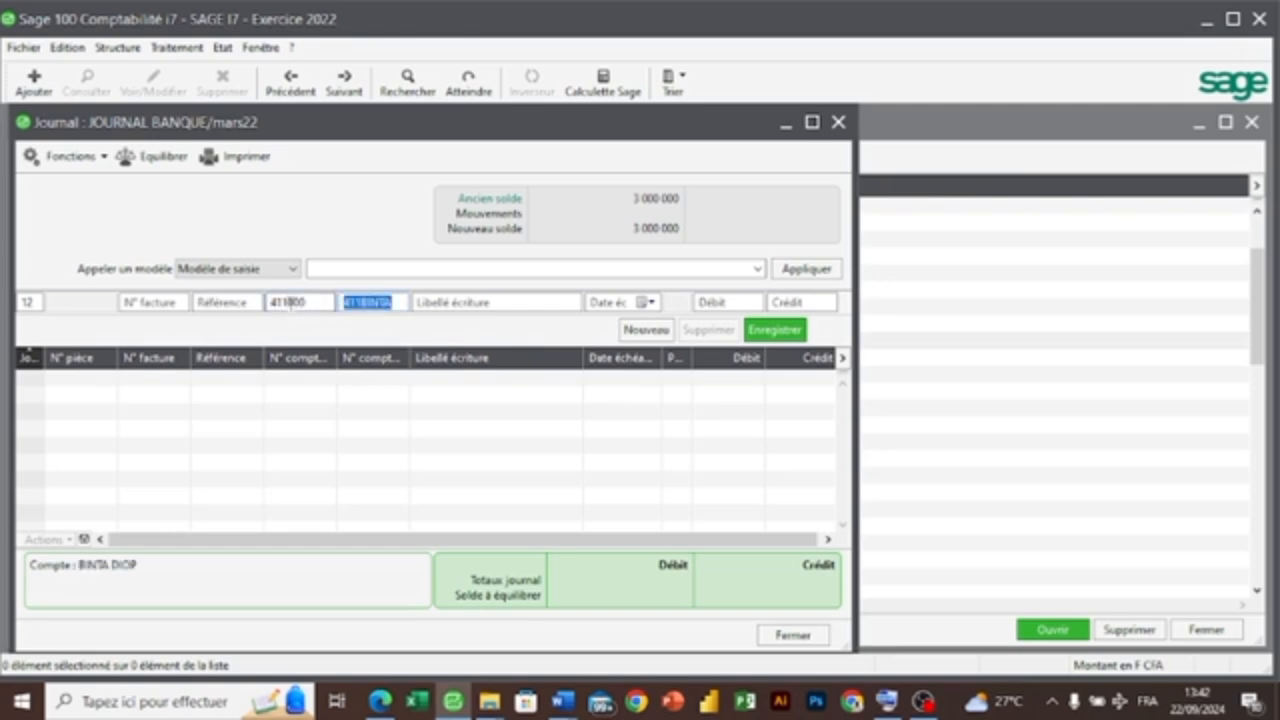
key("F4")
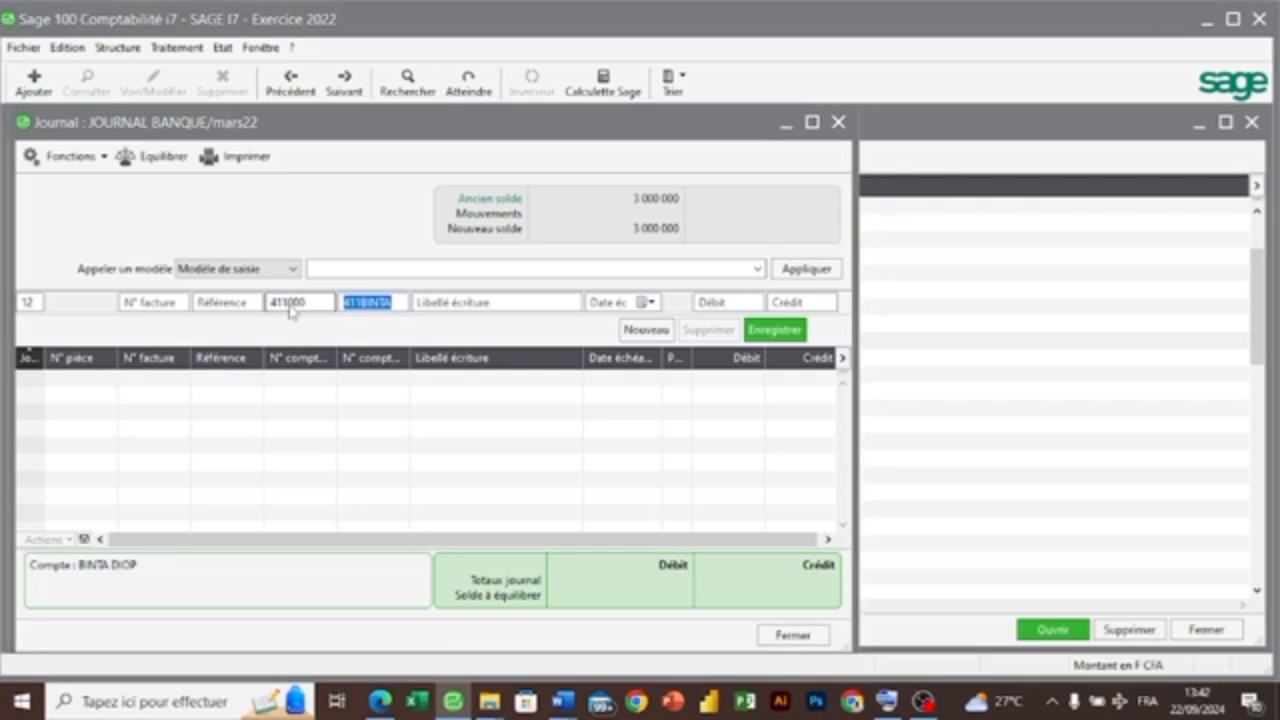
double_click(612, 314)
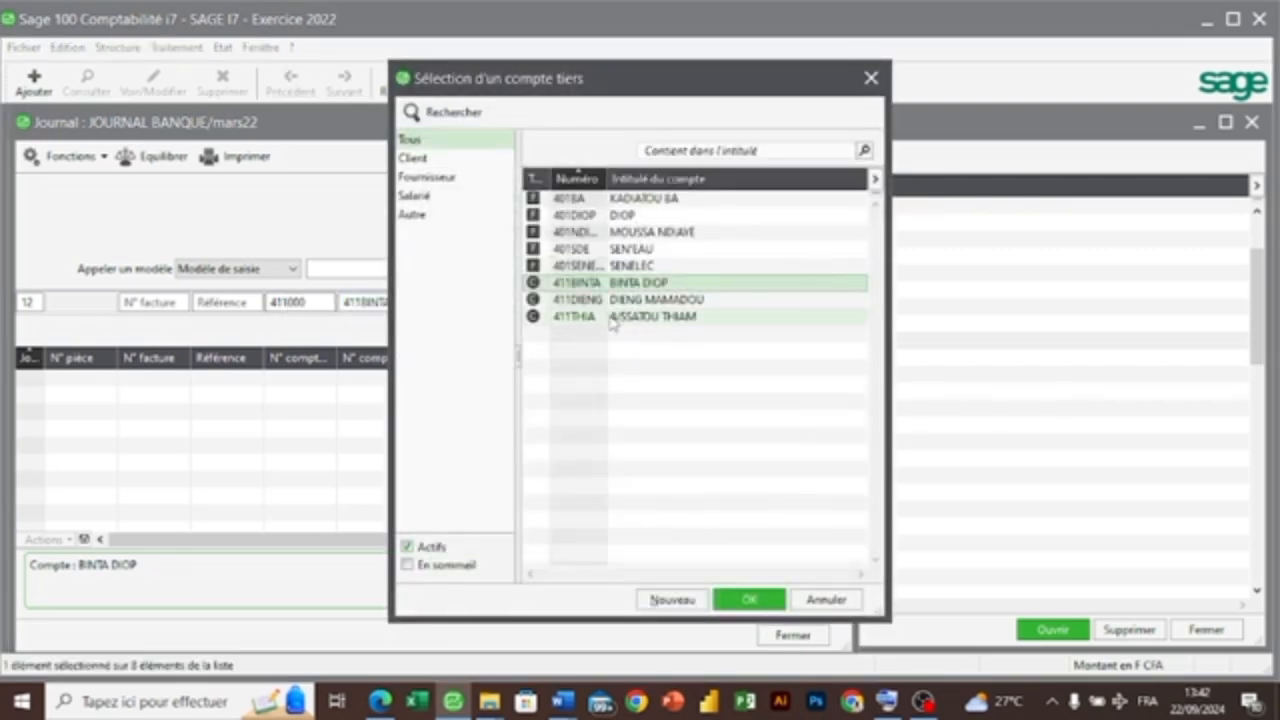
key("Tab")
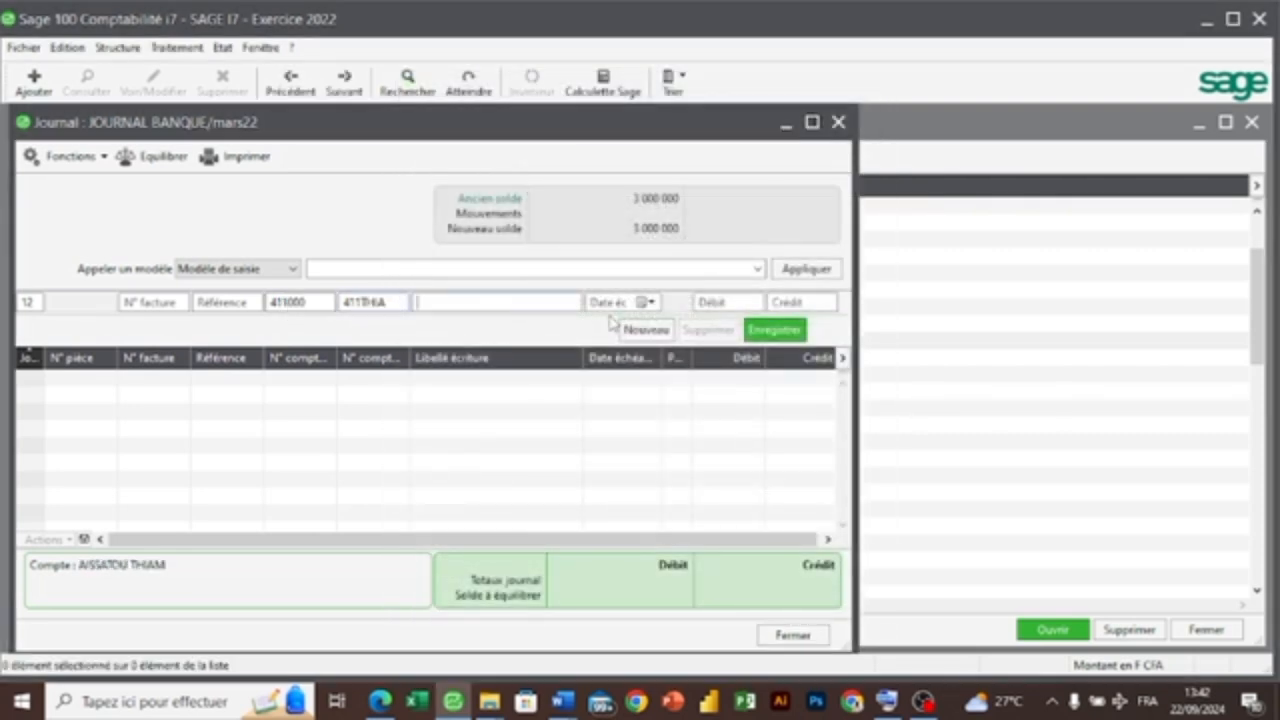
- Label the client line REGLEMENT DE FACTURE, credit it with 826000 and record it
type("REGLEMENT")
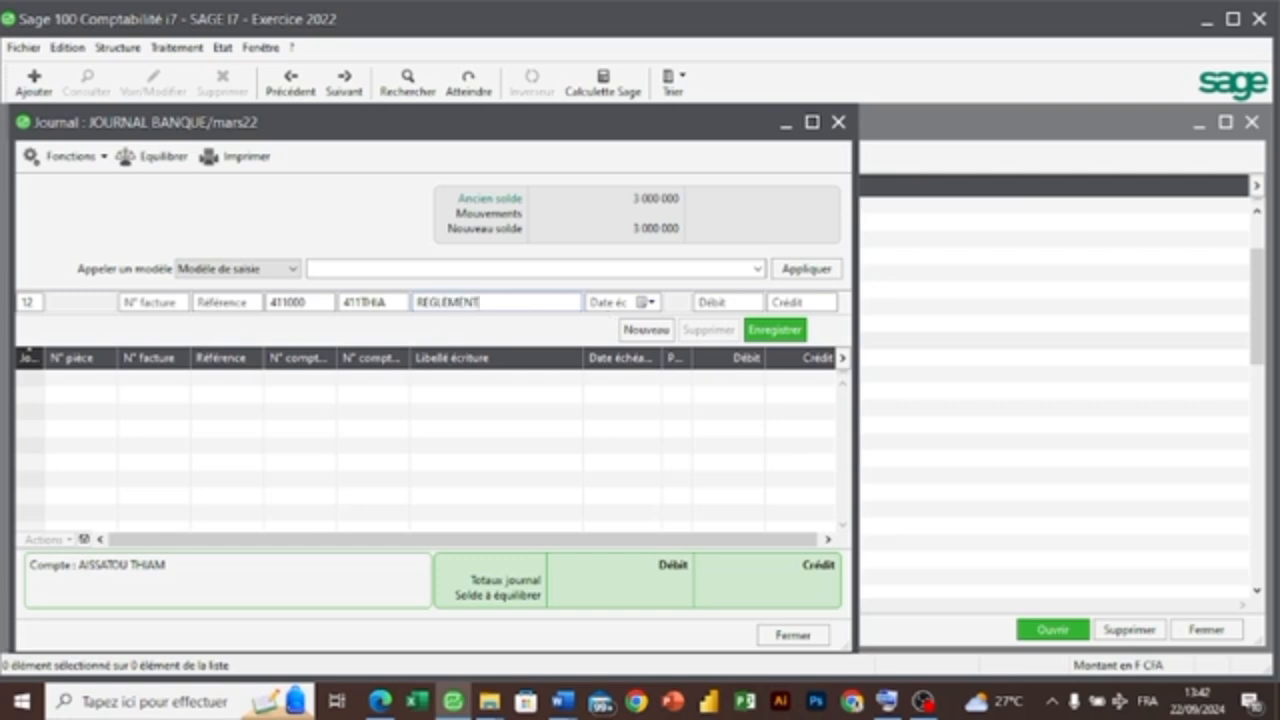
type(" DE FACTURE")
key("Tab")
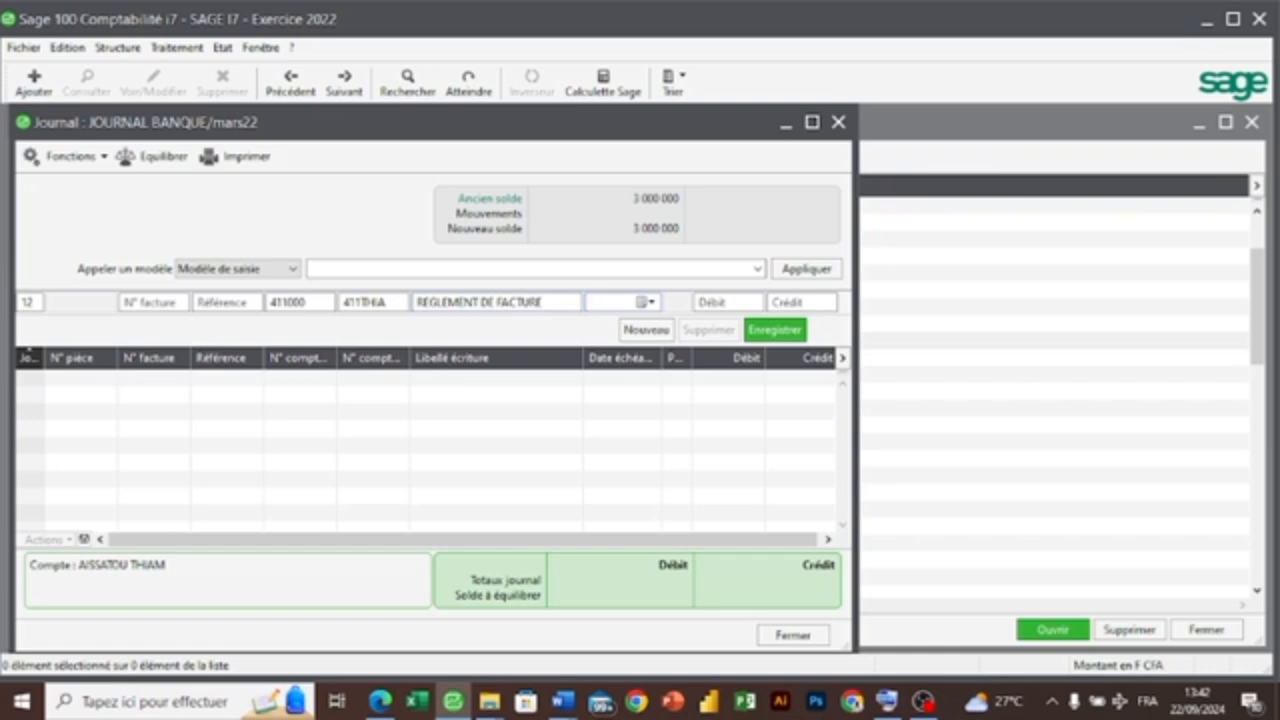
key("Tab")
key("Tab")
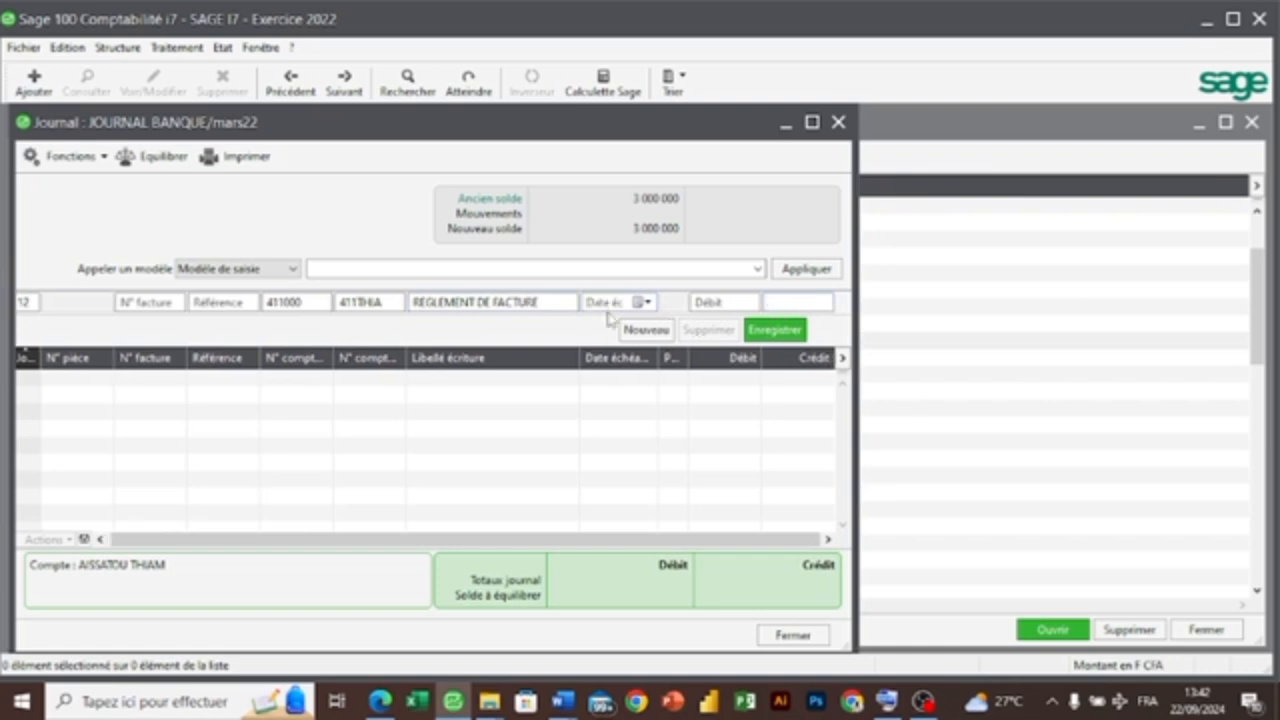
type("826000")
key("Return")
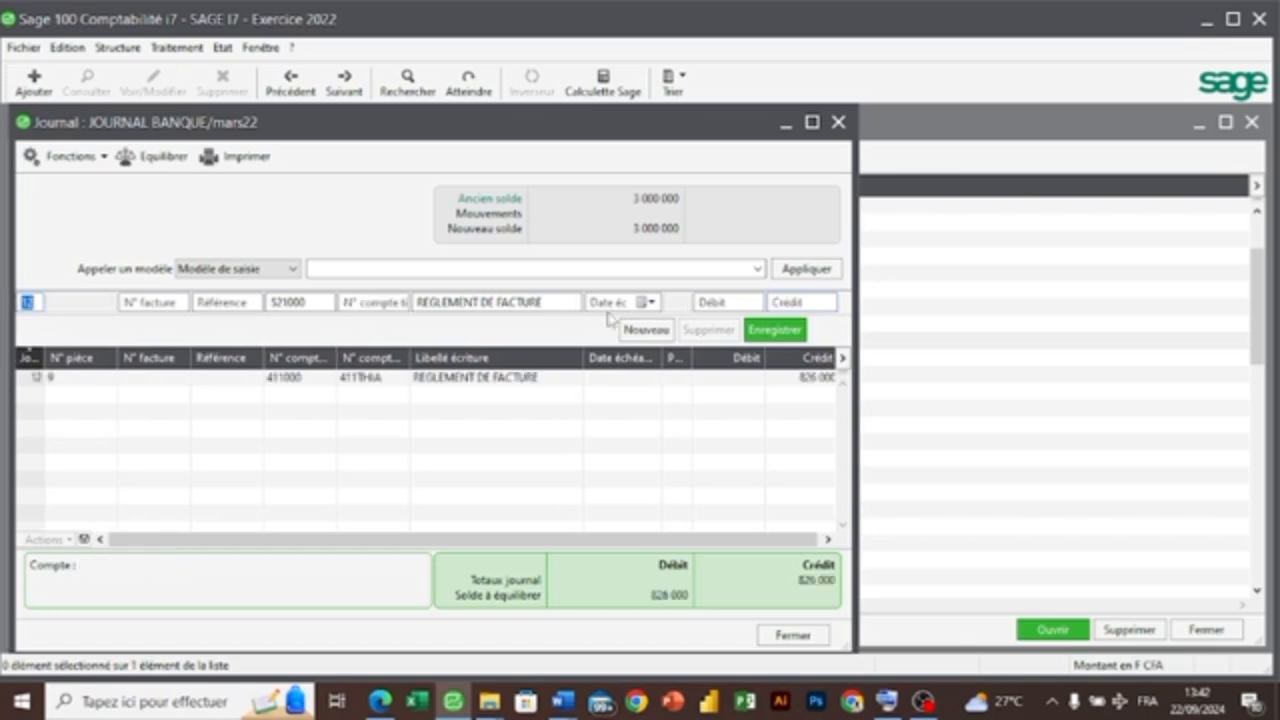
- Record the counterpart line on bank account 521000 with a debit of 826000
key("Tab")
key("Tab")
key("Tab")
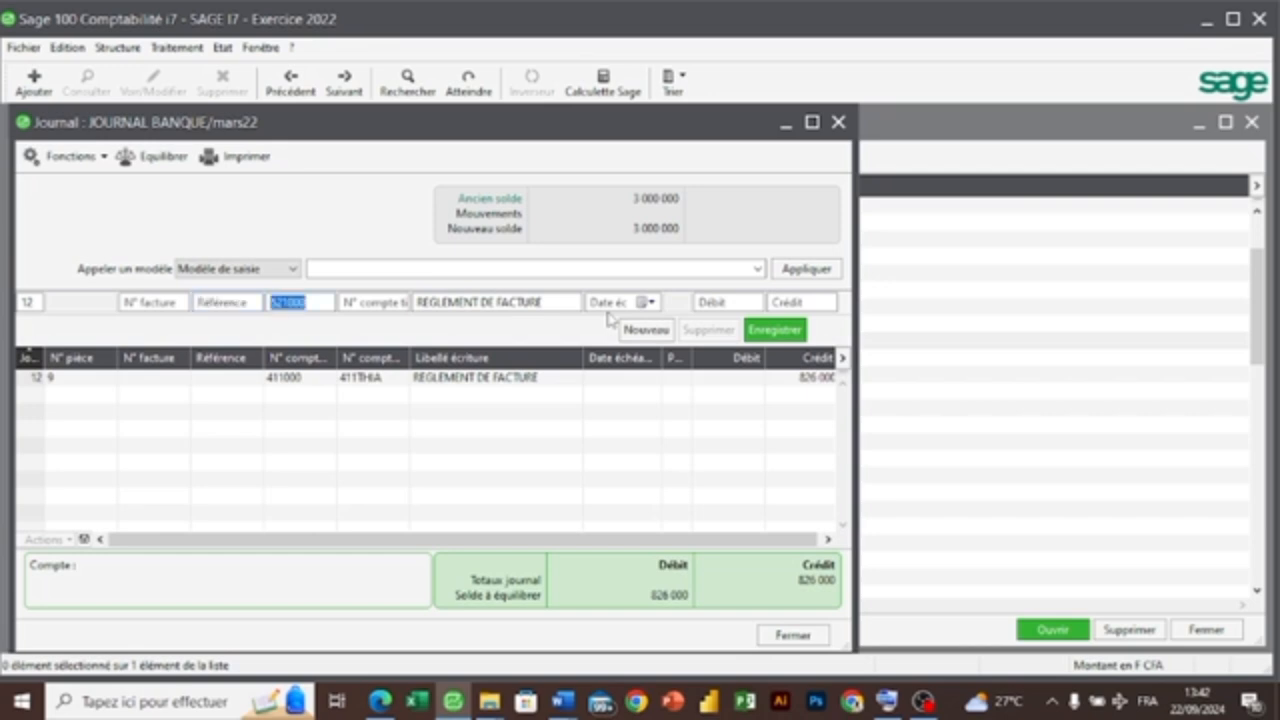
key("Tab")
key("Tab")
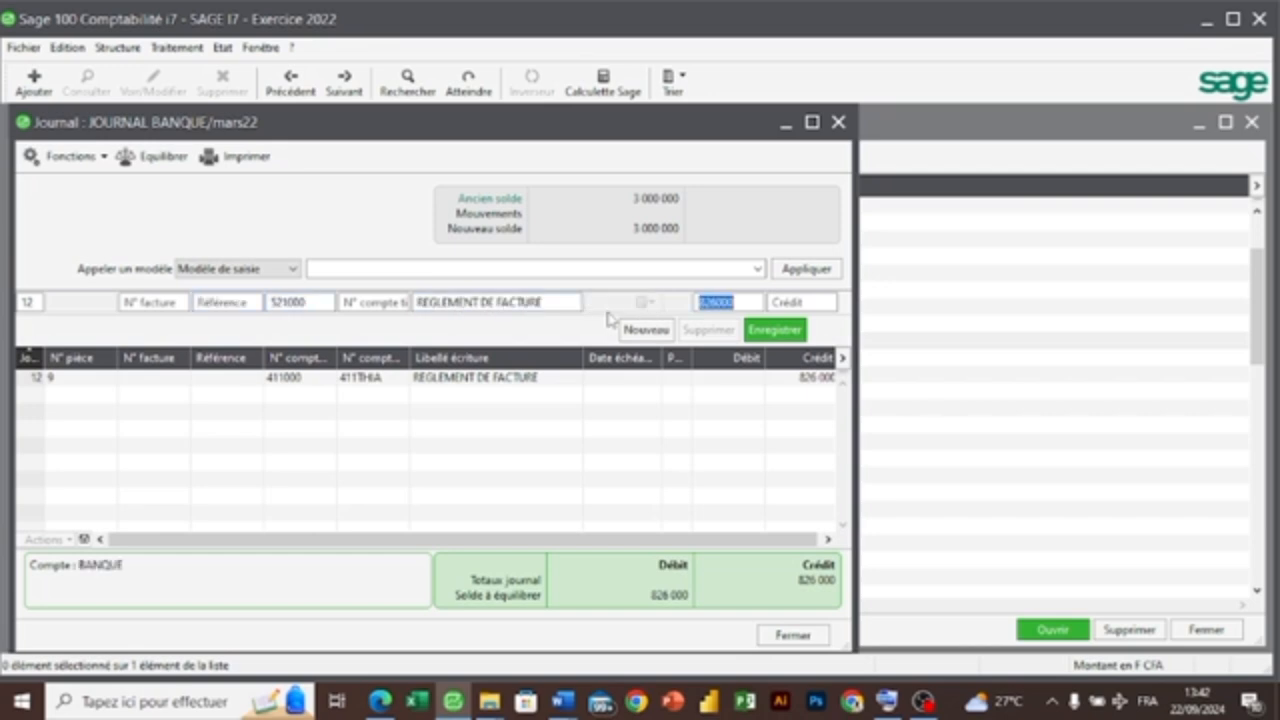
key("Return")
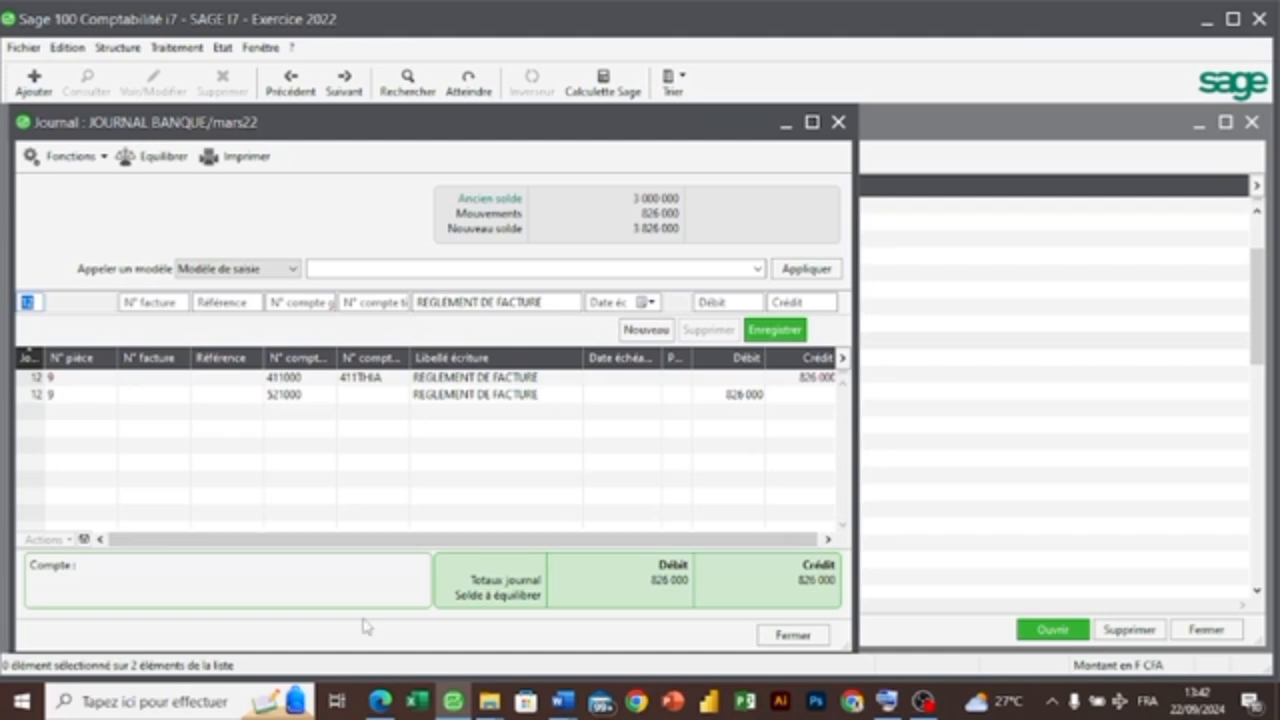
- Check the settlement list in the case PDF, return to Sage and close the March 2022 bank journal
left_click(378, 703)
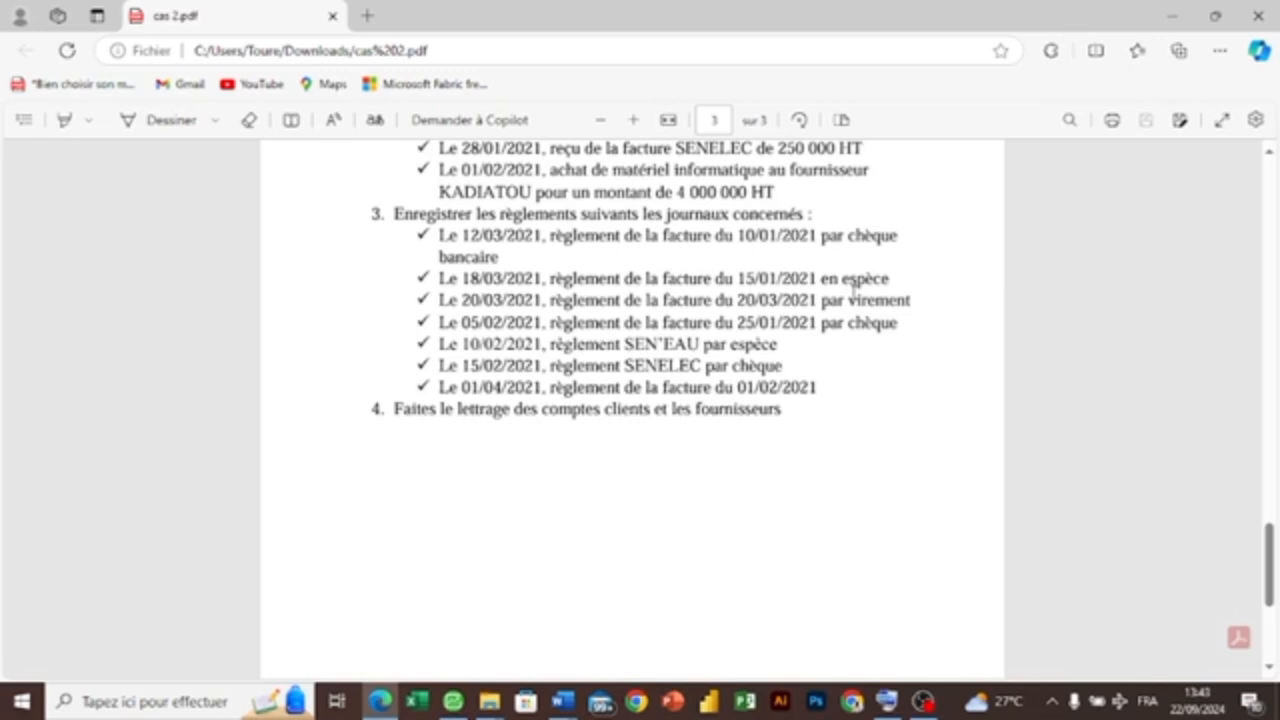
left_click(457, 703)
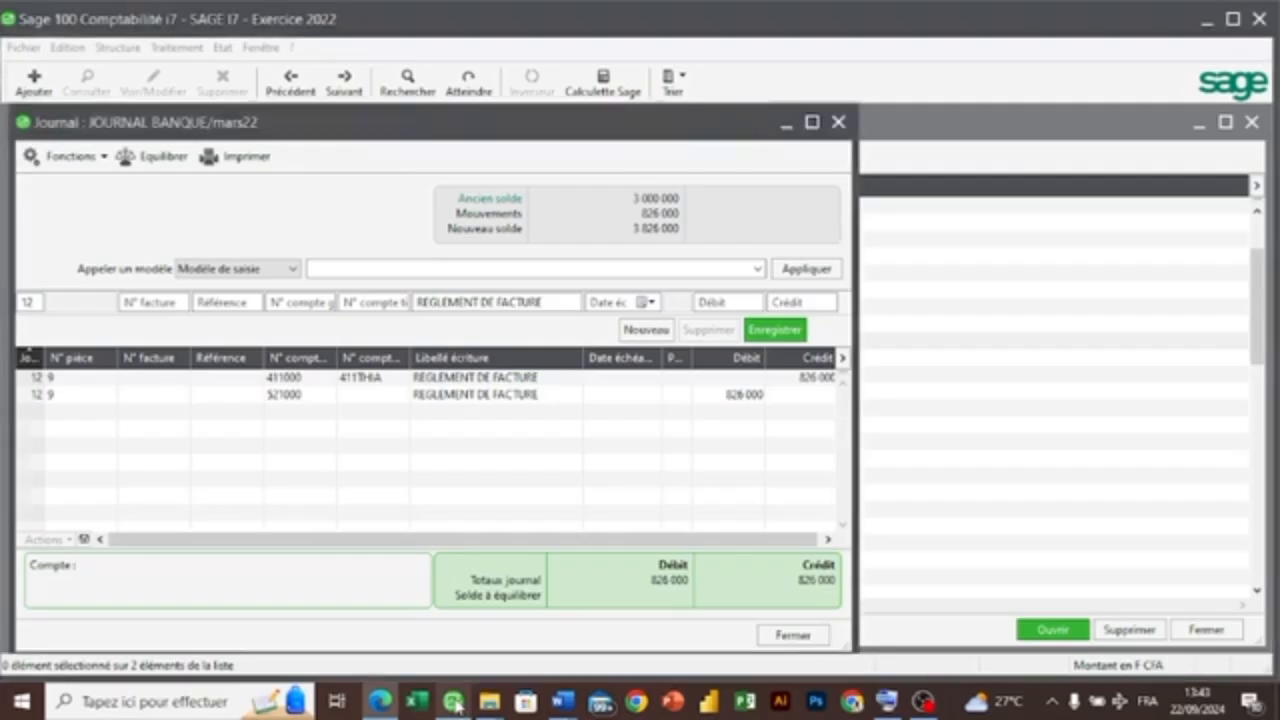
left_click(837, 123)
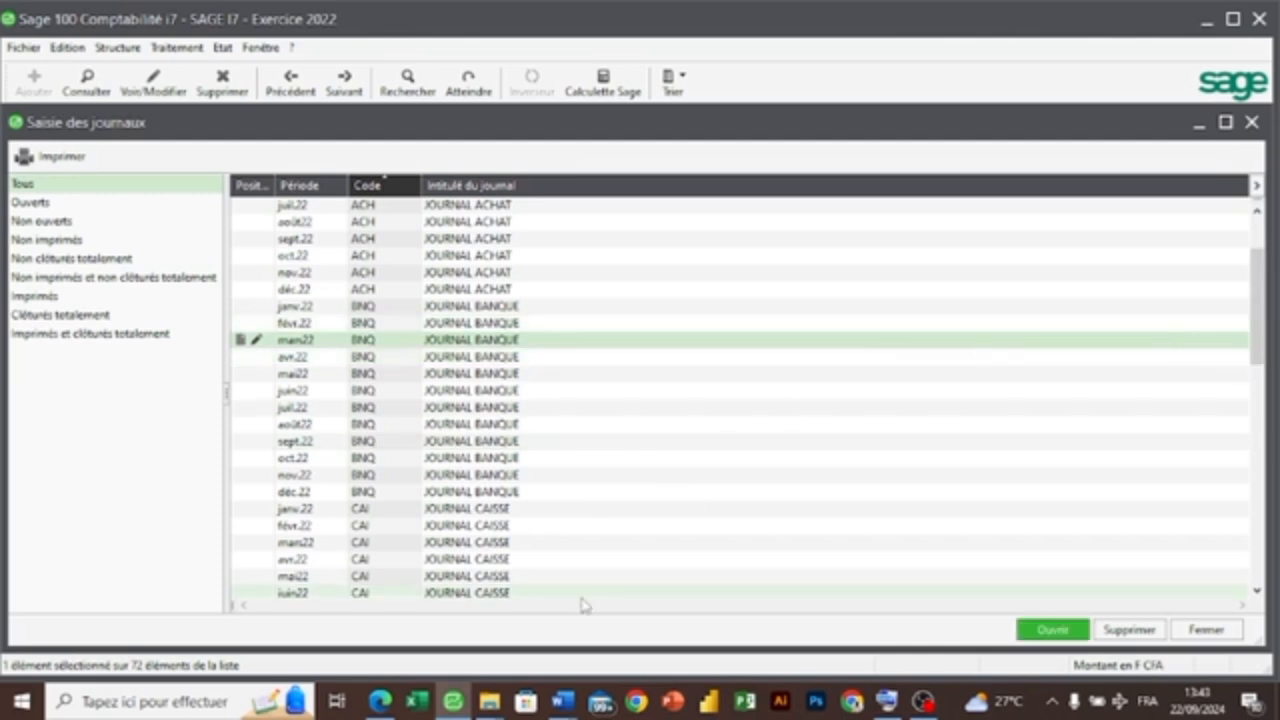
- Check the next settlement and the 15 January sale in the case PDF, and return to Sage
left_click(379, 701)
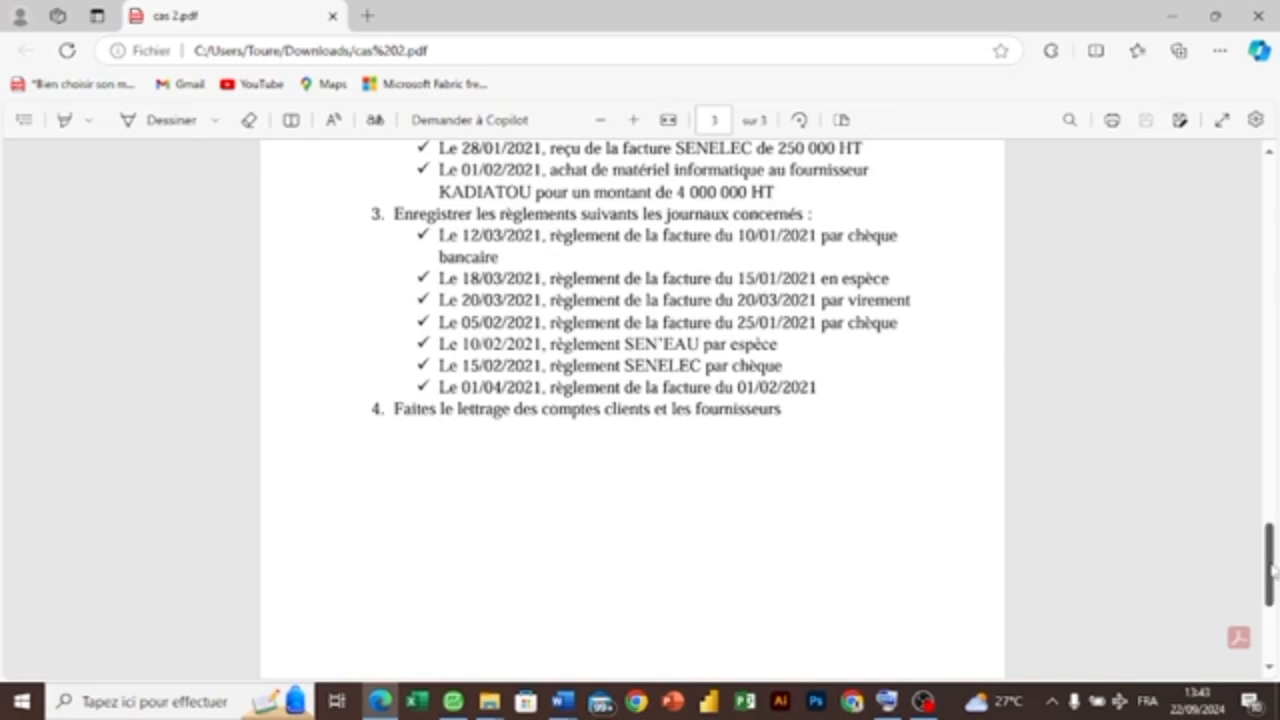
left_click_drag(1273, 568, 1273, 503)
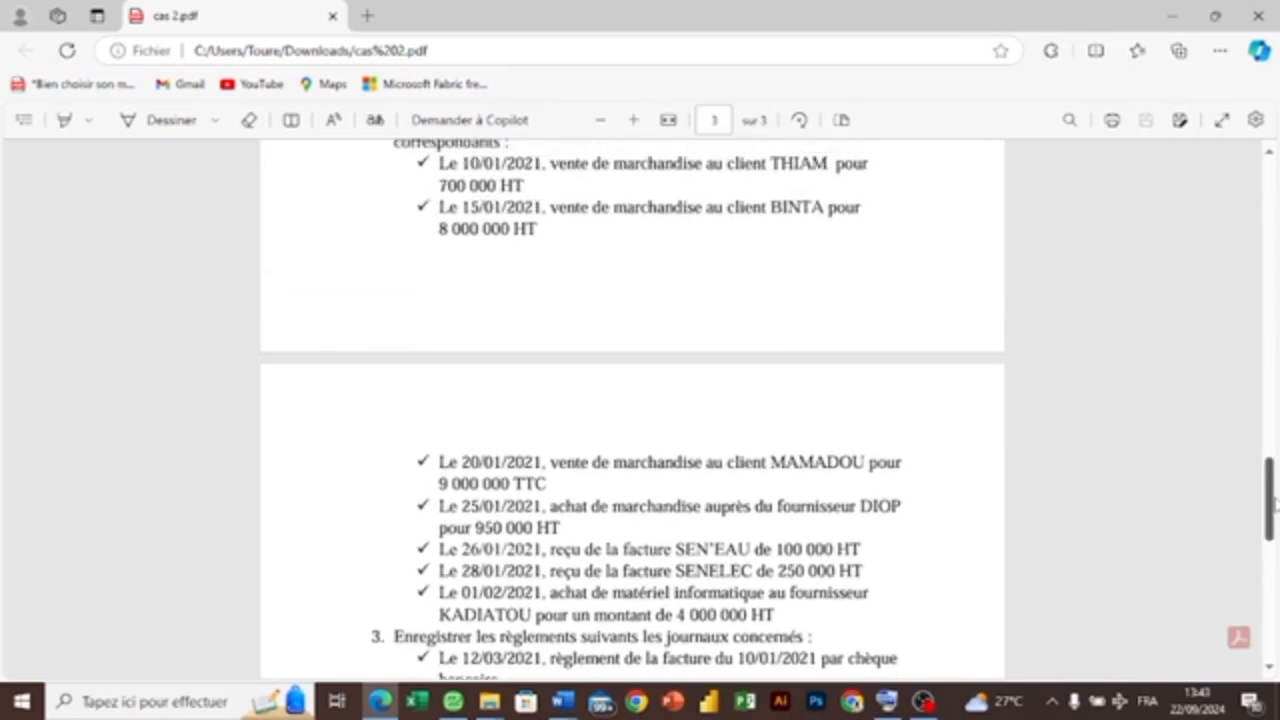
left_click_drag(1273, 503, 1273, 512)
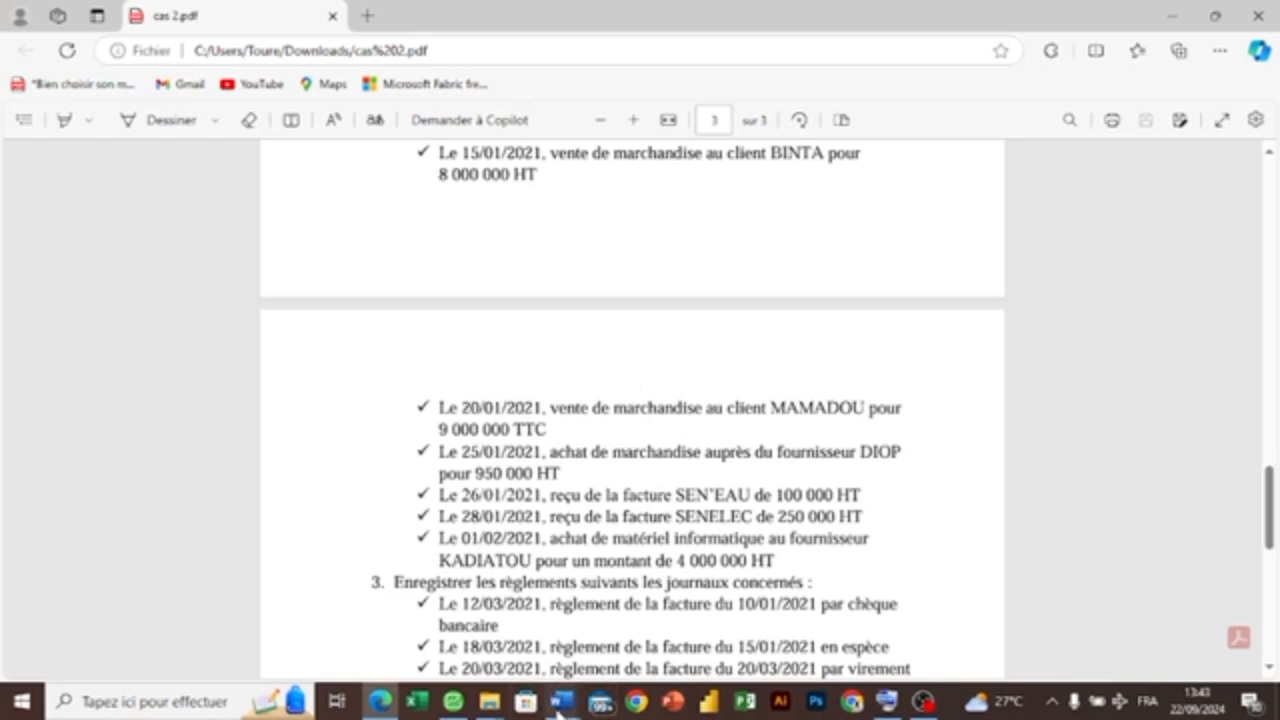
left_click(453, 700)
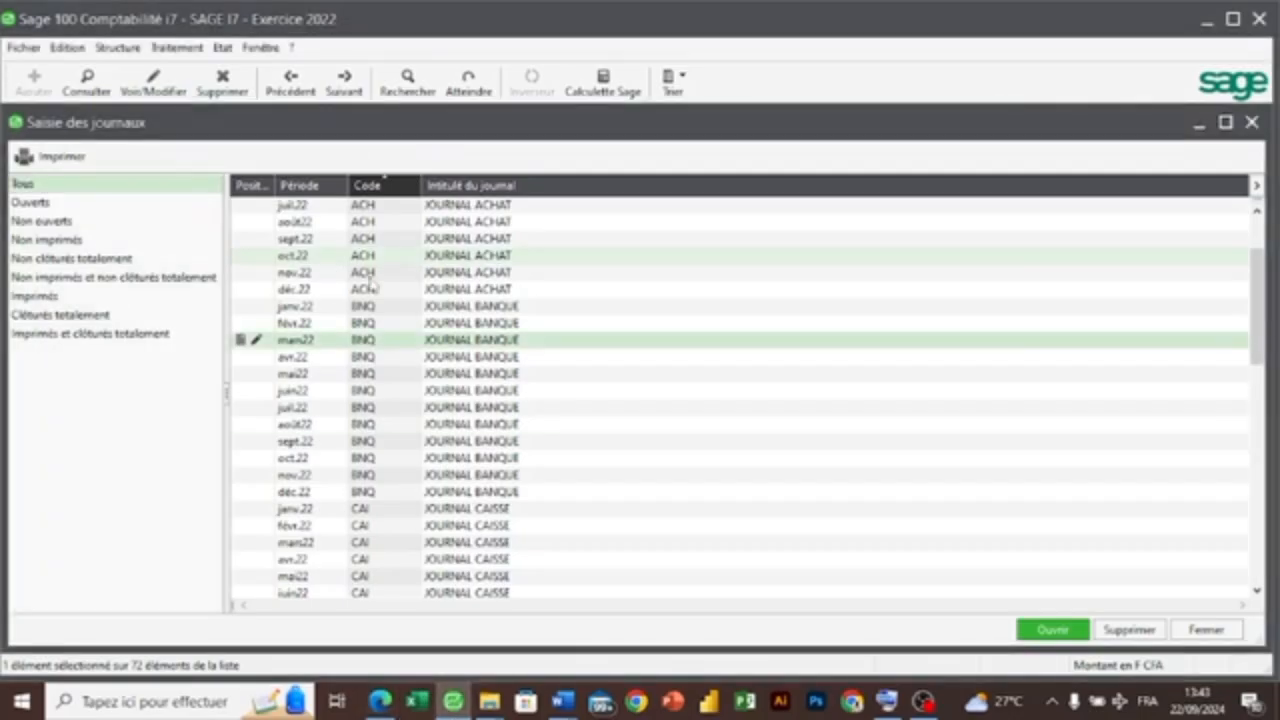
- Consult the January 2022 sales journal for the amount of the 15 January invoice, and close the journal
left_click_drag(1262, 340, 1262, 544)
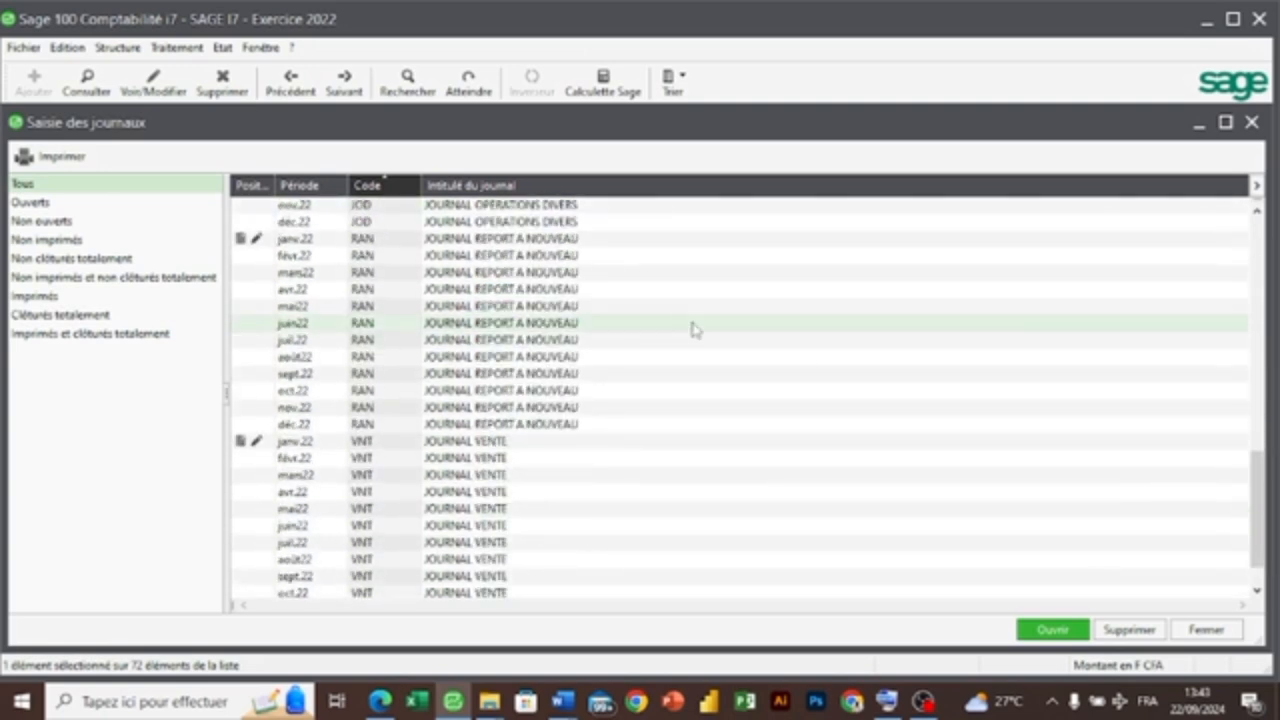
double_click(560, 443)
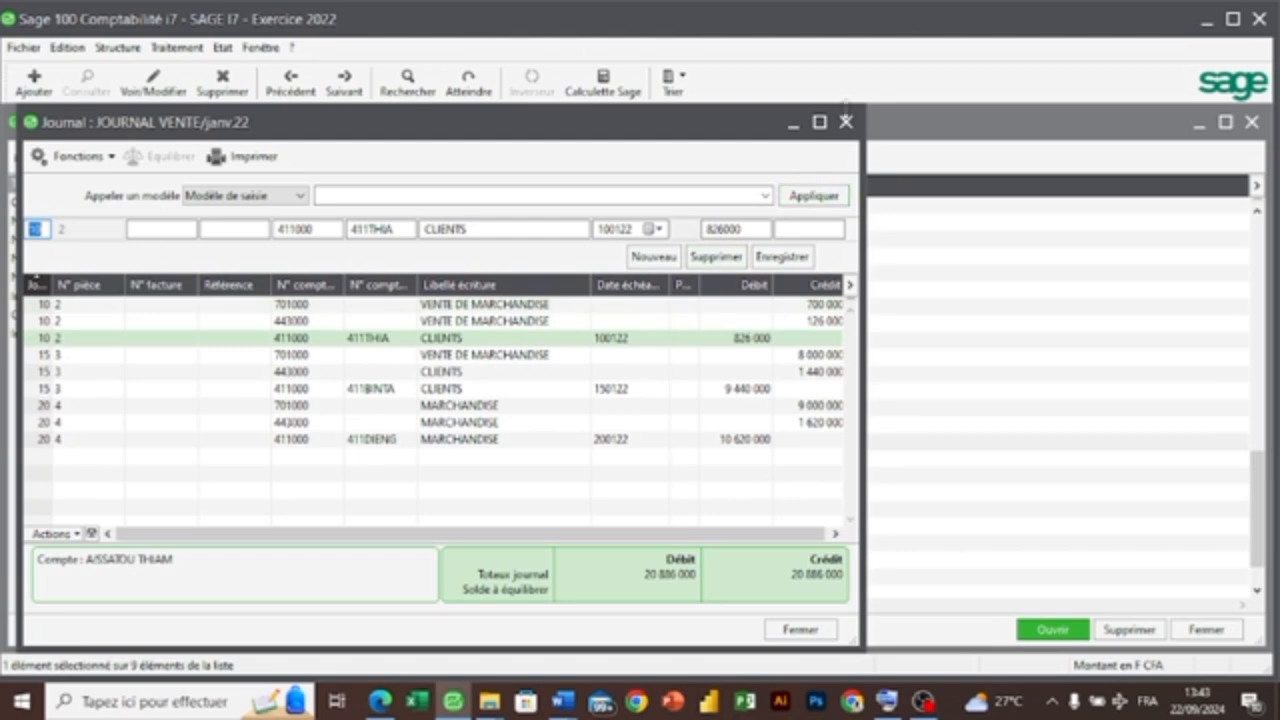
left_click(846, 121)
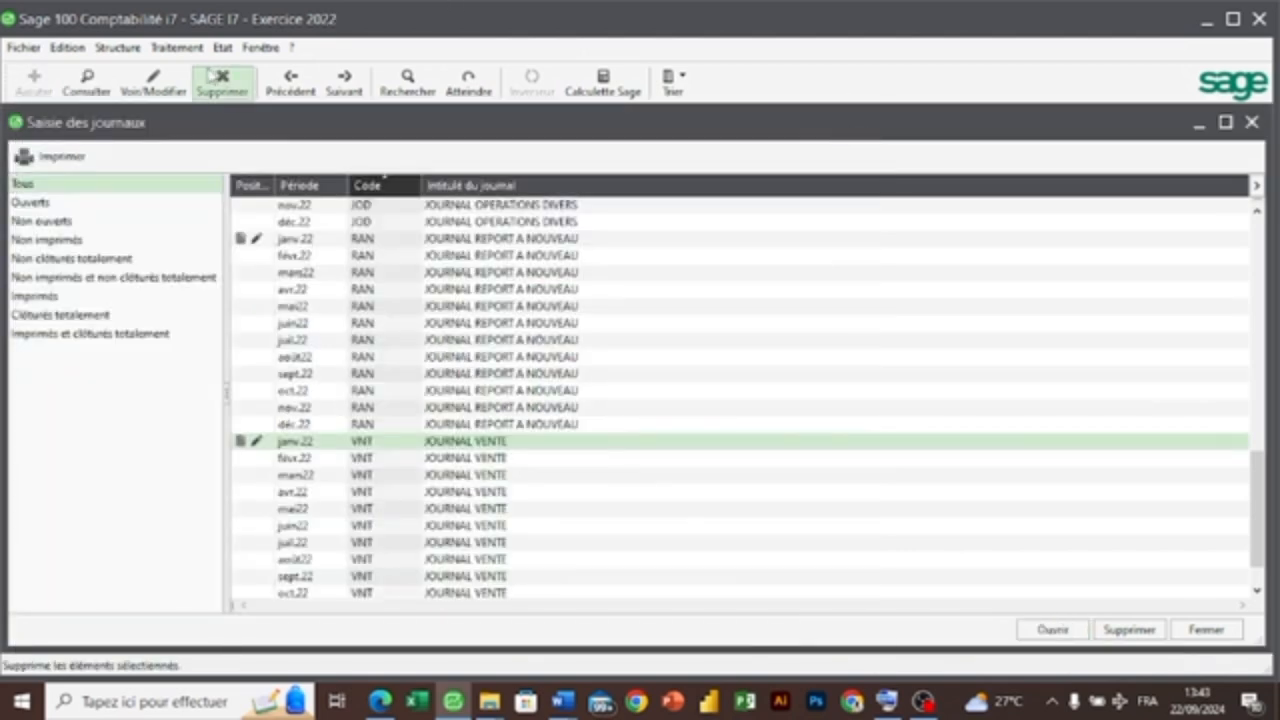
- Open the March 2022 cash journal for entry and accept the fiscal backup notice
left_click(176, 47)
left_click(609, 278)
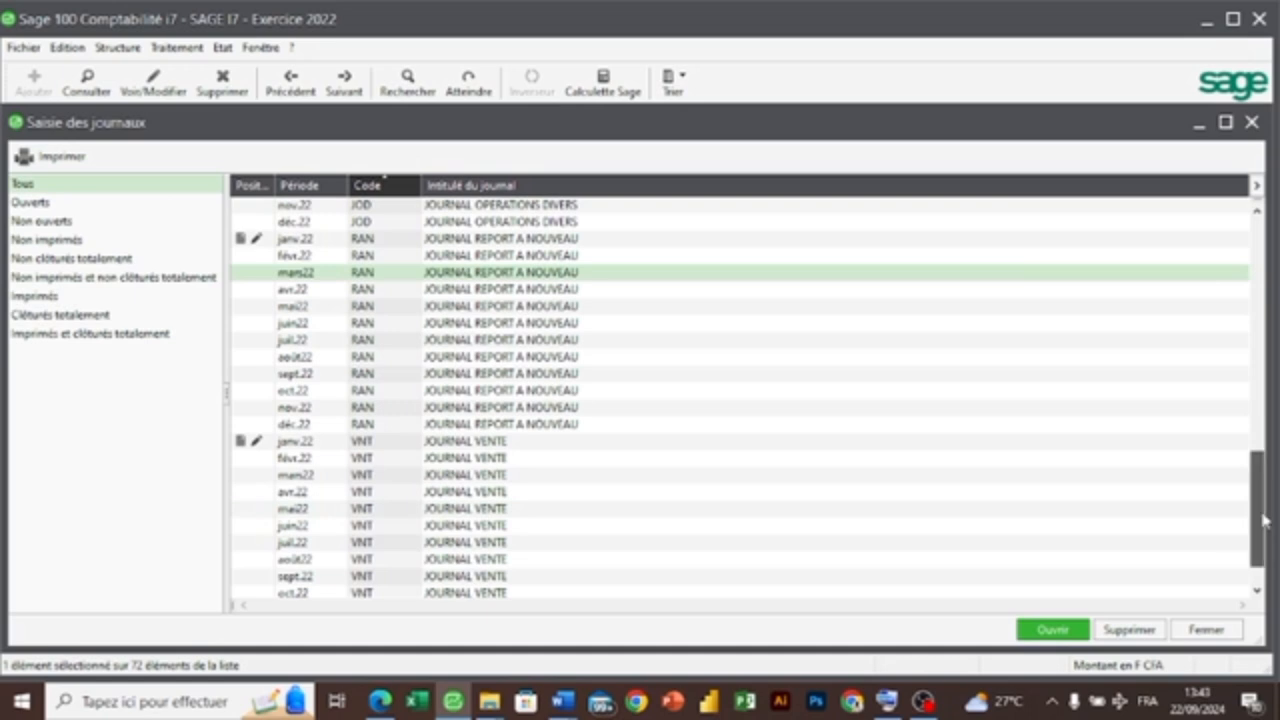
left_click_drag(1263, 519, 1260, 399)
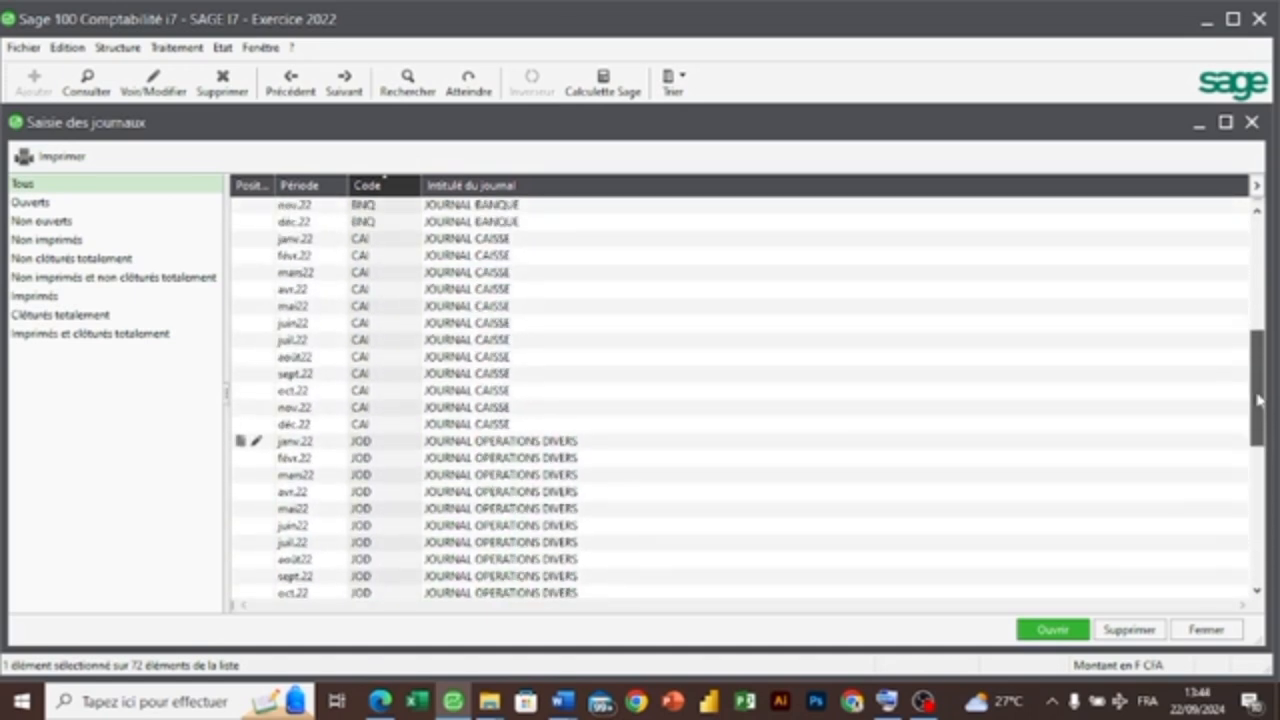
double_click(508, 282)
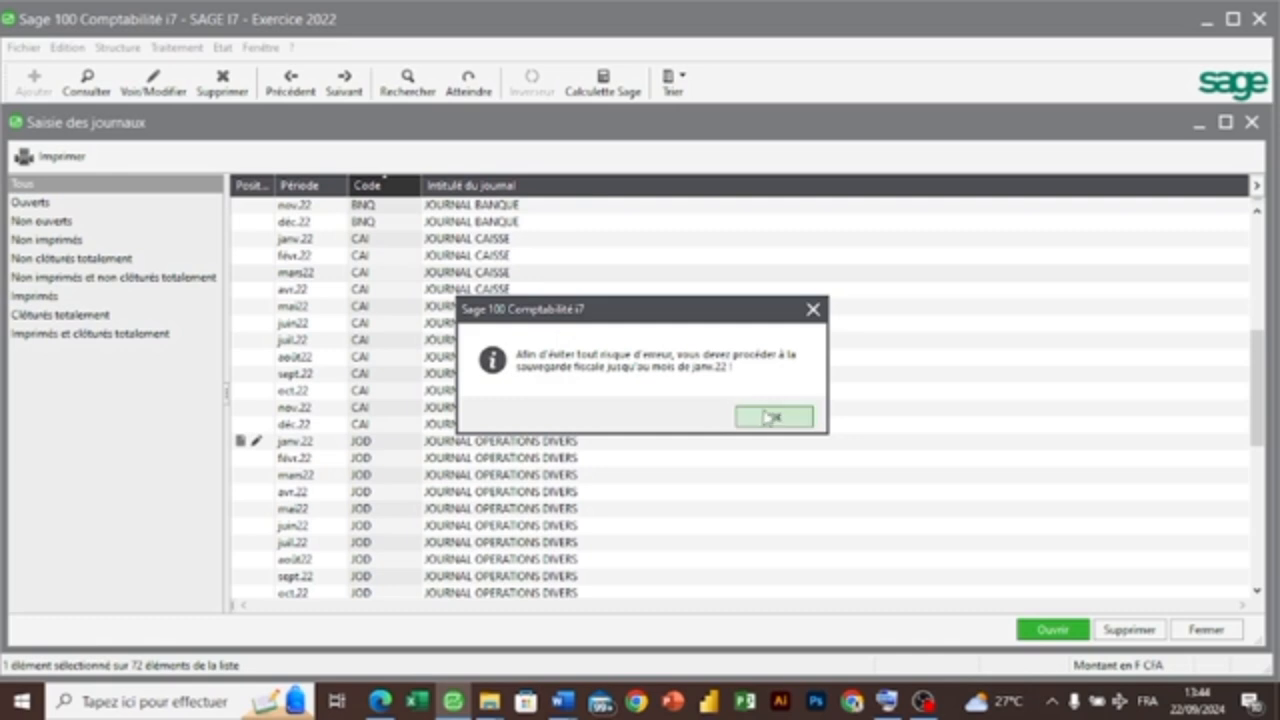
left_click(767, 418)
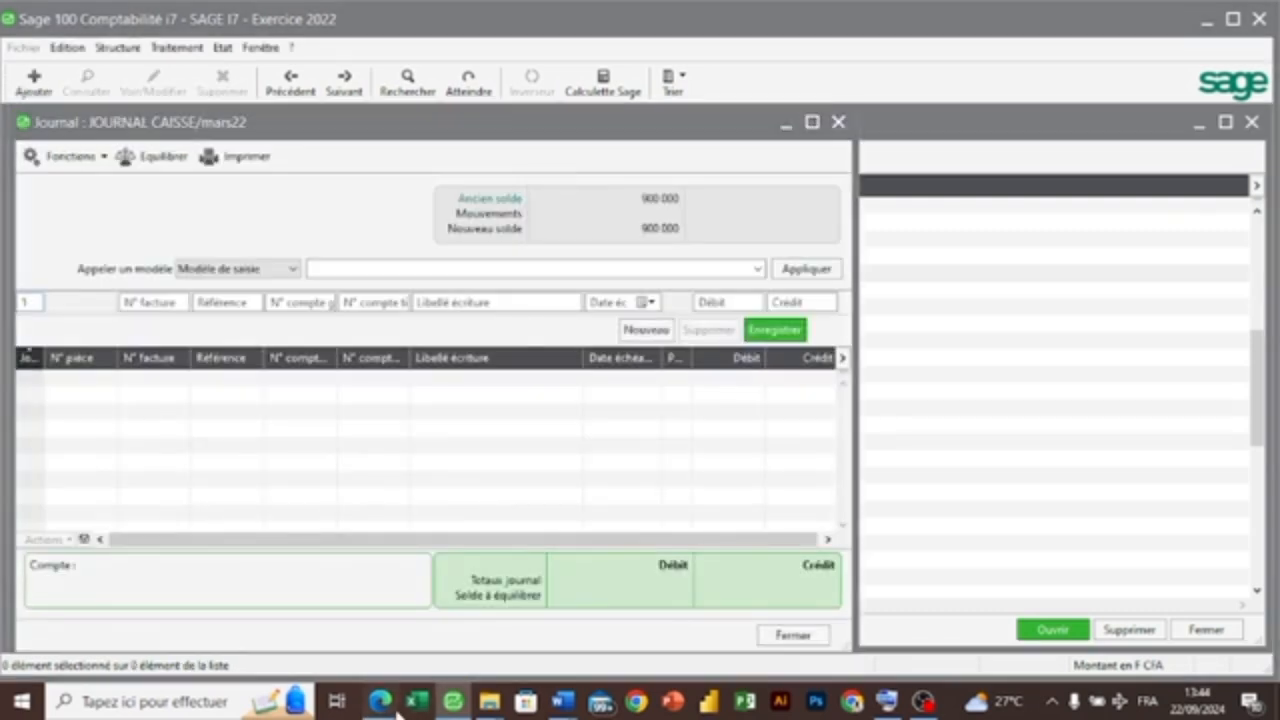
- Verify the date of the cash settlement in the case PDF and return to the Sage cash journal
left_click(394, 702)
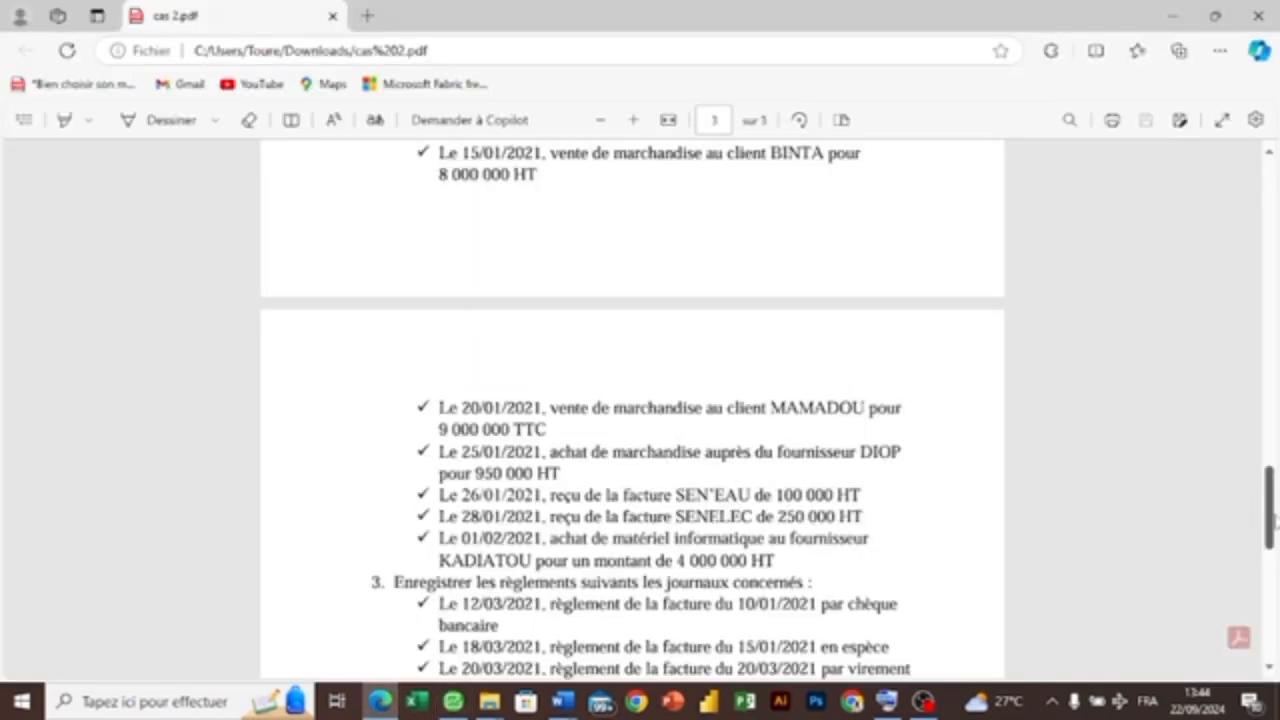
scroll(1274, 520, "down", 1)
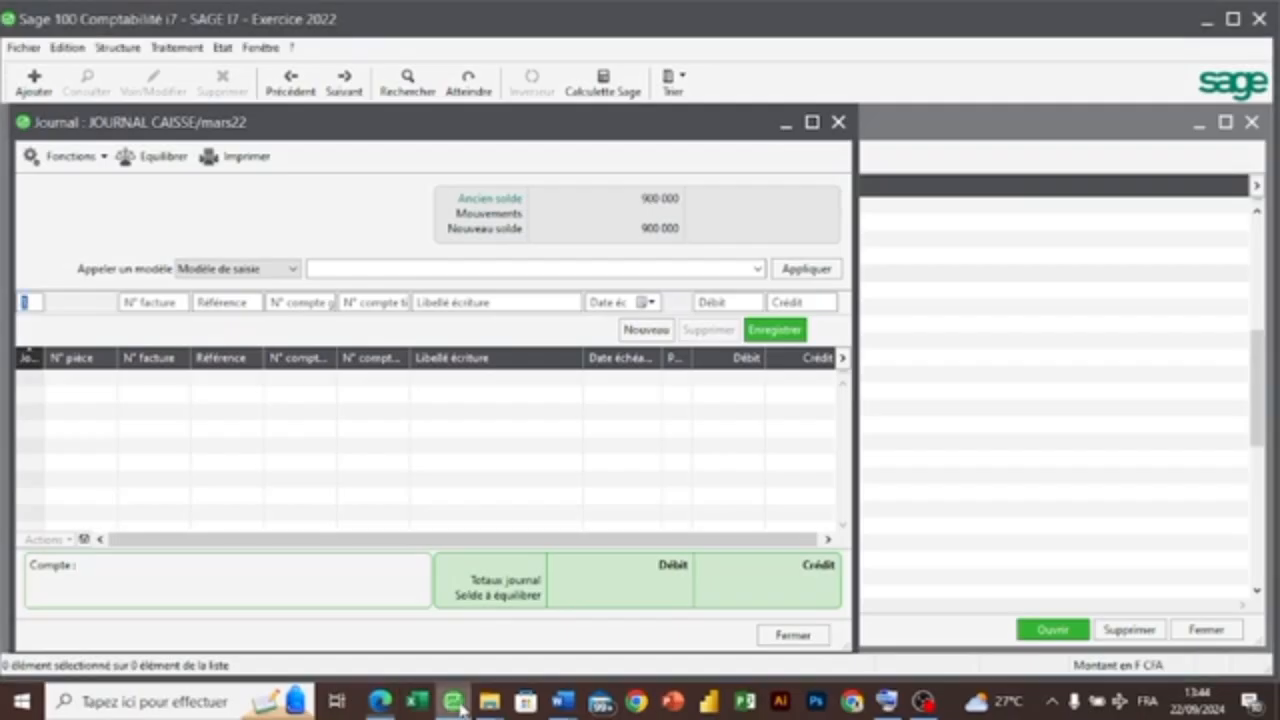
left_click(455, 702)
- Start a line for day 18 on general account 411000 with the third-party account of the client invoiced on 15 January
type("1")
key("Tab")
key("Tab")
key("Tab")
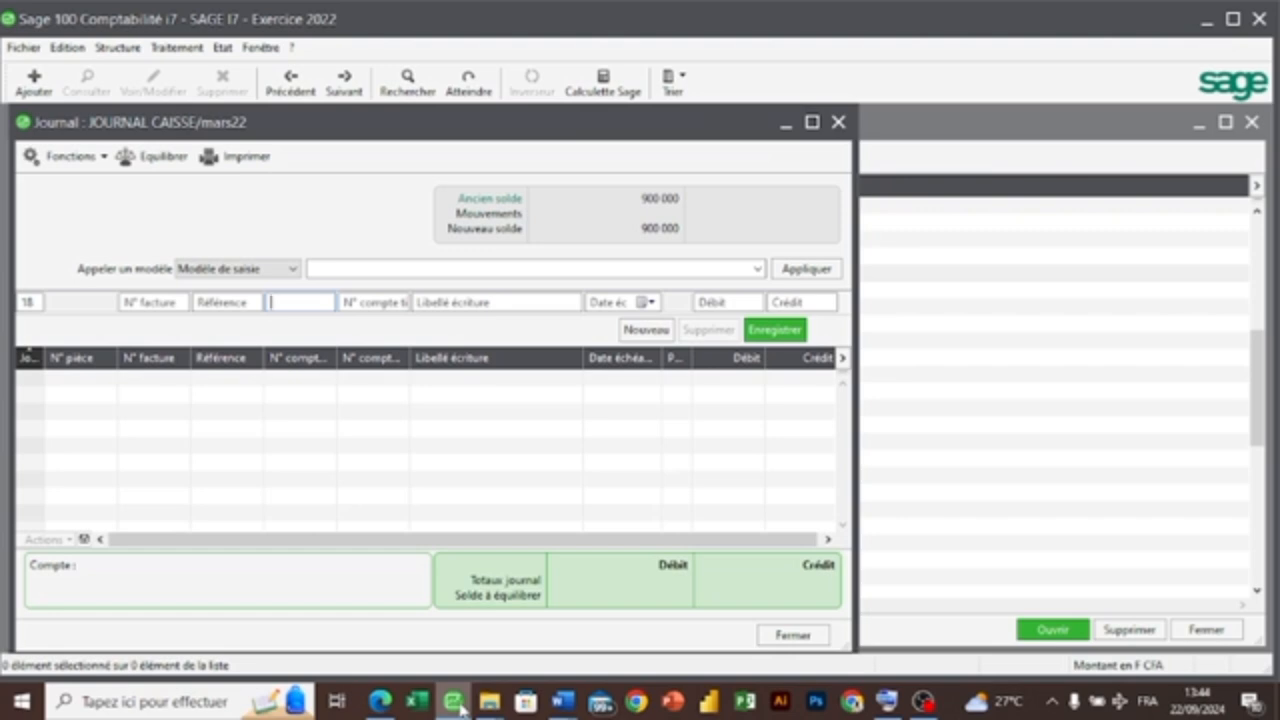
type("411000")
key("Tab")
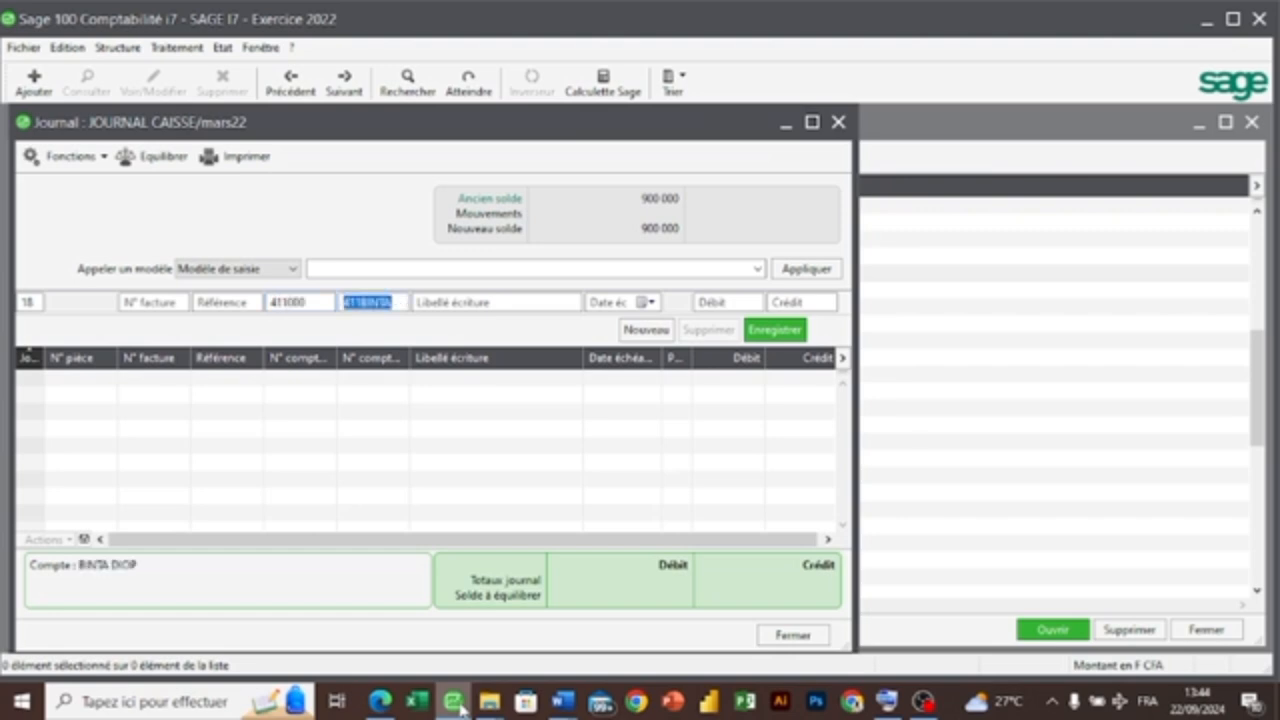
key("Tab")
- Label the client line REGLEMENT DE FACTURE, credit it with 9440000 and record it
type("RE")
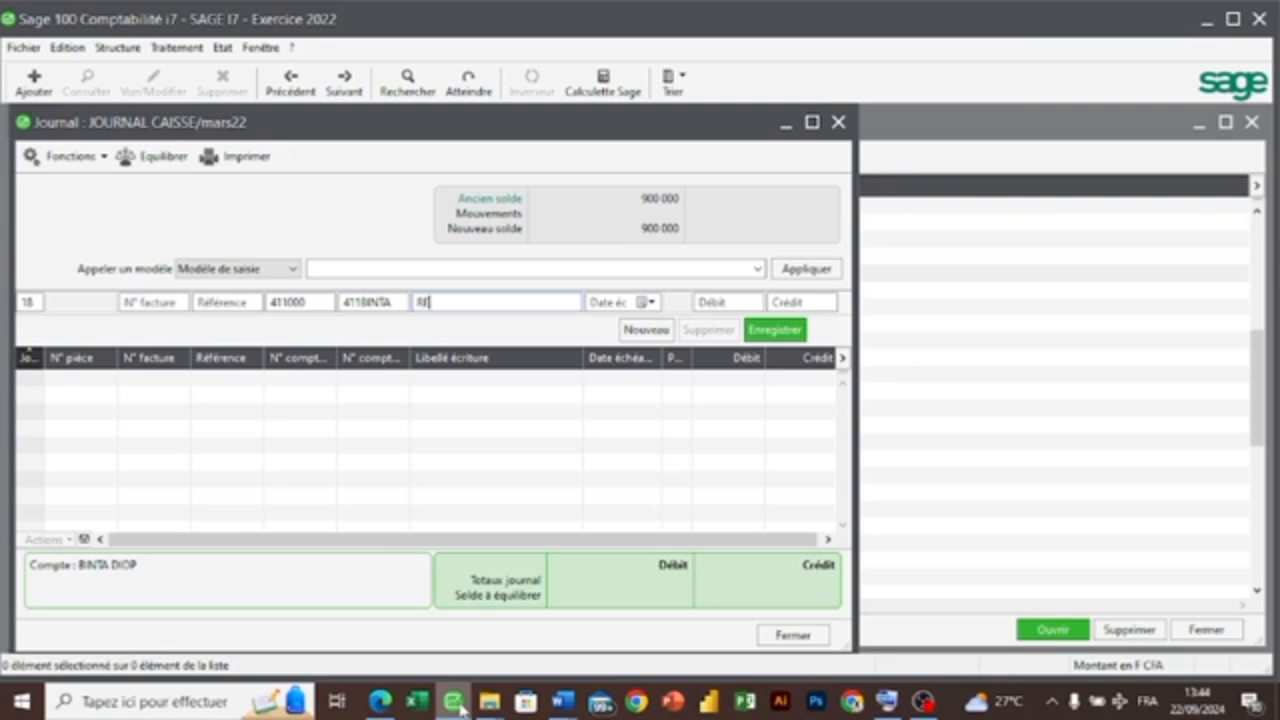
type("GLEMENT DE FACT")
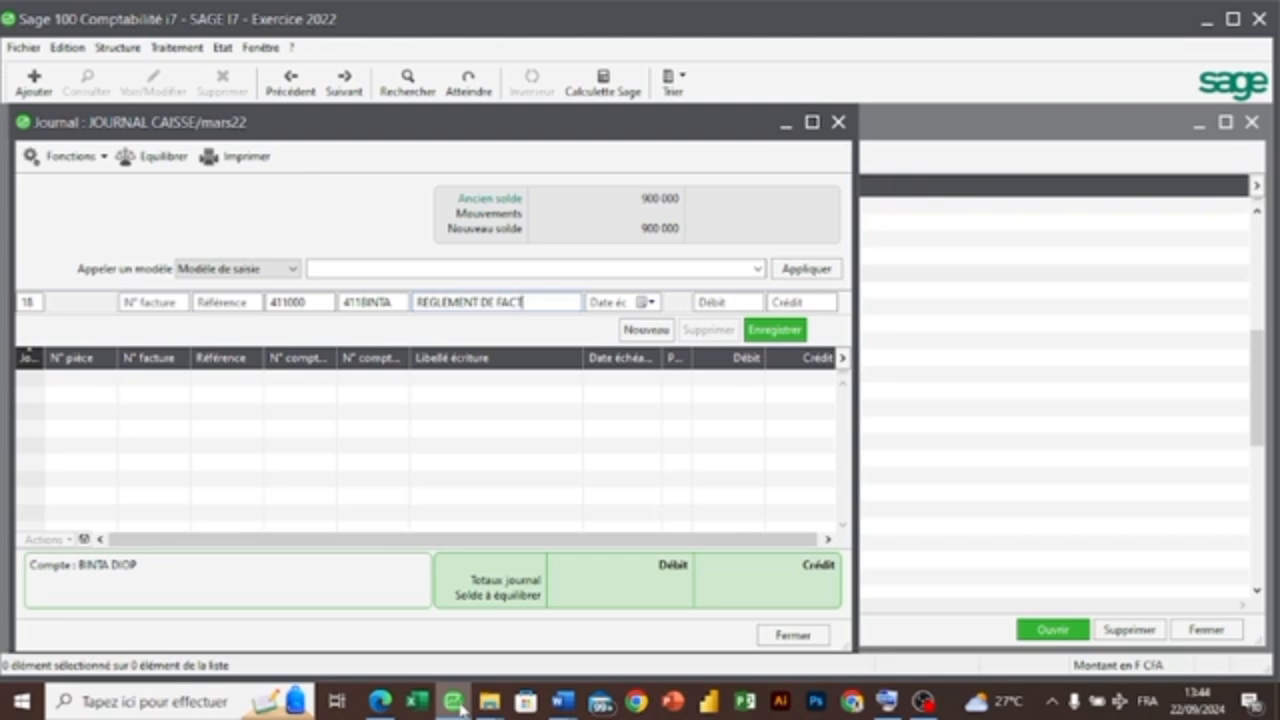
type("URE")
key("Tab")
key("Tab")
key("Tab")
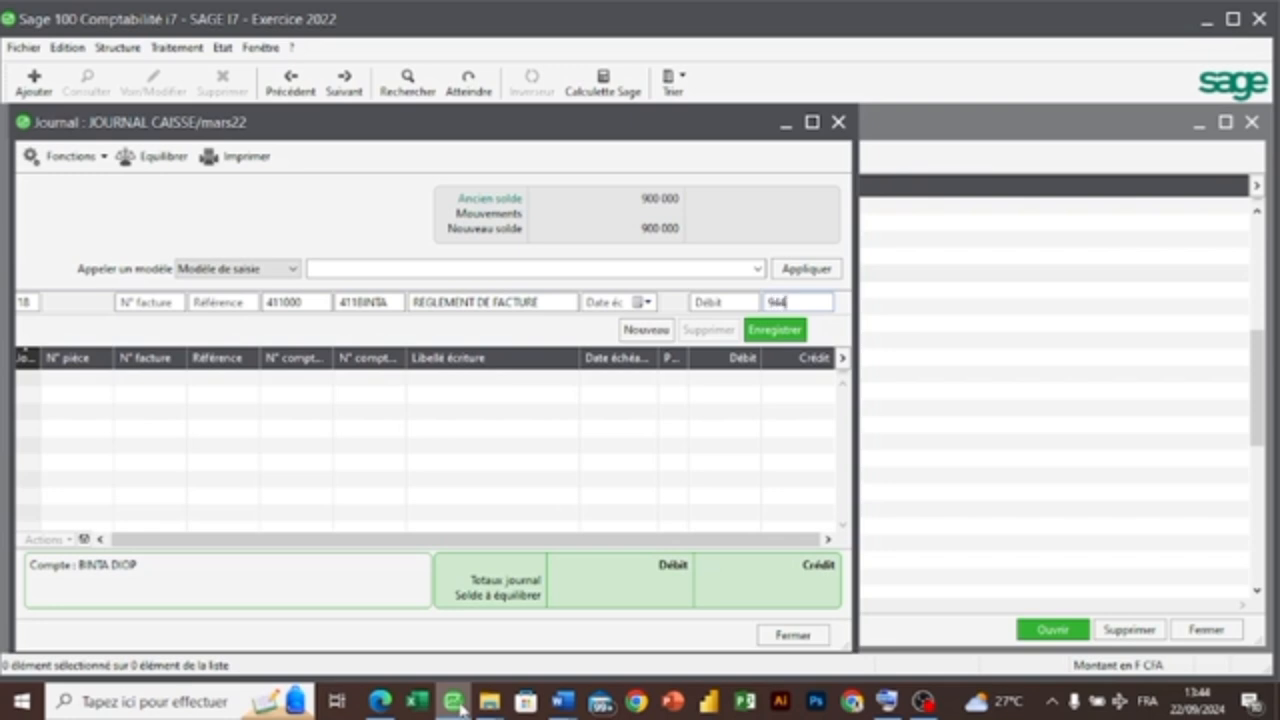
type("9440000")
key("Return")
- Record the counterpart line on cash account 571000 with a debit of 9440000
key("Tab")
key("Tab")
key("Tab")
key("Tab")
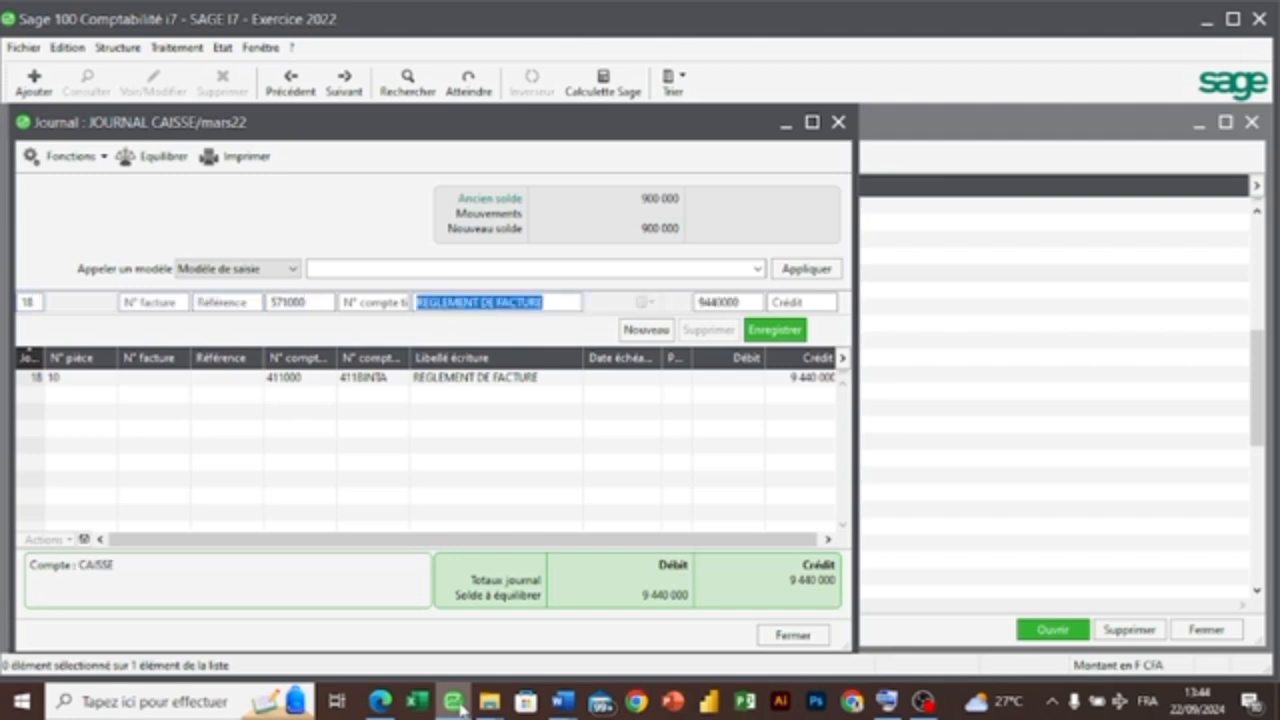
key("Return")
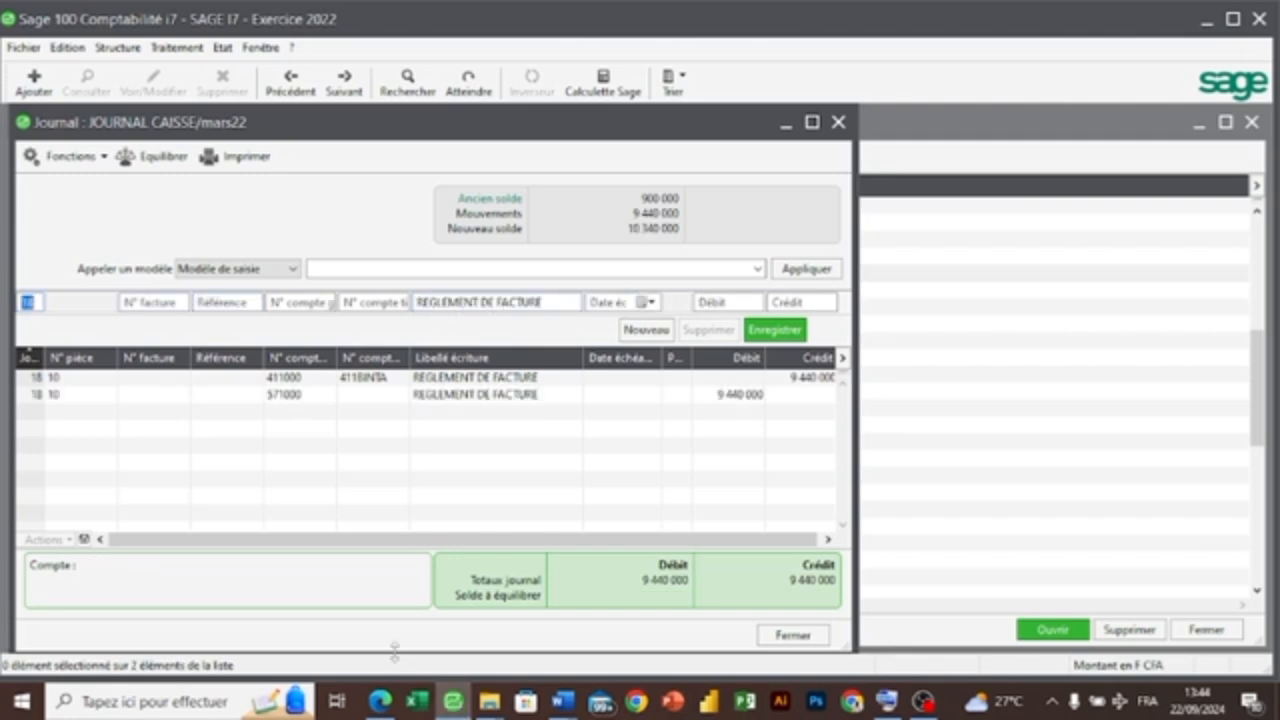
- Review the 20 March settlement and the 20 January sale in the case PDF, return to Sage and close the March 2022 cash journal
left_click(380, 700)
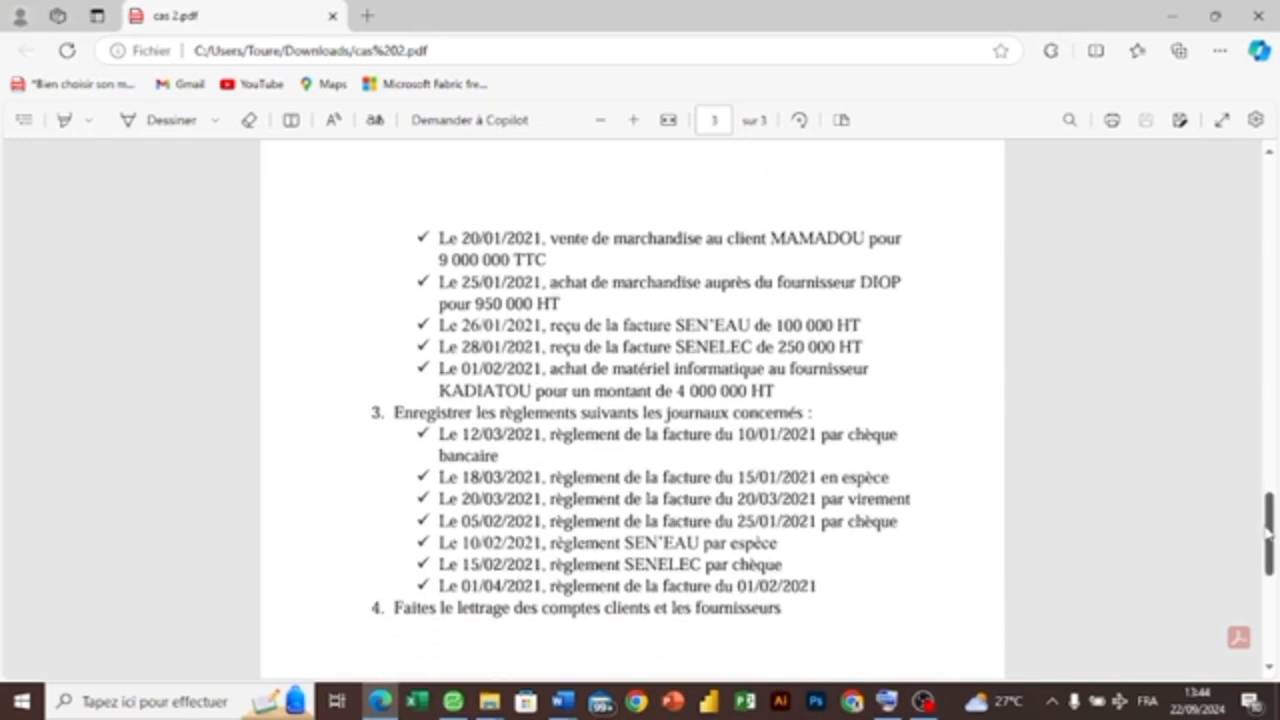
left_click_drag(1268, 520, 1268, 545)
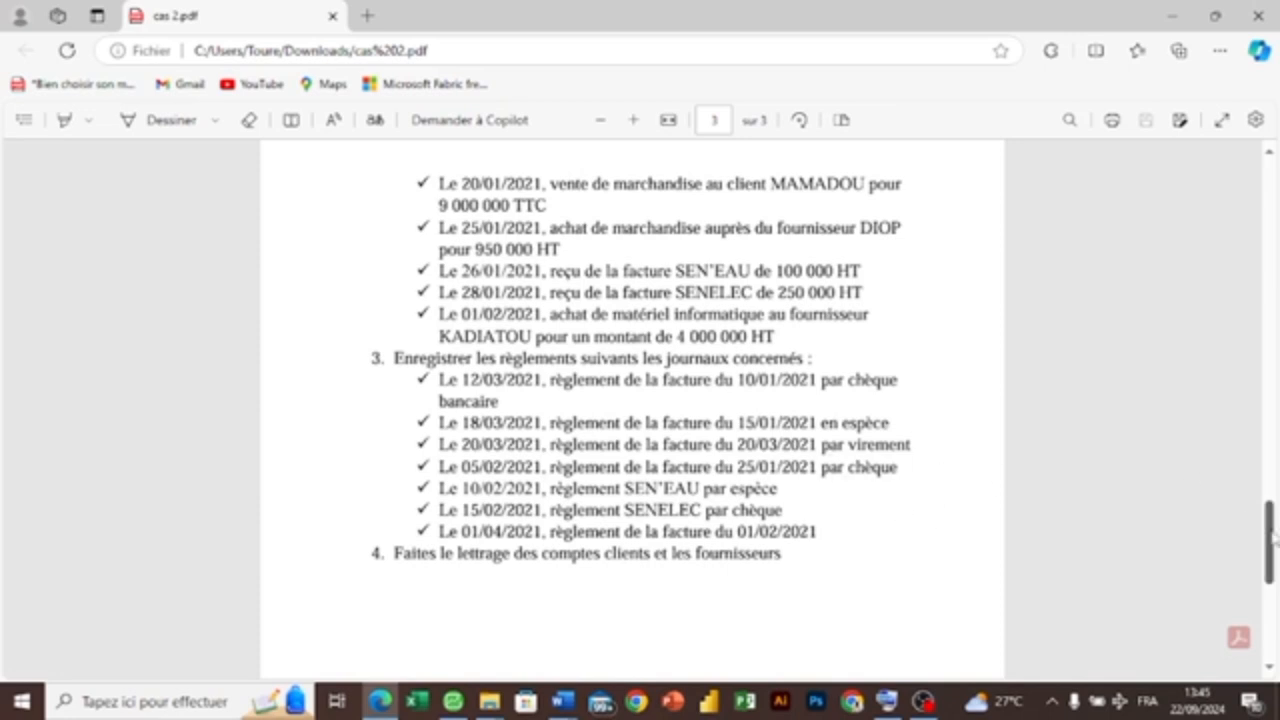
mouse_move(1272, 537)
left_mouse_down()
mouse_move(1272, 501)
mouse_move(1272, 525)
left_mouse_up()
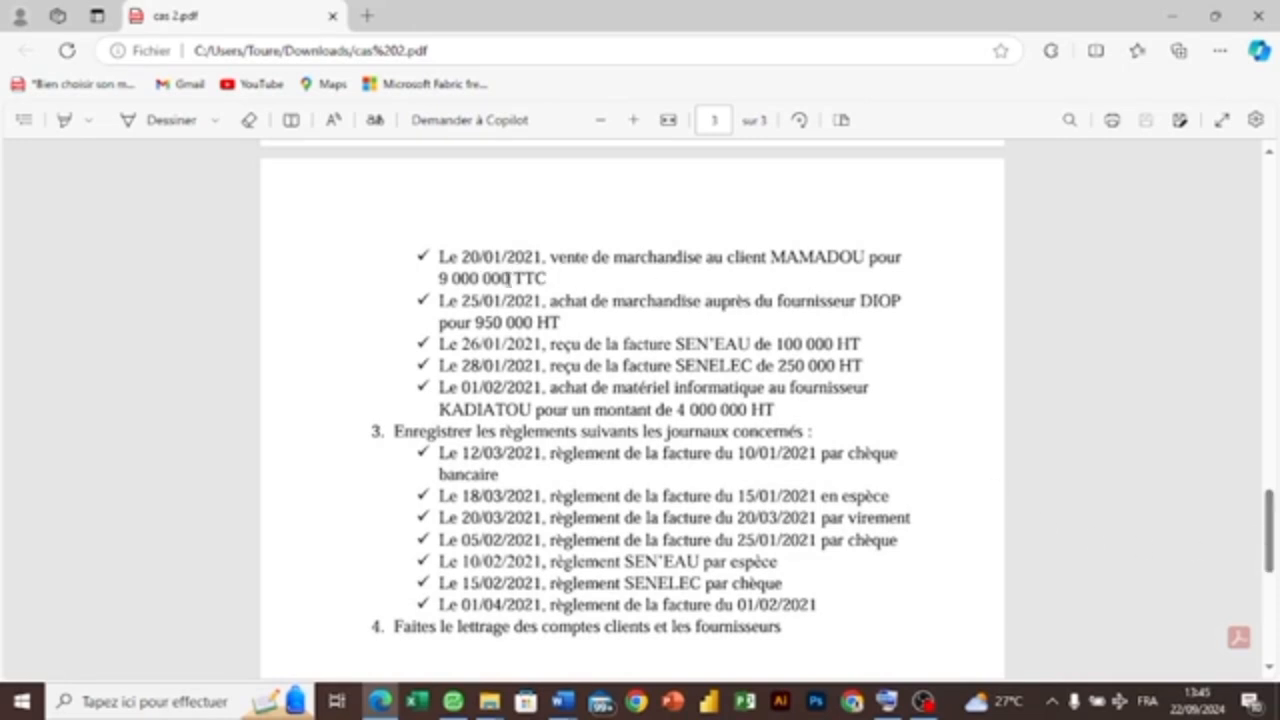
left_click(464, 704)
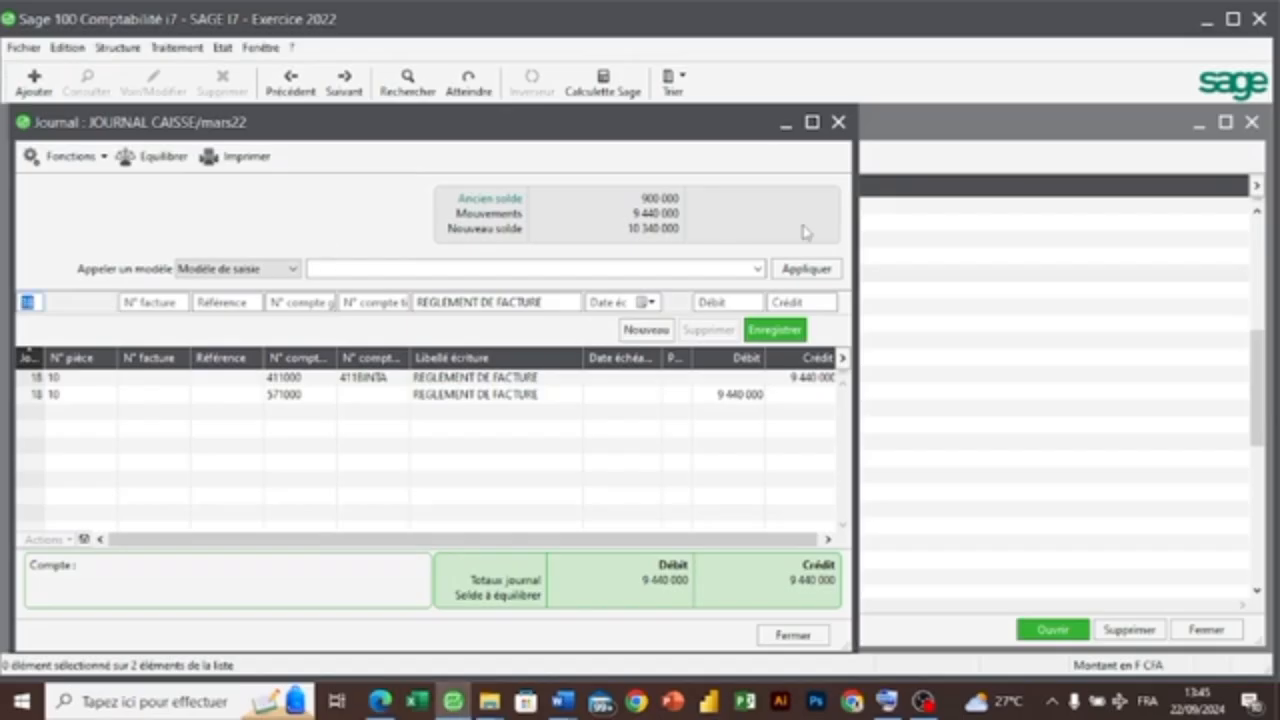
left_click(794, 635)
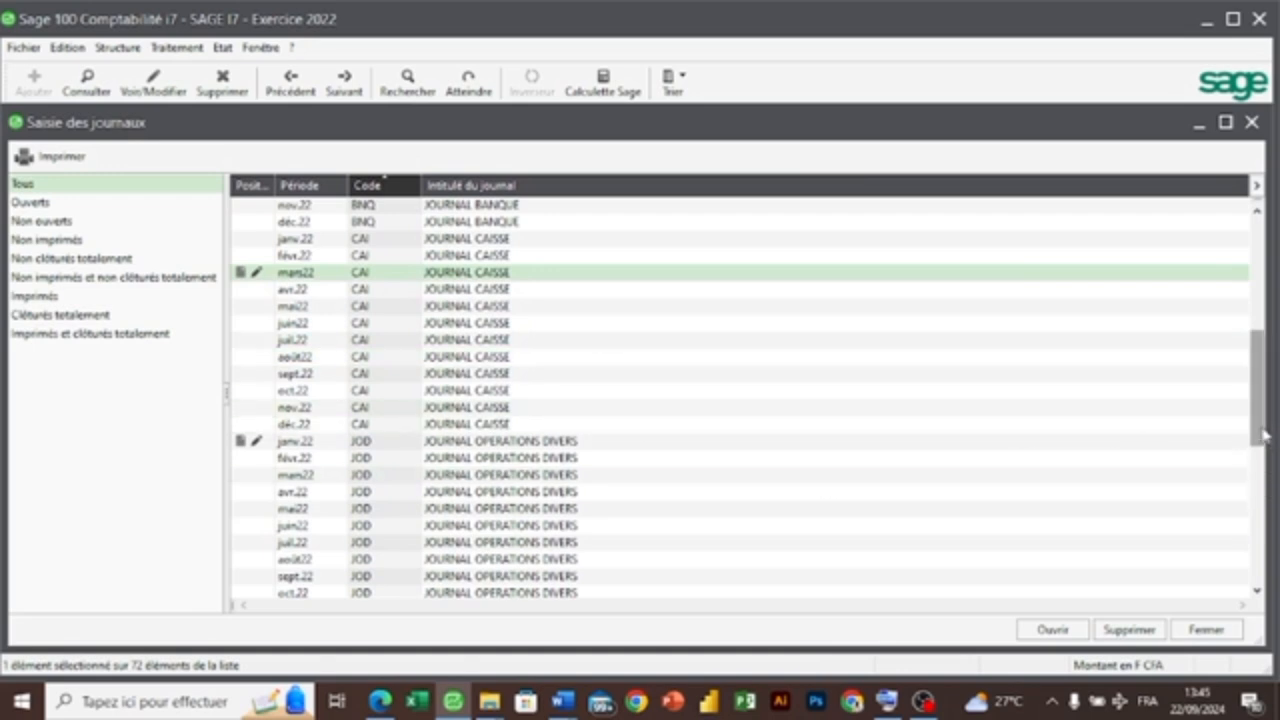
- Consult the January 2022 sales journal for the client and amount of the 20 January invoice, and close it
left_click_drag(1257, 430, 1256, 567)
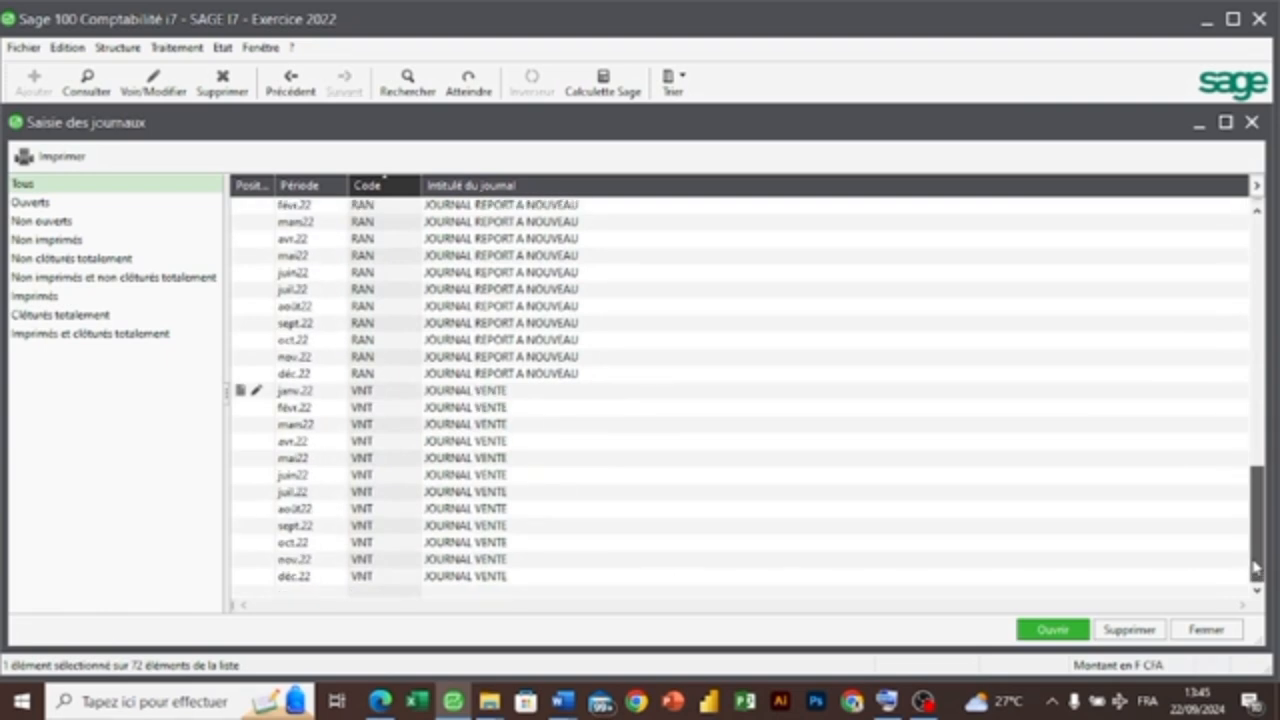
double_click(528, 389)
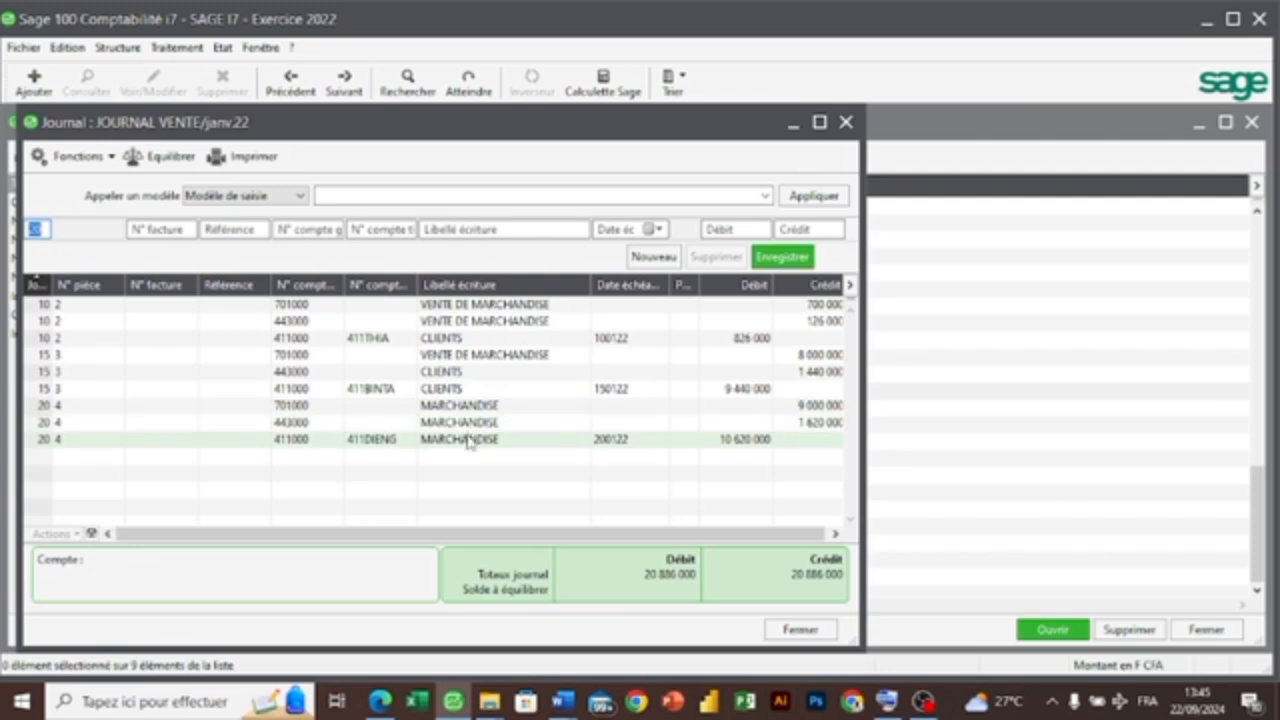
left_click(805, 630)
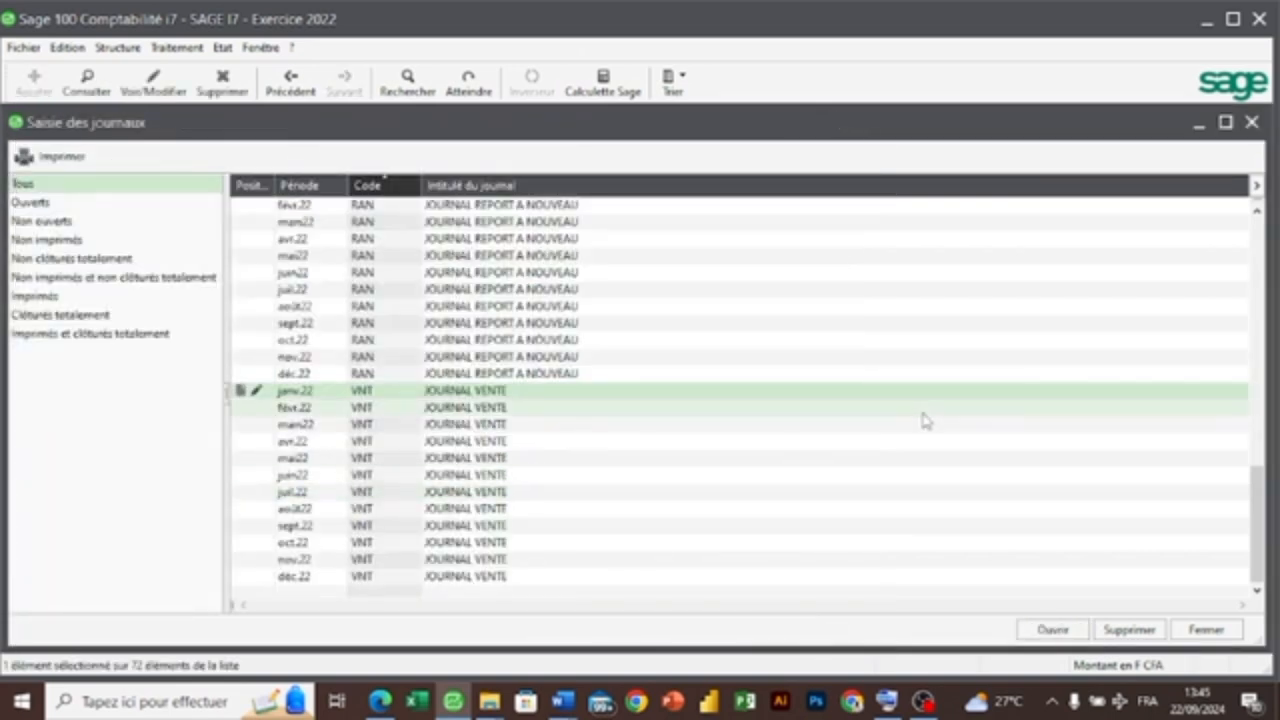
- Recheck the 20 March settlement in the case PDF and reopen the March 2022 cash journal in Sage
left_click_drag(1263, 511, 1262, 375)
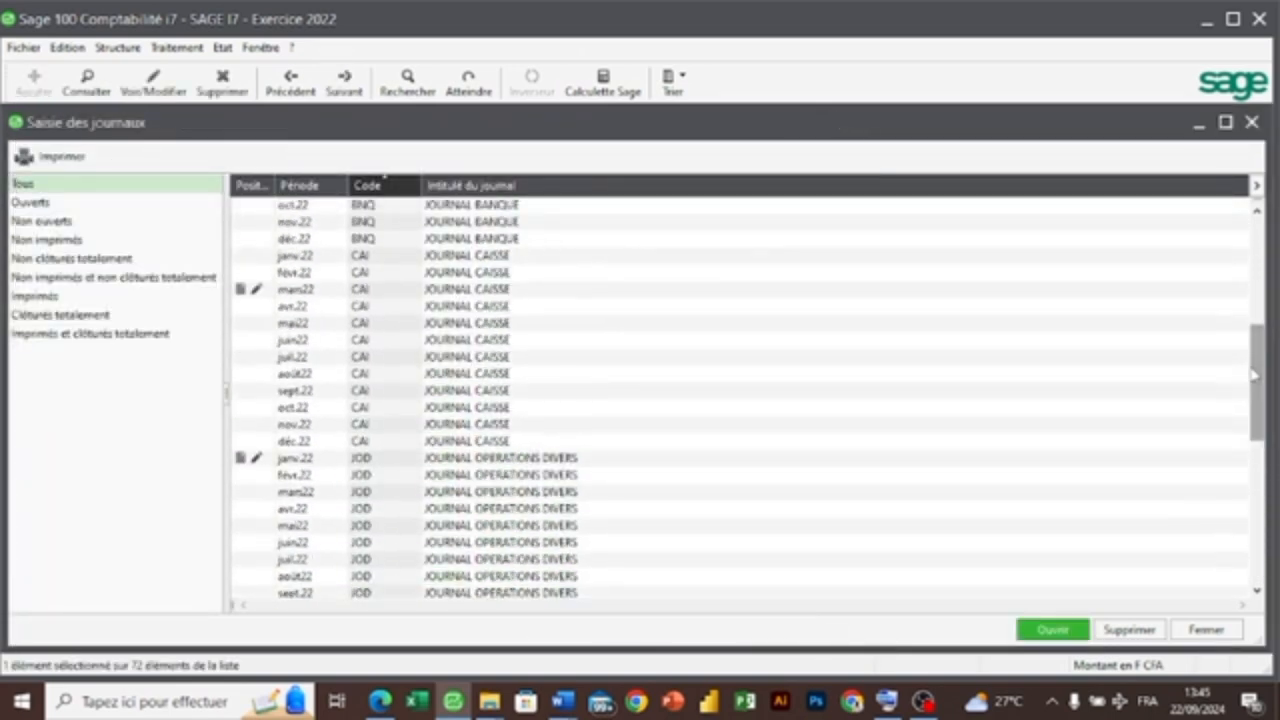
left_click(376, 701)
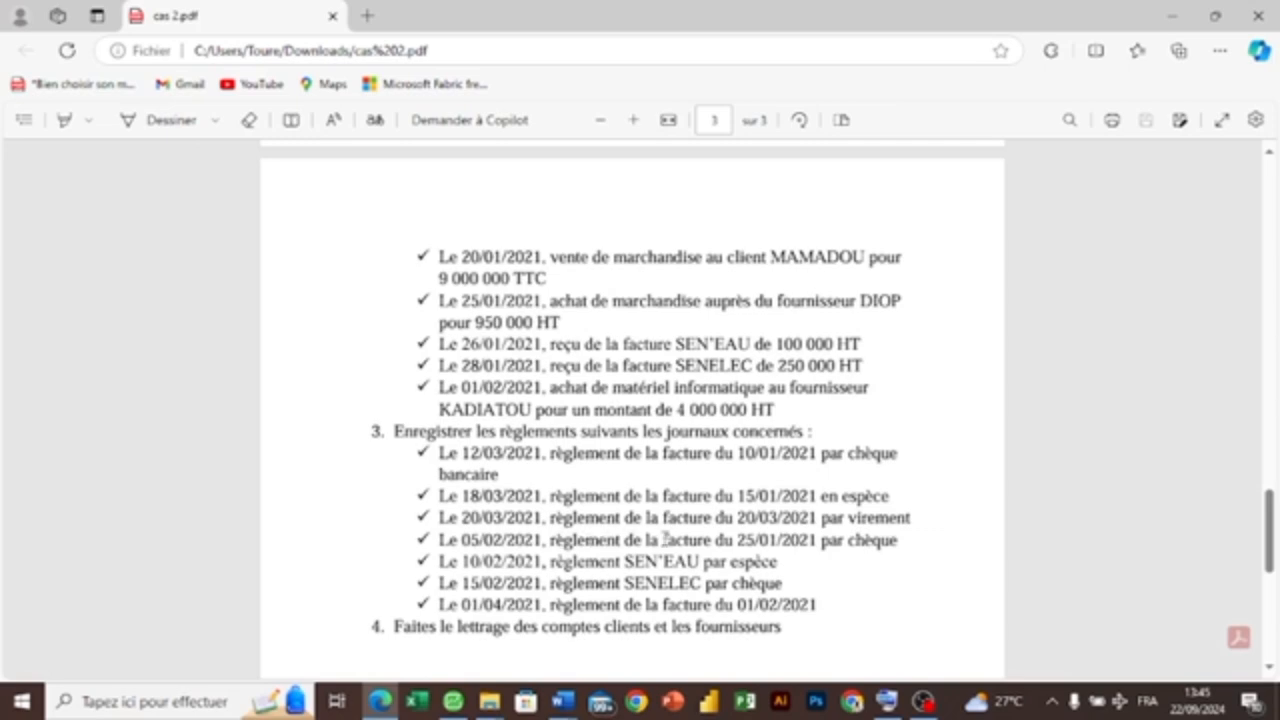
left_click(453, 701)
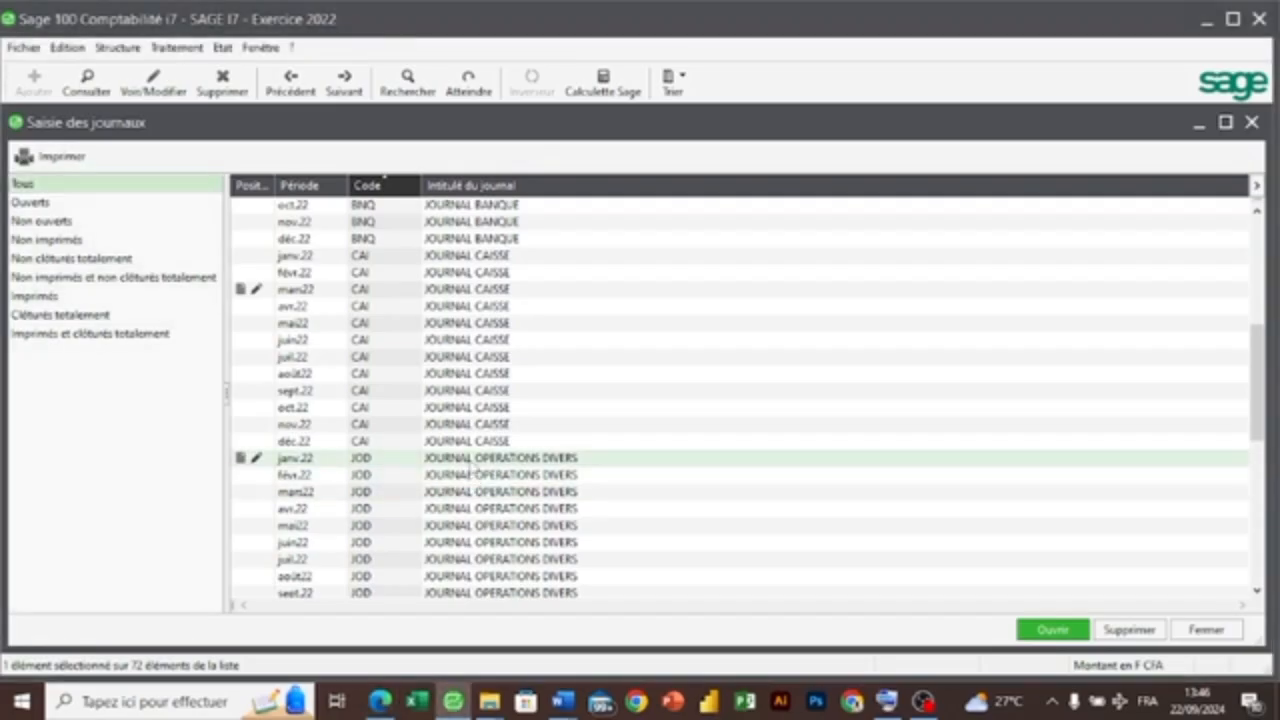
double_click(476, 290)
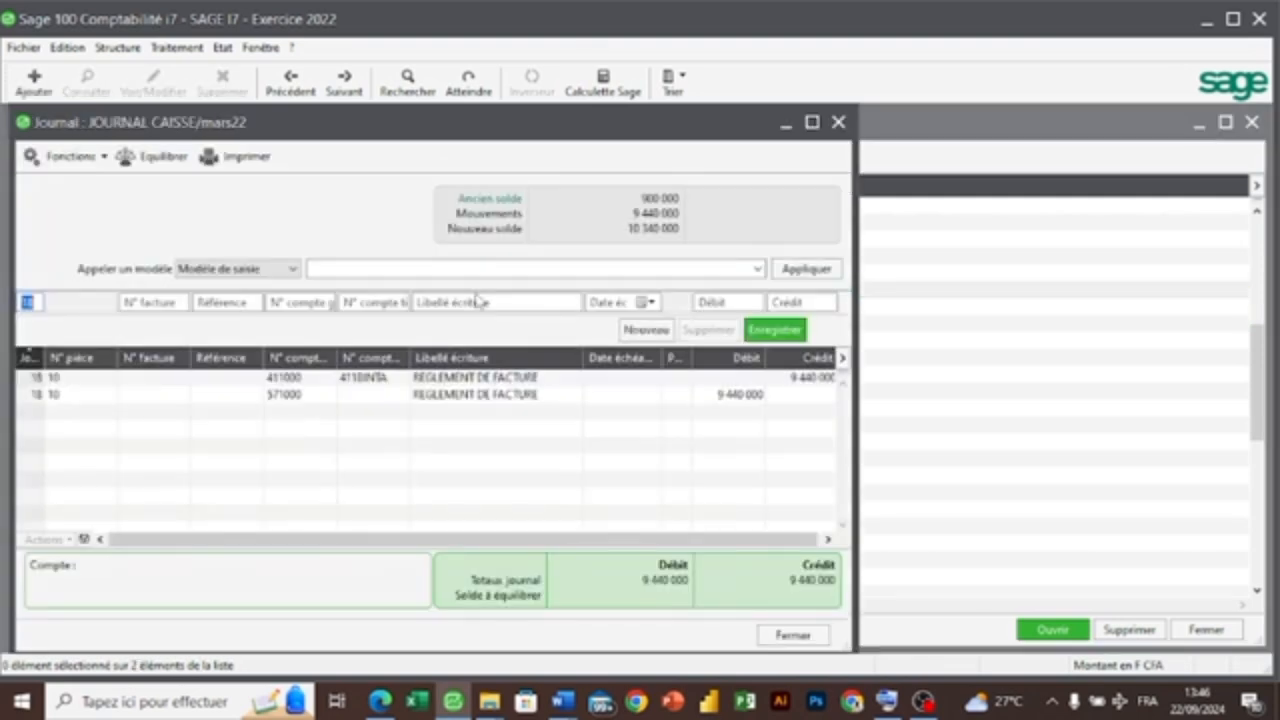
- Start a cash journal line for day 20 on general account 411000 with the third-party account of the 20 January sale's client
type("20")
key("Tab")
key("Tab")
key("Tab")
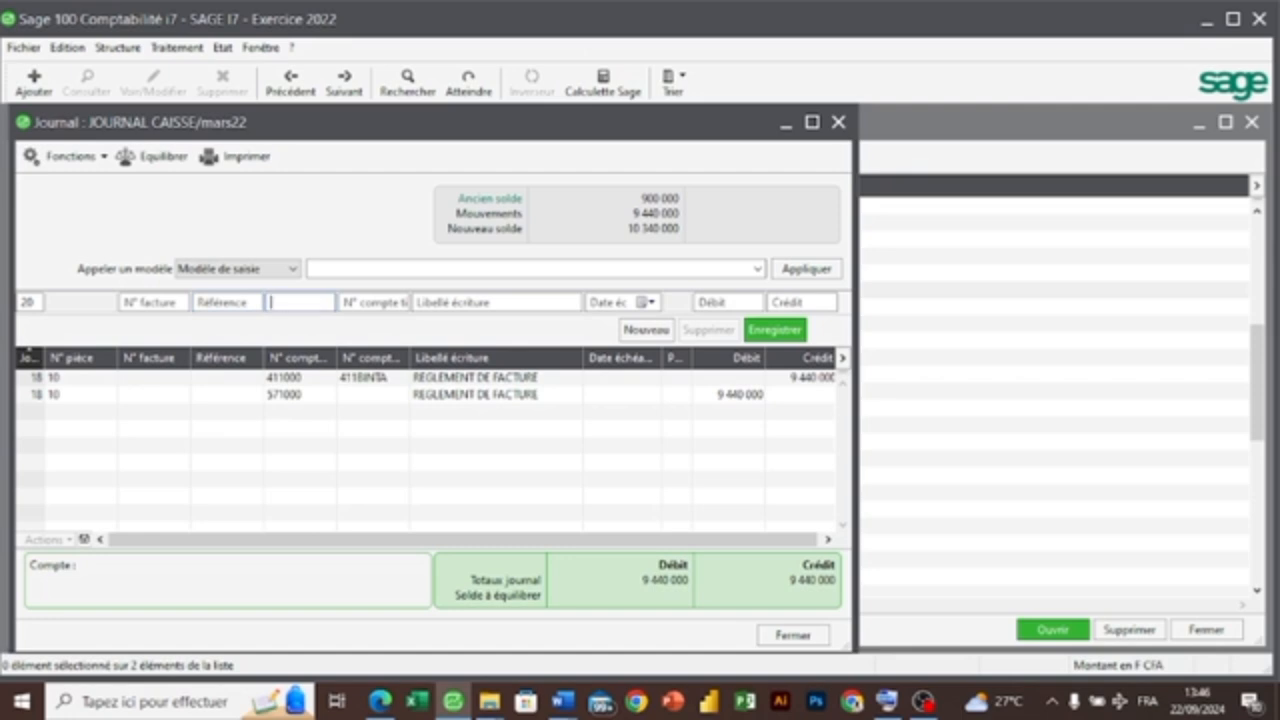
type("411")
left_click(380, 701)
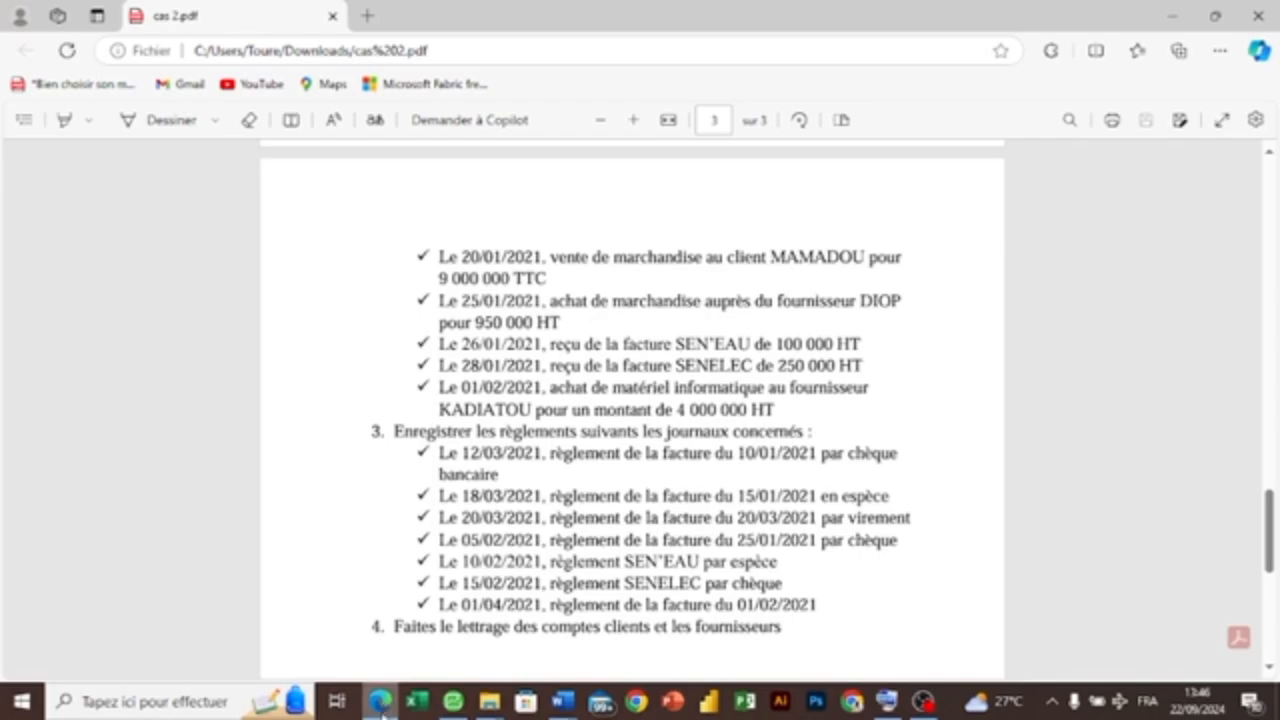
left_click(380, 701)
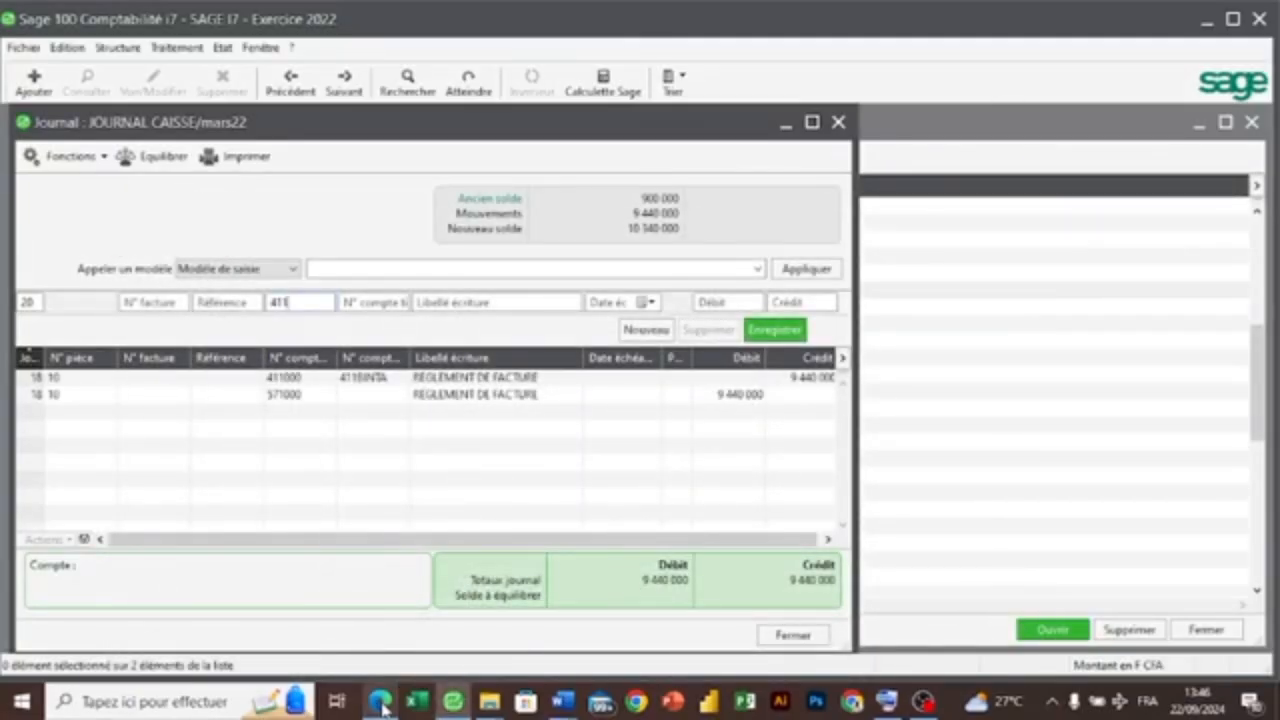
key("Tab")
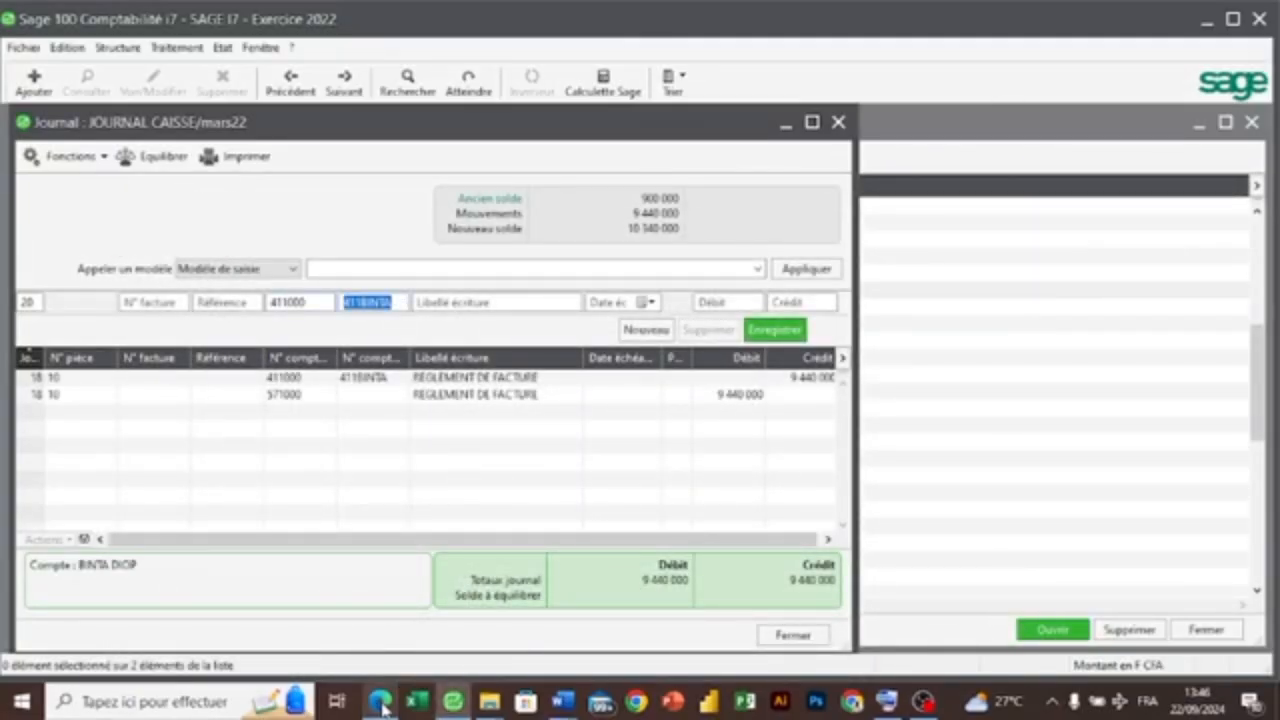
key("F4")
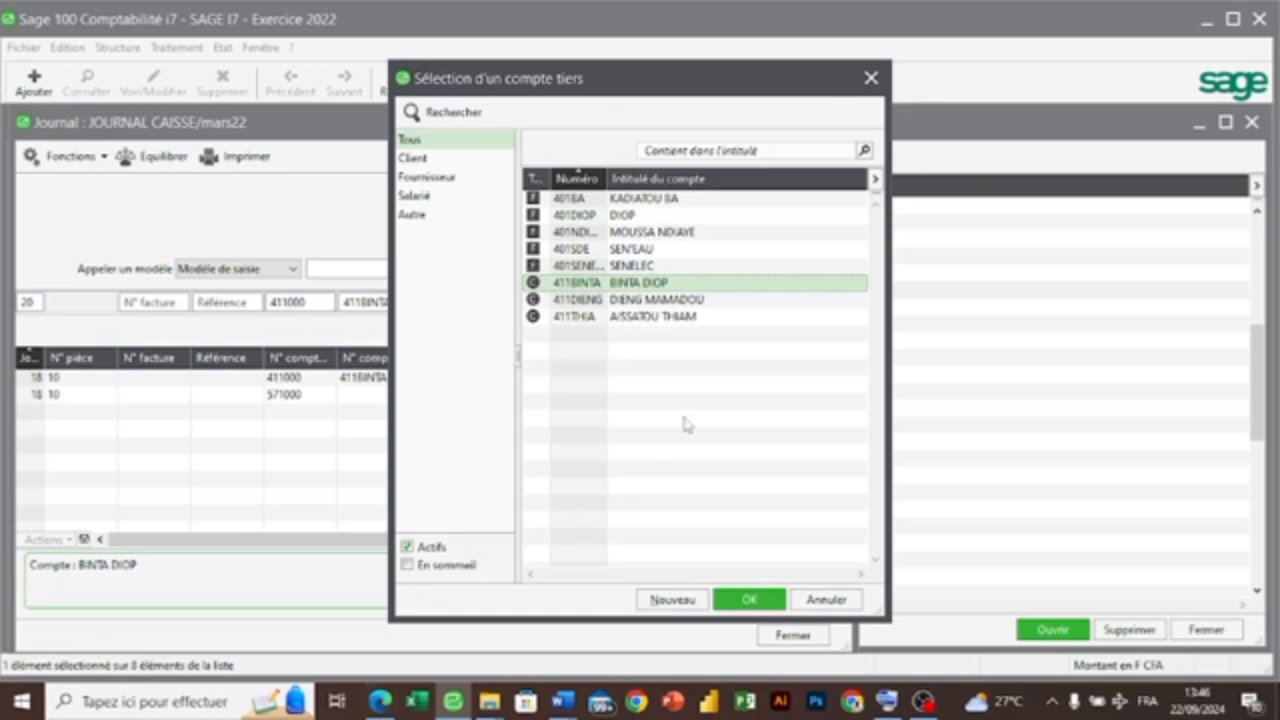
left_click(663, 300)
double_click(663, 300)
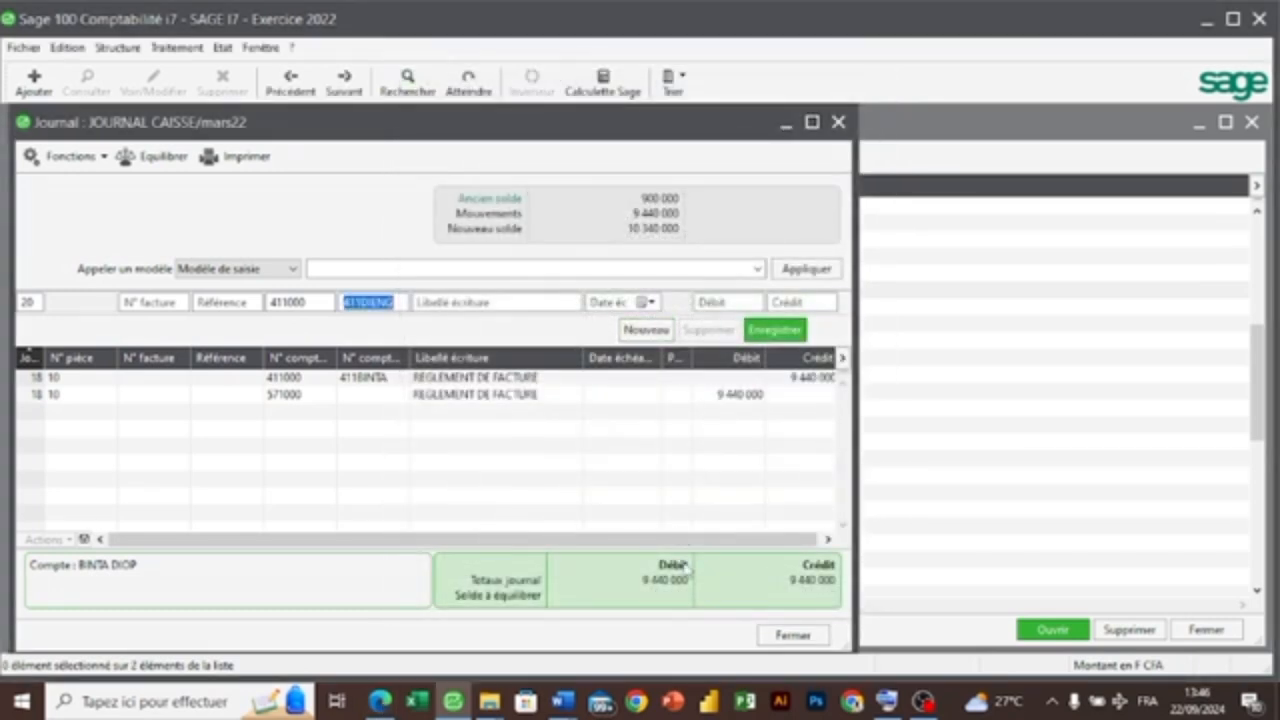
- Label the line REGLEMENT DE LA FACTURE and give it a credit of 10620000
key("Tab")
type("RE")
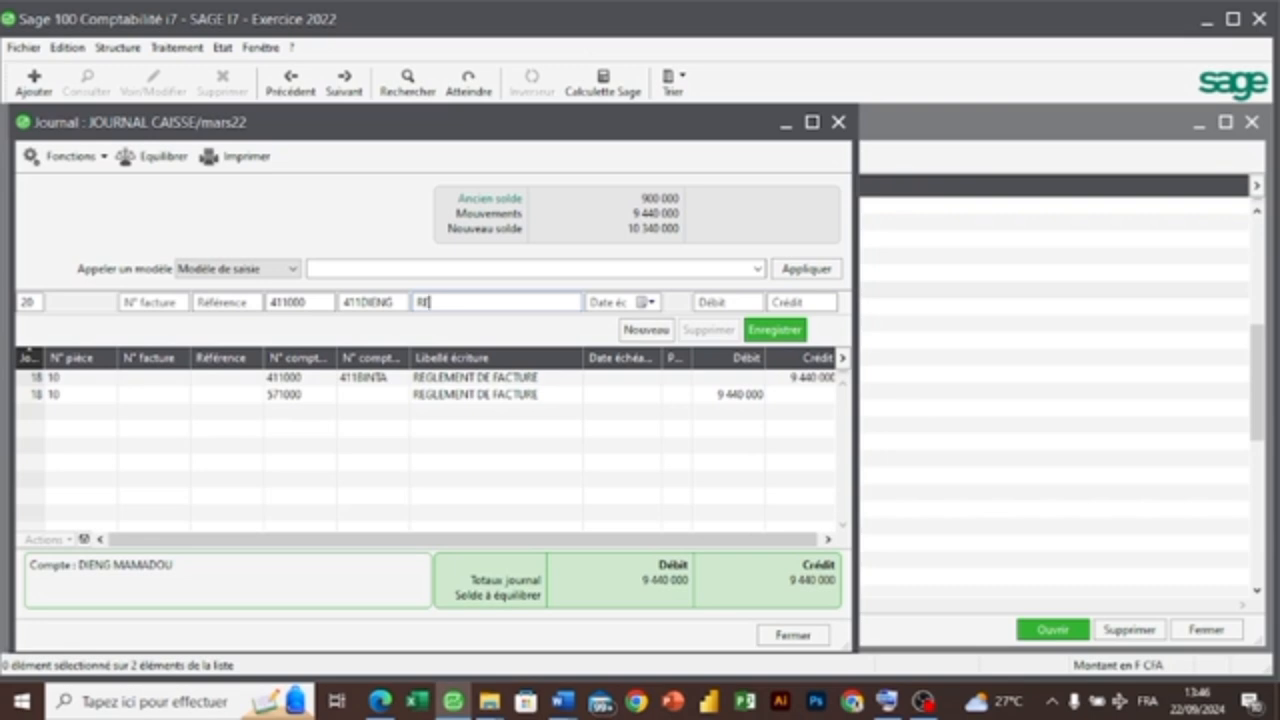
key("BackSpace")
key("BackSpace")
type("GLEMENT DE LA")
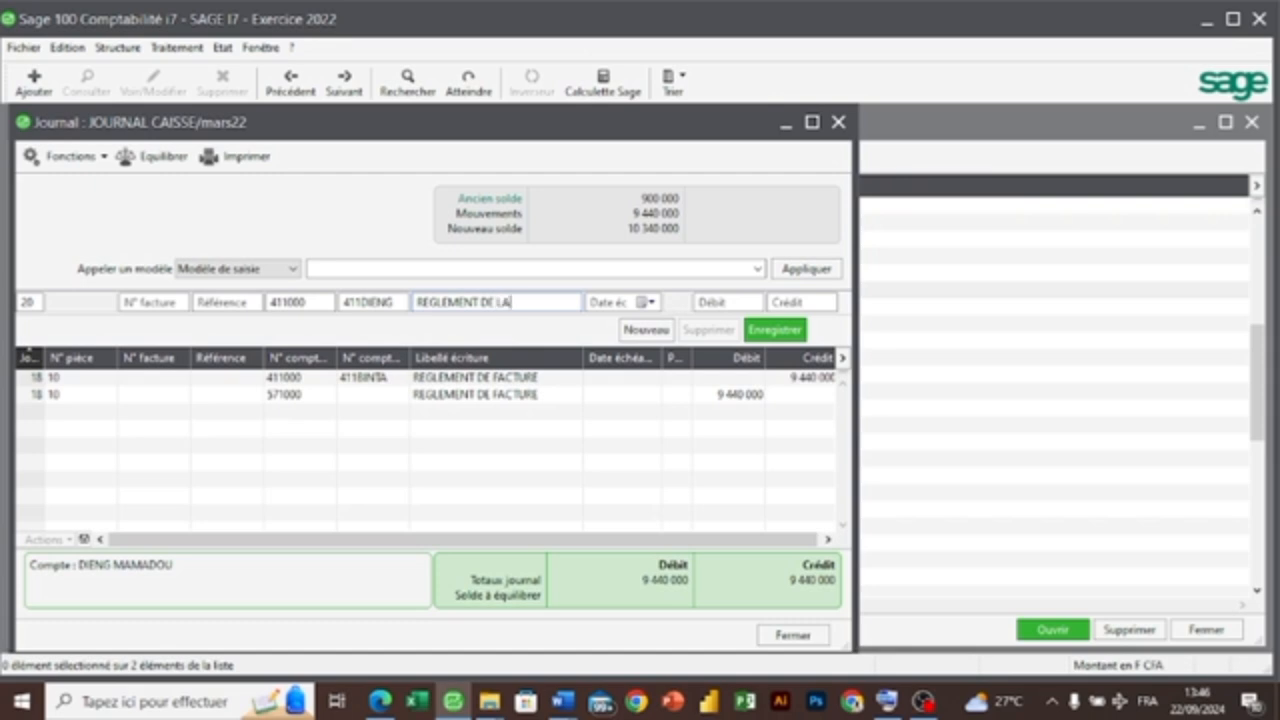
type(" FACTURE")
key("Tab")
key("Tab")
key("Tab")
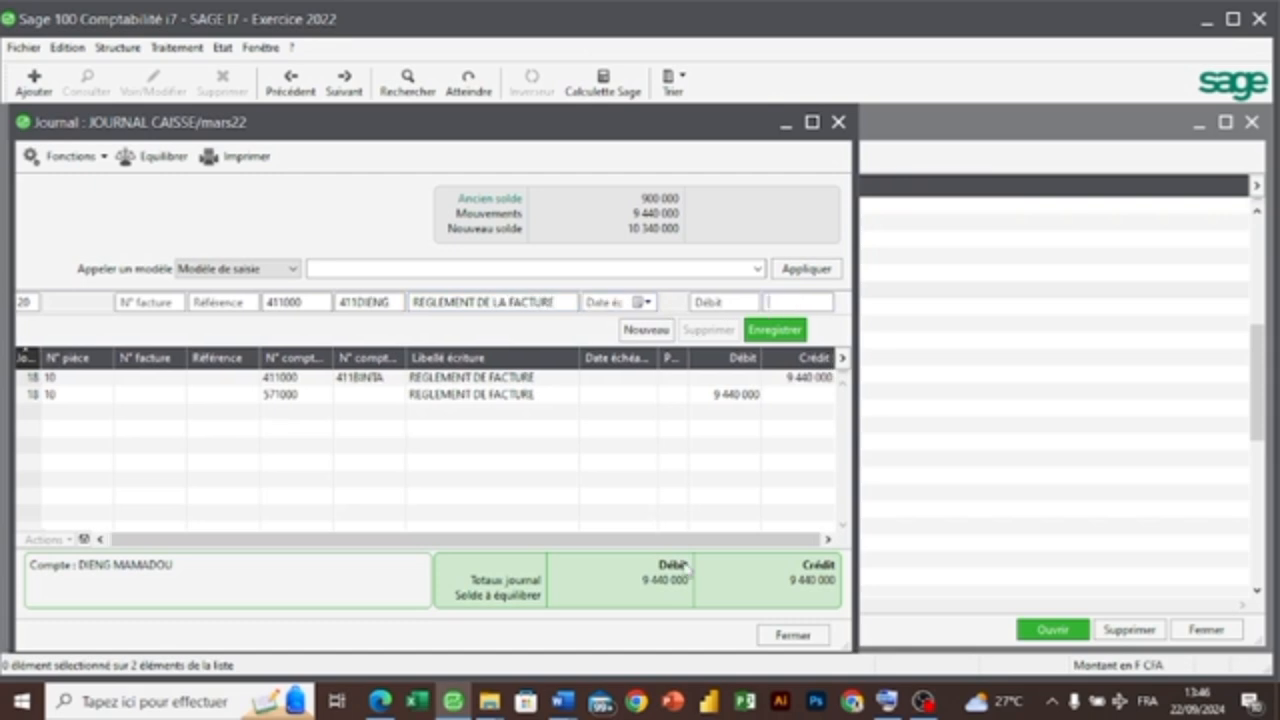
type("10")
type("620000")
- Check the amount of the 20 January invoice in the January 2022 sales journal, and close it along with the journal list
left_click(177, 47)
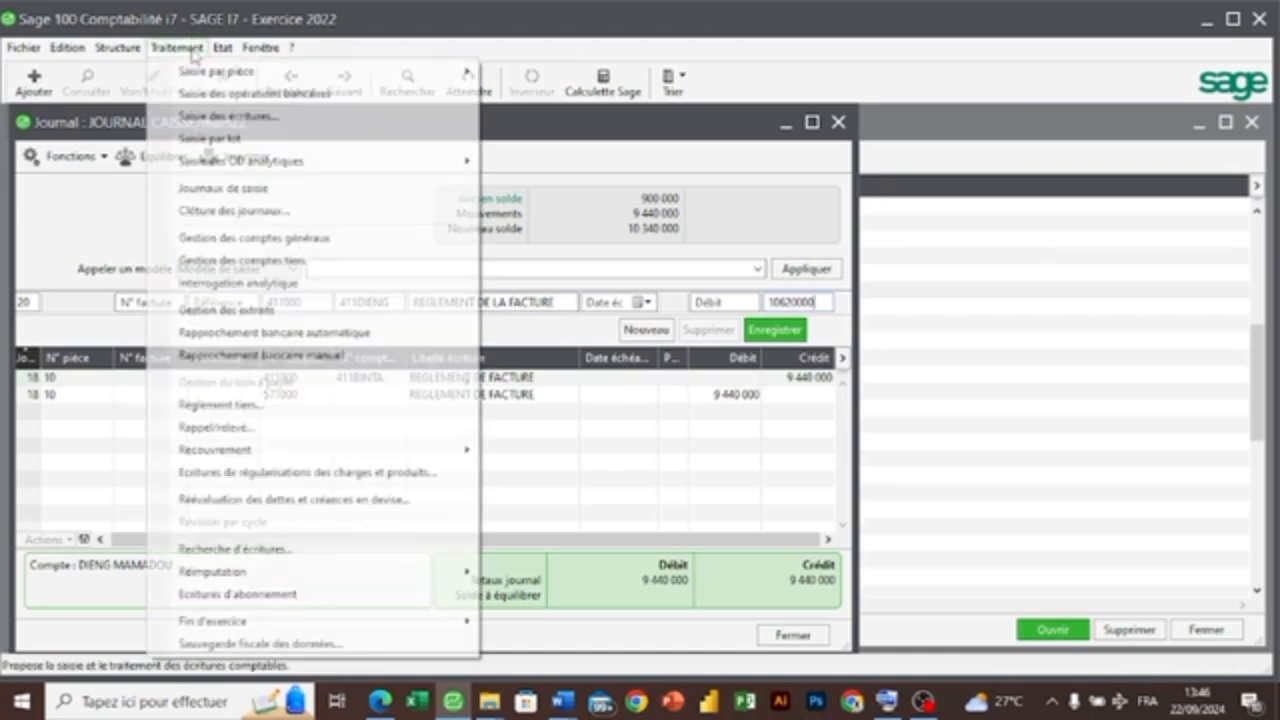
left_click(250, 189)
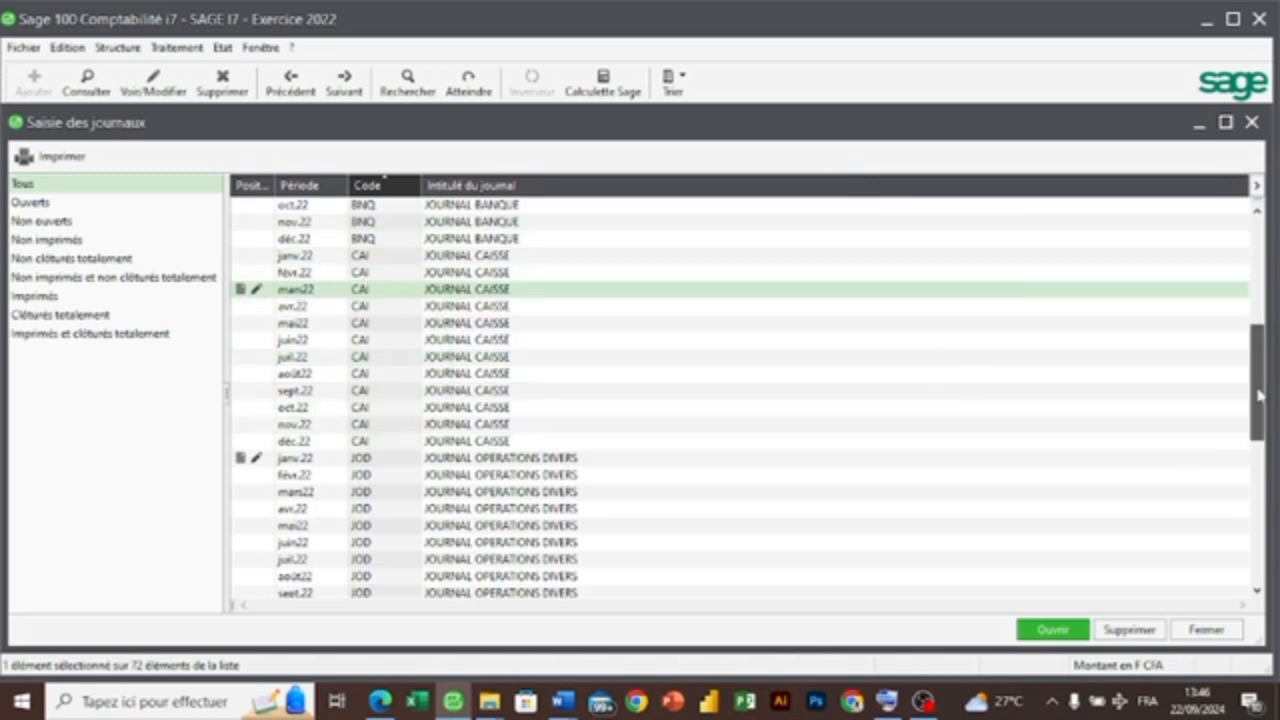
scroll(1256, 440, "down", 2)
scroll(1256, 437, "down", 7)
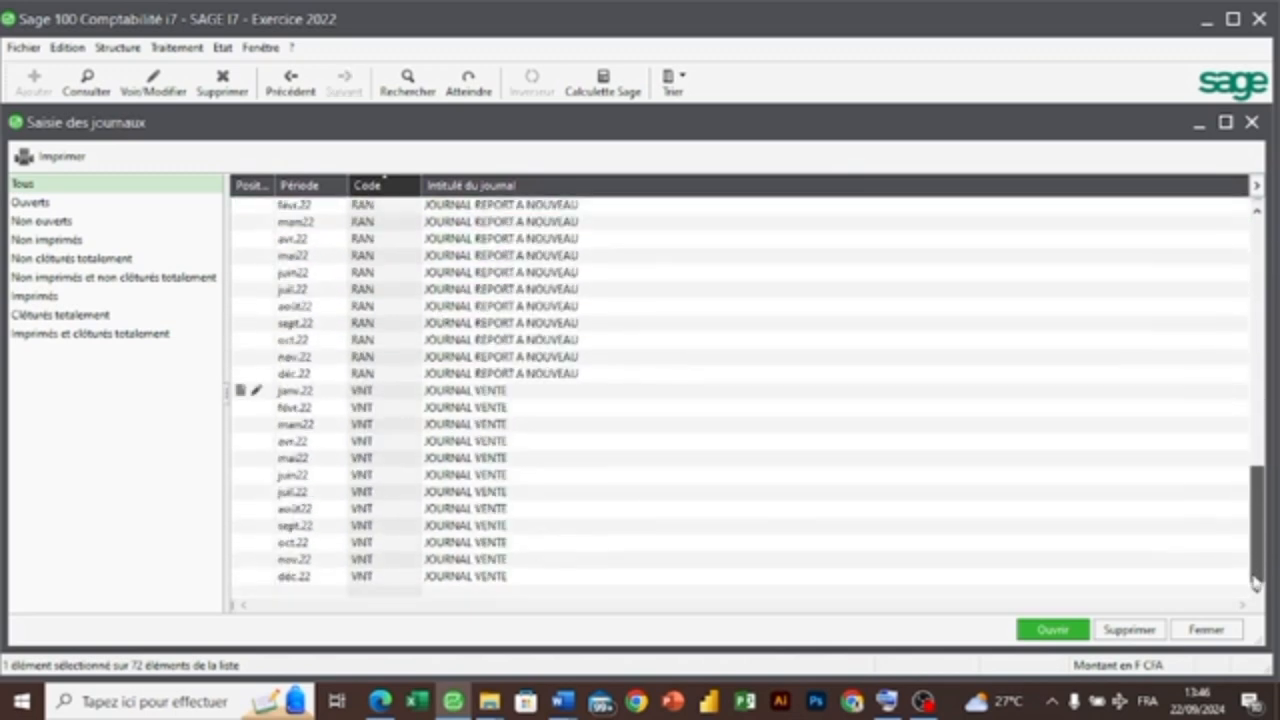
left_click(643, 396)
double_click(643, 398)
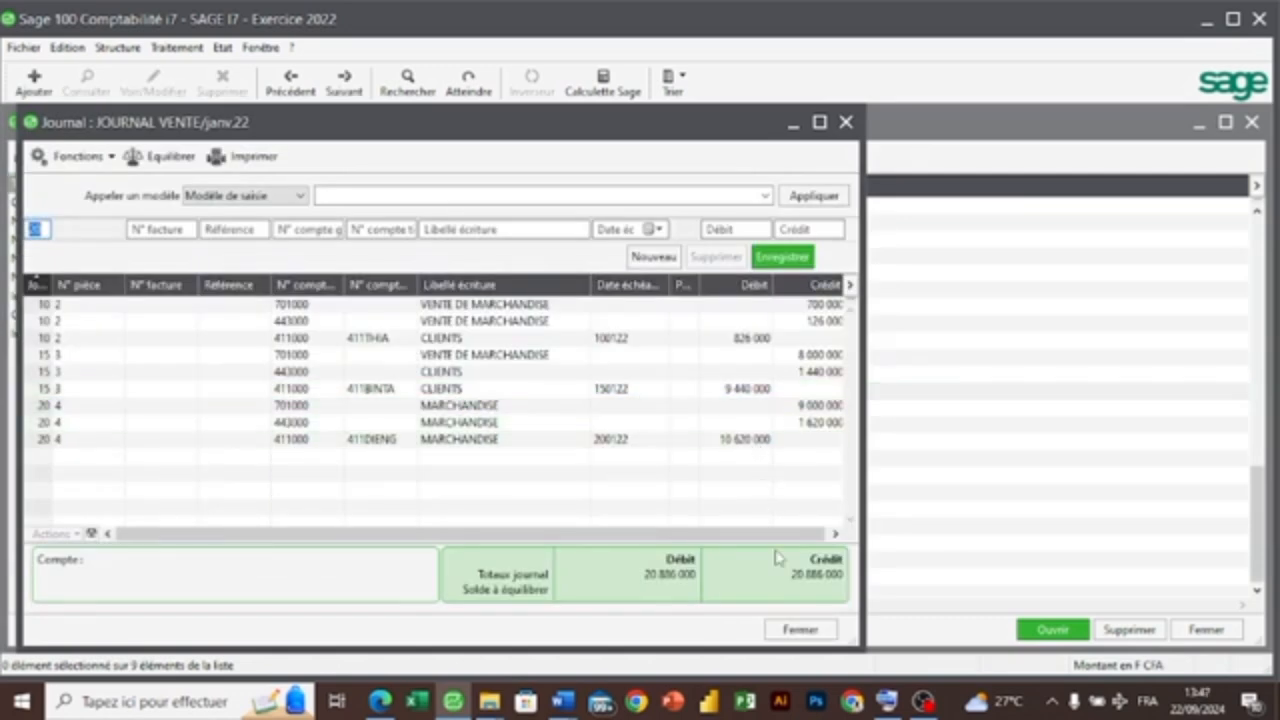
left_click(803, 630)
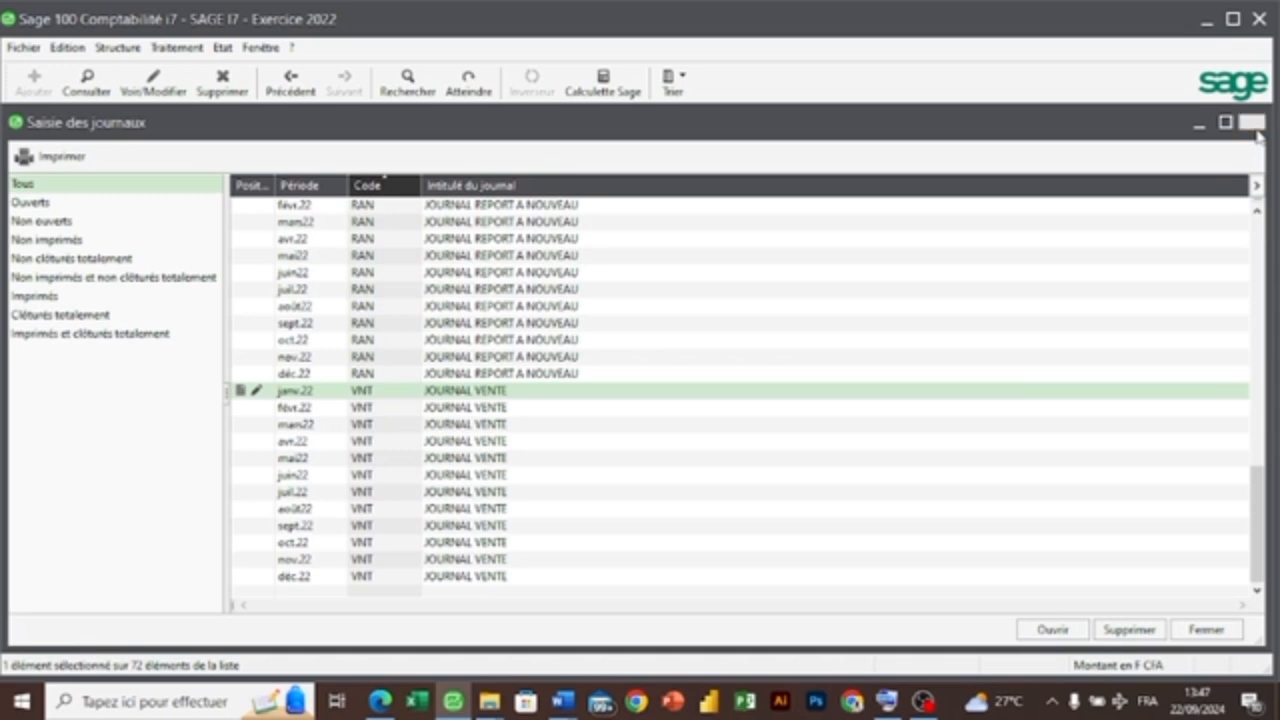
left_click(1252, 124)
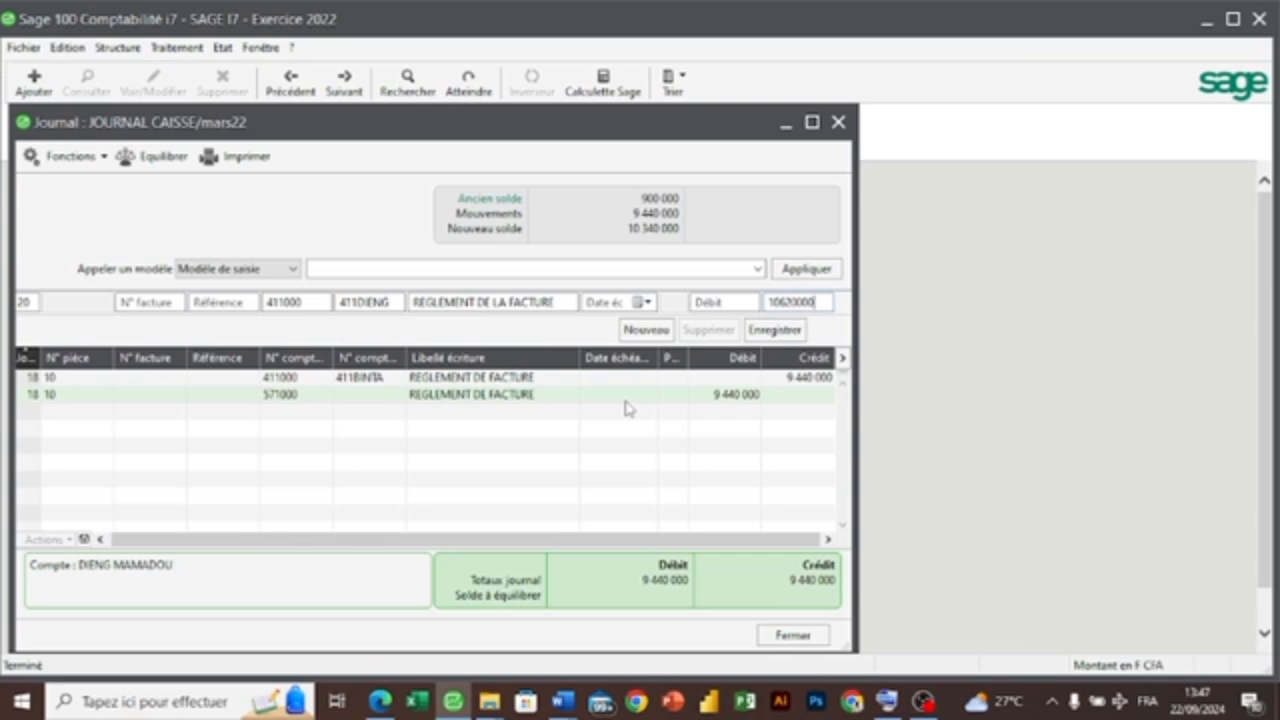
- Save the client line, record its counterpart on cash account 571000 with a debit of 10620000, and close the cash journal
key("Return")
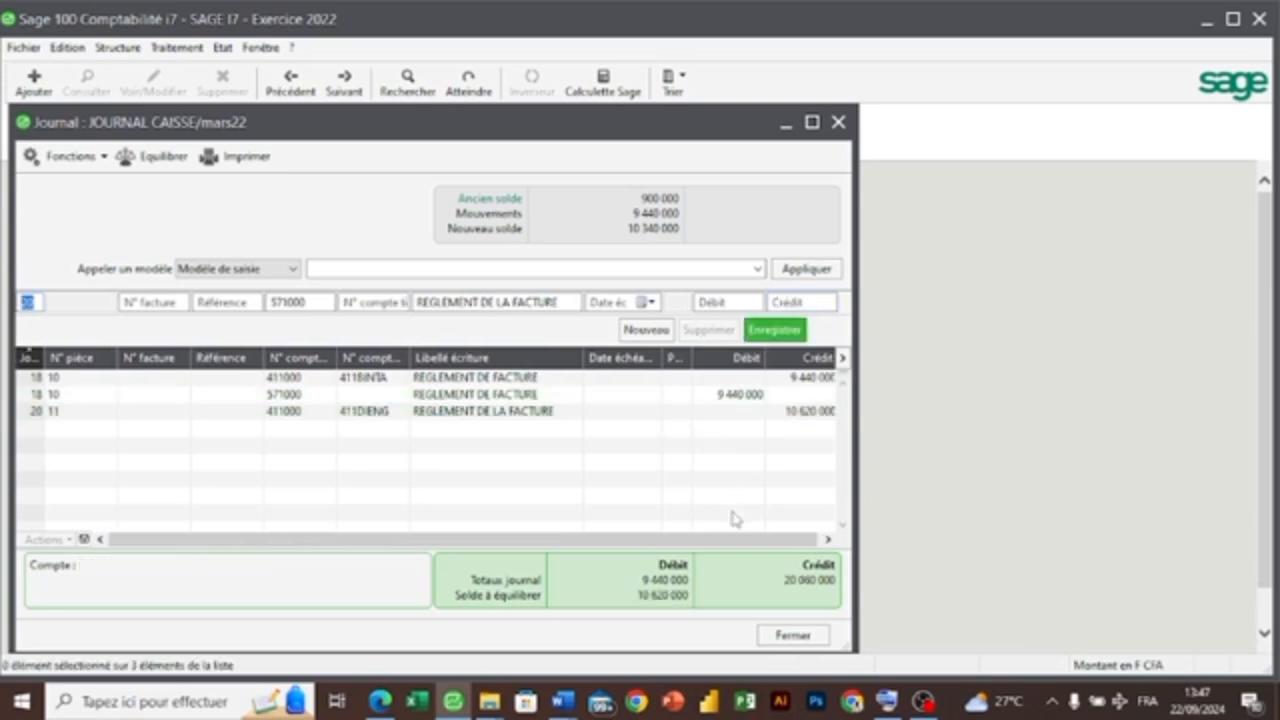
key("Tab")
key("Tab")
key("Tab")
key("Tab")
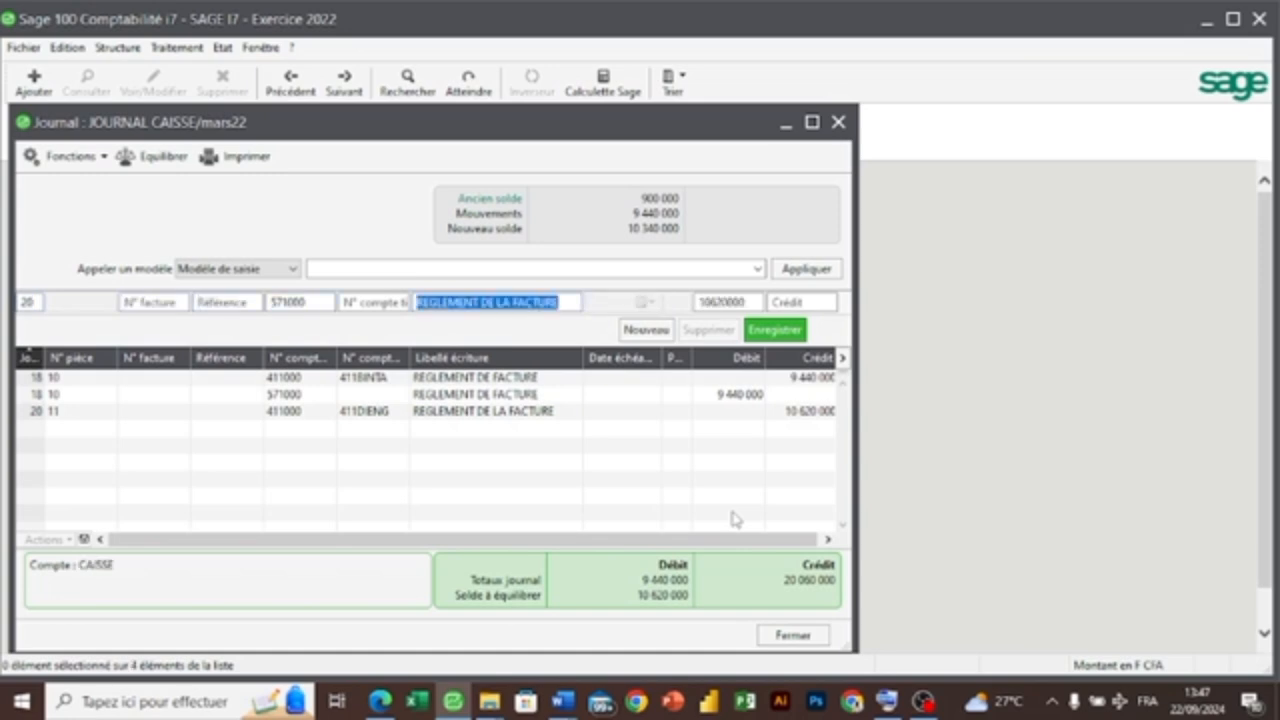
key("Return")
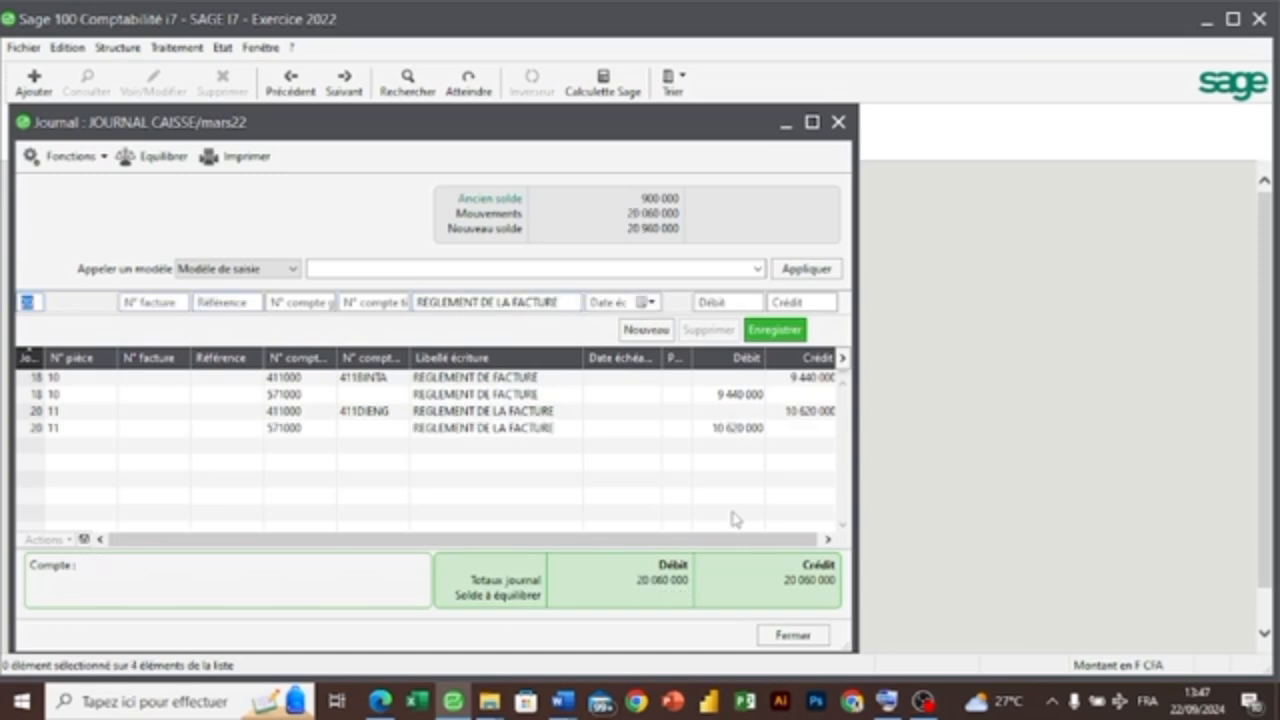
left_click(792, 635)
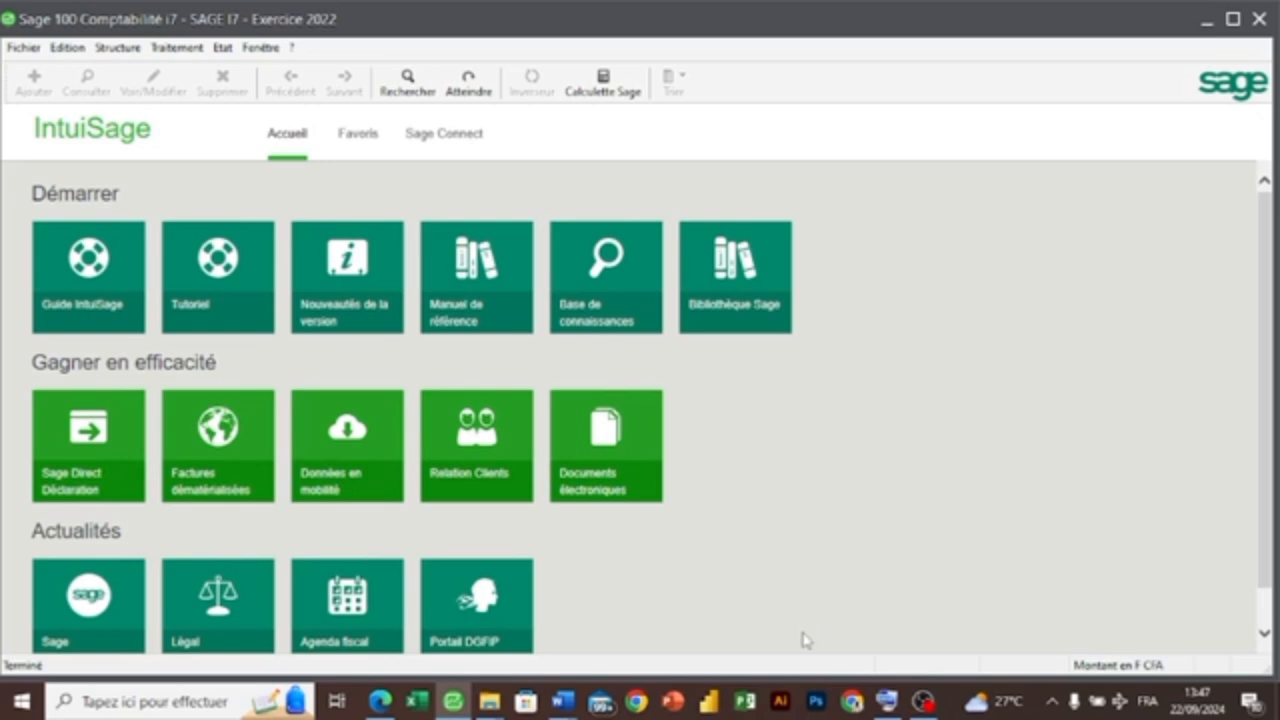
- Reopen the list of entry journals and review the 5 February settlement in the case PDF
left_click(190, 48)
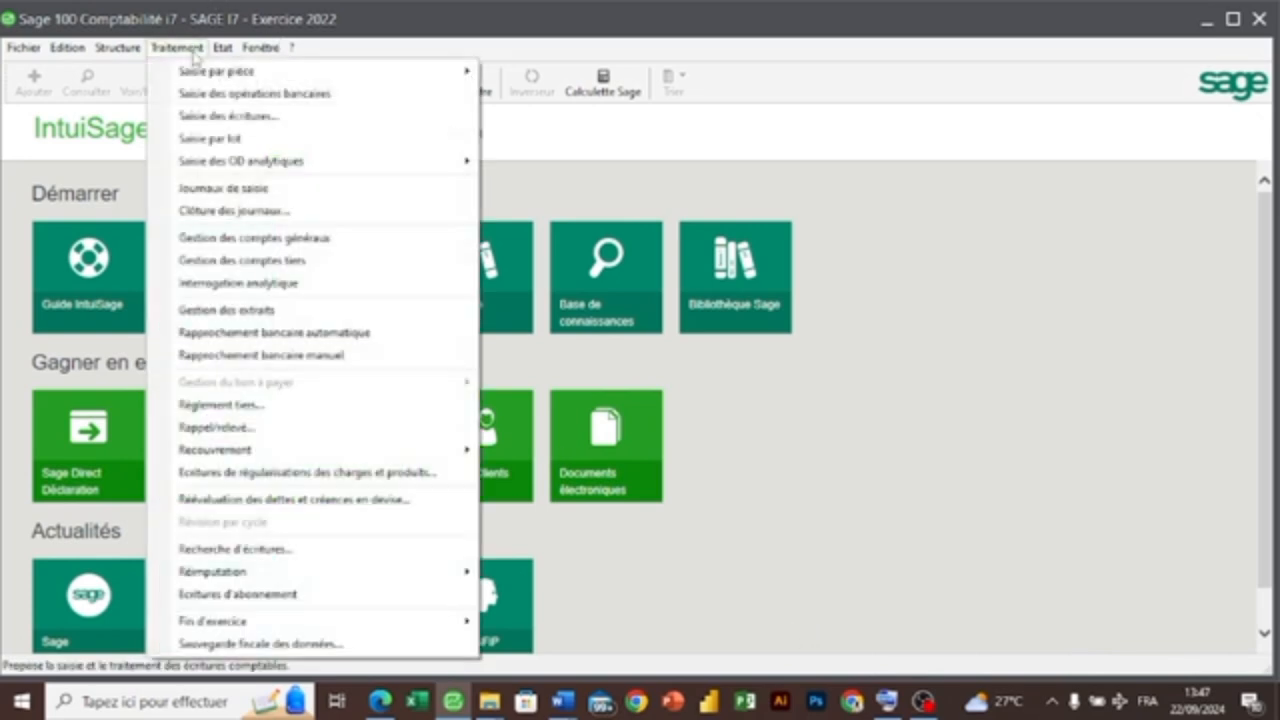
left_click(288, 190)
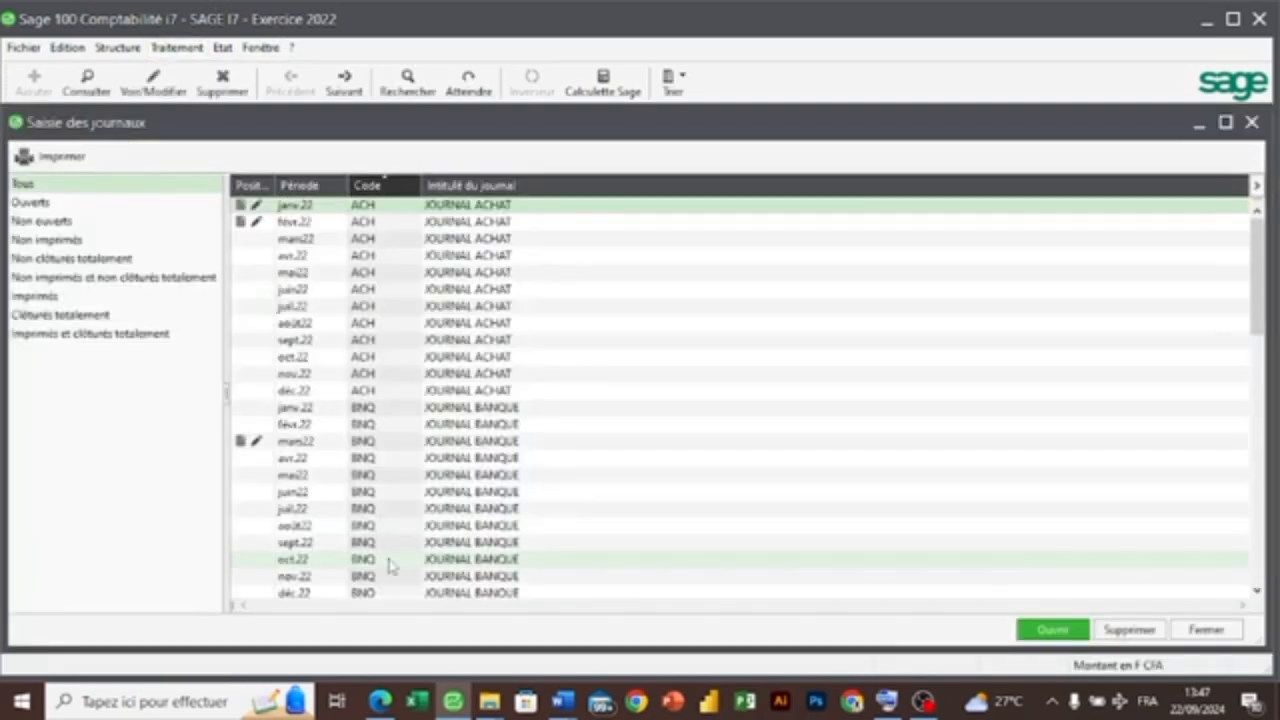
left_click(380, 700)
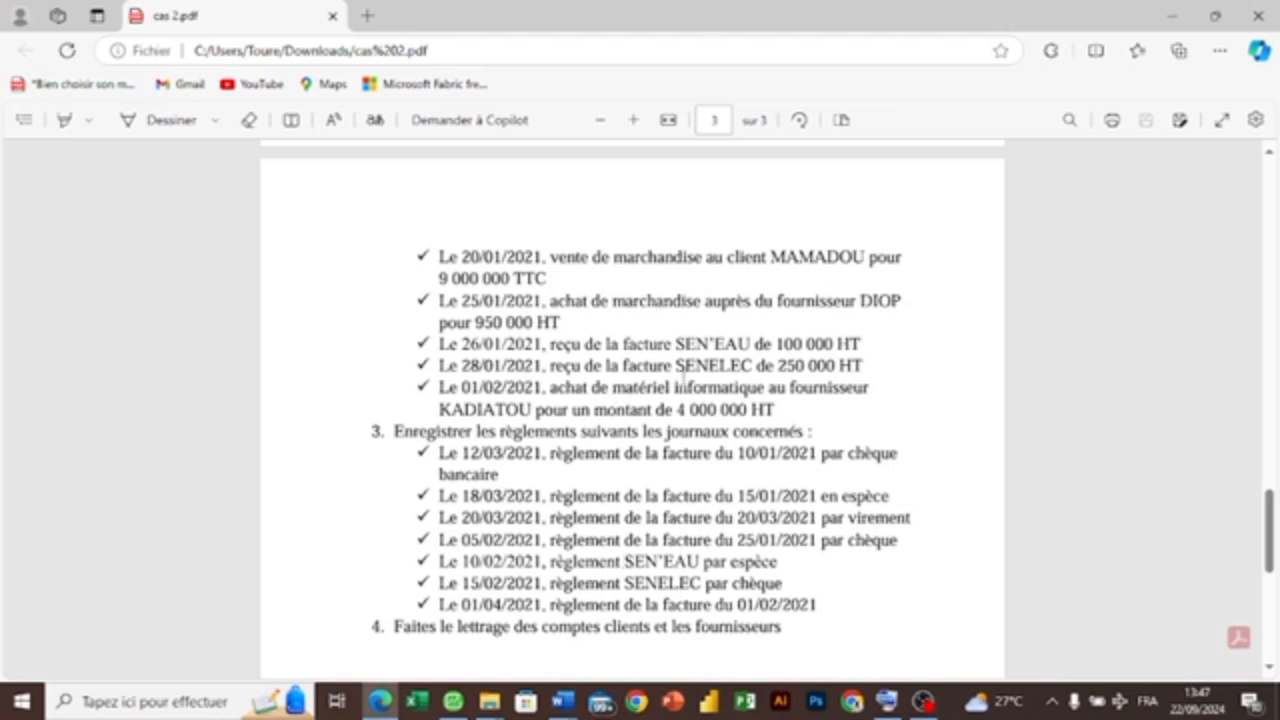
mouse_move(453, 700)
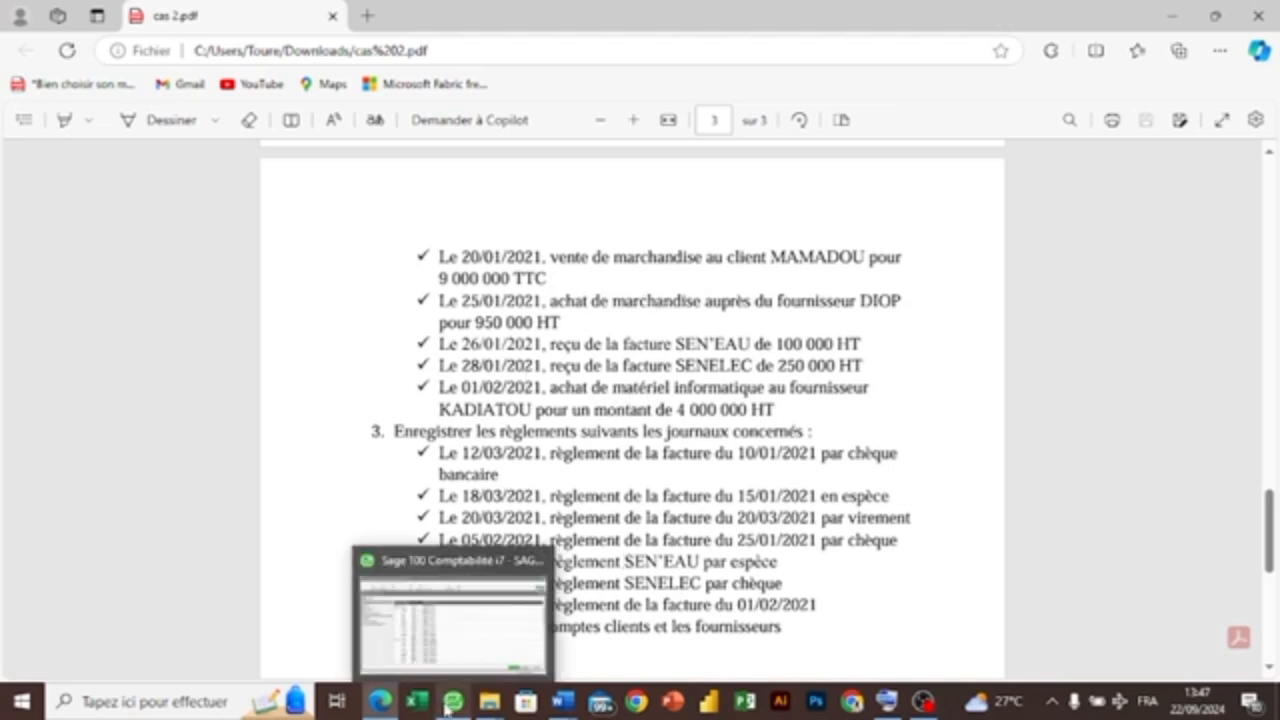
left_click(449, 640)
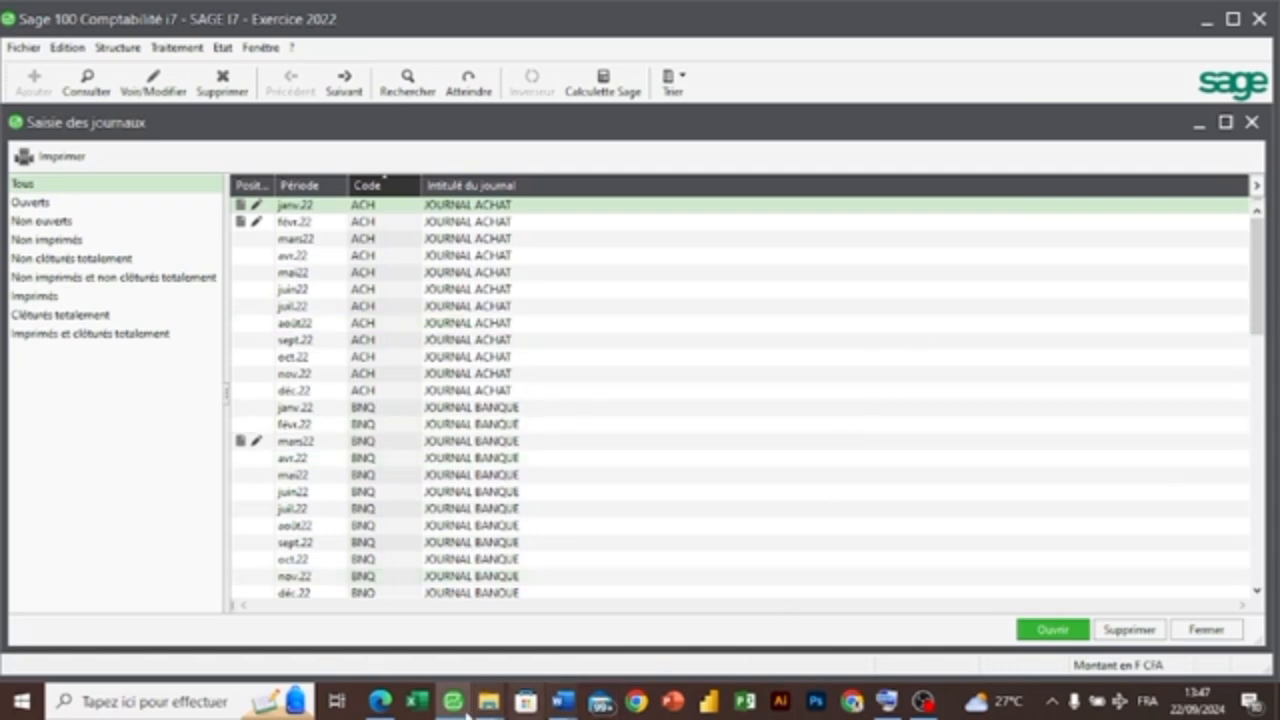
- Recheck the 25 January purchase in the case PDF and consult its entry in Sage's January 2022 purchase journal
left_click(380, 700)
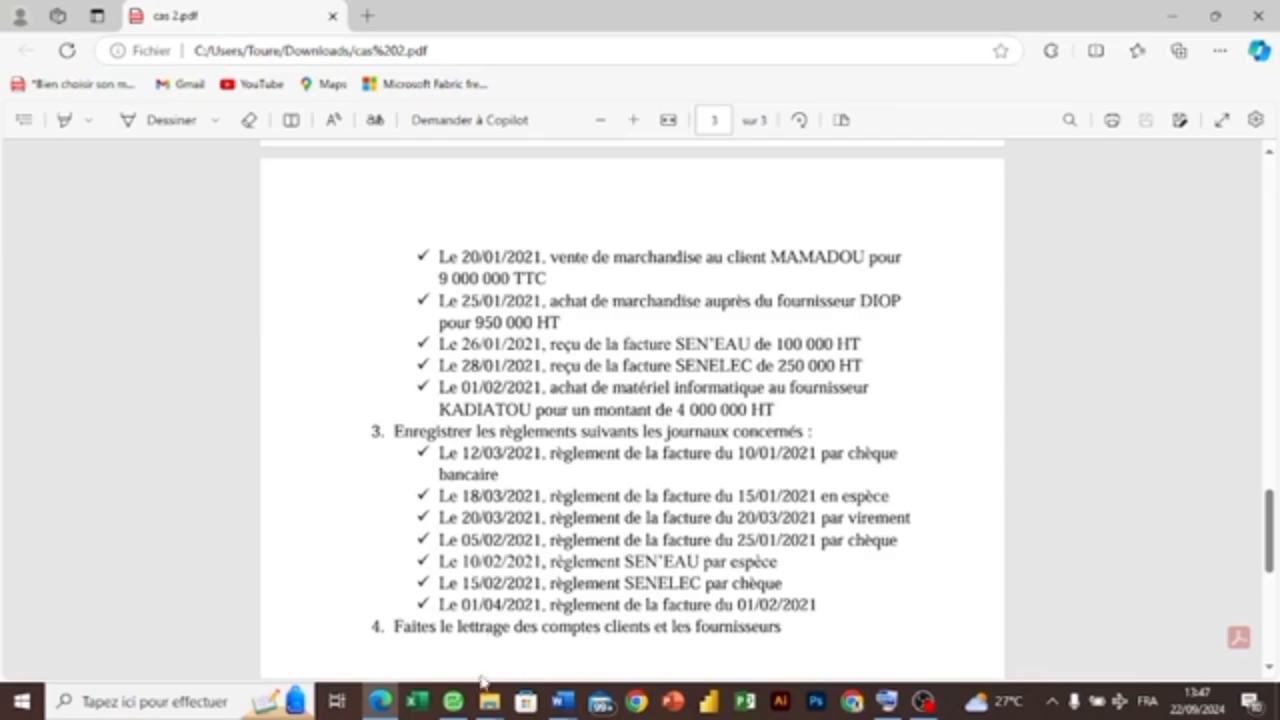
left_click(453, 703)
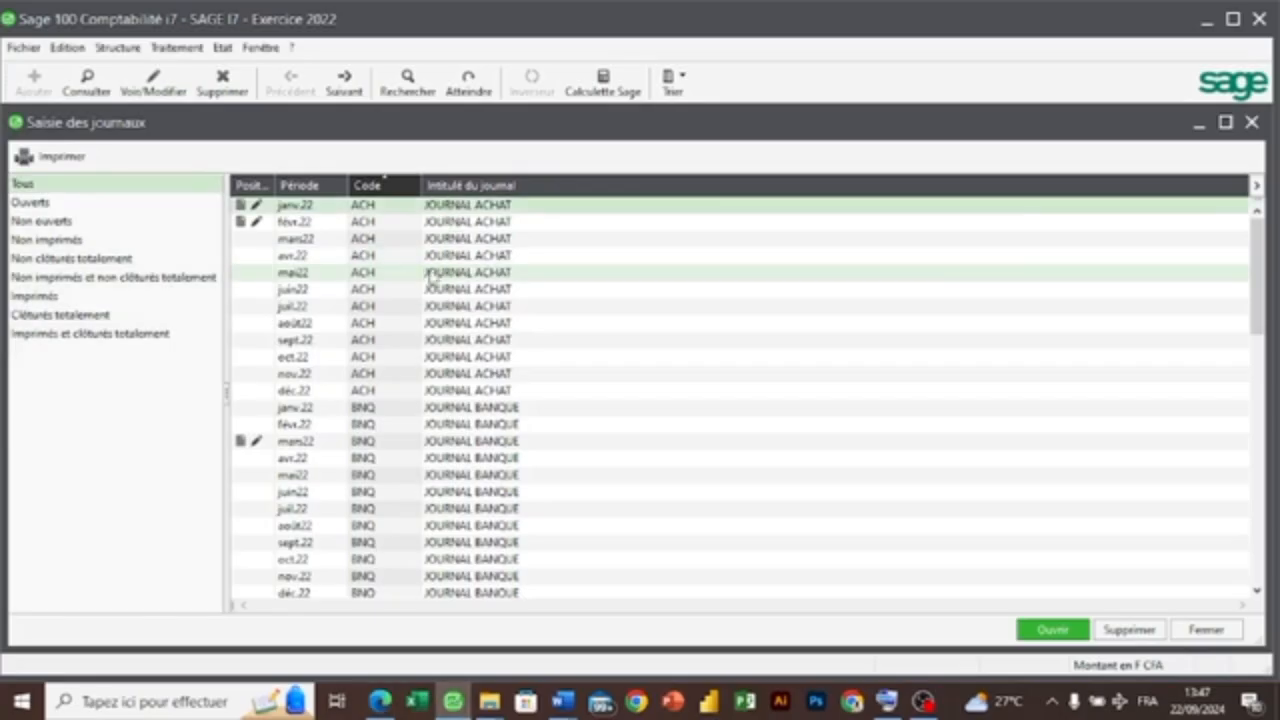
left_click(399, 208)
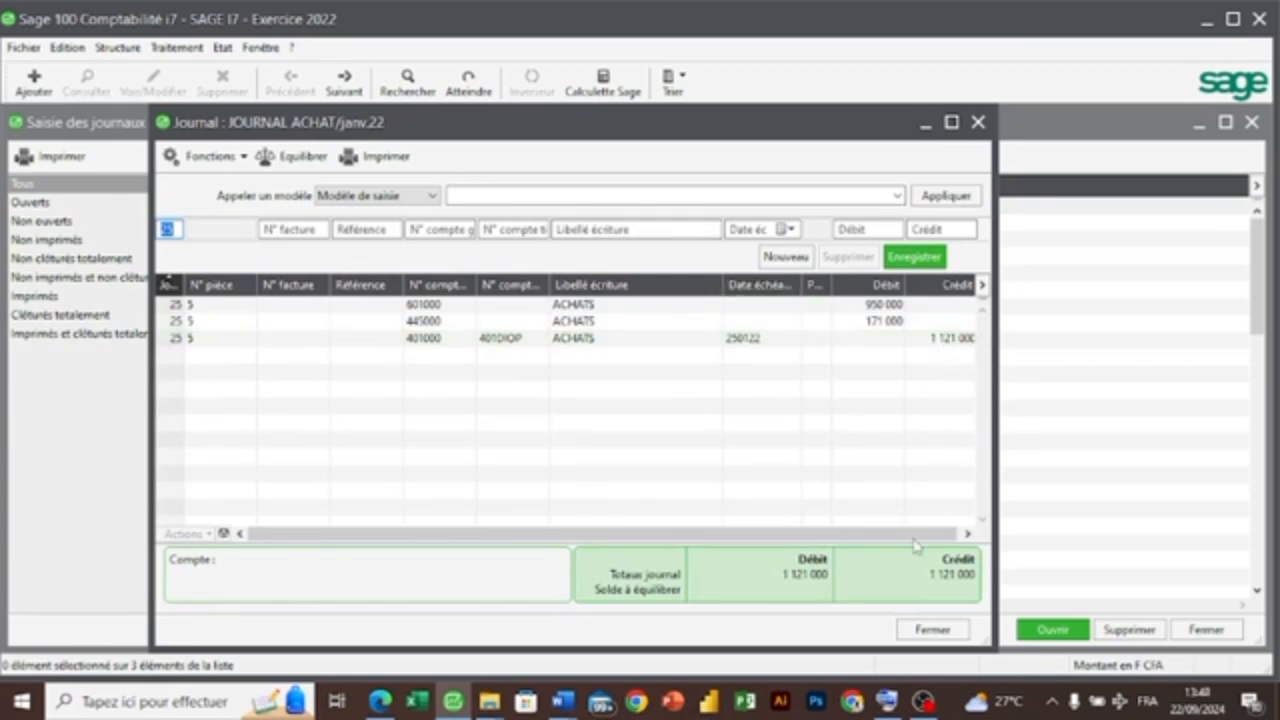
left_click(922, 630)
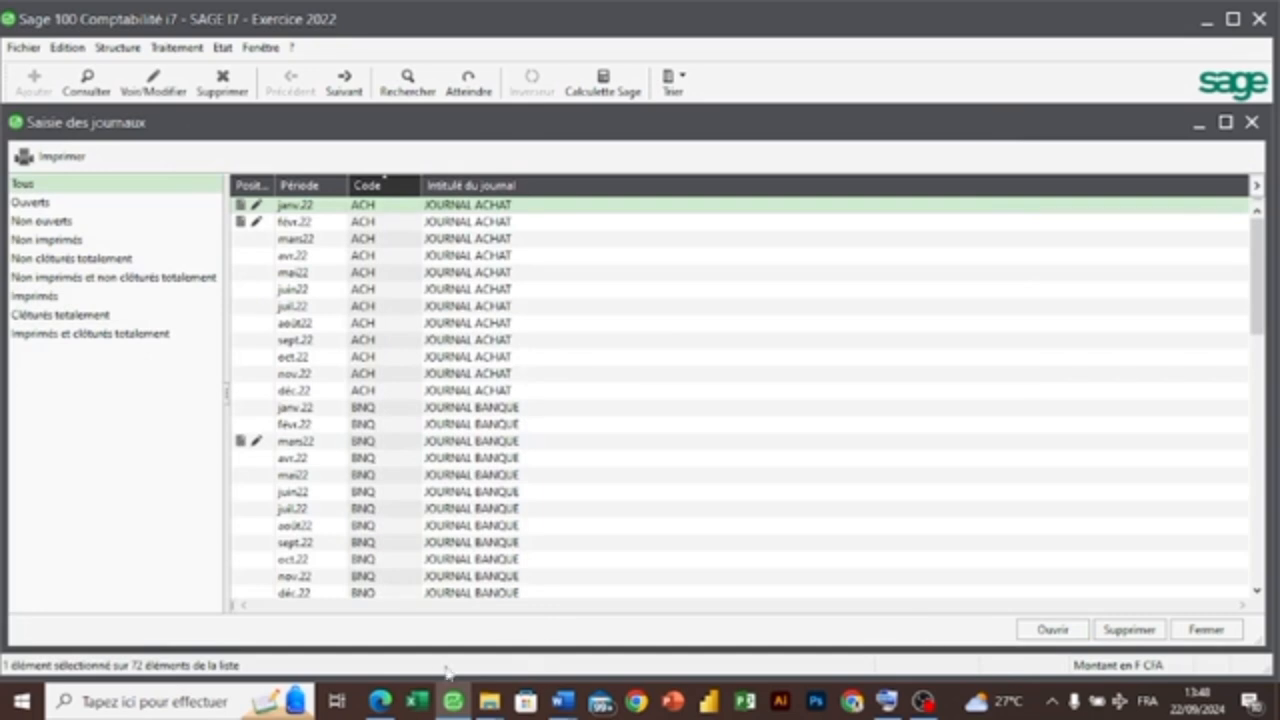
- Recheck the 5 February cheque settlement in the case PDF and open the February 2022 bank journal in Sage
mouse_move(393, 698)
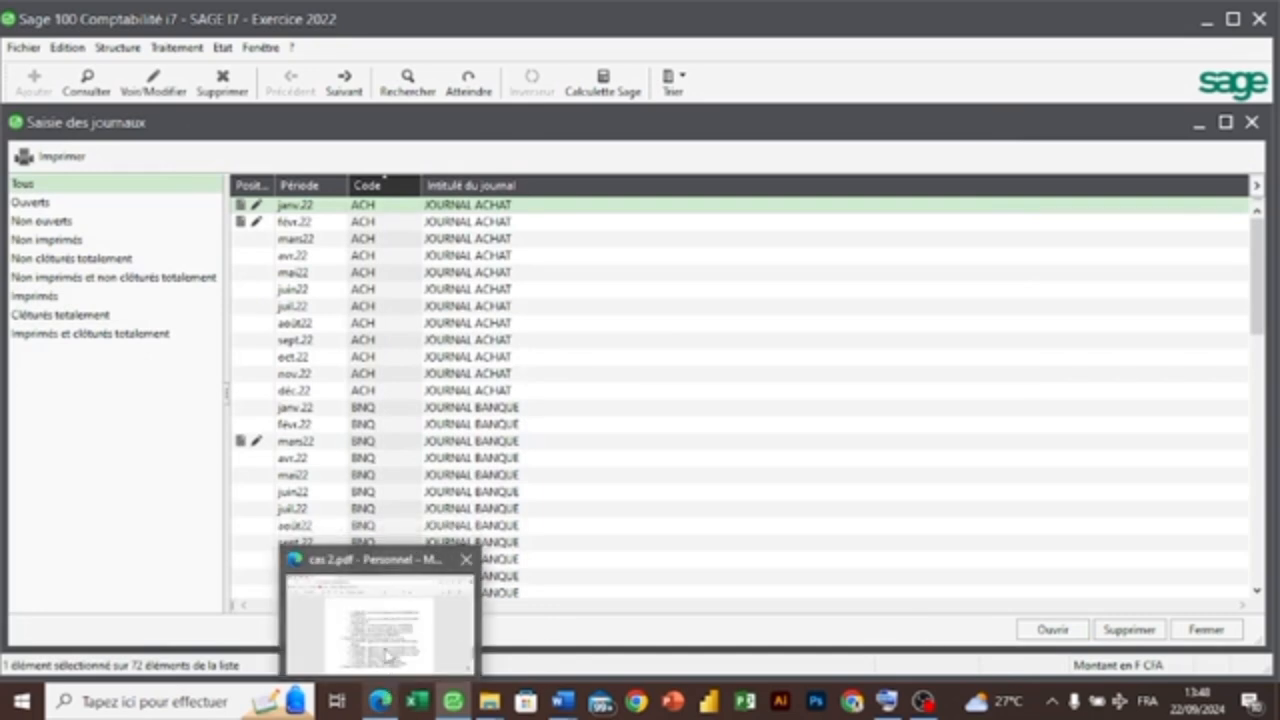
left_click(388, 655)
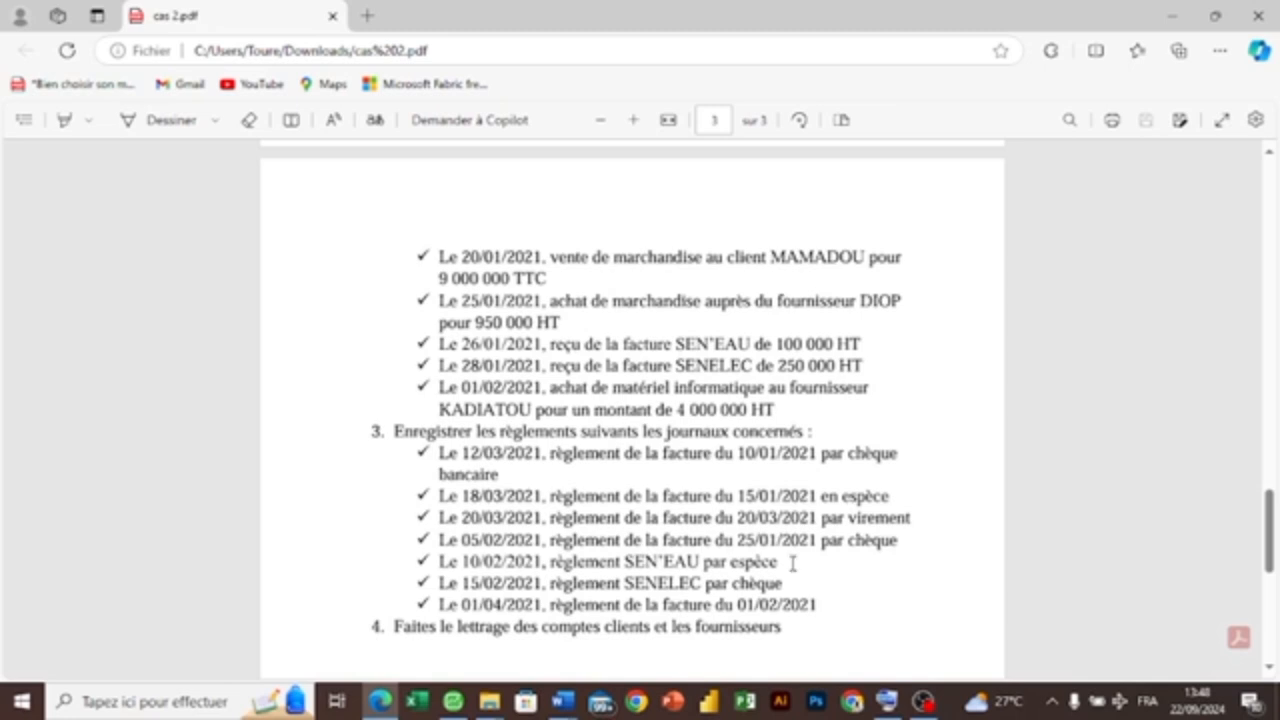
mouse_move(453, 700)
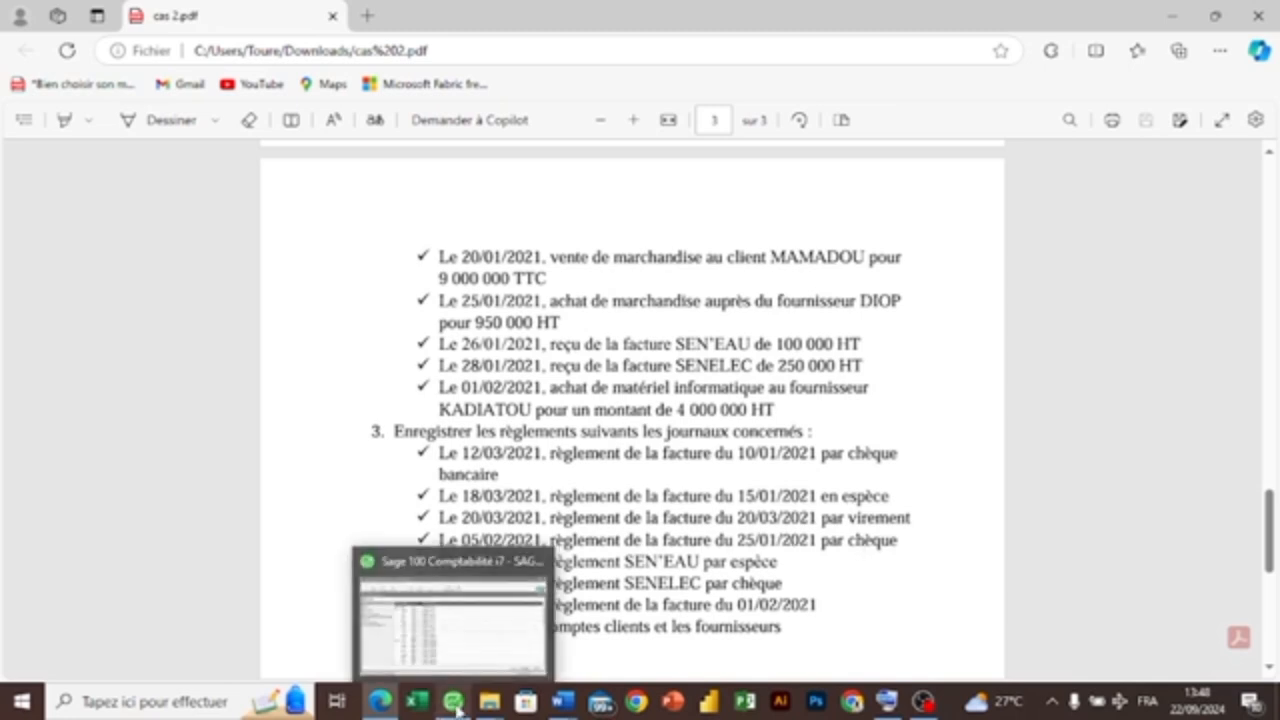
left_click(453, 665)
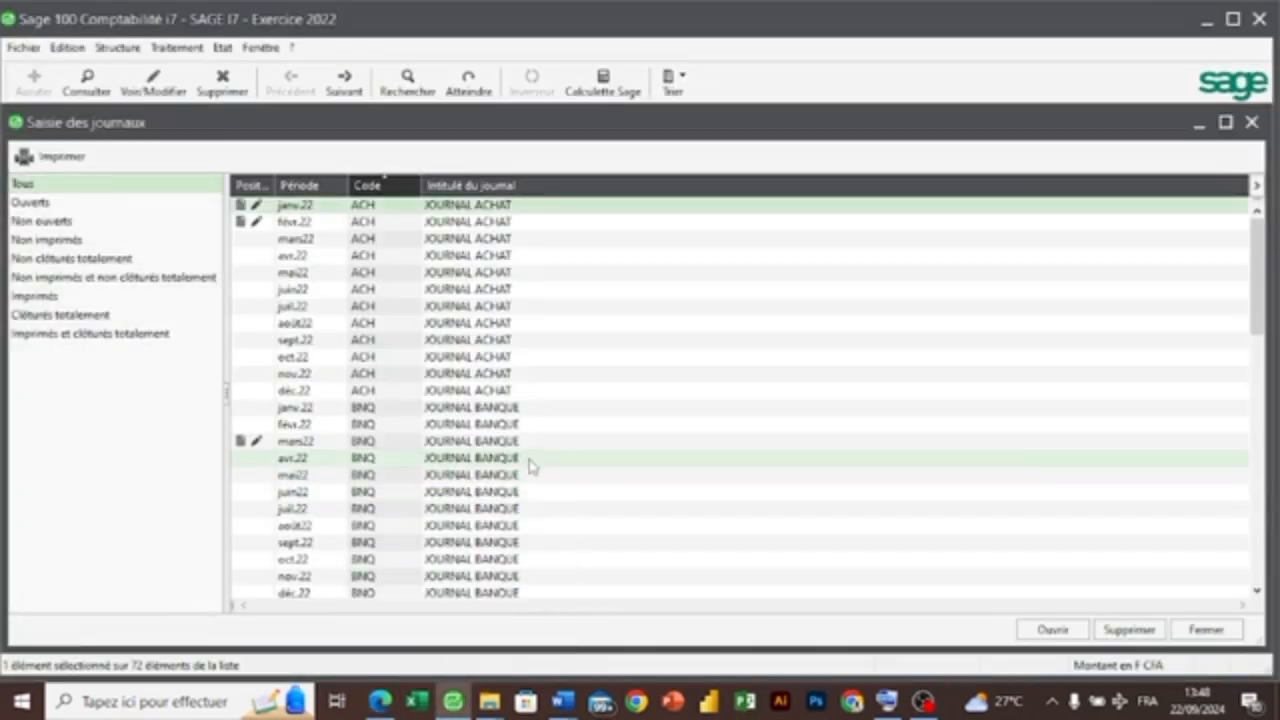
left_click(392, 698)
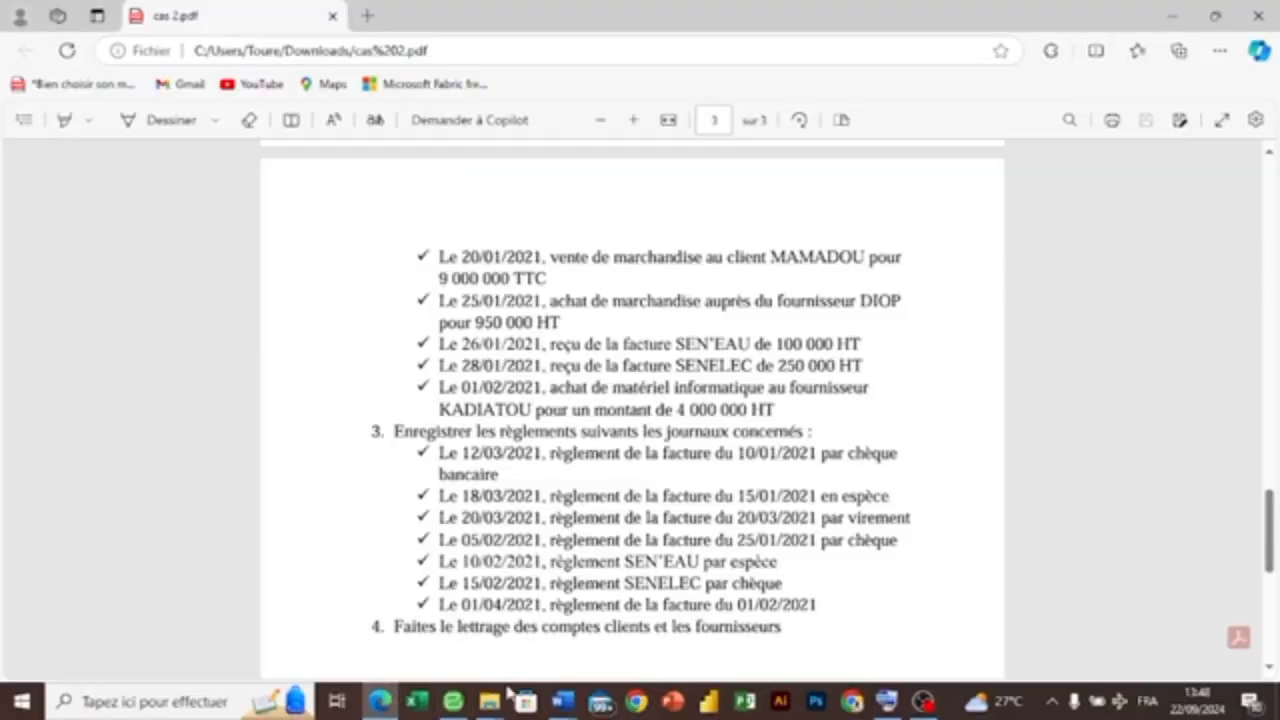
left_click(455, 700)
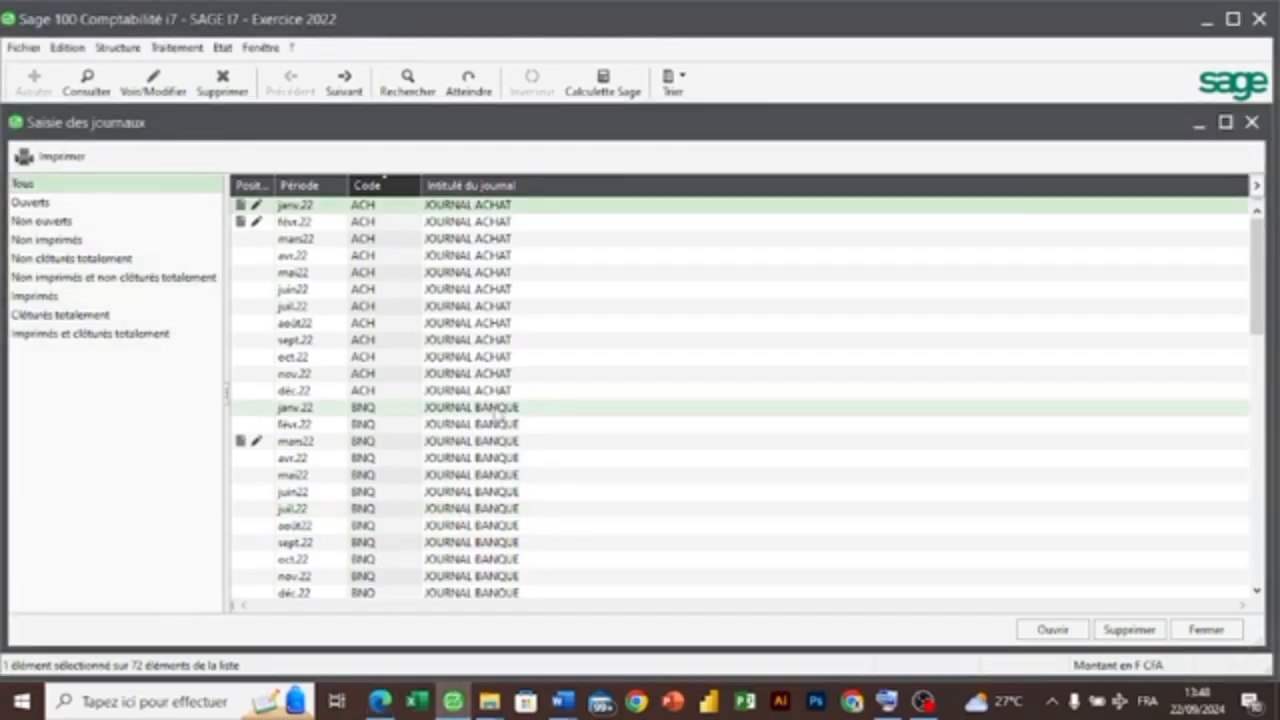
double_click(472, 426)
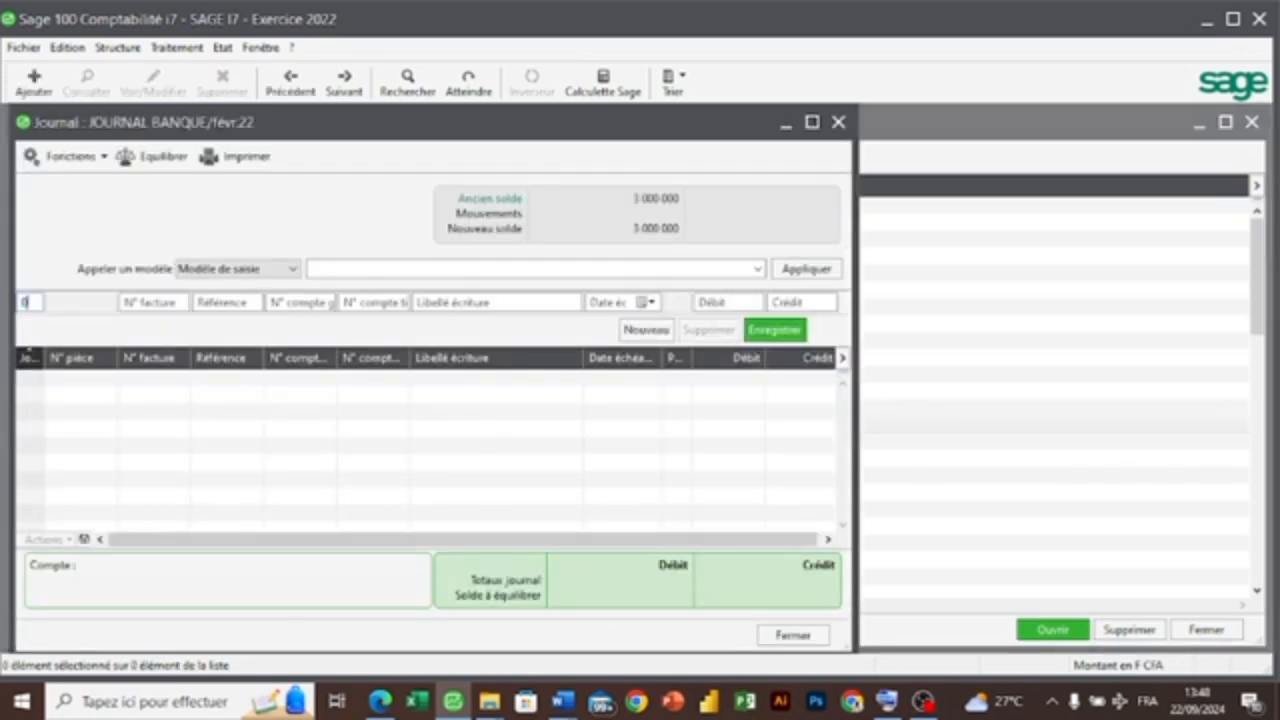
- Start the bank journal entry on day 05 with general account 401000 and the third-party account of the 25 January purchase's supplier
type("05")
key("Tab")
key("Tab")
key("Tab")
type("401")
key("Tab")
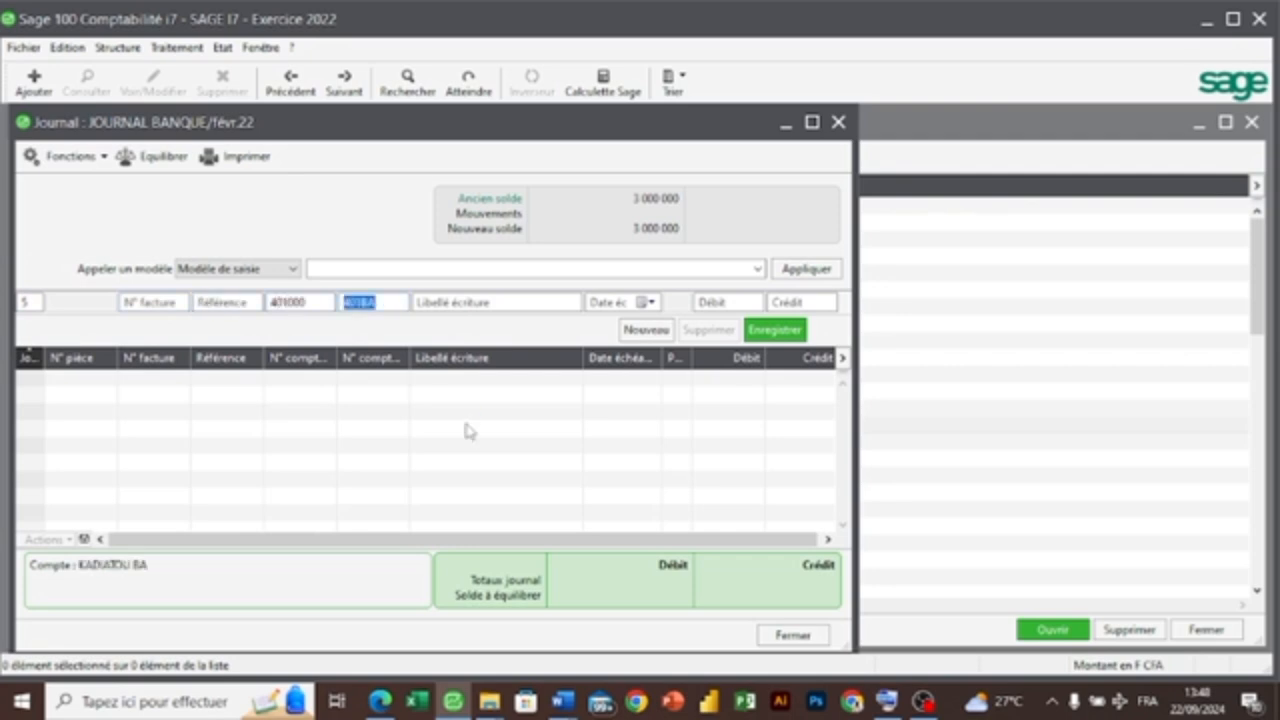
key("F4")
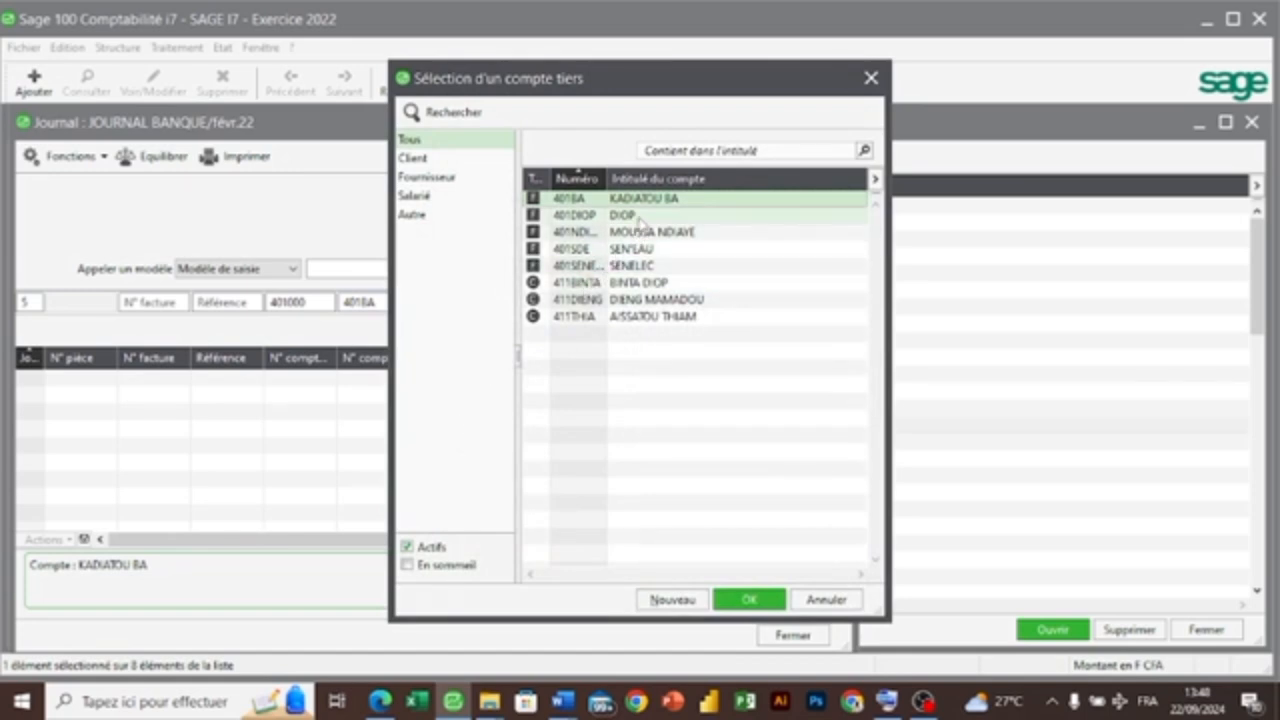
double_click(638, 217)
- Label the supplier line "REGLEMEBT DE LA FACTURE", set its debit to 1121000 and save it
type("REF")
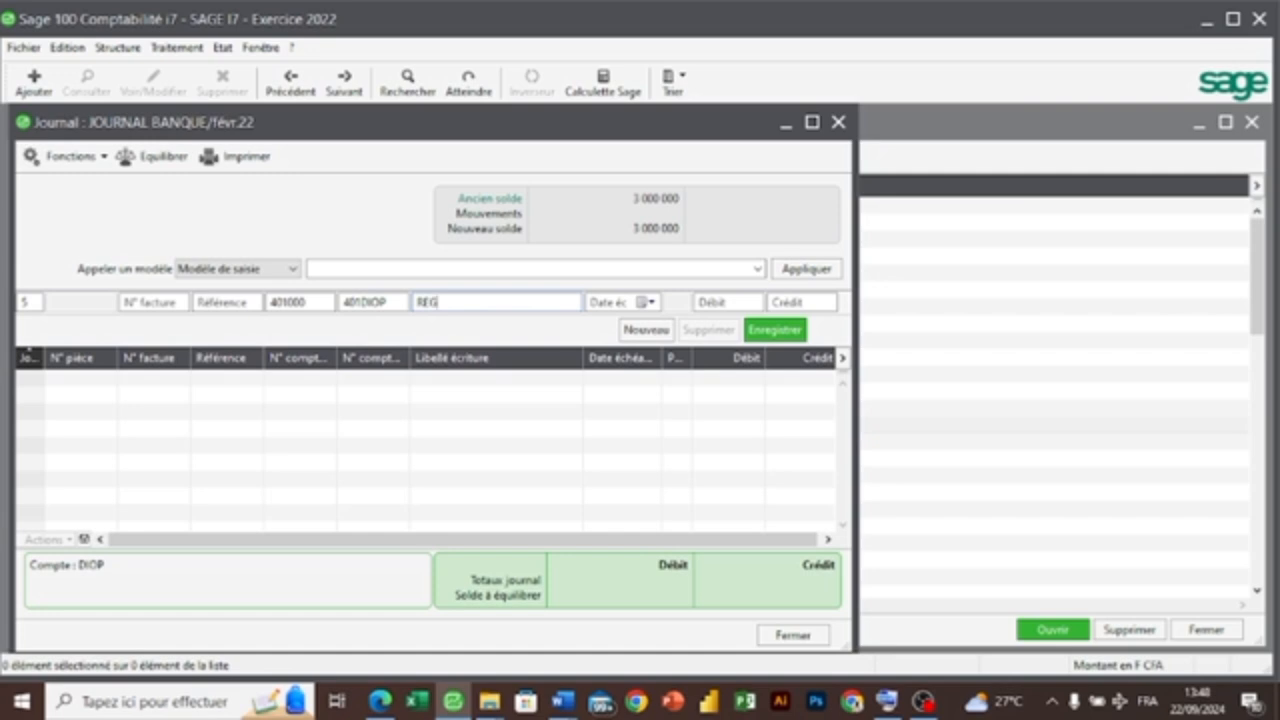
type("LEMENT DE LA FAC")
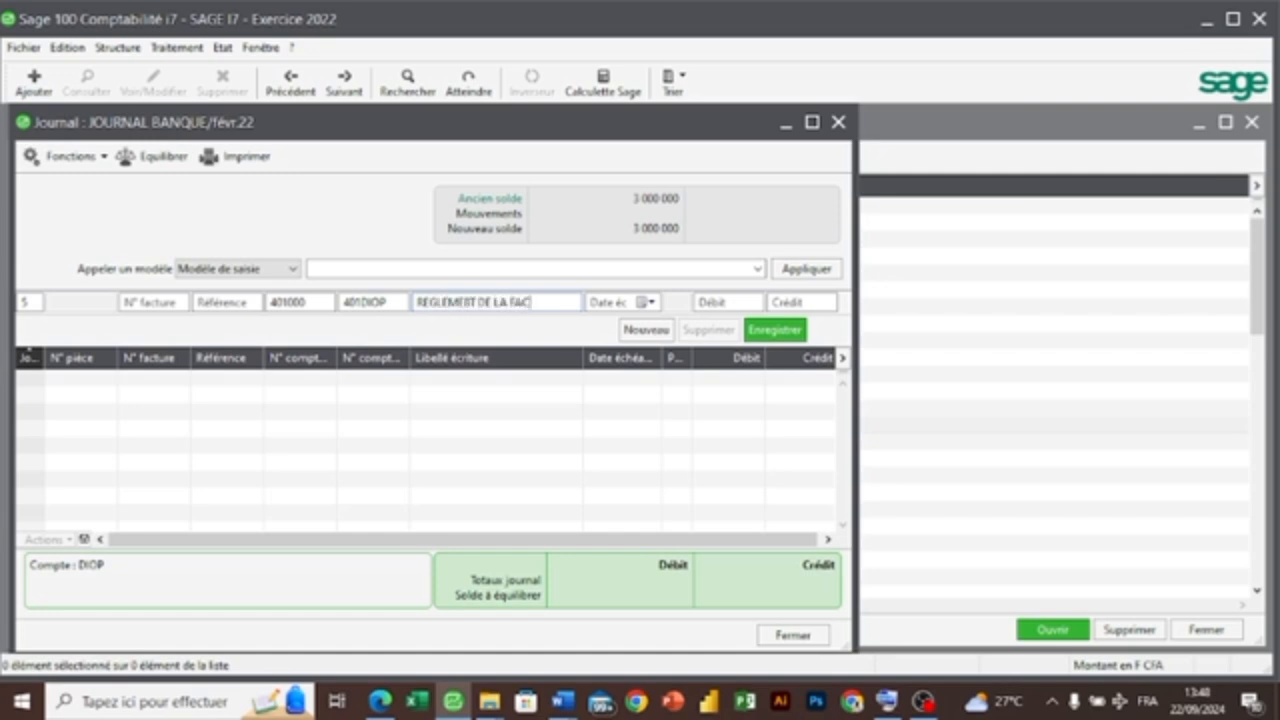
type("TURE")
key("Tab")
key("Tab")
type("1121000")
key("Return")
- Record the counterpart of the supplier payment on bank account 521000 with a credit of 1121000
key("Tab")
key("Tab")
key("Tab")
key("Tab")
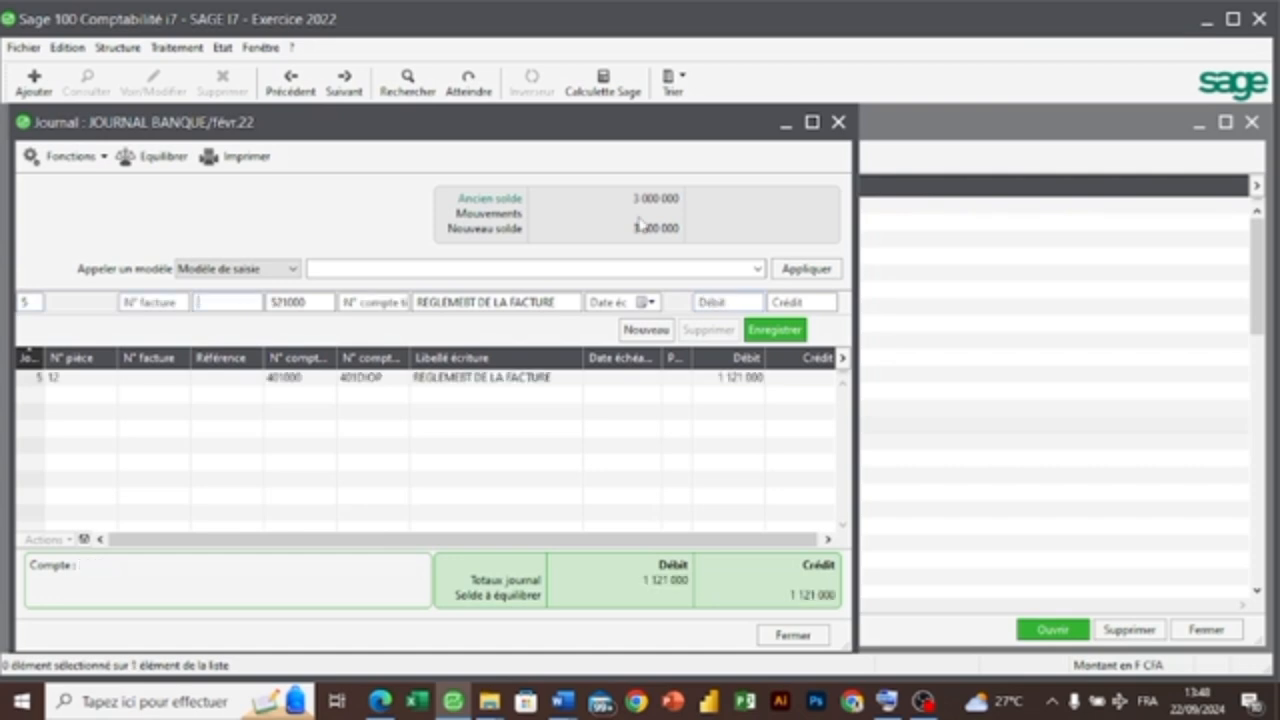
key("Return")
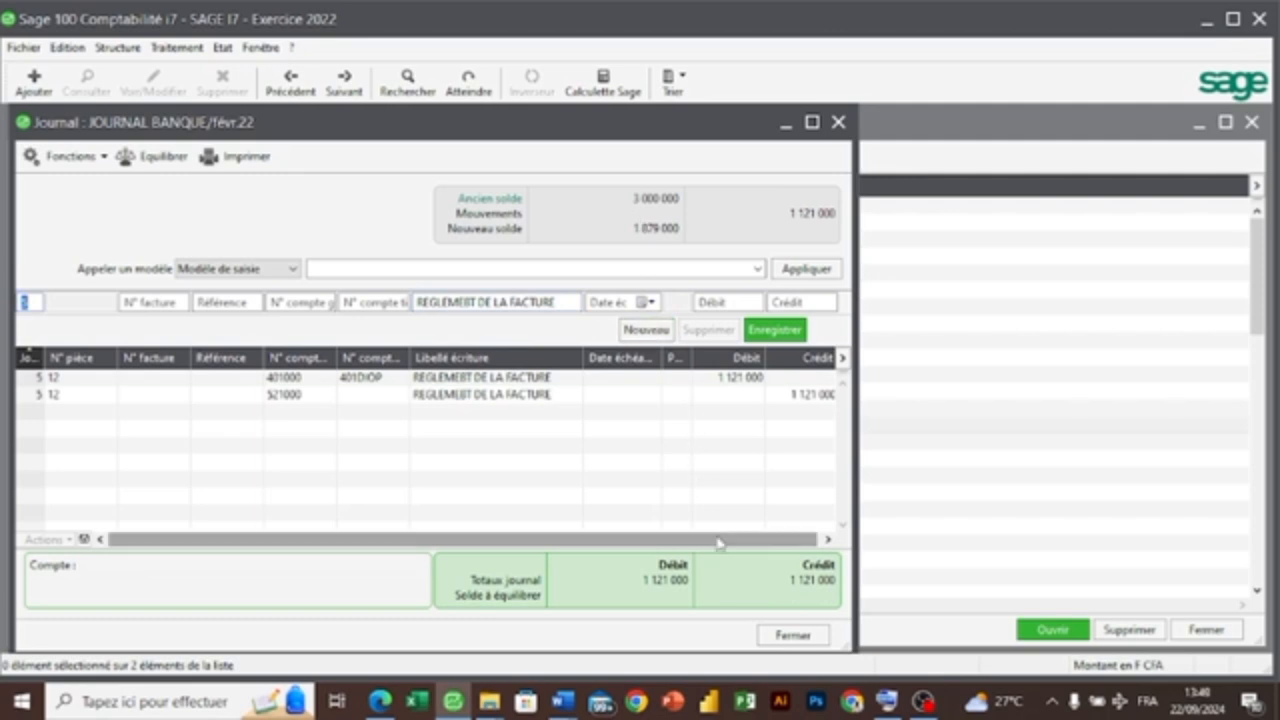
- Review the remaining settlements in the case PDF, from the 10 February SEN'EAU payment on, and return to Sage
left_click(397, 699)
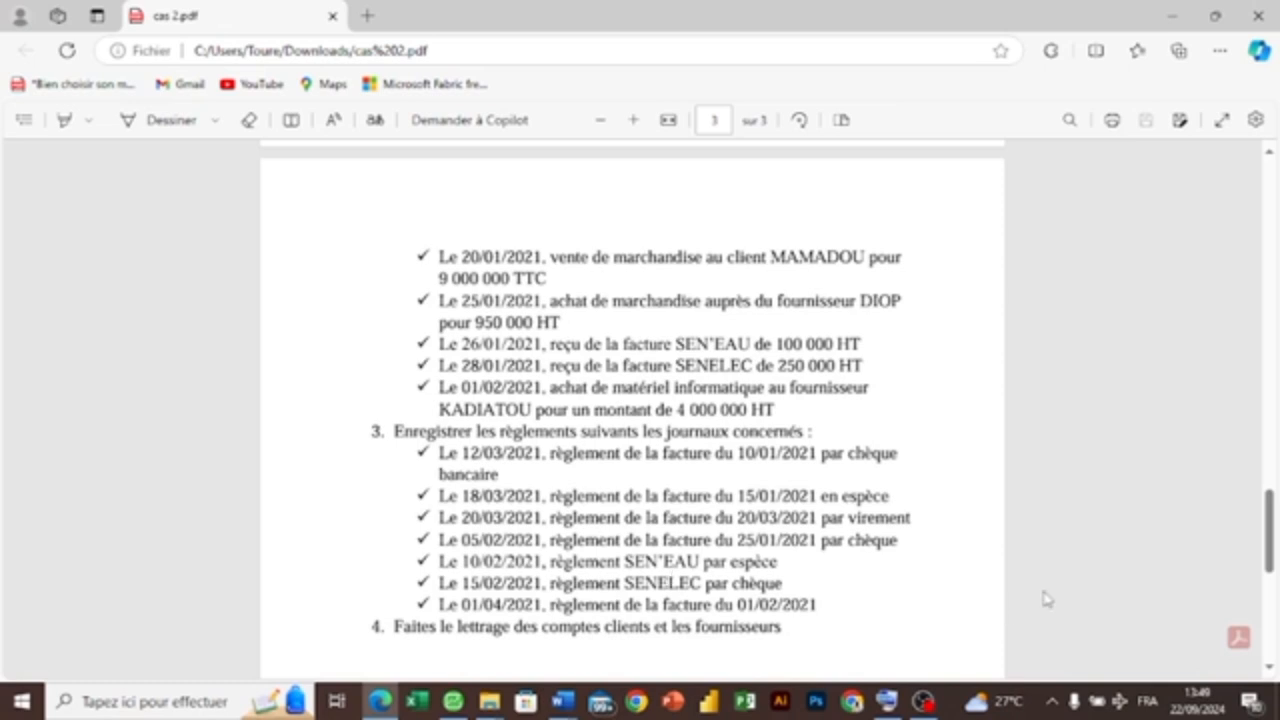
mouse_move(1265, 553)
left_mouse_down()
mouse_move(1266, 537)
mouse_move(1266, 565)
left_mouse_up()
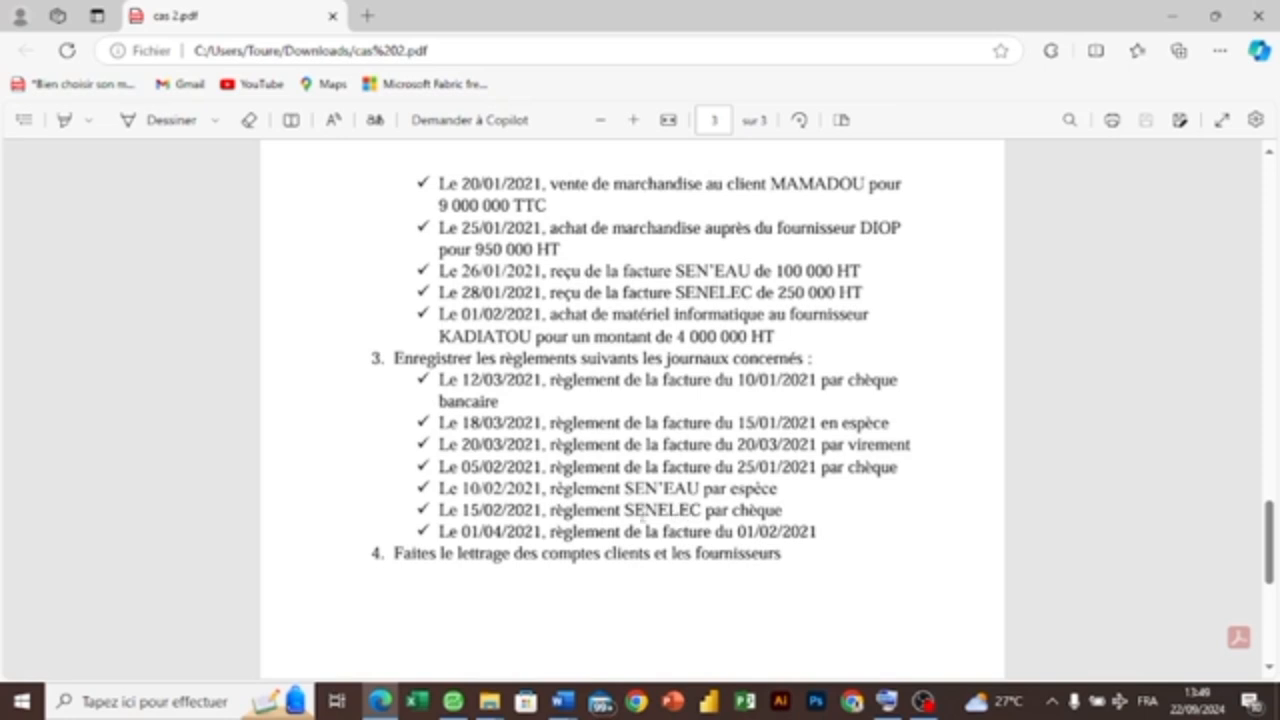
mouse_move(455, 703)
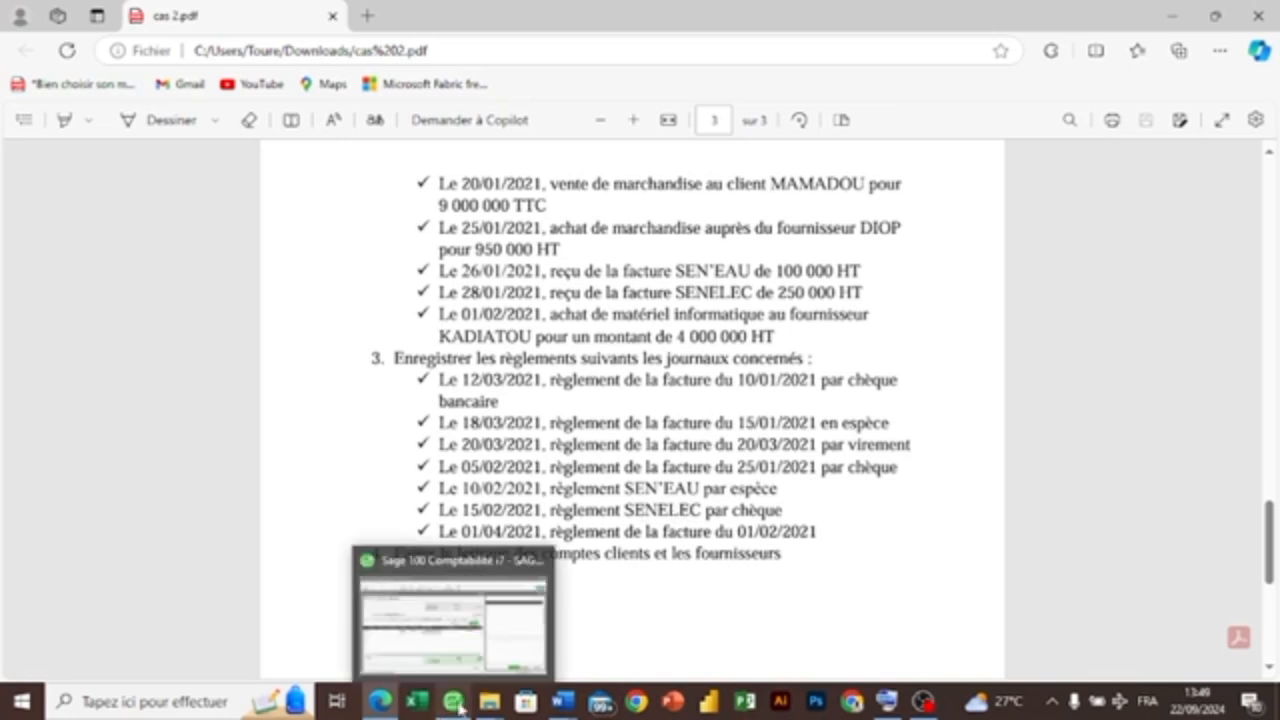
left_click(455, 656)
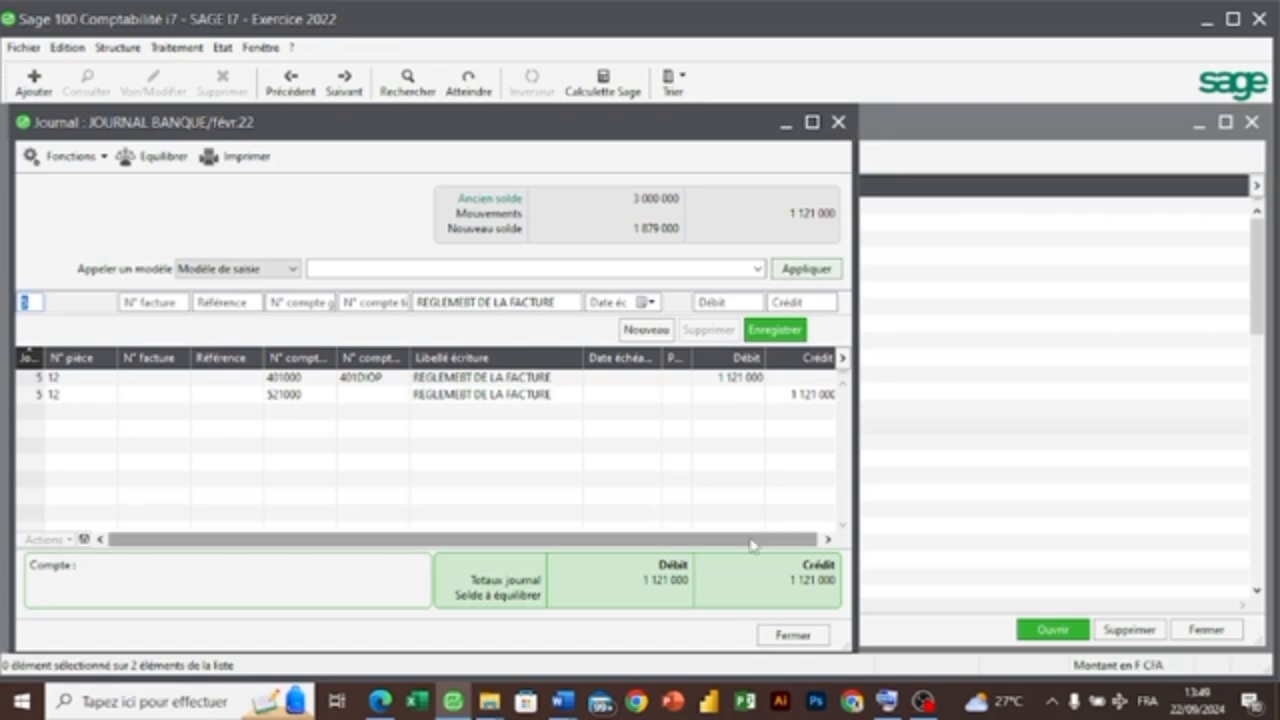
- Close the bank journal, recheck the 10 February cash settlement in the case PDF and open the February 2022 cash journal in Sage
left_click(765, 636)
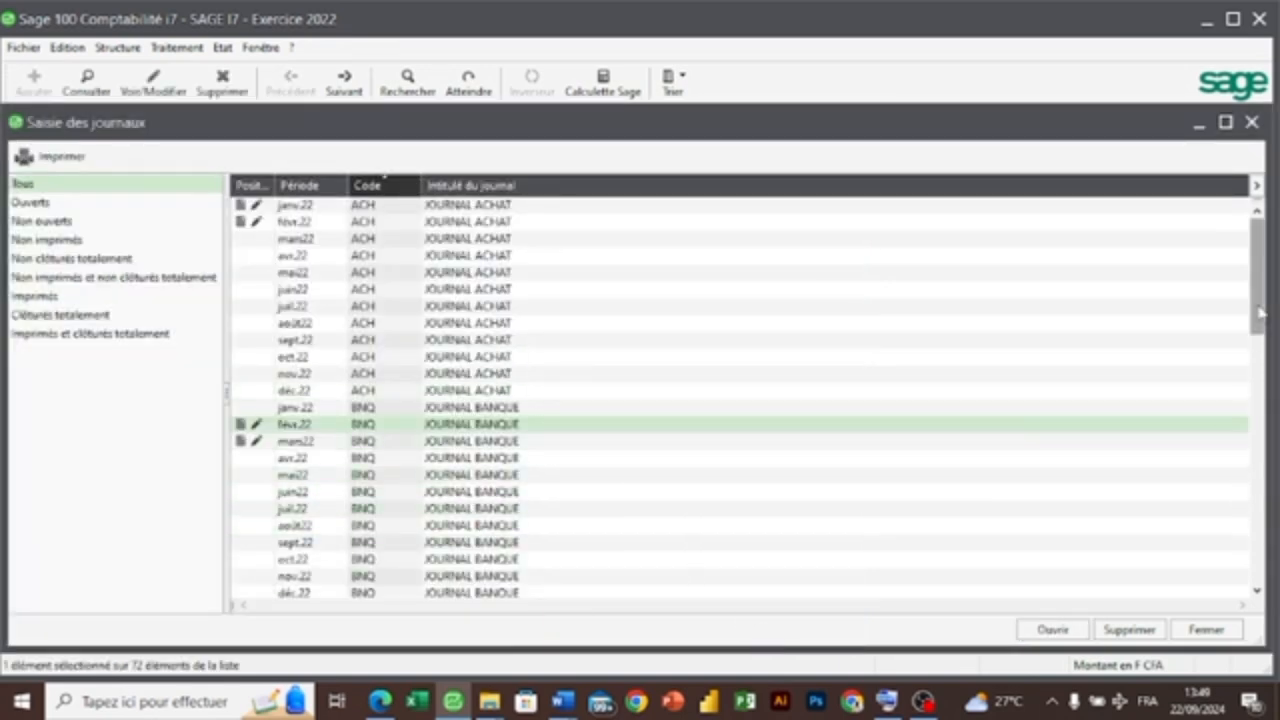
left_click_drag(1262, 340, 1262, 412)
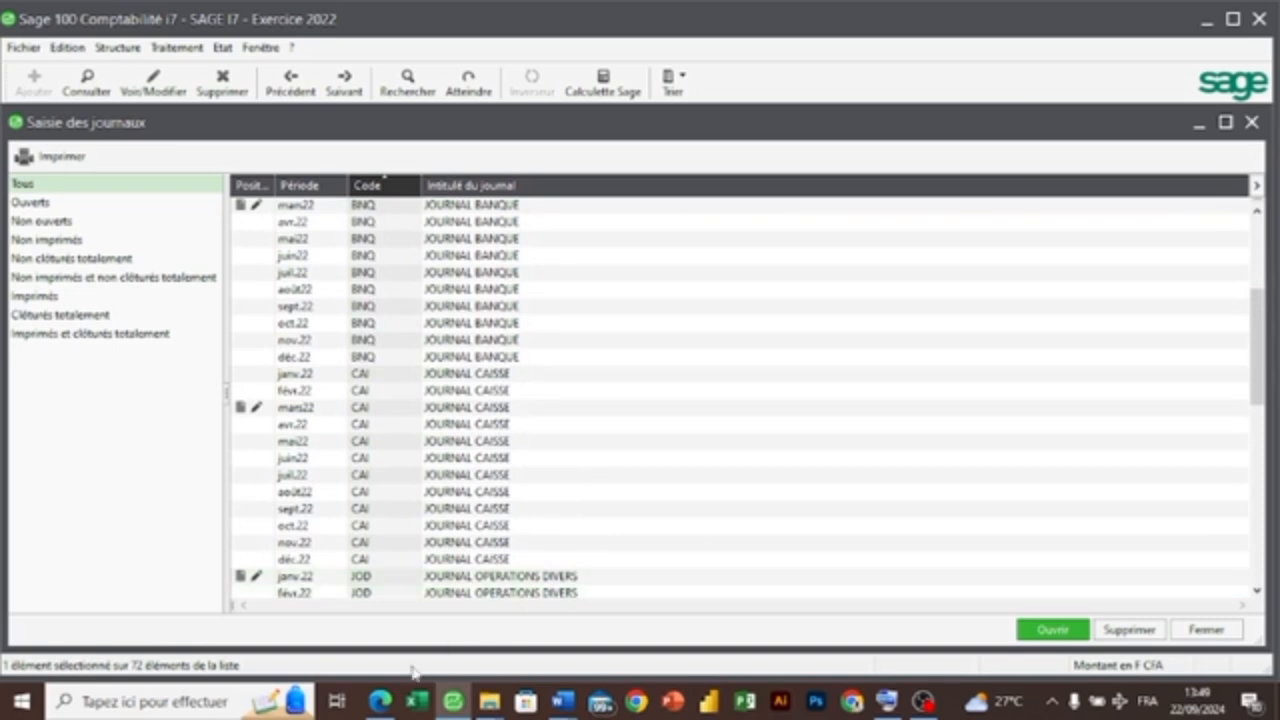
left_click(380, 700)
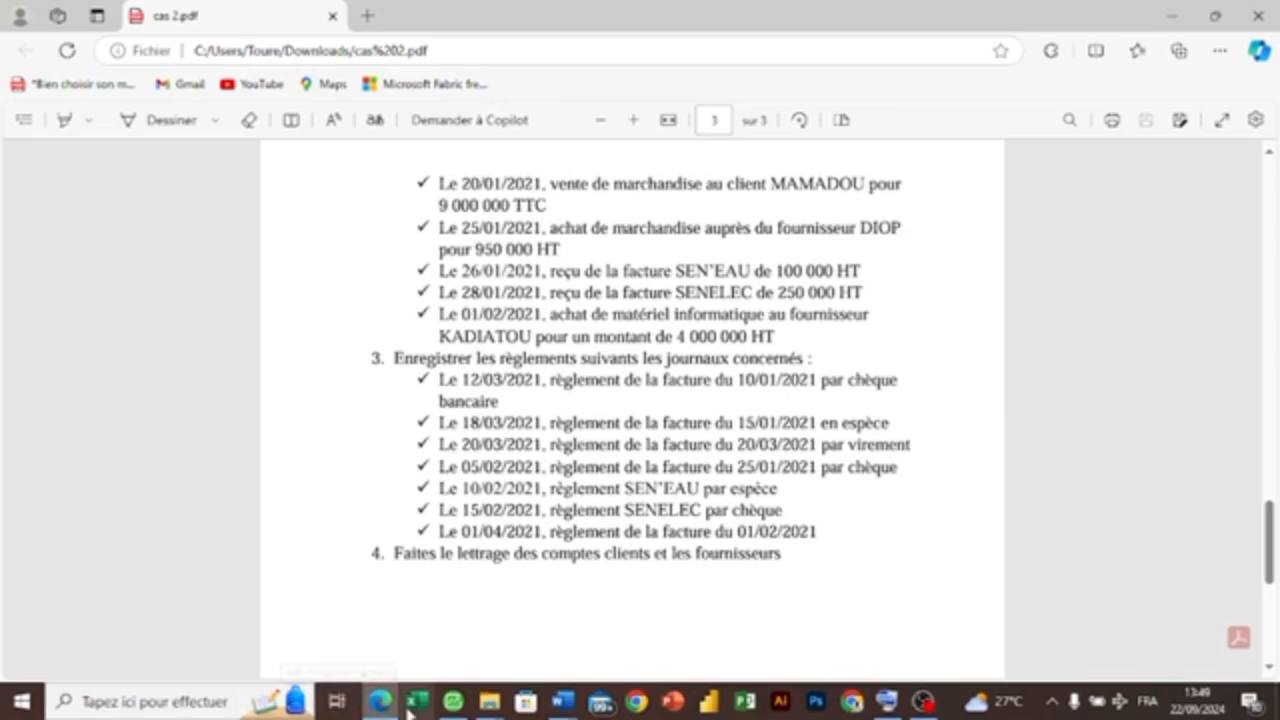
left_click(453, 703)
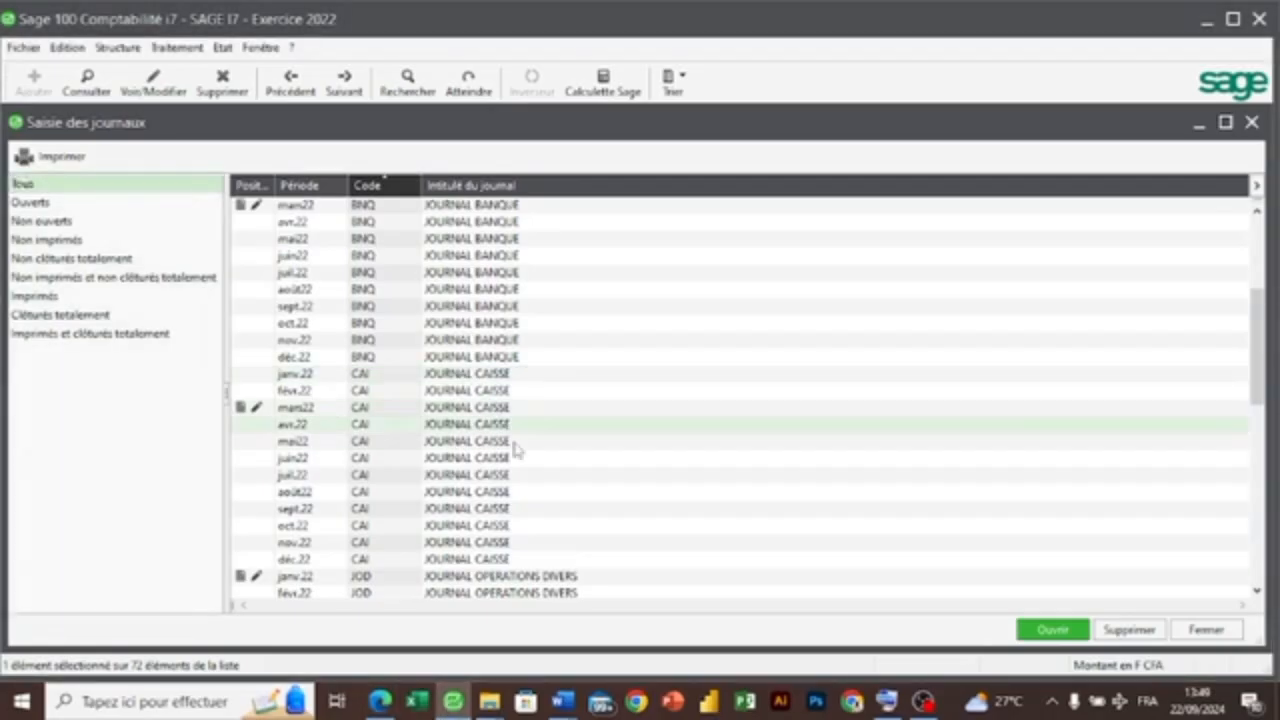
double_click(492, 393)
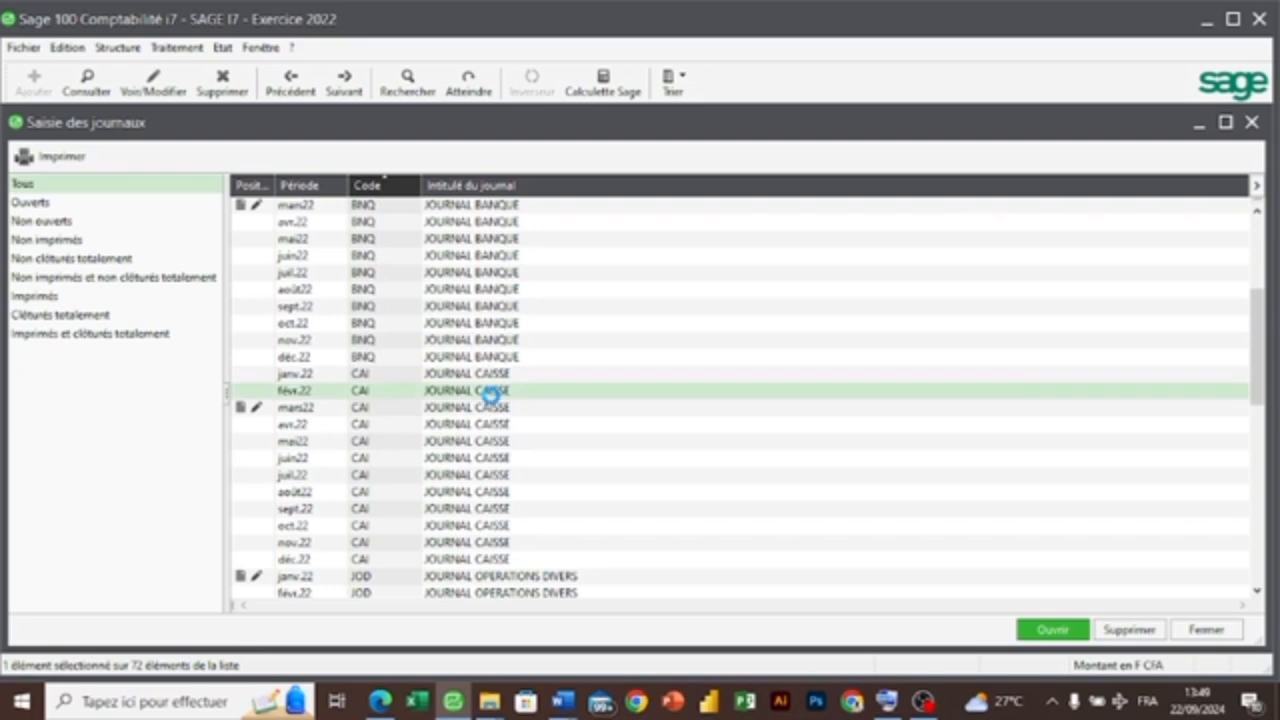
- Record a day 10 line on account 605100, labelled "REGLEMENT DE LA FACTURE SEN'EAU", with a debit of 100000
type("1")
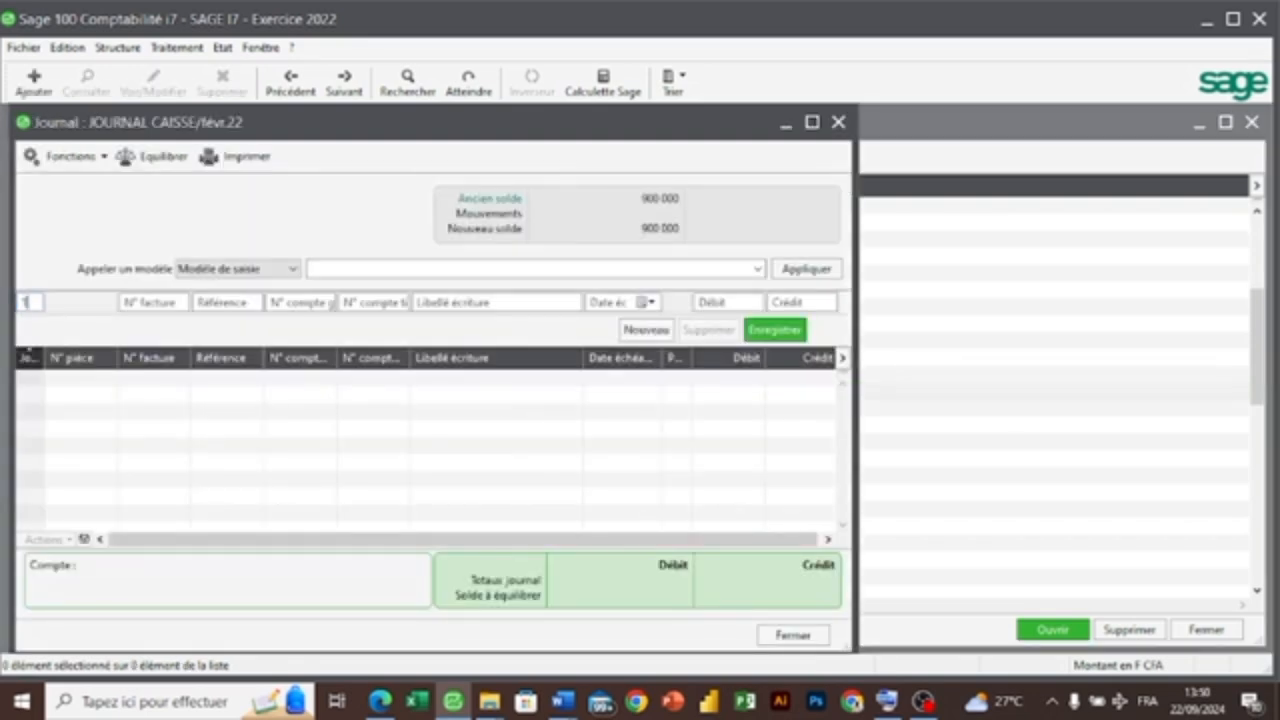
key("Tab")
key("Tab")
key("Tab")
type("605100")
key("Tab")
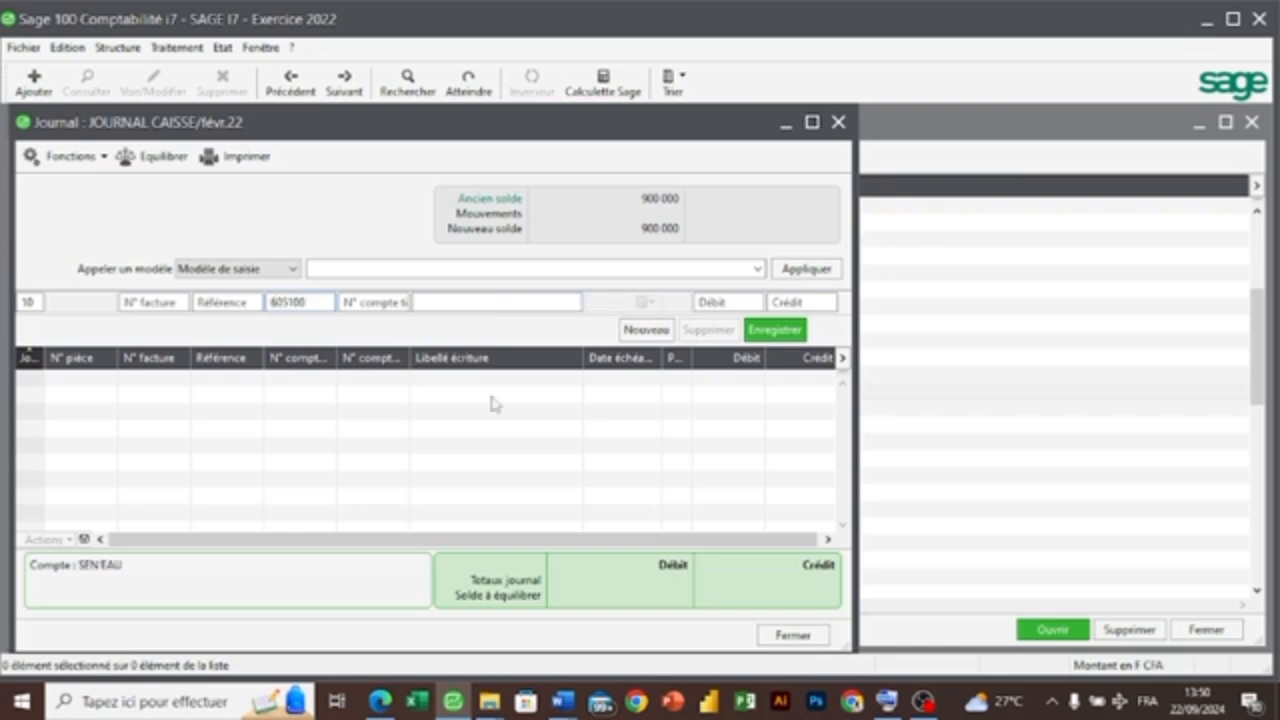
type("REGLEMENT DE L")
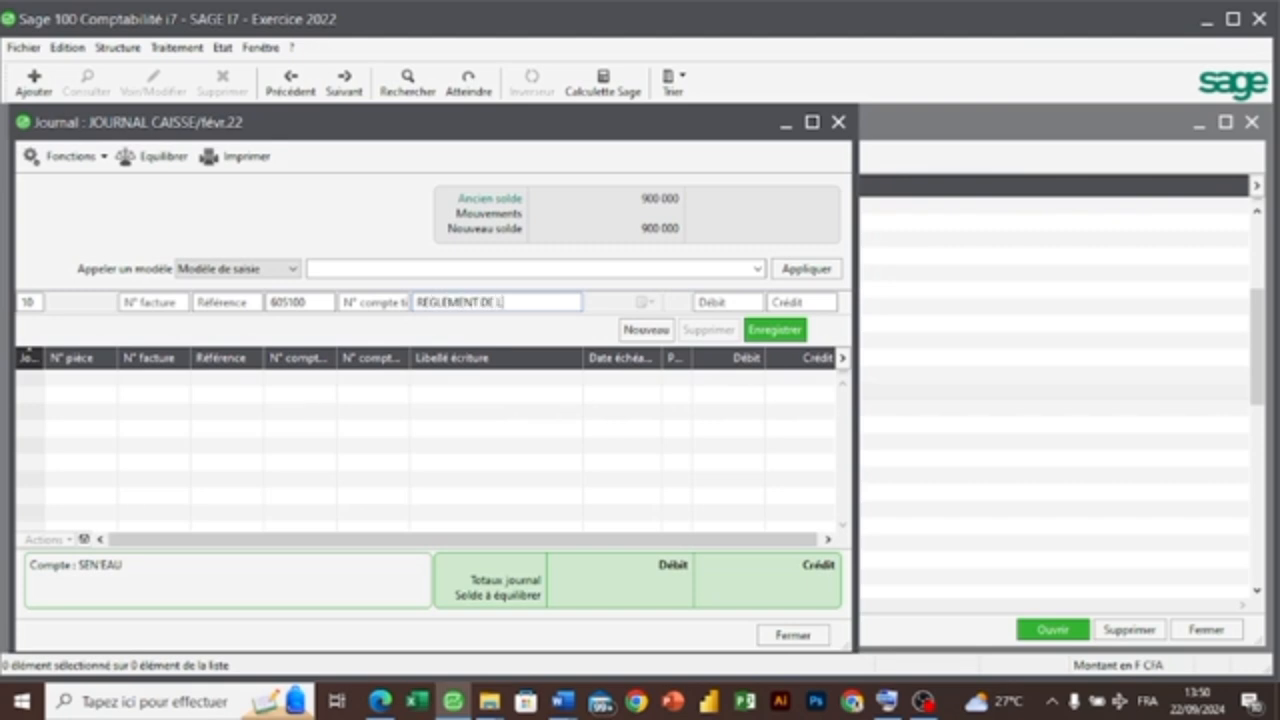
type("A FACTURE SEN")
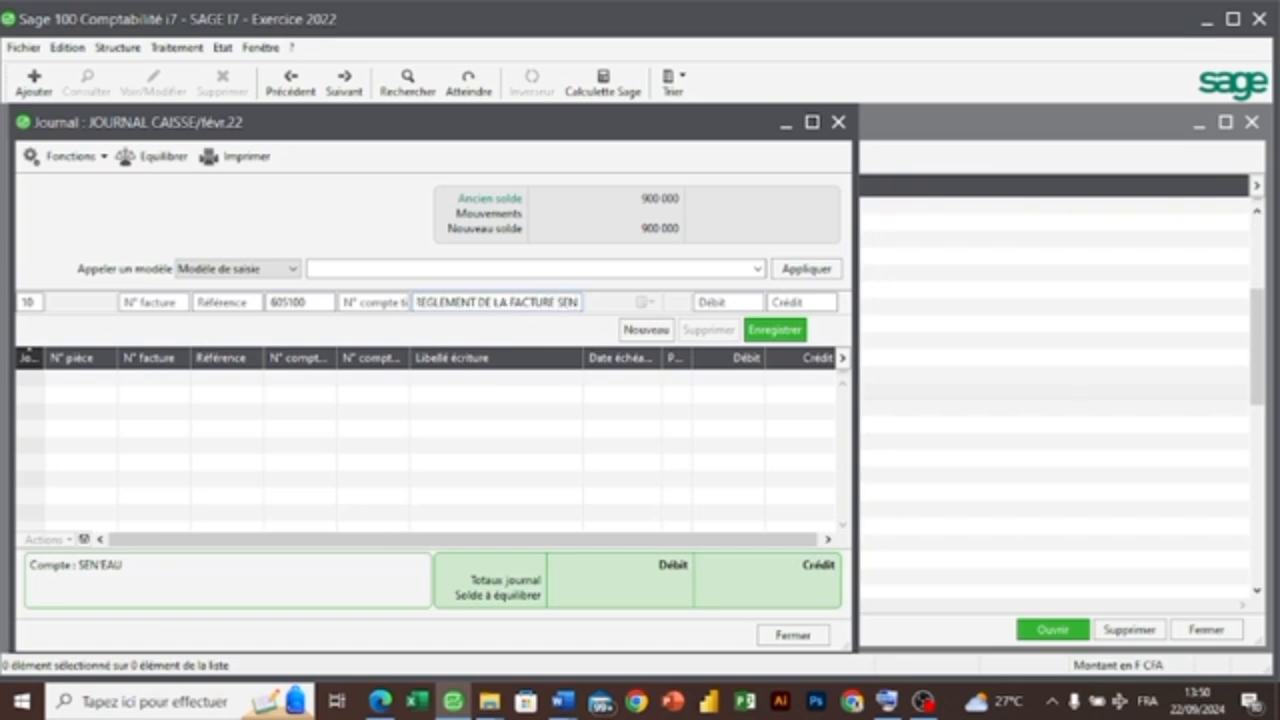
type("'E")
type("AU")
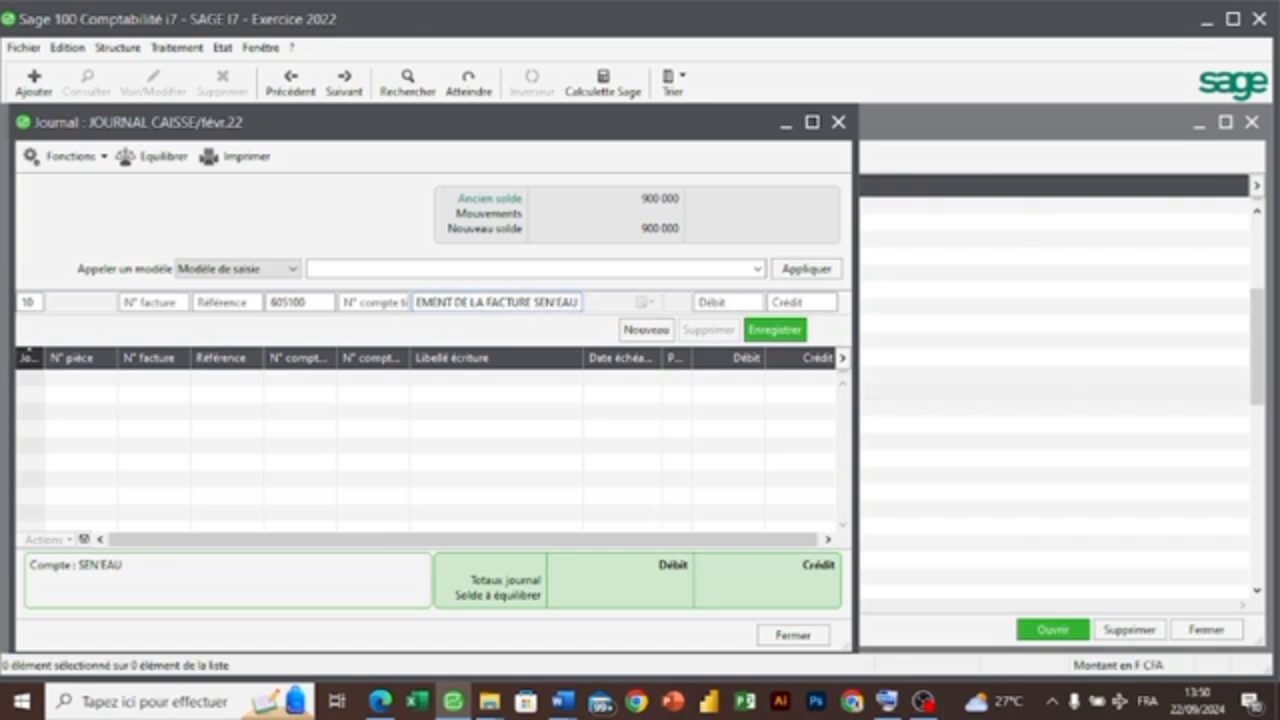
key("Tab")
key("Return")
- Record the SEN'EAU counterpart on cash account 571000 with a credit of 100000 and close the cash journal
key("Tab")
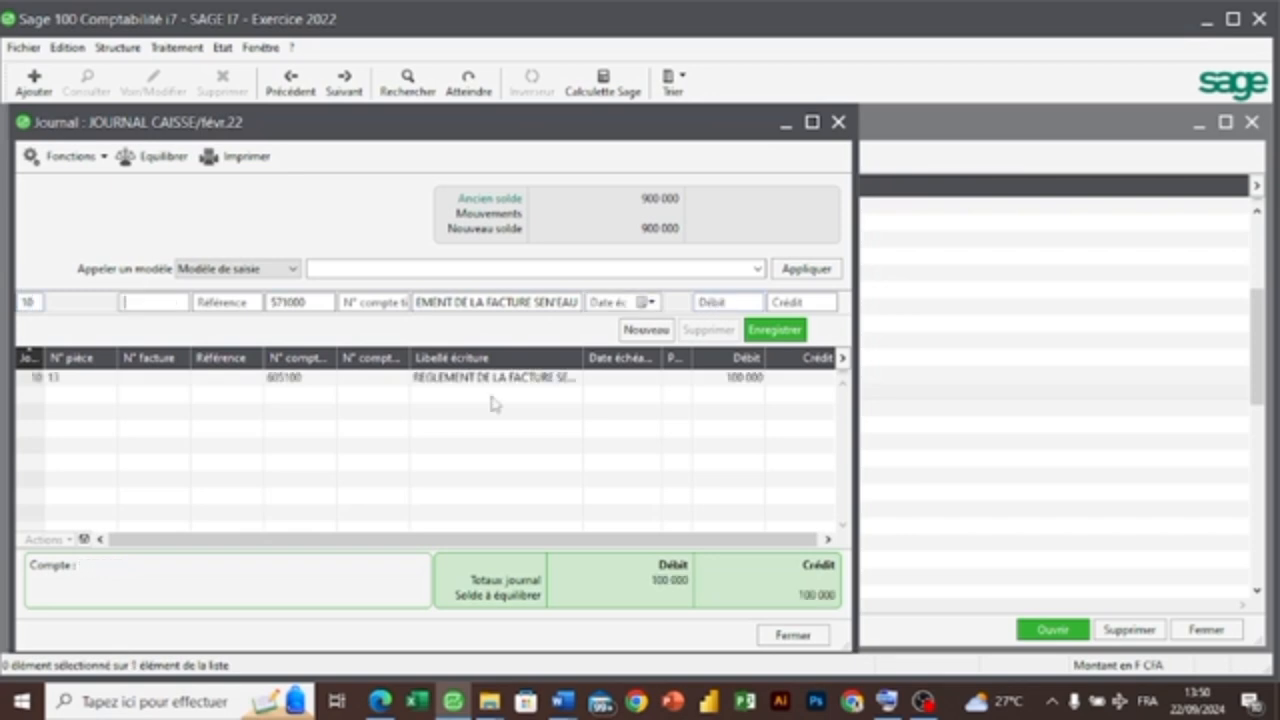
key("Tab")
key("Tab")
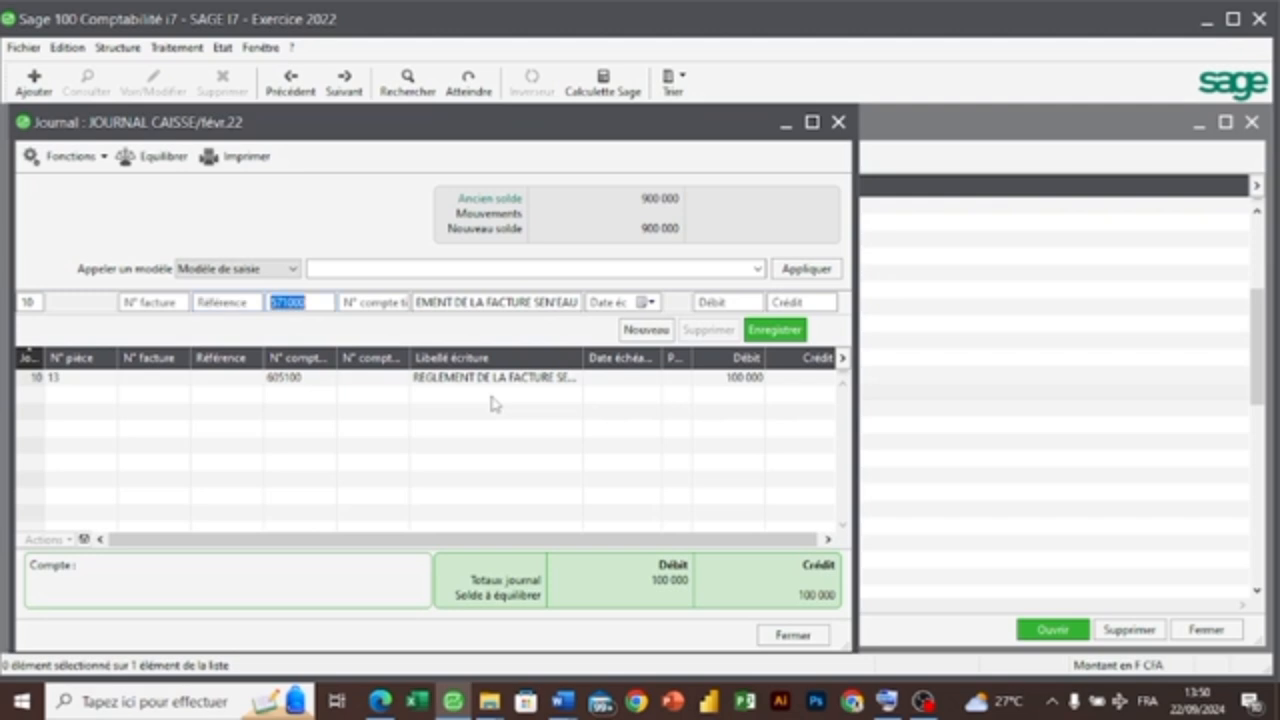
key("Tab")
key("Tab")
key("Return")
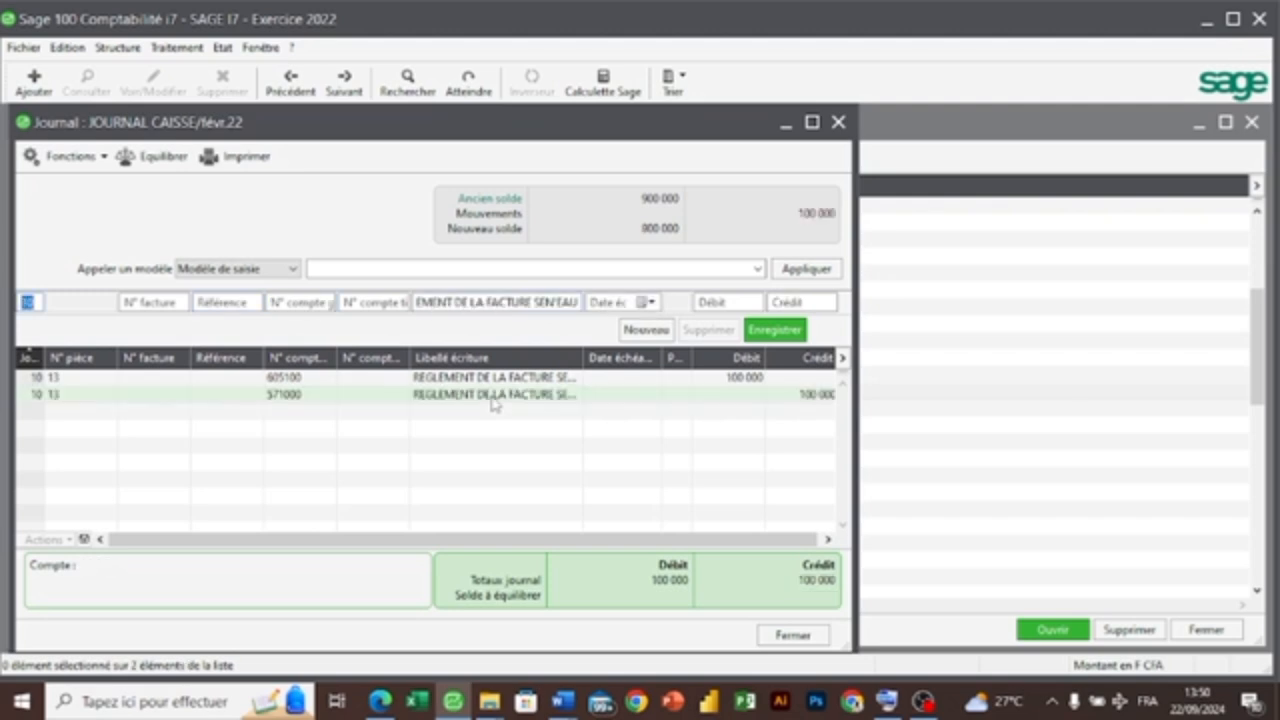
left_click(790, 636)
- Recheck the 15 February SENELEC cheque settlement in the case PDF and reopen the February 2022 bank journal in Sage
left_click(380, 702)
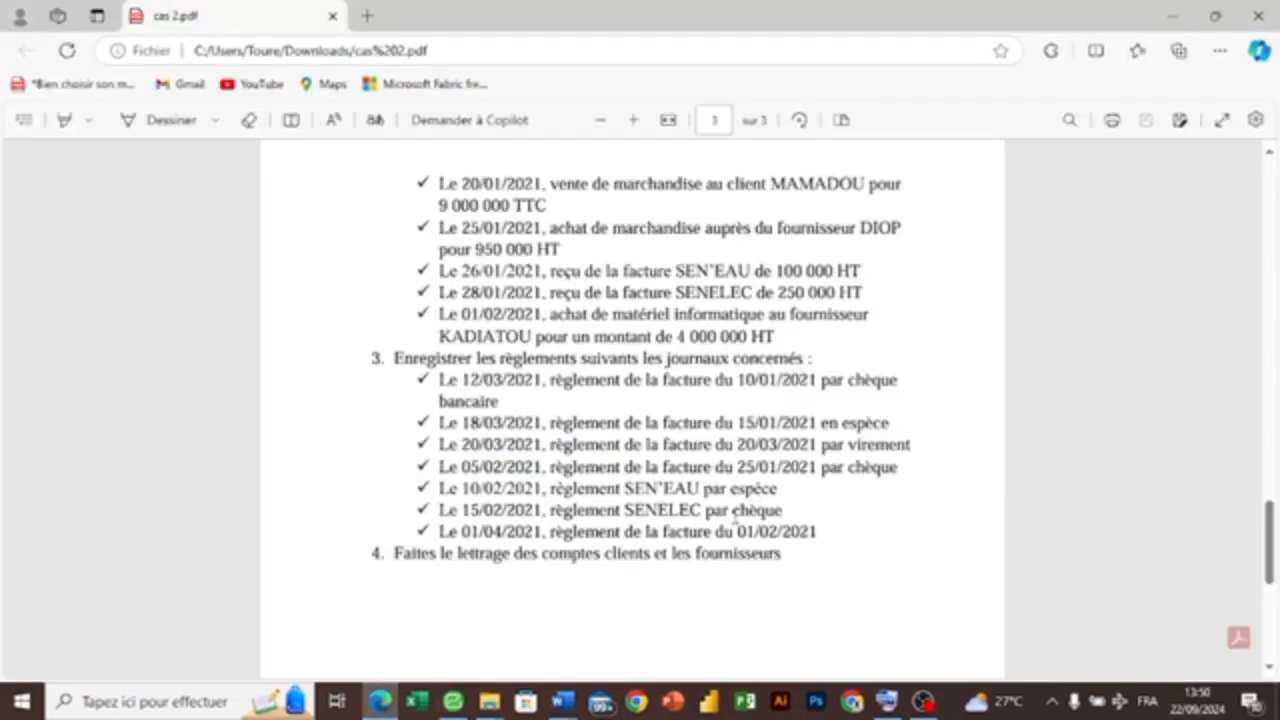
left_click(456, 702)
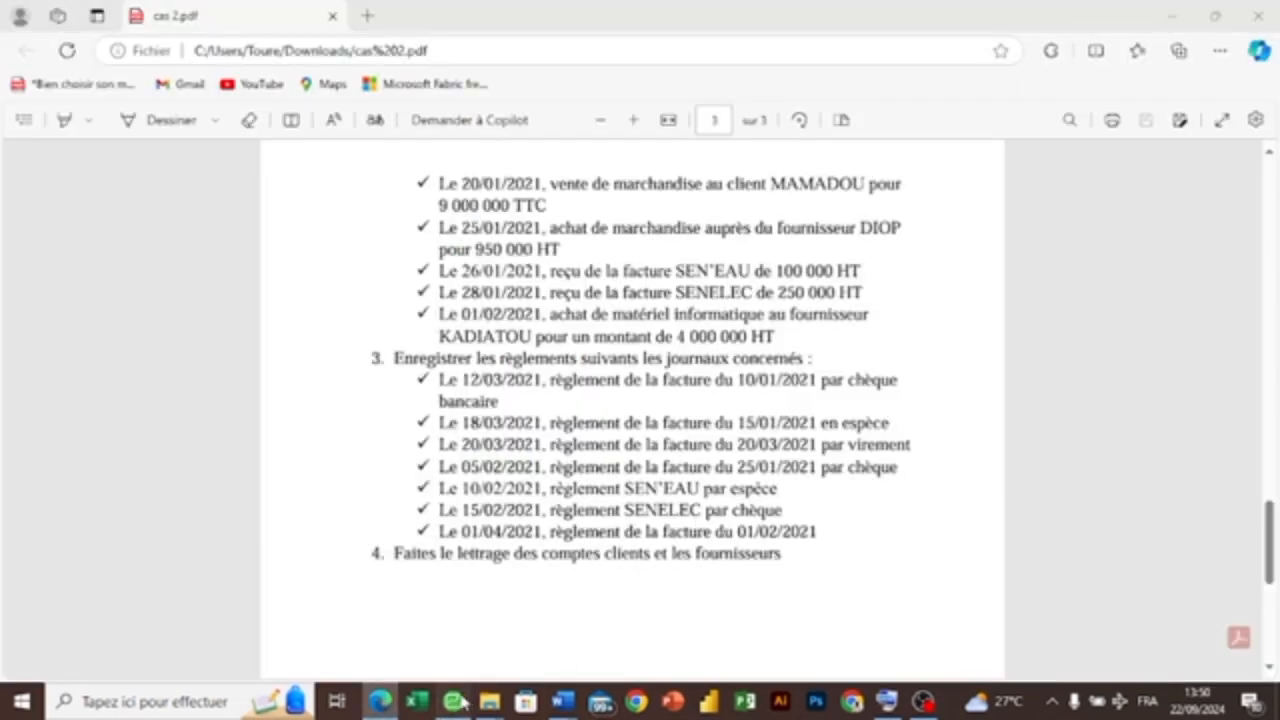
left_click(388, 702)
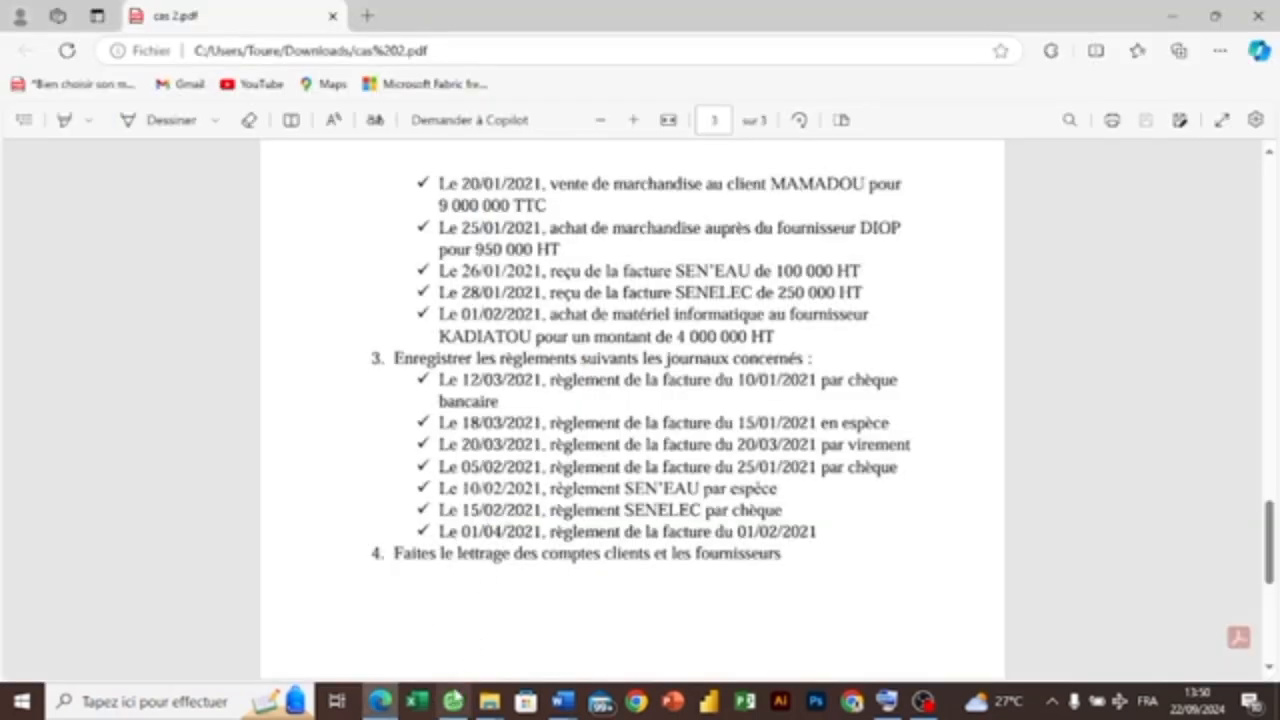
left_click(453, 702)
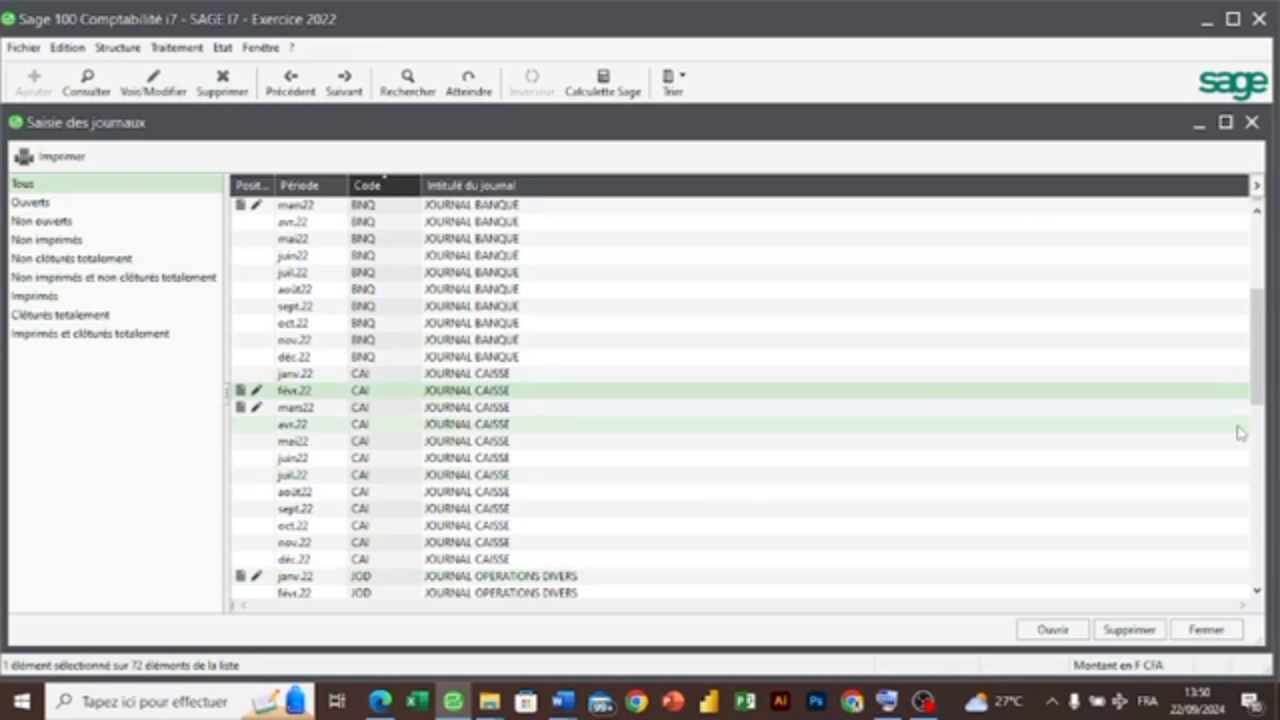
left_click_drag(1259, 360, 1258, 328)
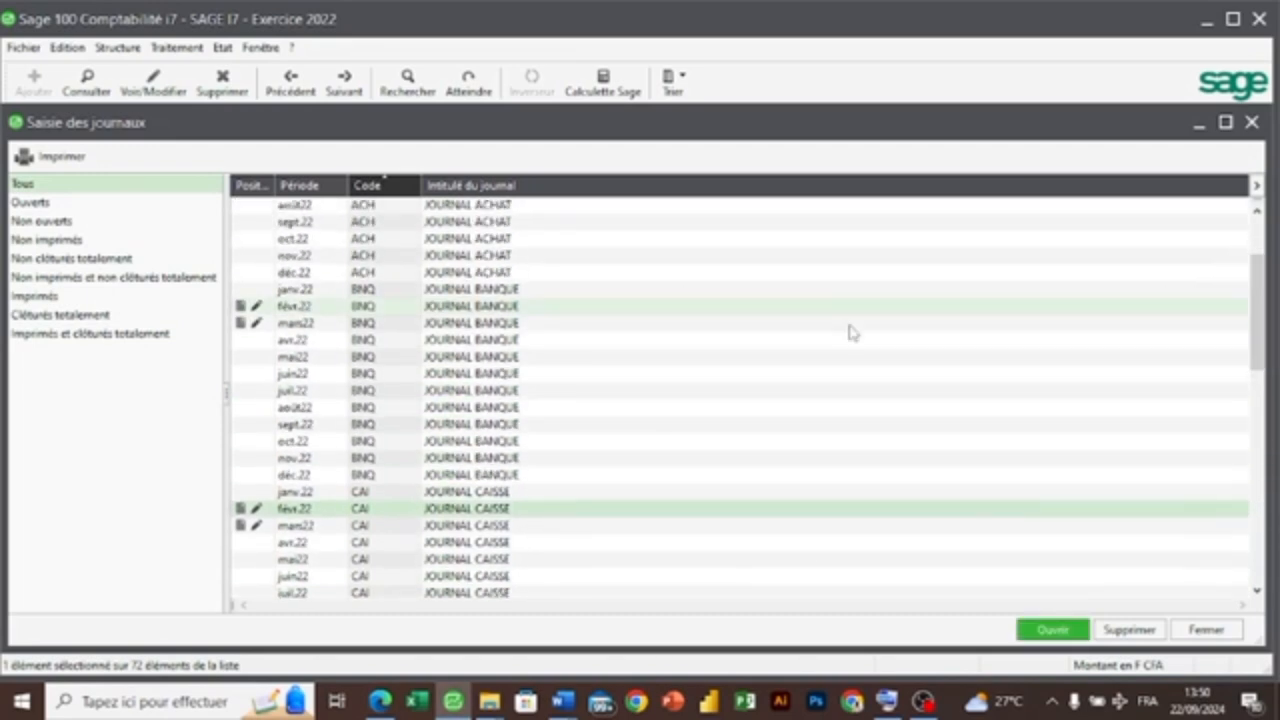
double_click(483, 305)
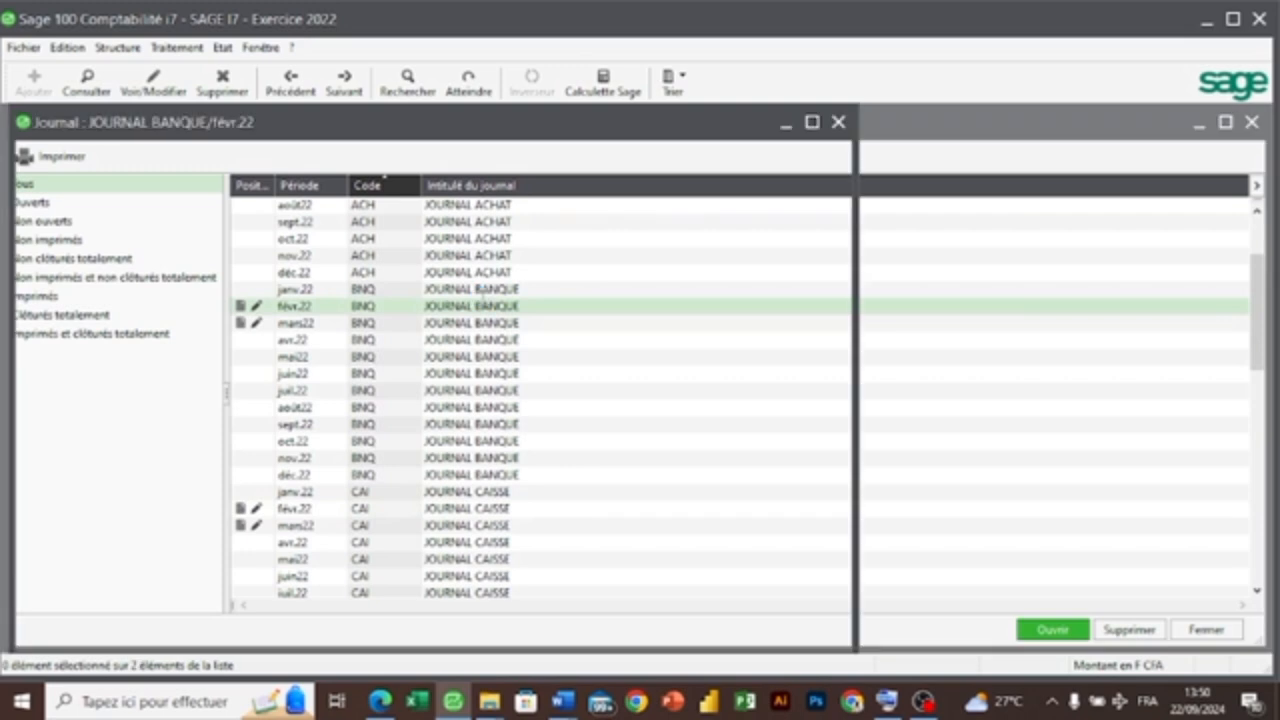
left_click(381, 703)
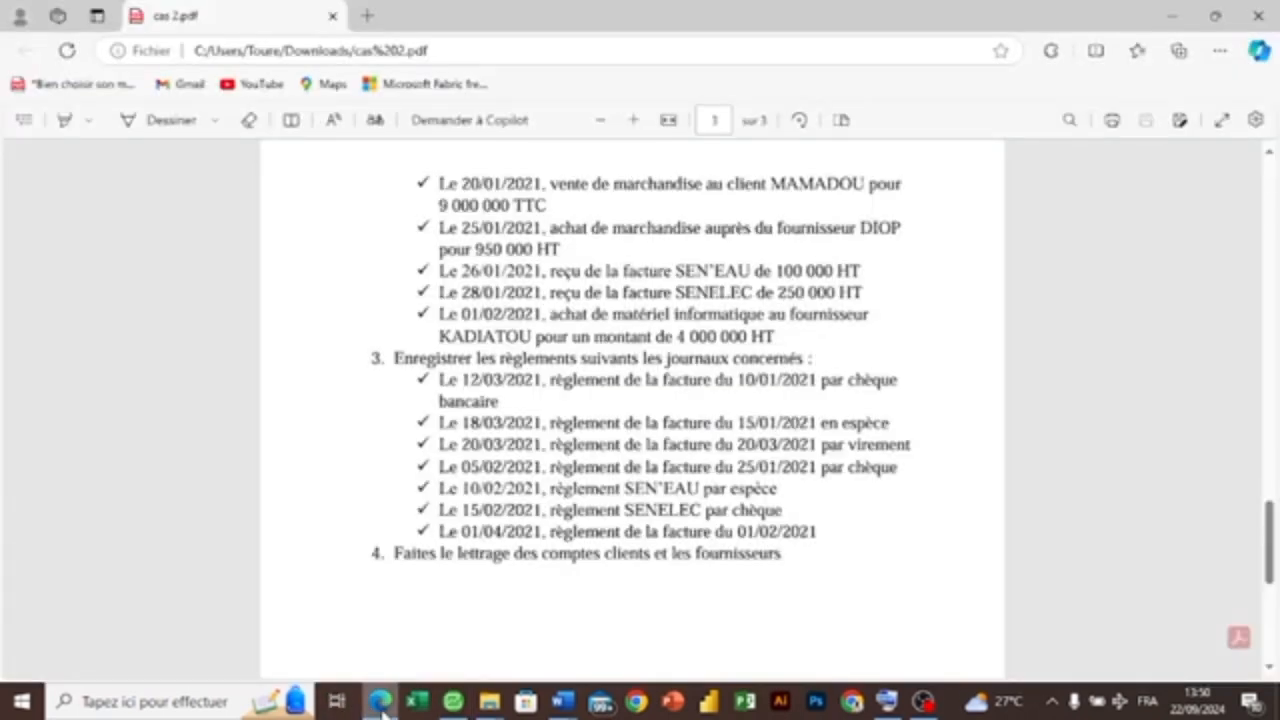
left_click(381, 703)
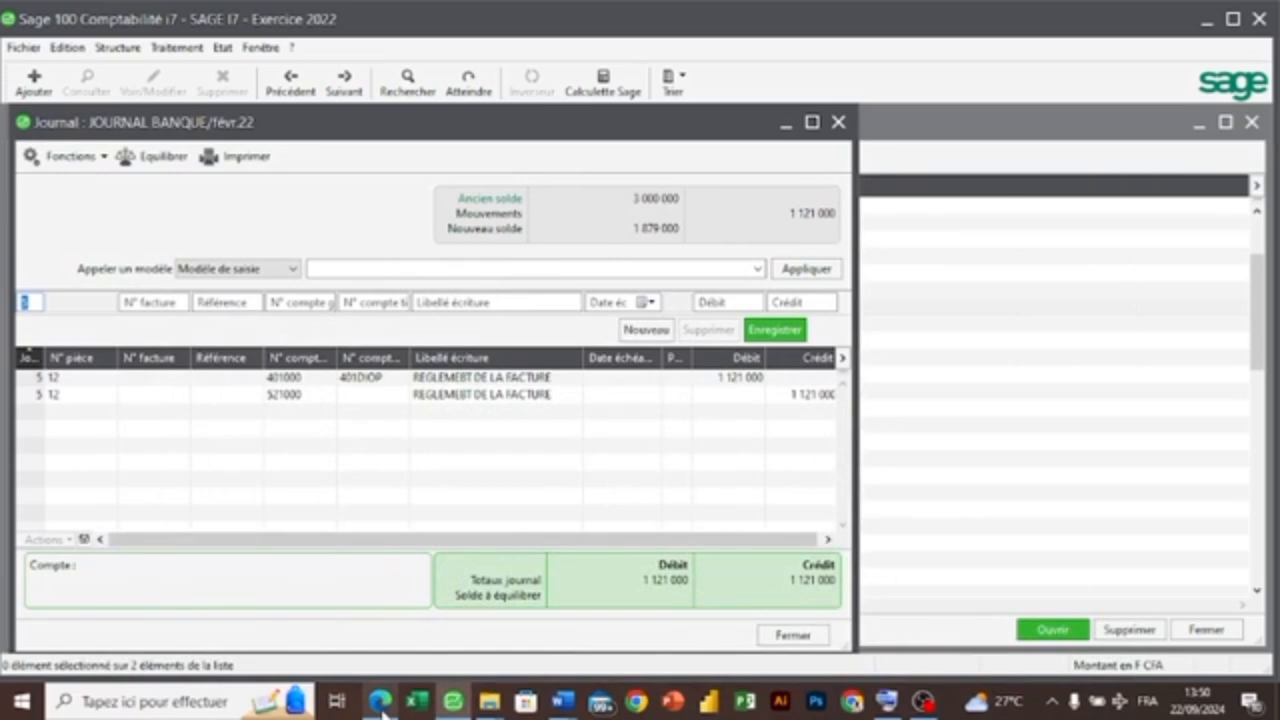
- Record a day 15 SENELEC line on account 605200, labelled "REGLEMENT DE LA FACTURE", with a debit of 250000
type("15")
key("Tab")
key("Tab")
key("Tab")
type("605200")
key("Tab")
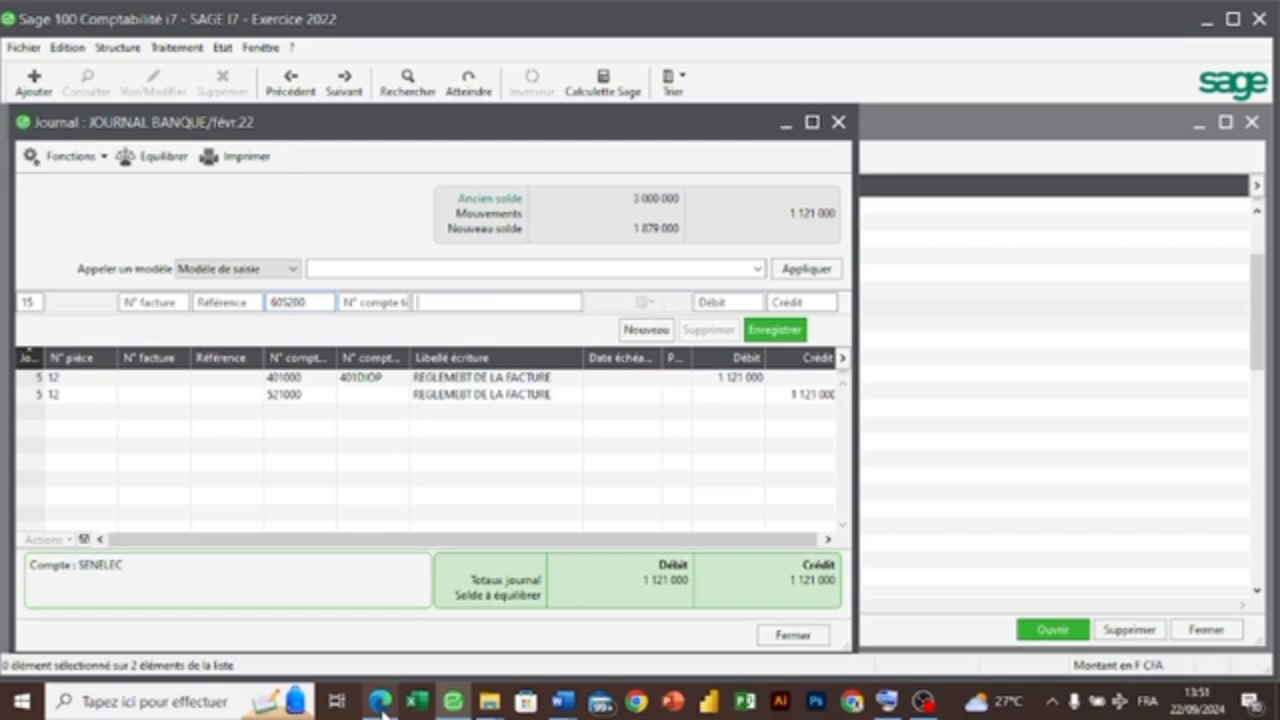
type("REGLEMENT DE L")
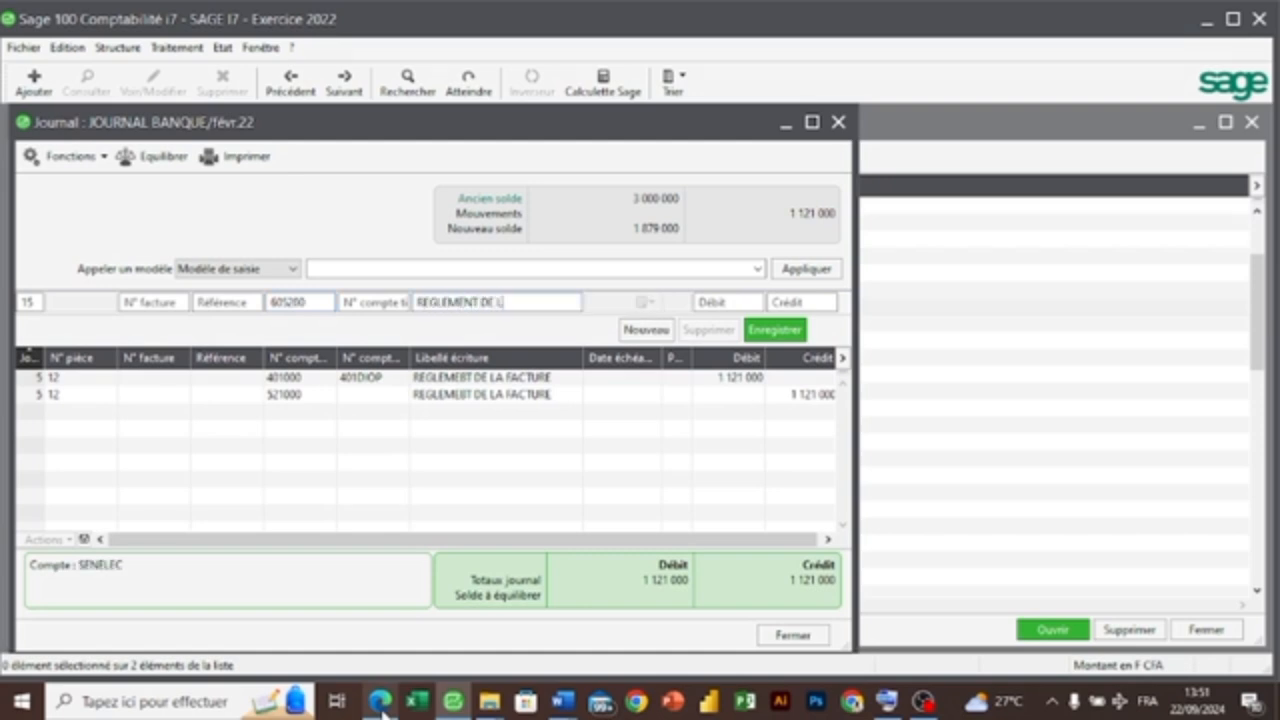
type("A FACTURE")
key("Tab")
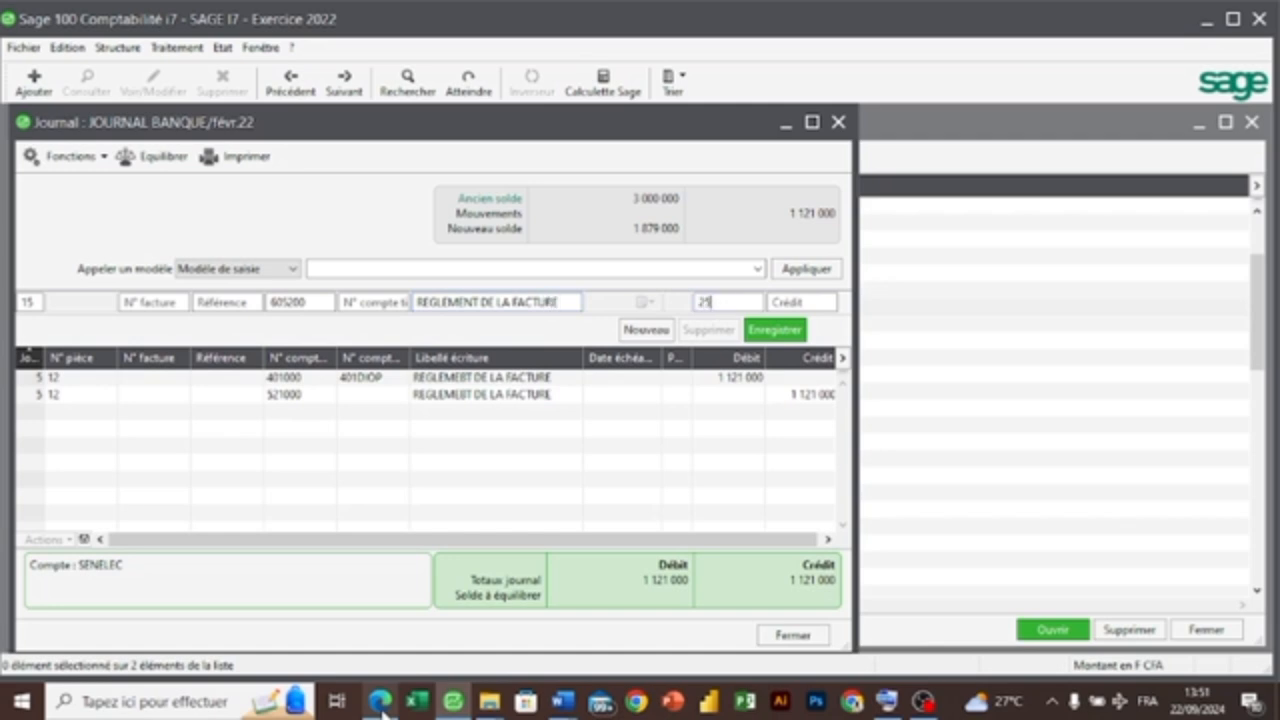
type("250000")
key("Return")
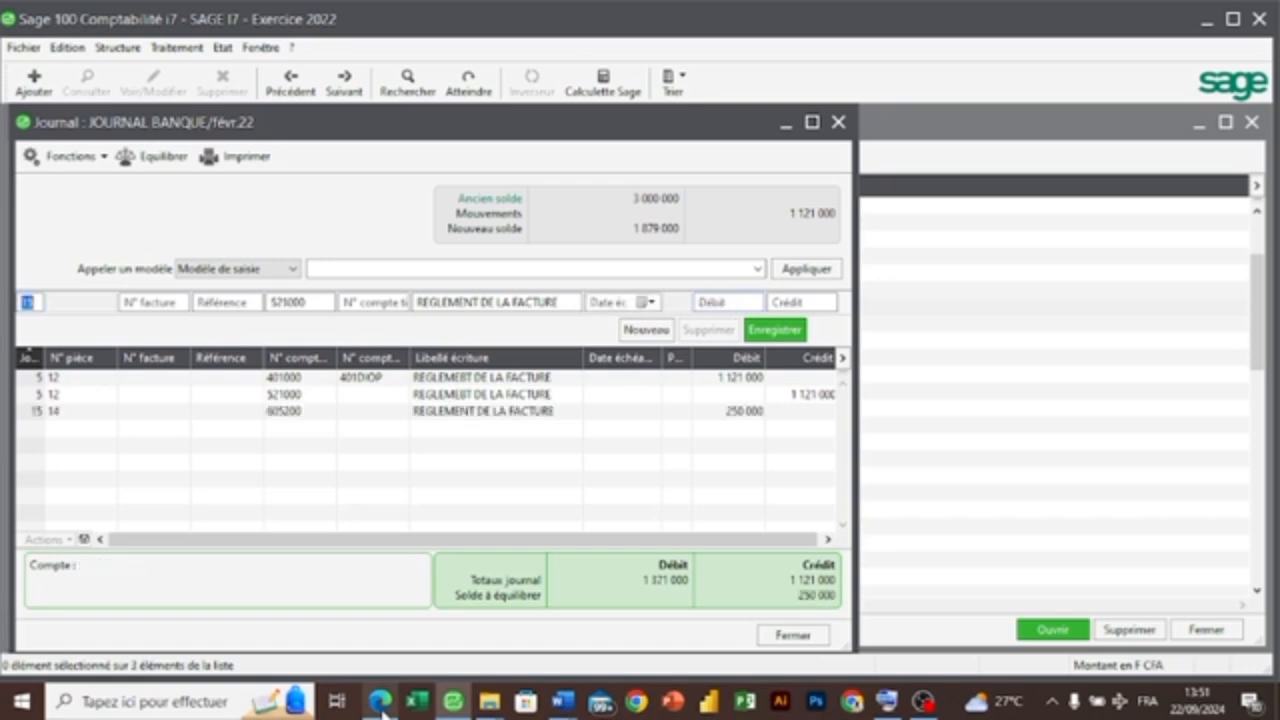
- Record the day 15 SENELEC counterpart on bank account 521000 with a credit of 250000 and close the bank journal
key("Tab")
key("Tab")
key("Tab")
key("Tab")
key("Tab")
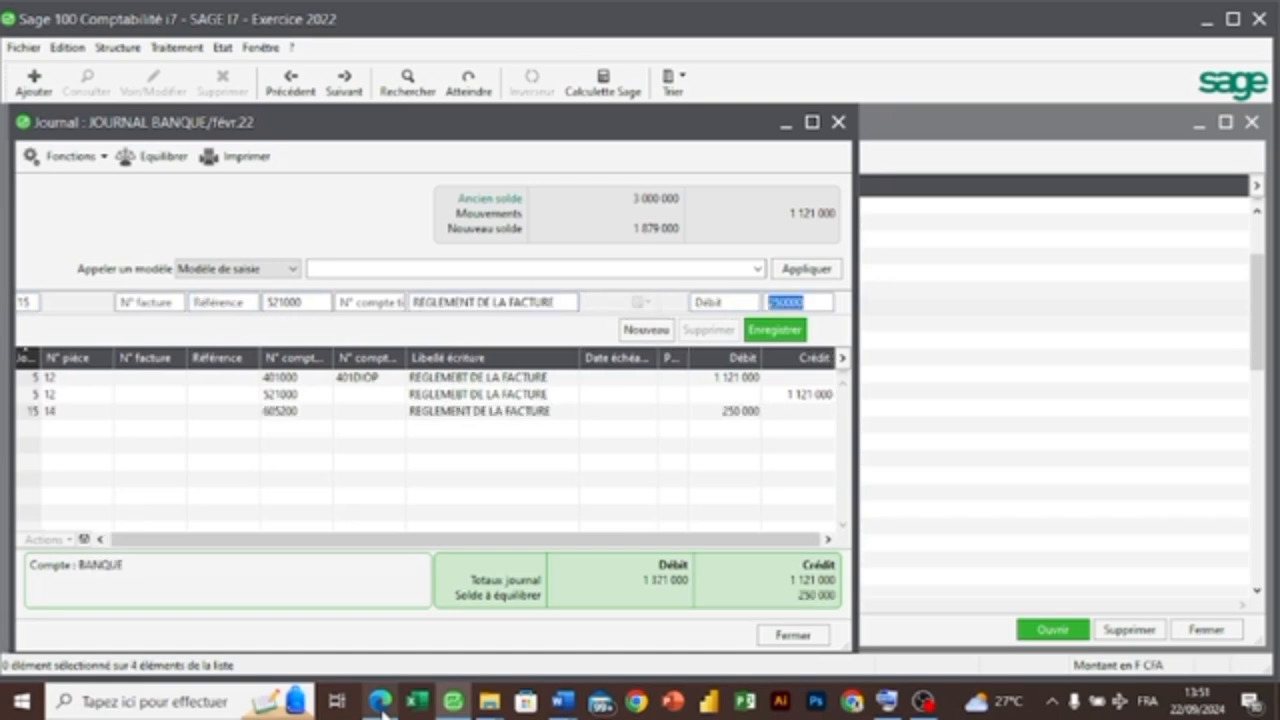
key("Return")
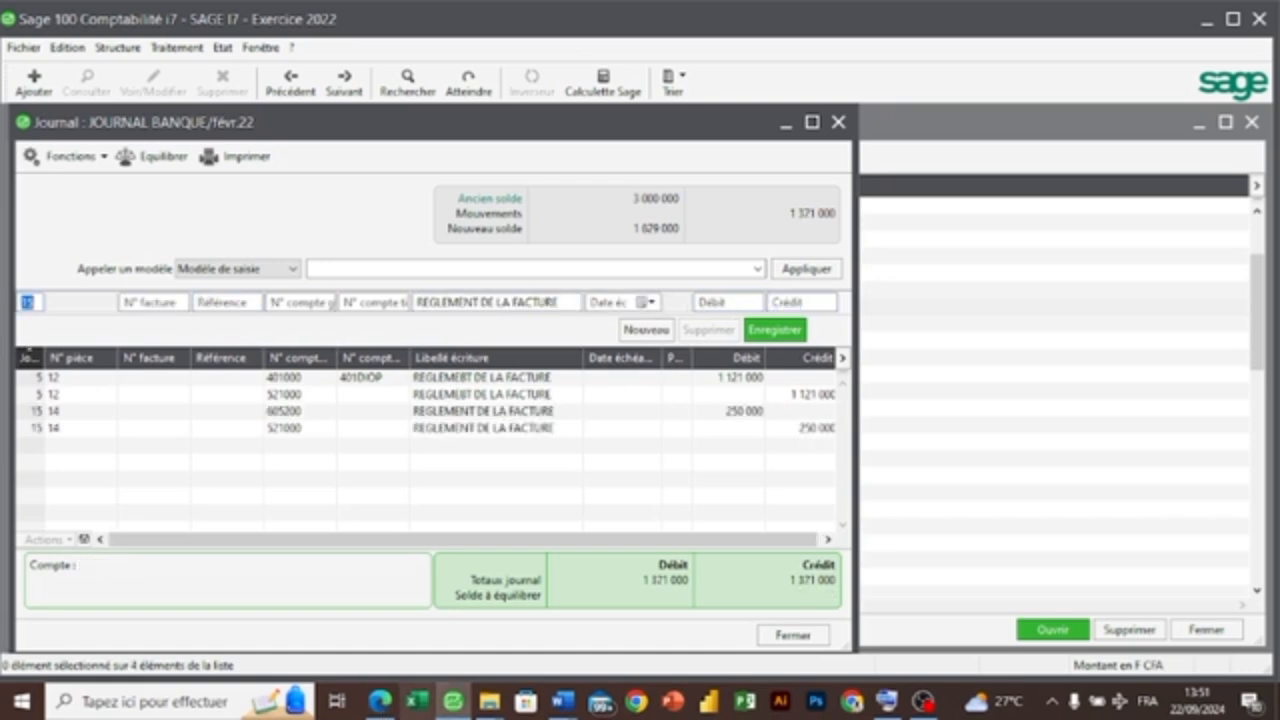
left_click(787, 640)
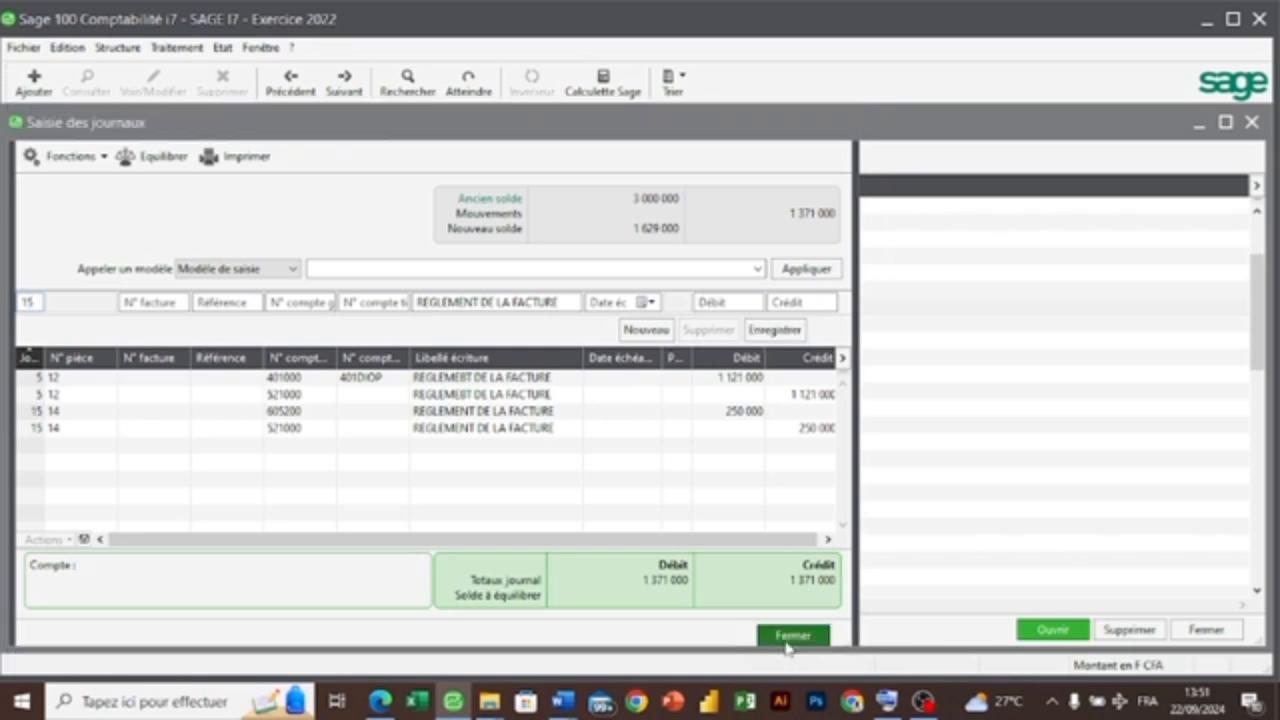
- Read the 1 April settlement in the case PDF and check the matching invoice in Sage's February 2022 purchase journal
mouse_move(390, 706)
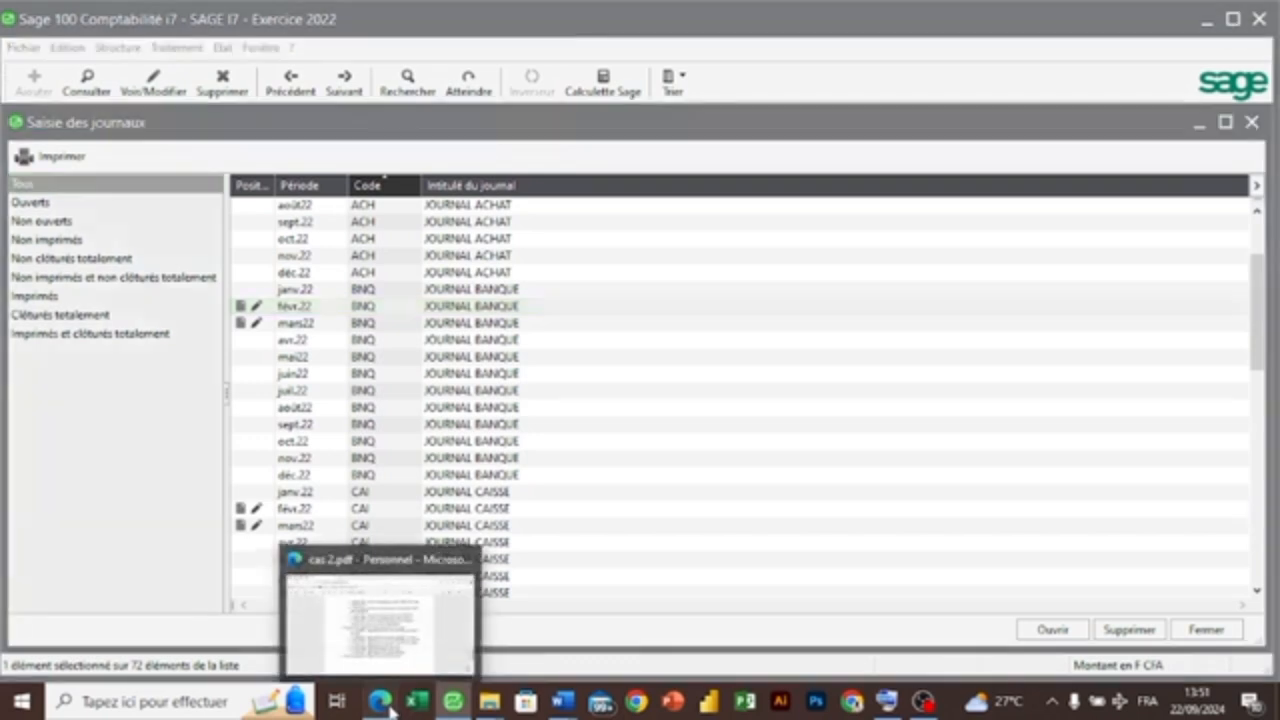
left_click(396, 600)
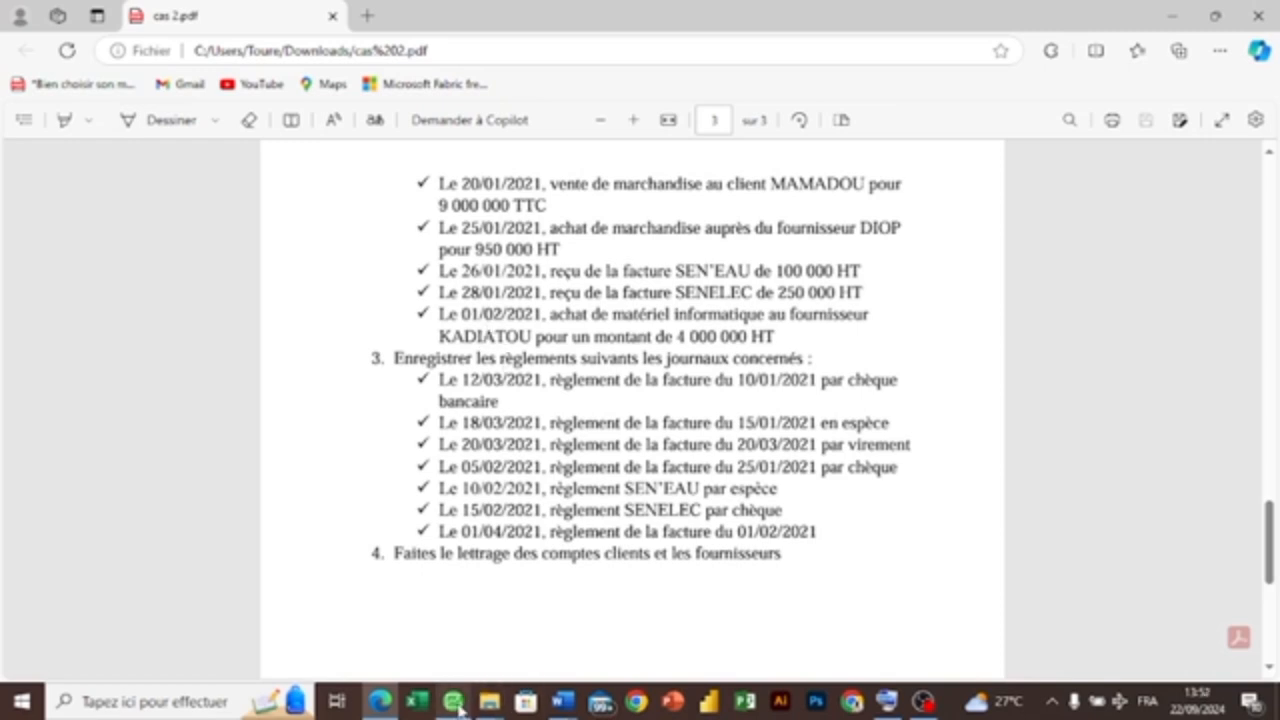
mouse_move(456, 706)
left_click(437, 606)
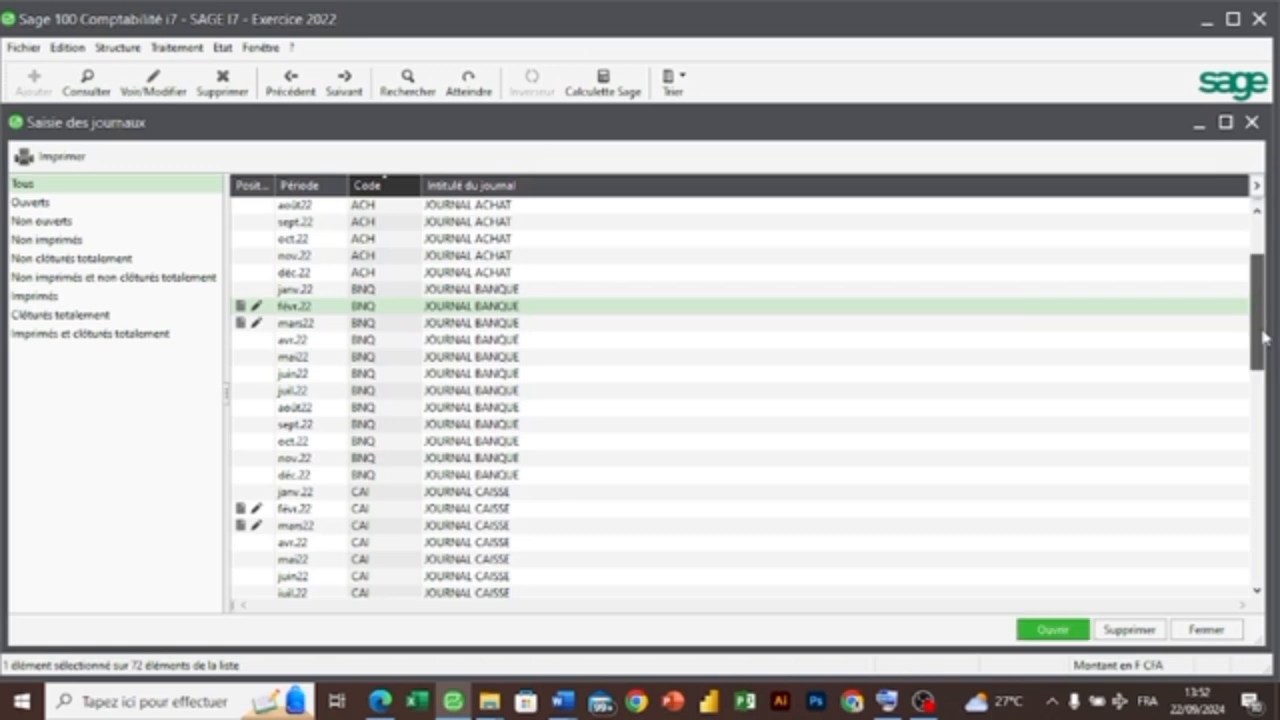
left_click_drag(1256, 300, 1255, 212)
double_click(880, 222)
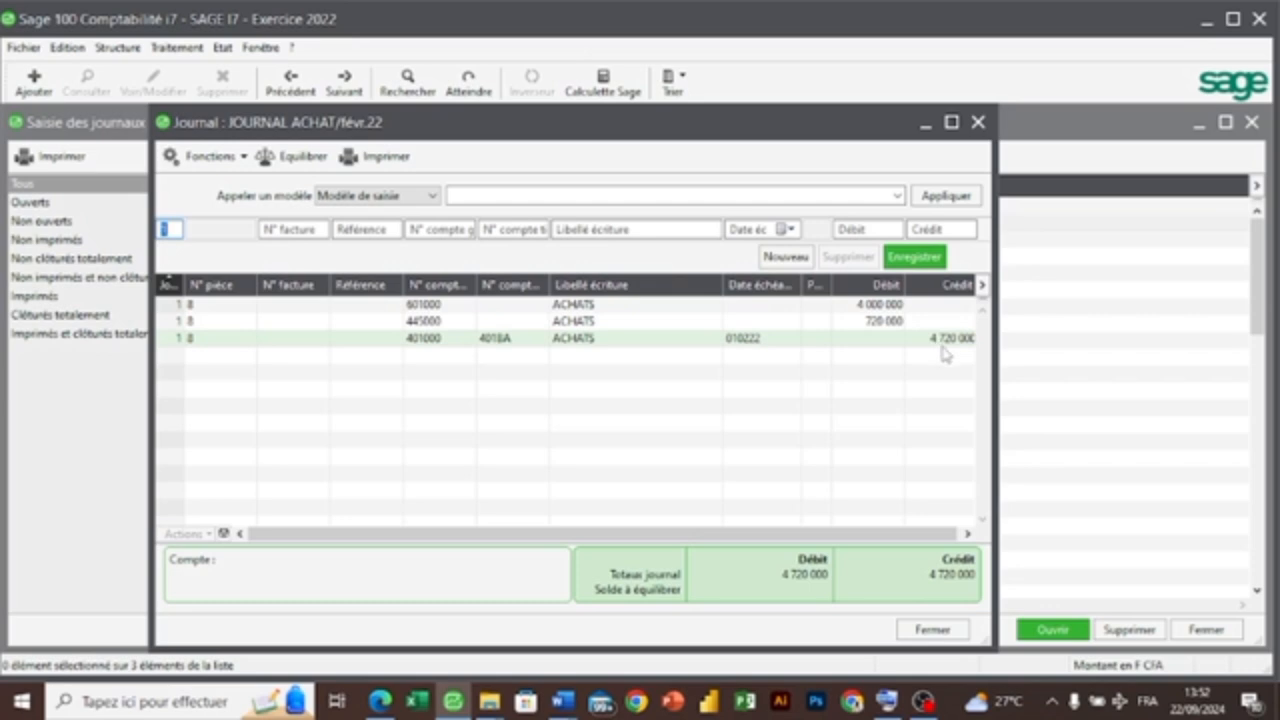
left_click(930, 630)
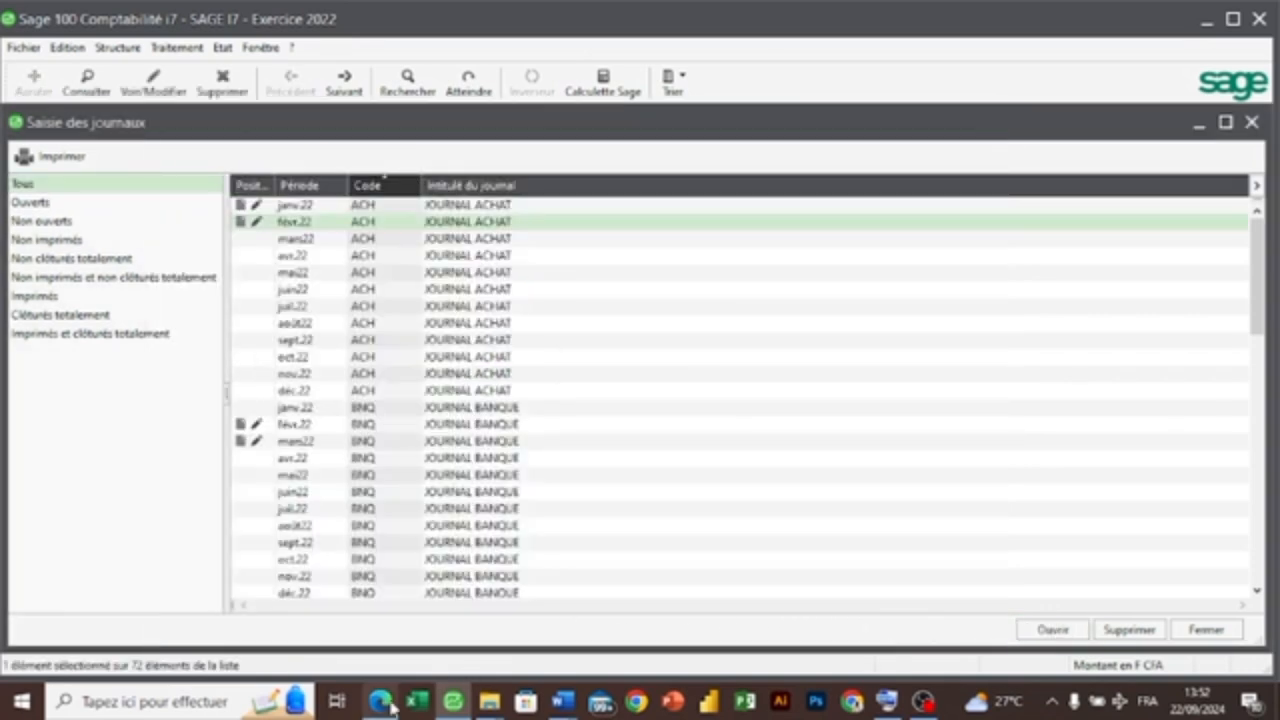
- Recheck the 1 April settlement in the case PDF and open the April 2022 cash journal in Sage
left_click(385, 703)
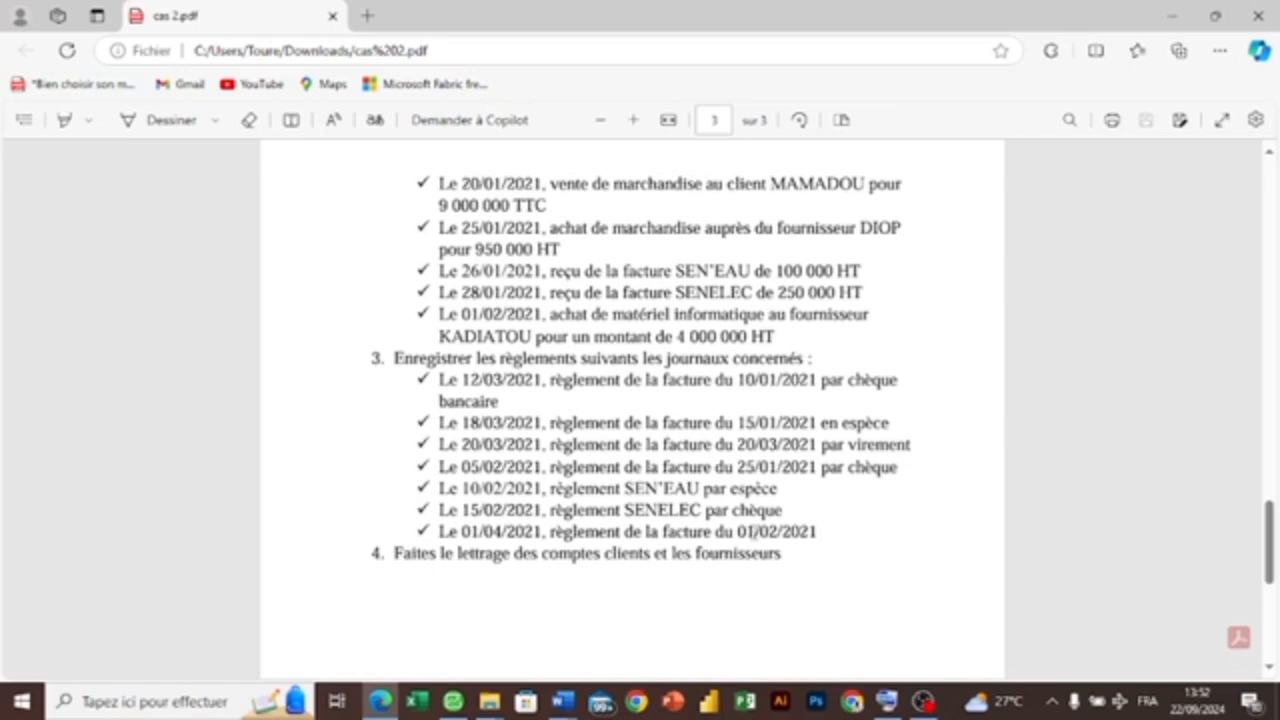
left_click(453, 700)
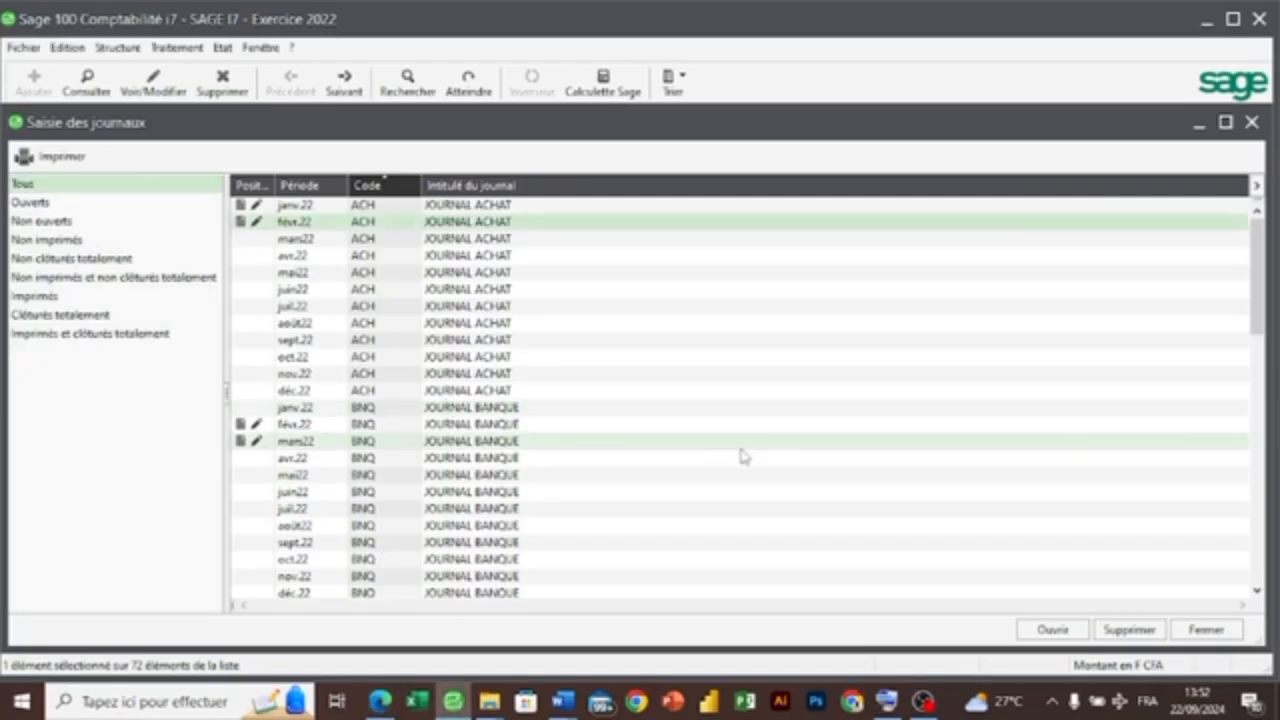
left_click_drag(1262, 303, 1262, 352)
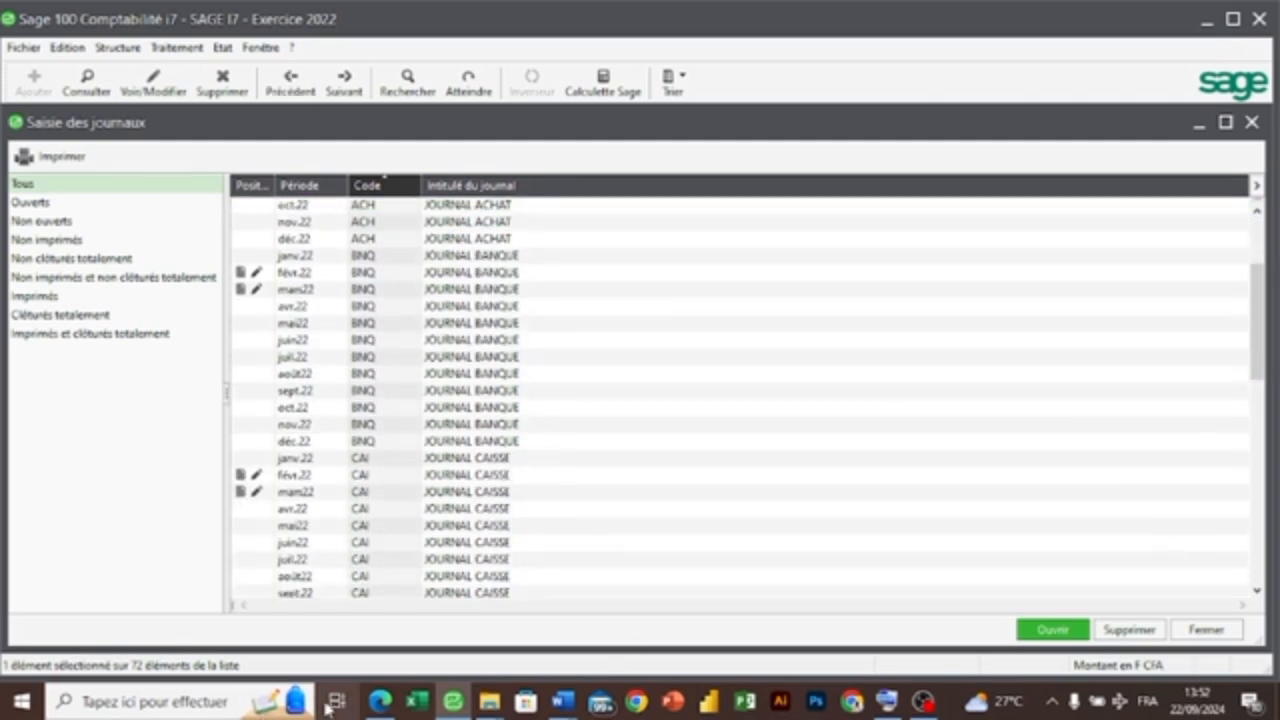
left_click(380, 702)
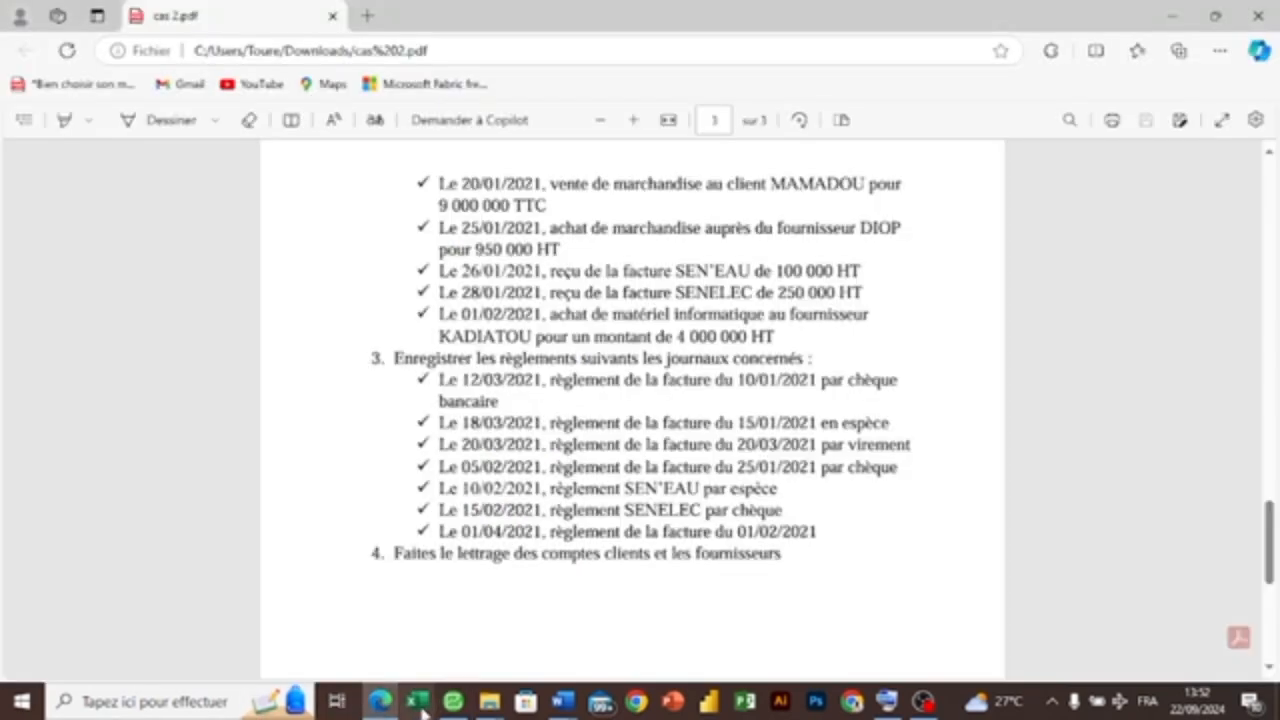
left_click(453, 703)
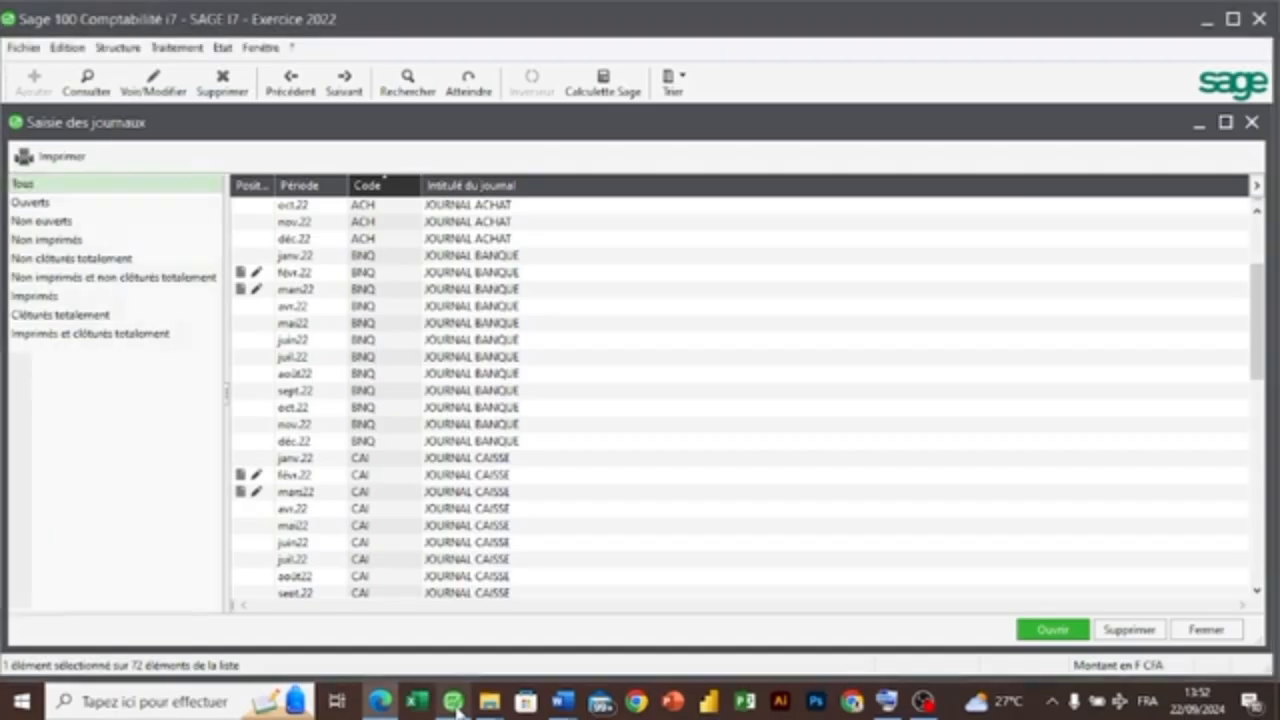
double_click(412, 508)
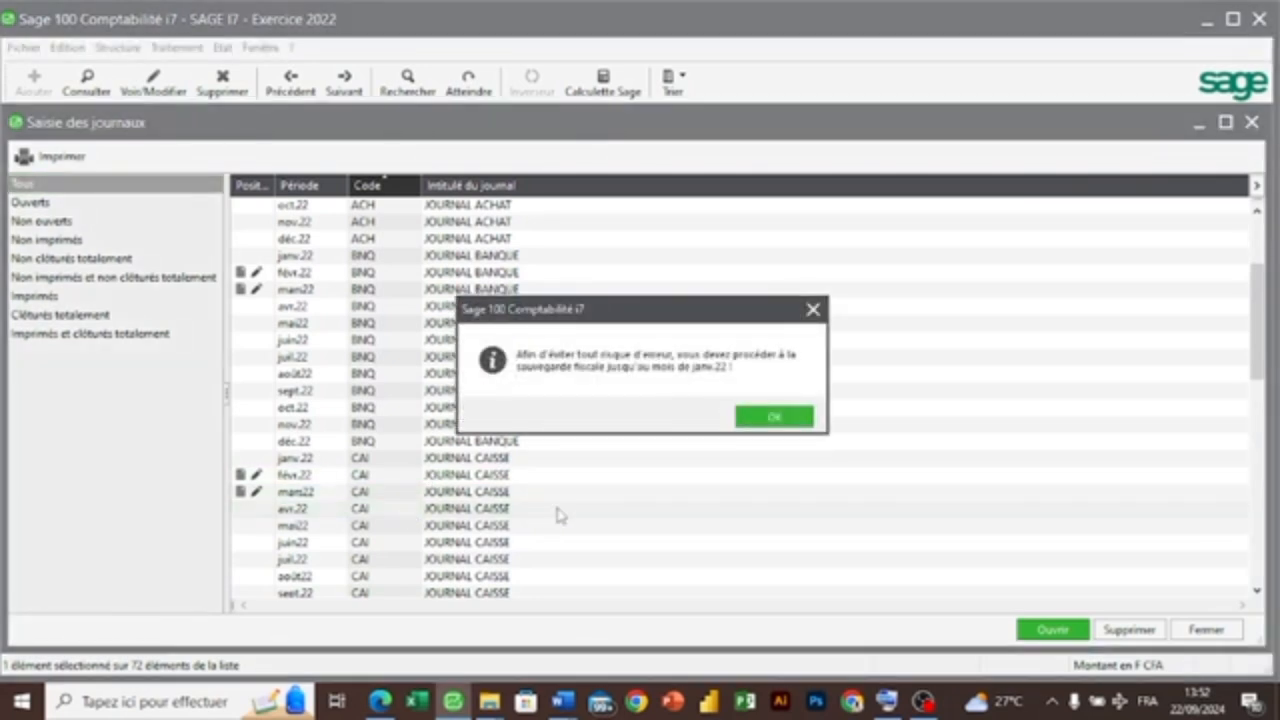
left_click(752, 417)
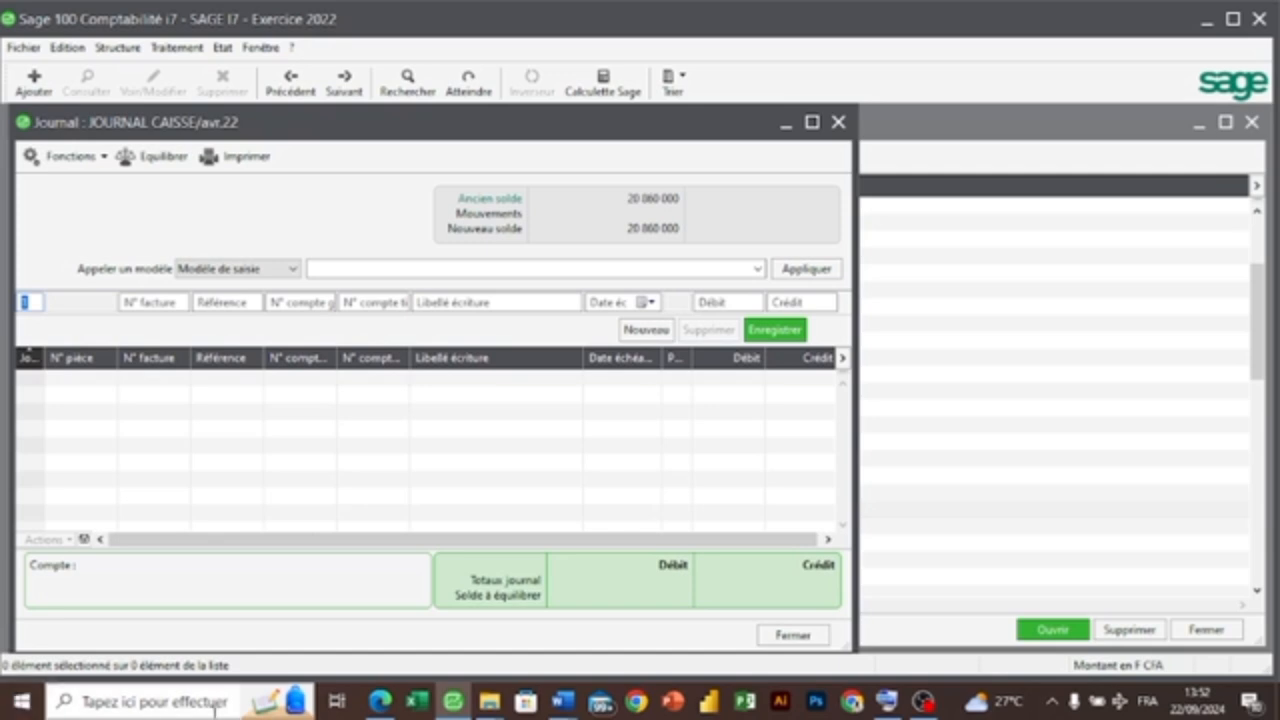
left_click(380, 702)
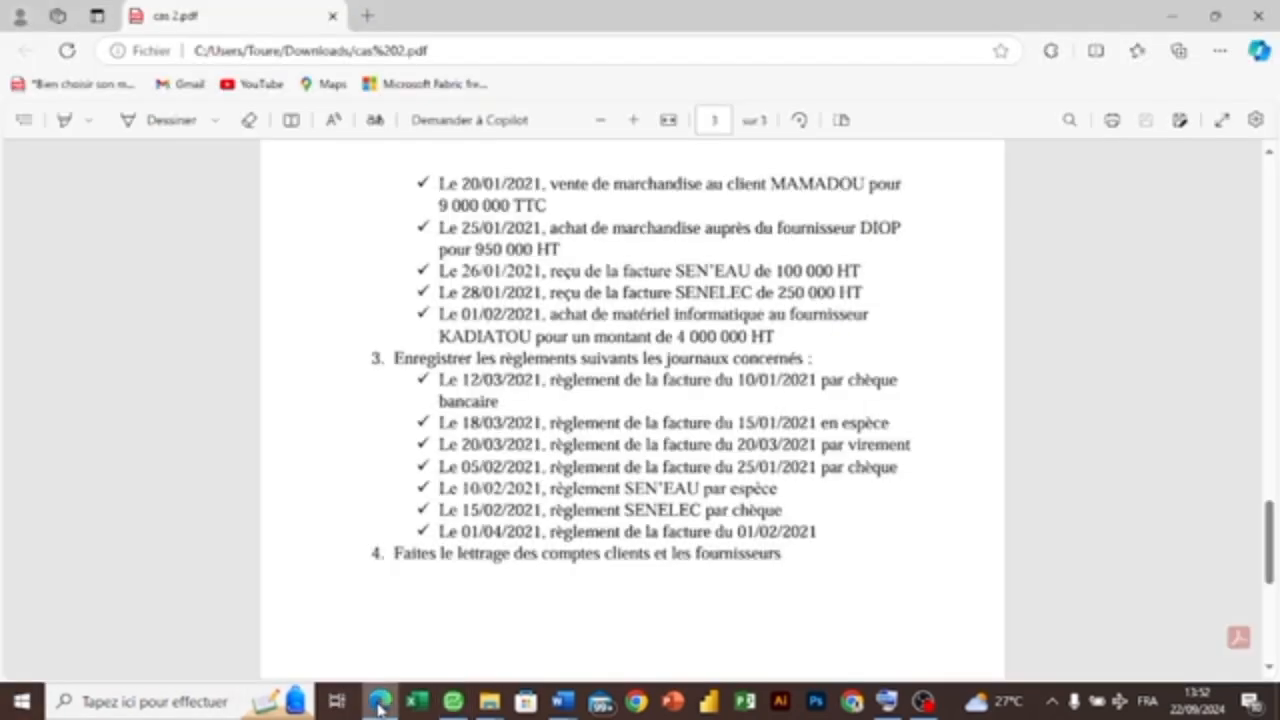
left_click(380, 702)
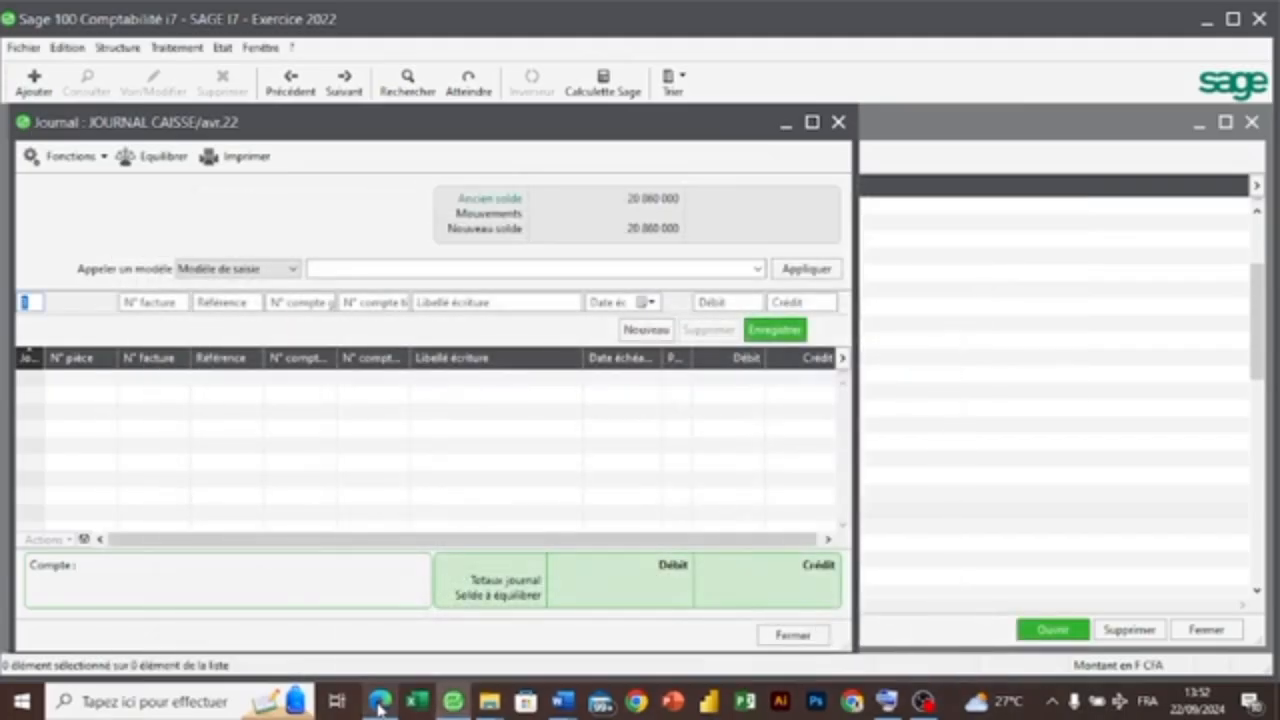
- Fill in a day 1 line on account 244000, labelled "REGLEMENT DE LA FACTURE", up to the debit amount
key("Tab")
key("Tab")
key("Tab")
type("244000")
key("Tab")
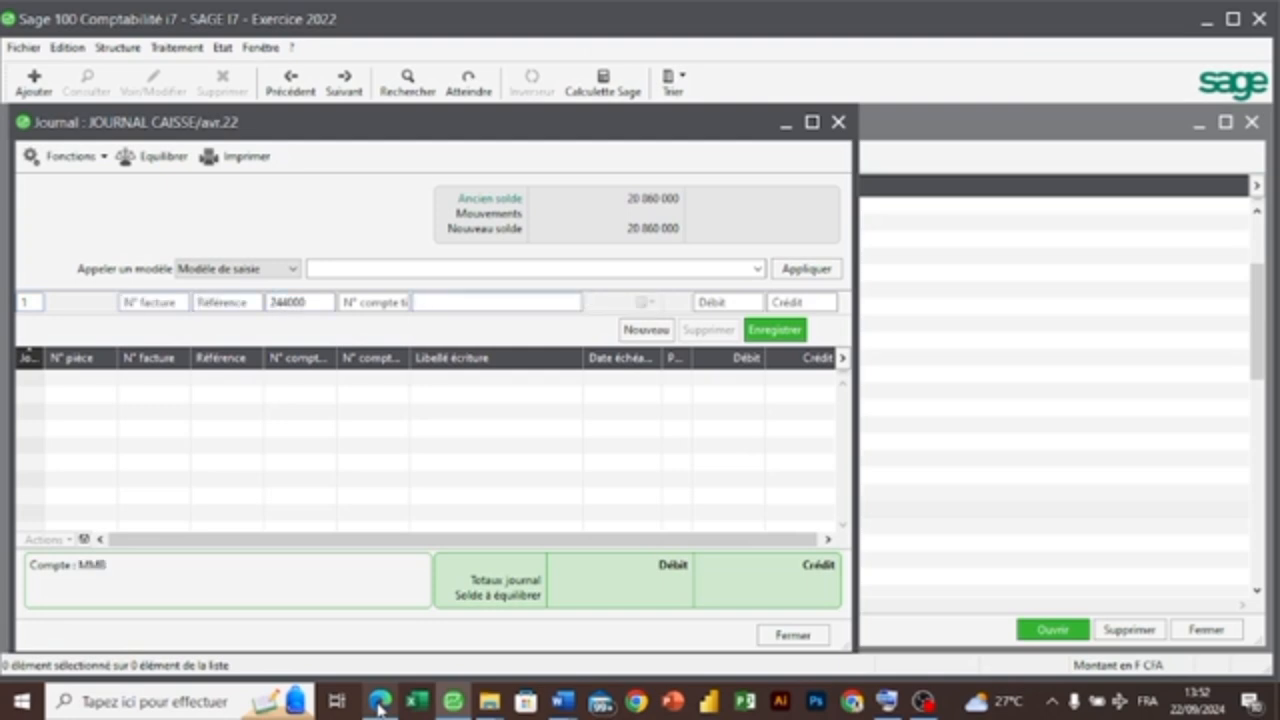
type("REGLEMENT DE LA")
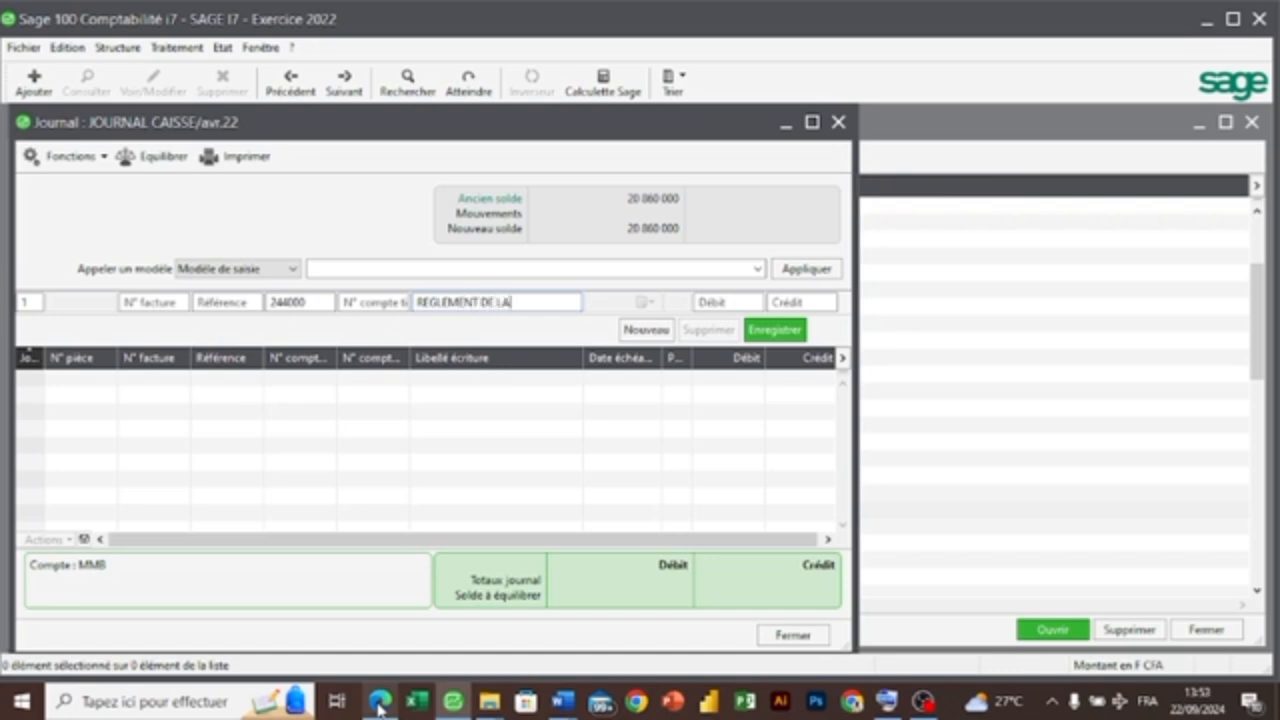
type(" FACTURE")
key("Tab")
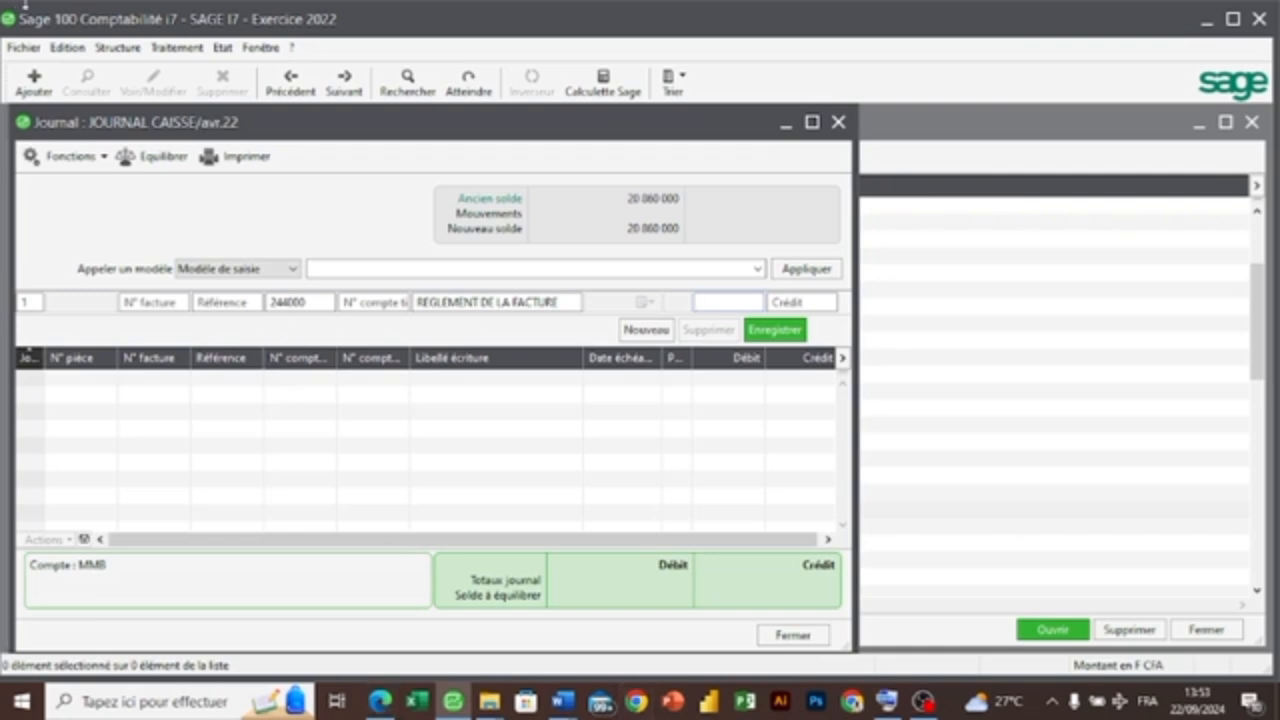
- Look up the 1 February invoice total in the February 2022 purchase journal and return to the April cash journal
left_click(174, 47)
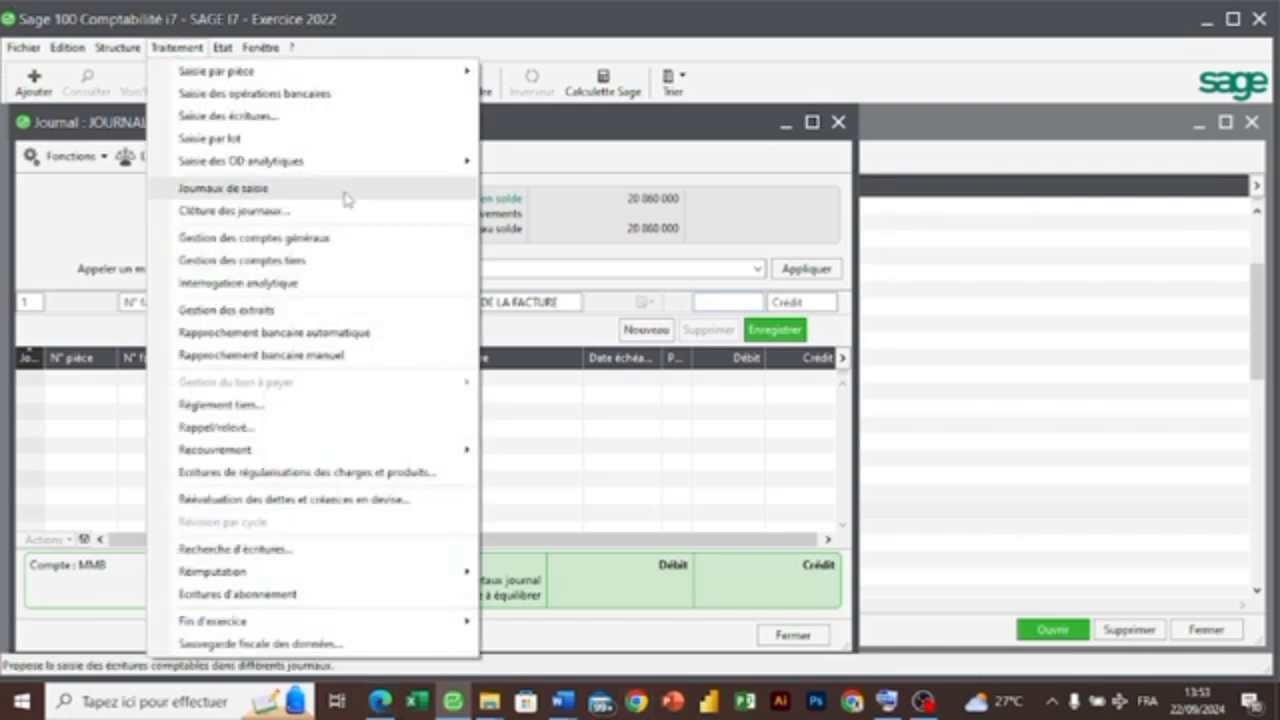
left_click(342, 193)
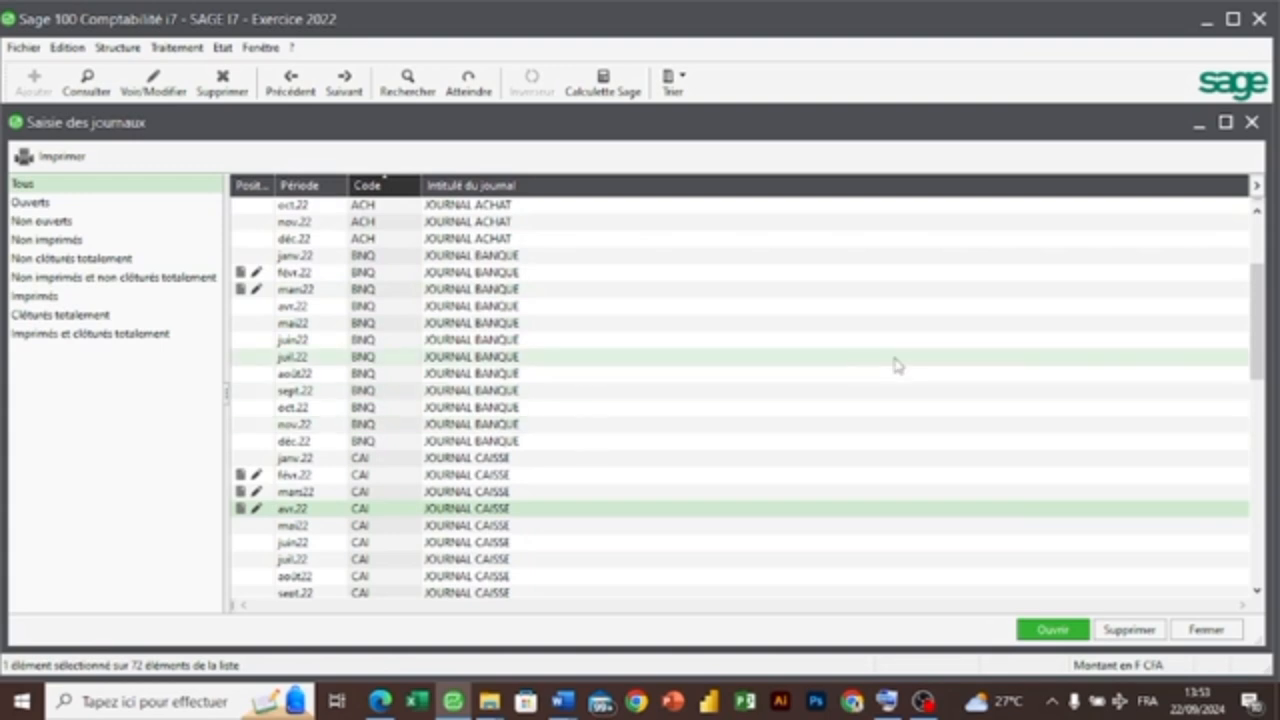
scroll(1258, 318, "up", 3)
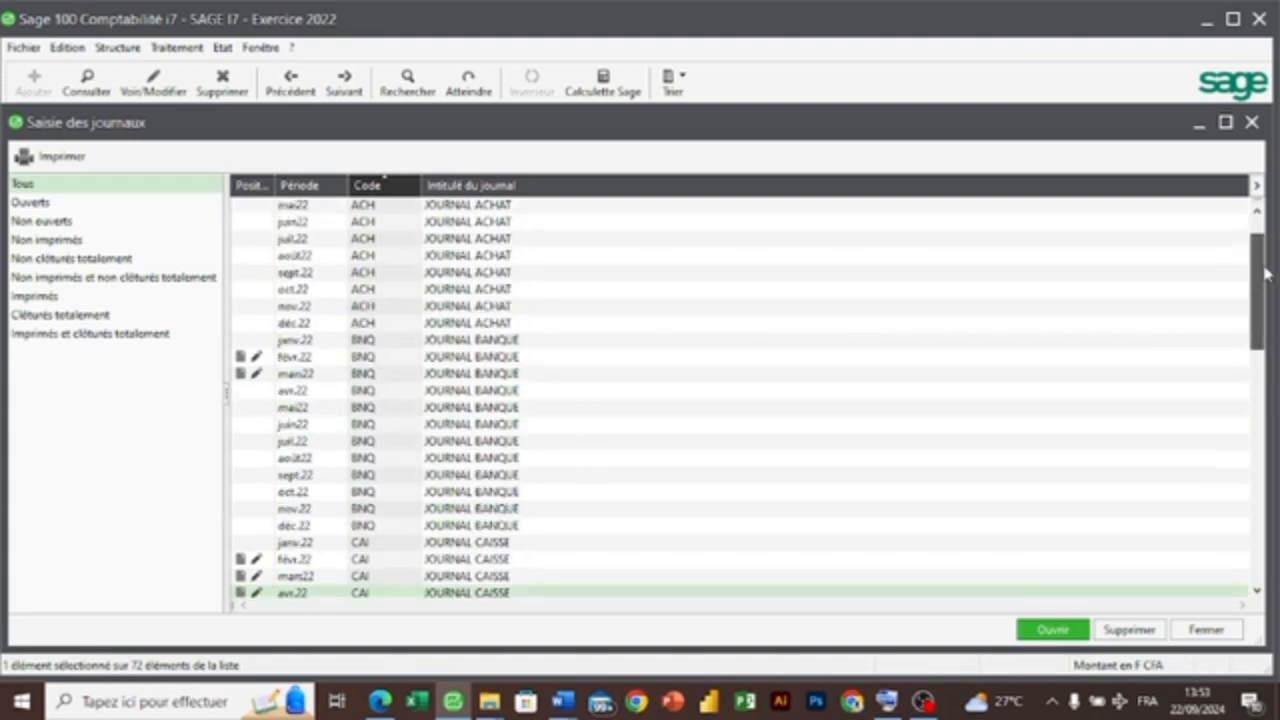
left_click(786, 228)
left_click(682, 236)
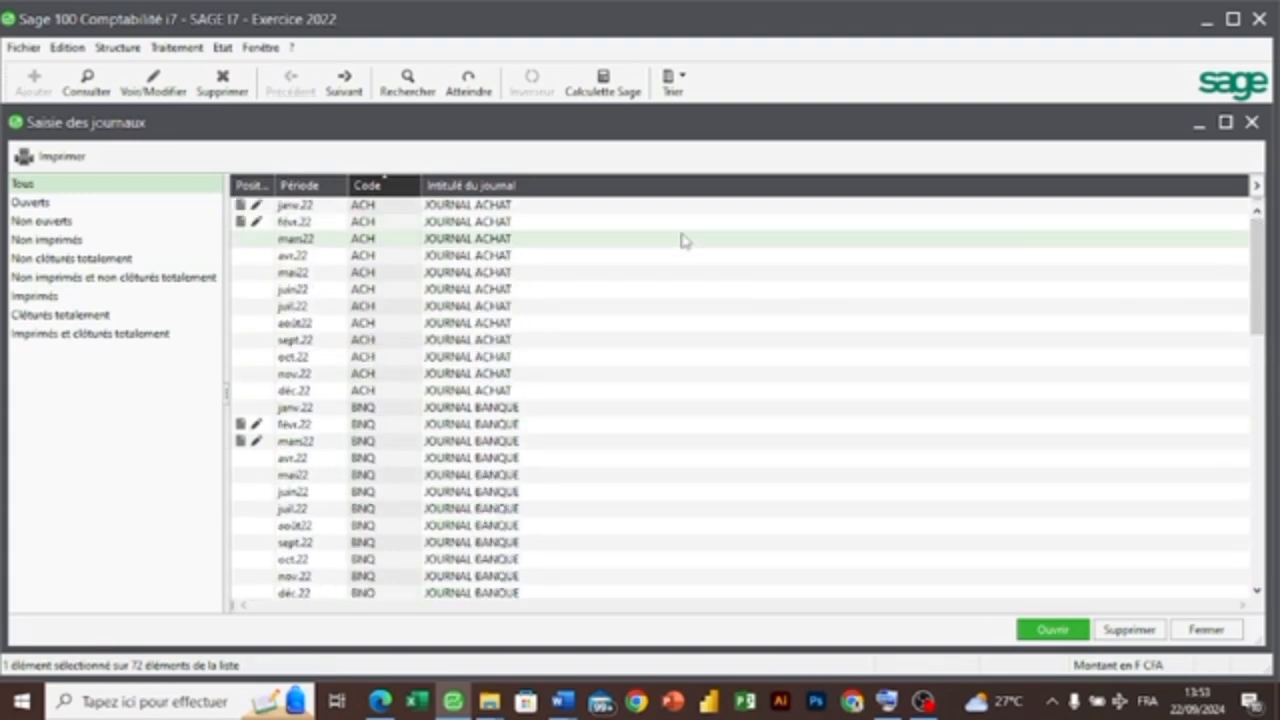
left_click(681, 222)
double_click(681, 221)
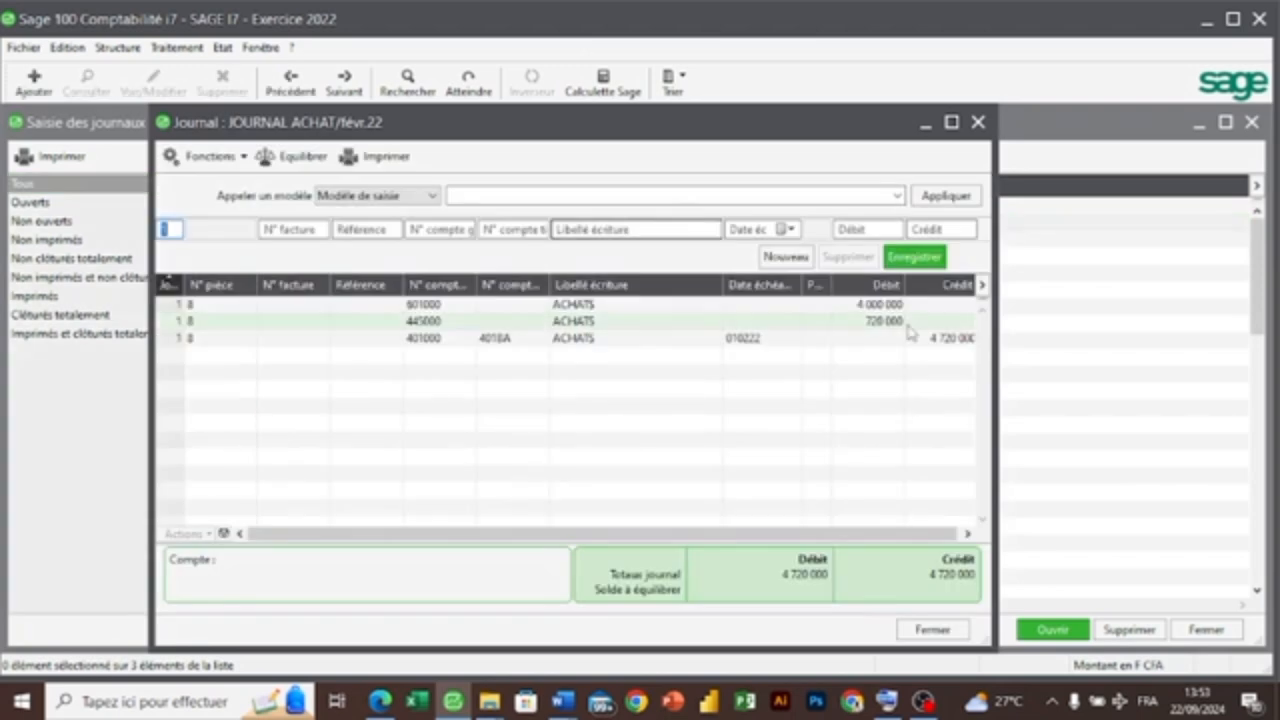
left_click(979, 122)
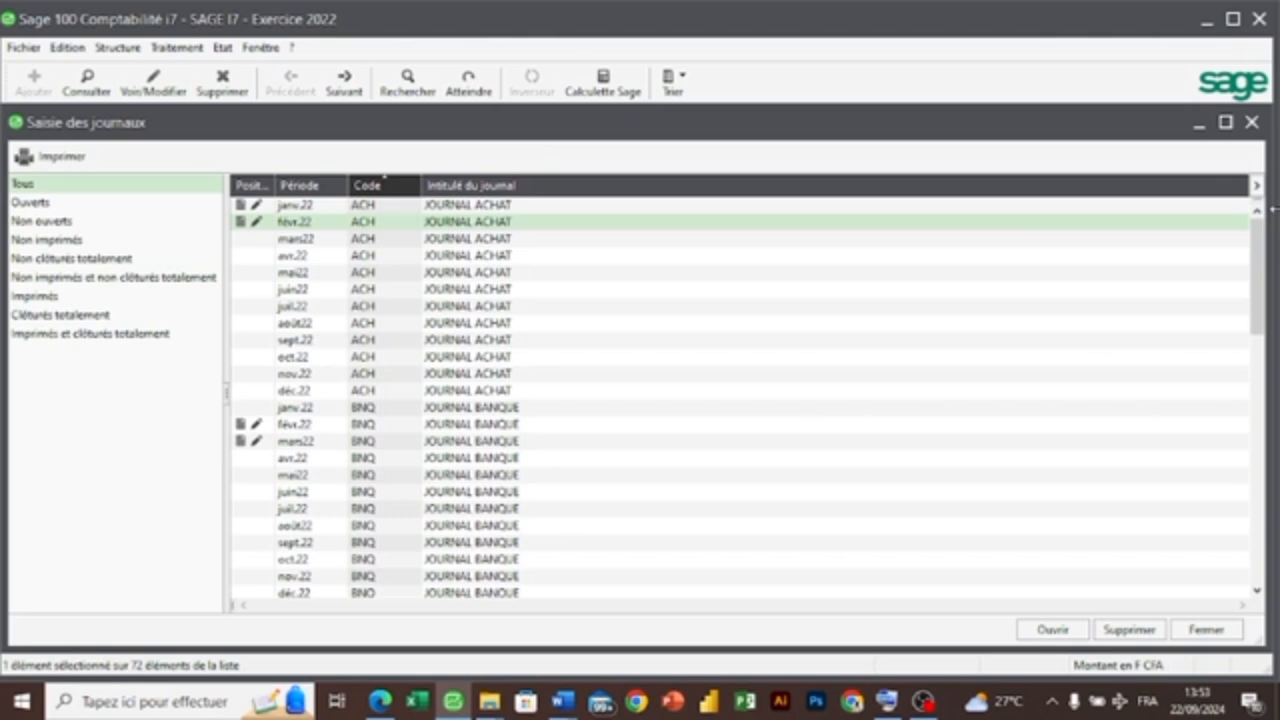
left_click(1251, 123)
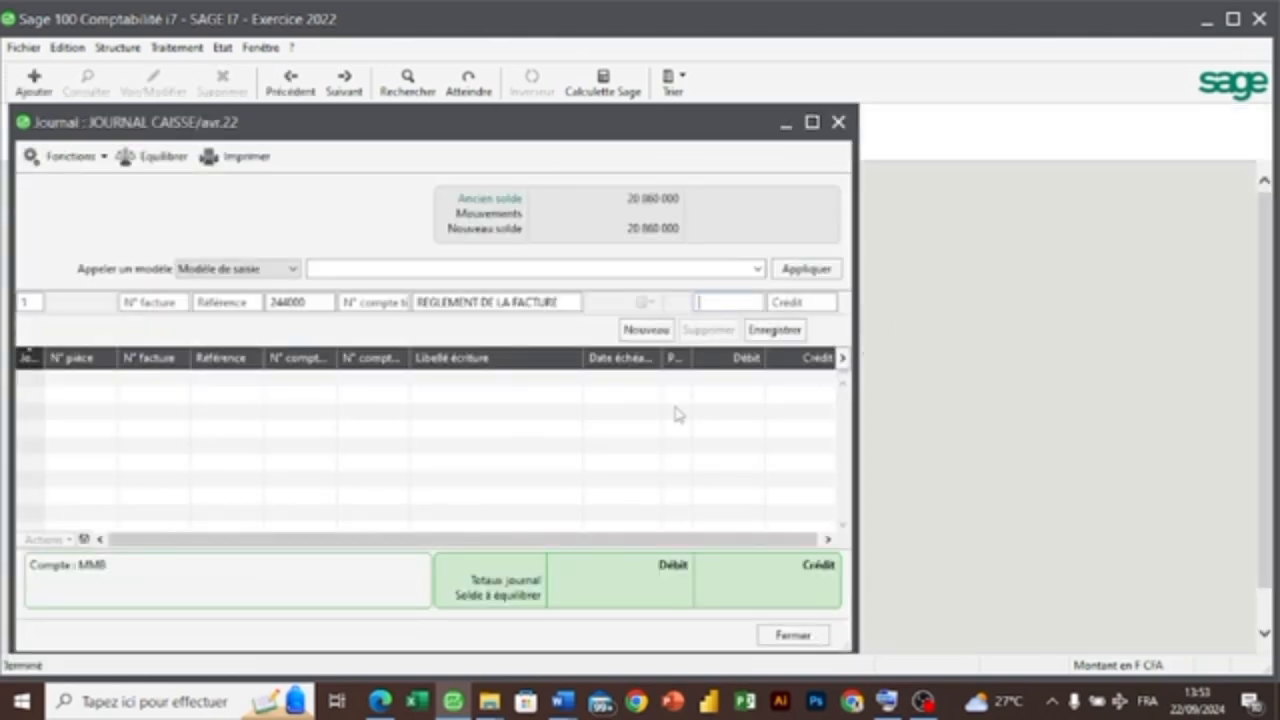
- Record the account 244000 line with a debit of 4720000 and its counterpart on cash account 571000 with a credit of 4720000
type("4720000")
key("Return")
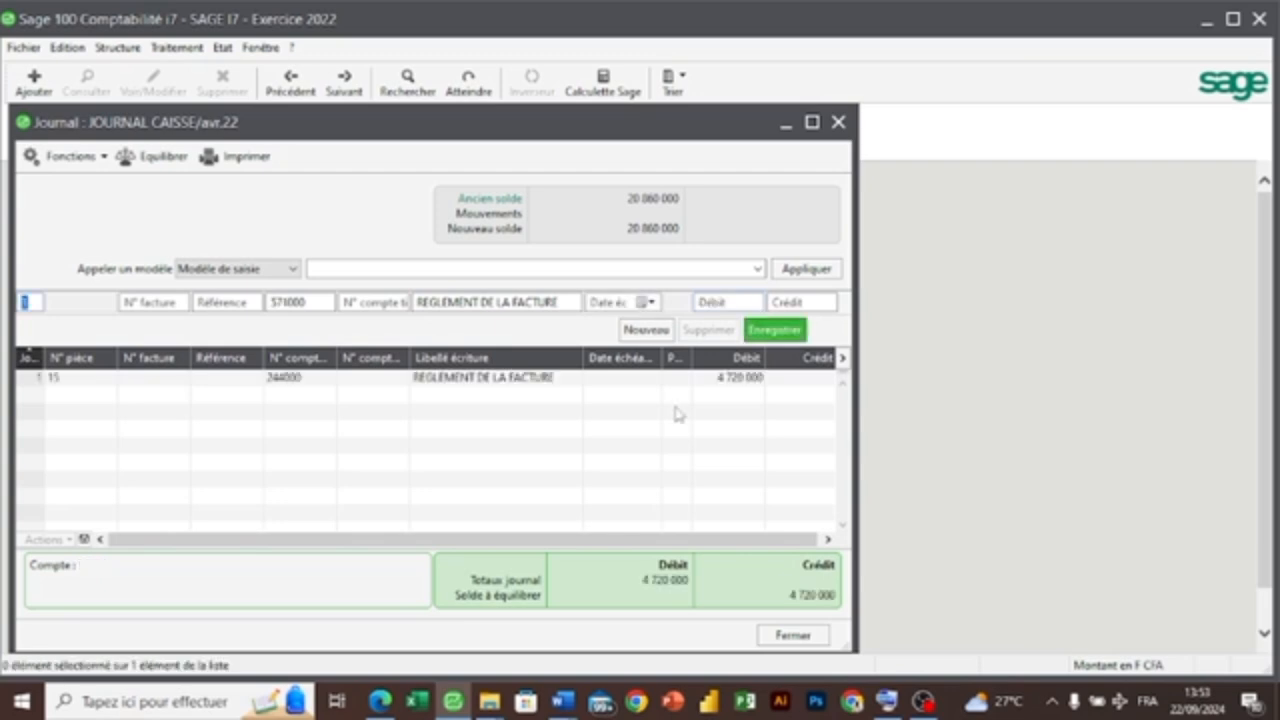
key("Tab")
key("Tab")
key("Tab")
key("Tab")
key("Return")
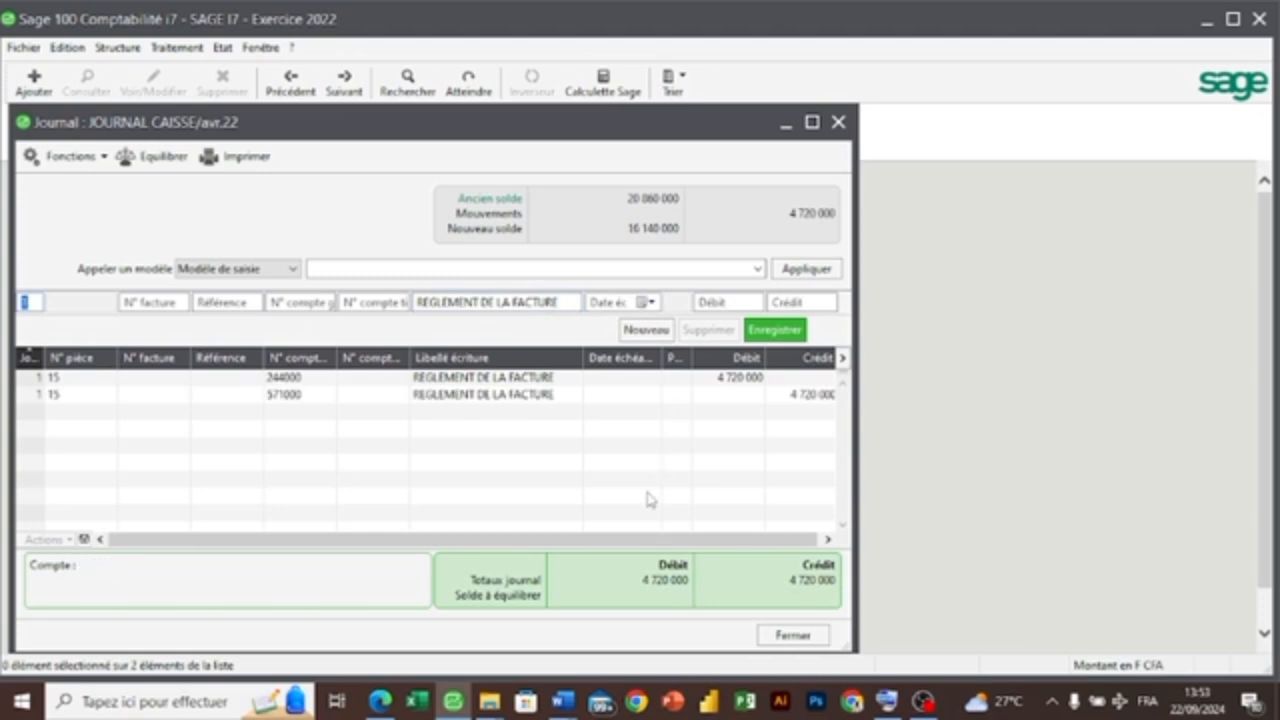
- Review the remaining tasks in the case PDF and close the April 2022 cash journal in Sage
left_click(379, 700)
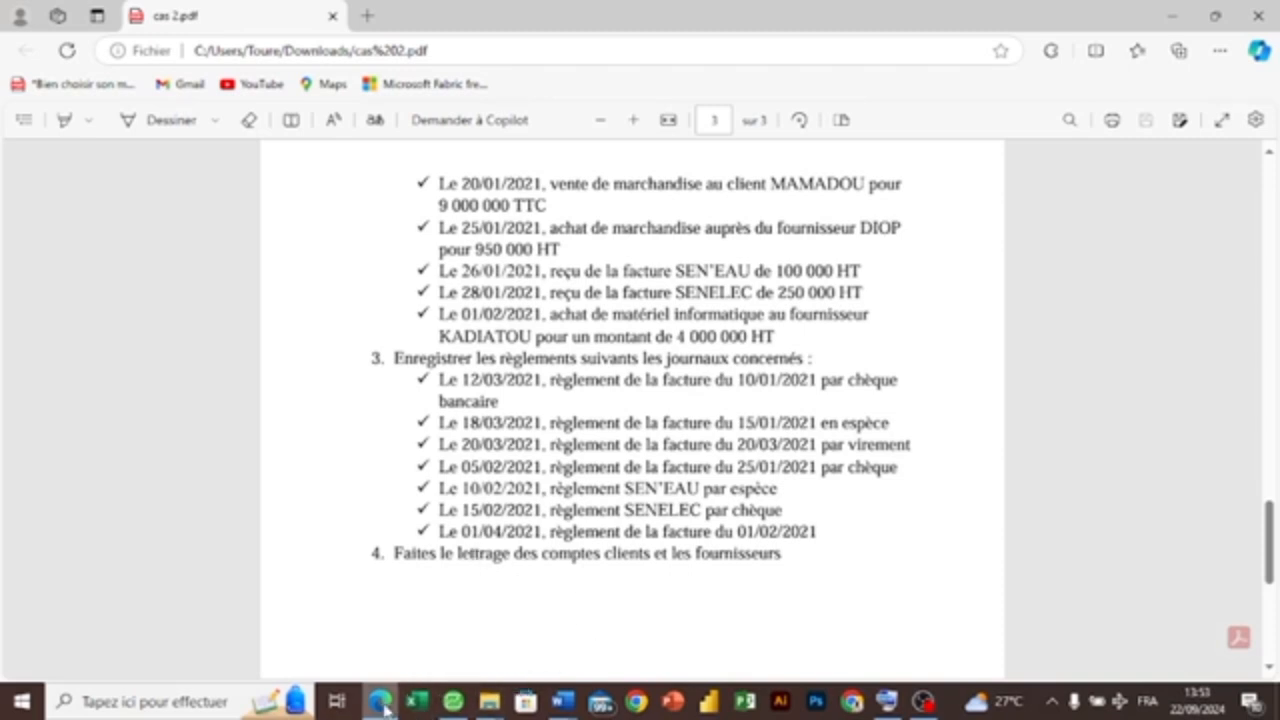
mouse_move(382, 705)
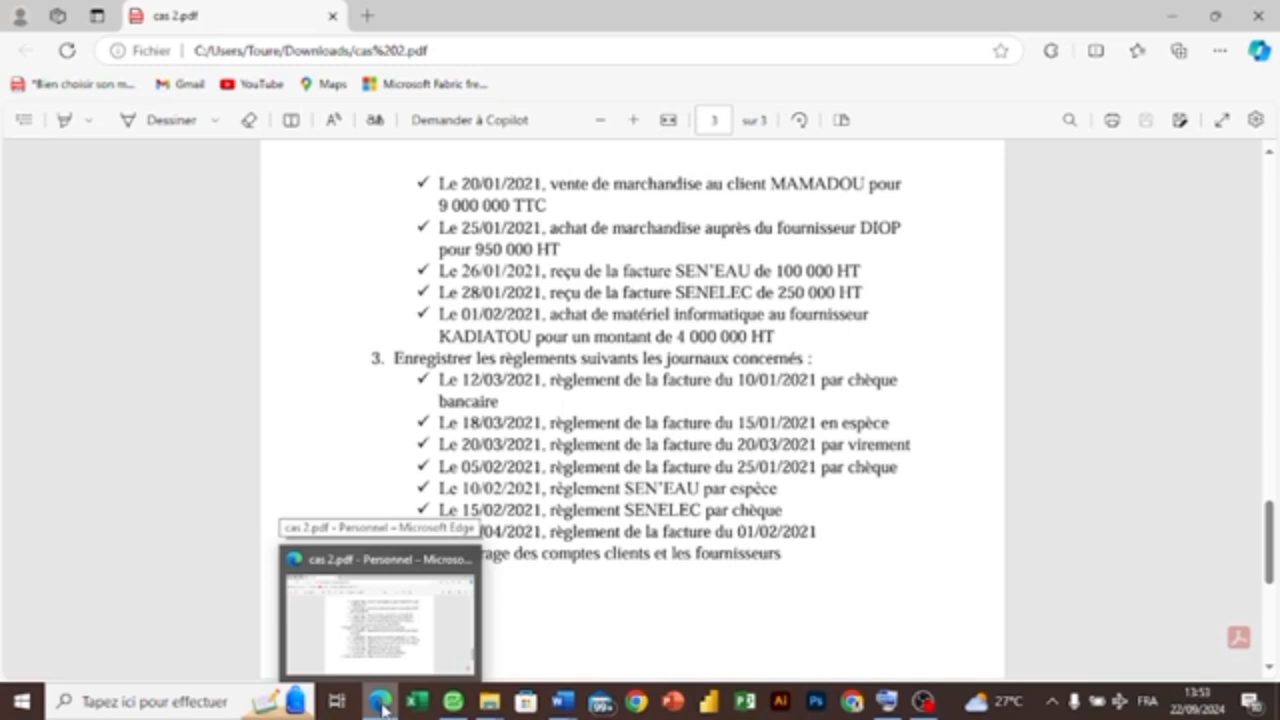
left_click(452, 697)
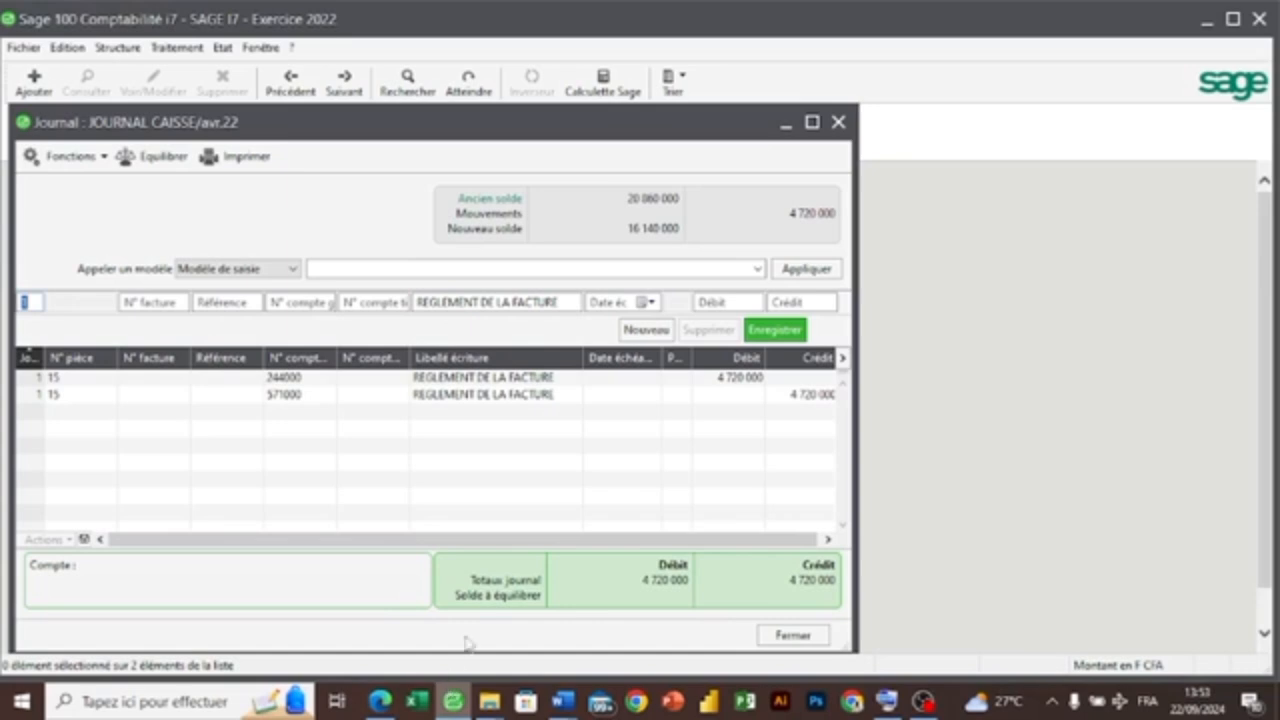
left_click(790, 636)
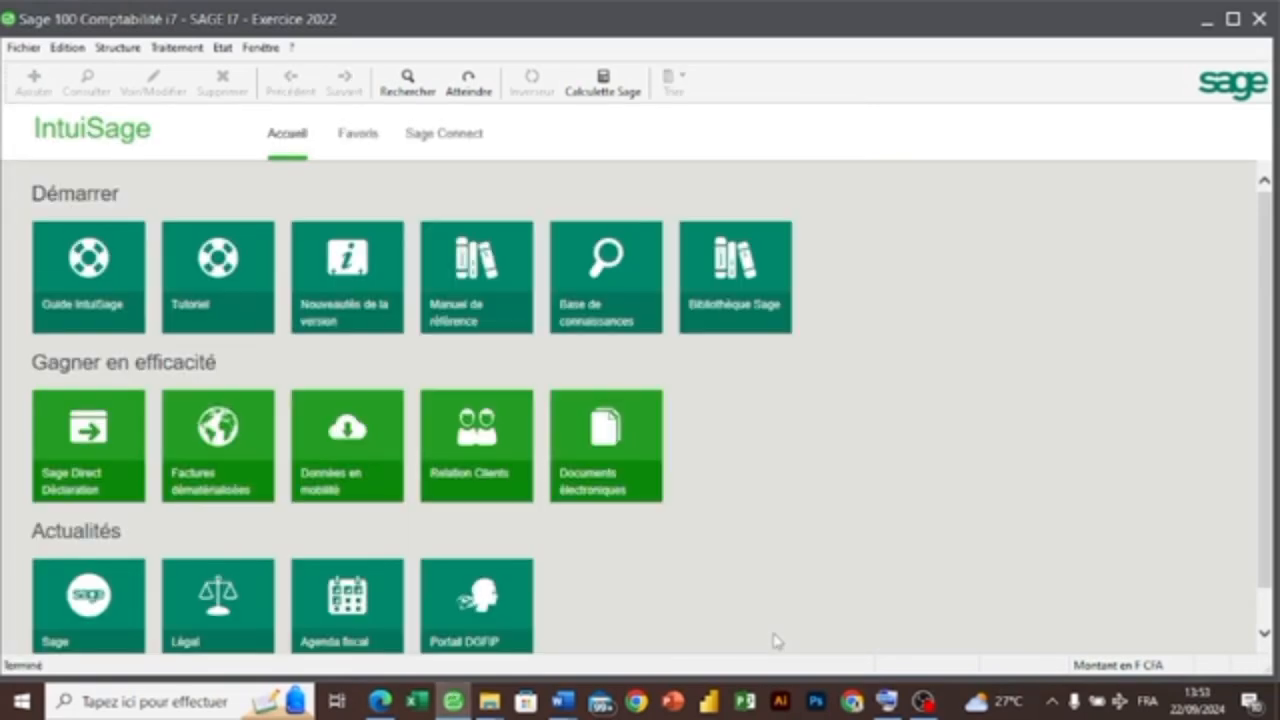
left_click(453, 701)
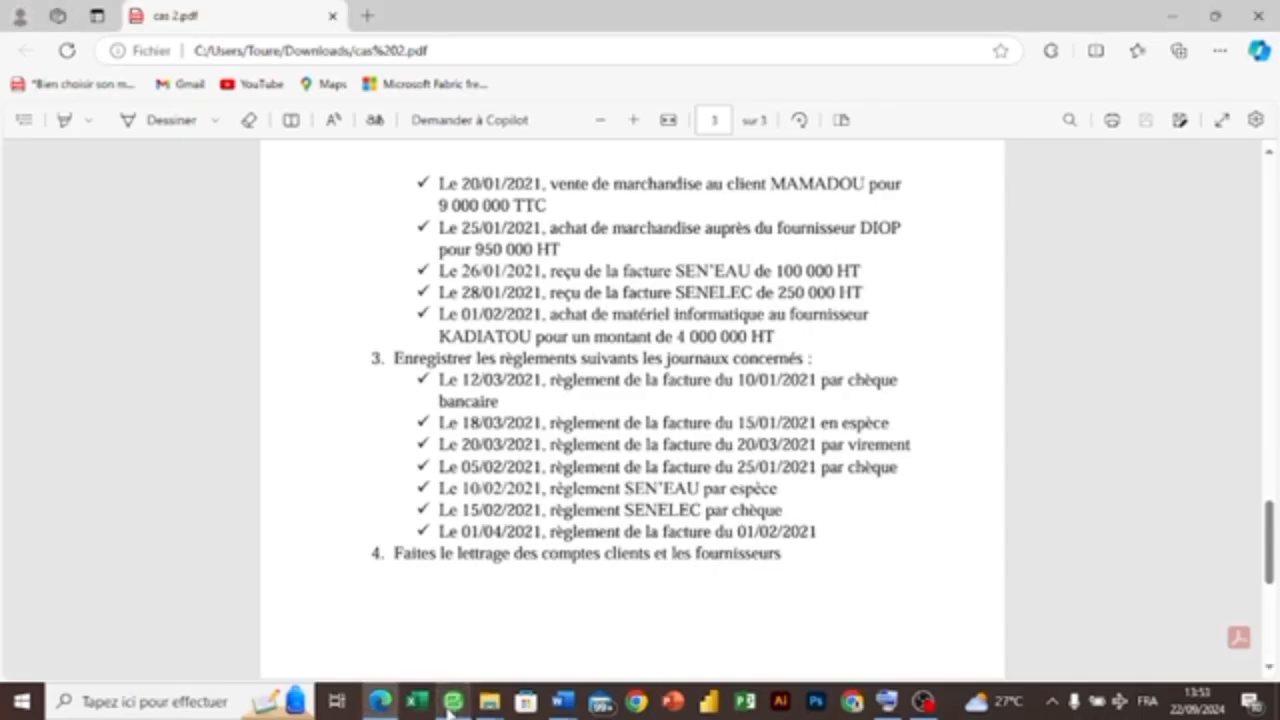
left_click(453, 701)
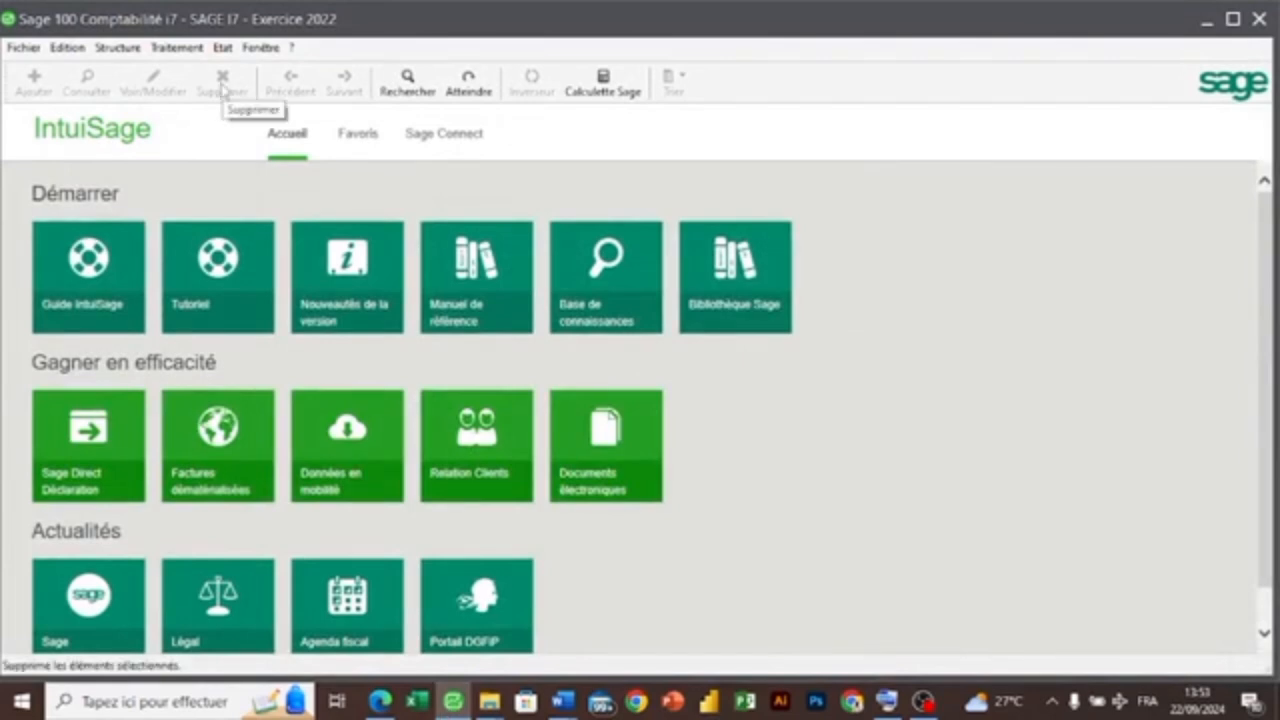
- Open supplier account 401000 from the general accounts management for lettering by amount
left_click(222, 50)
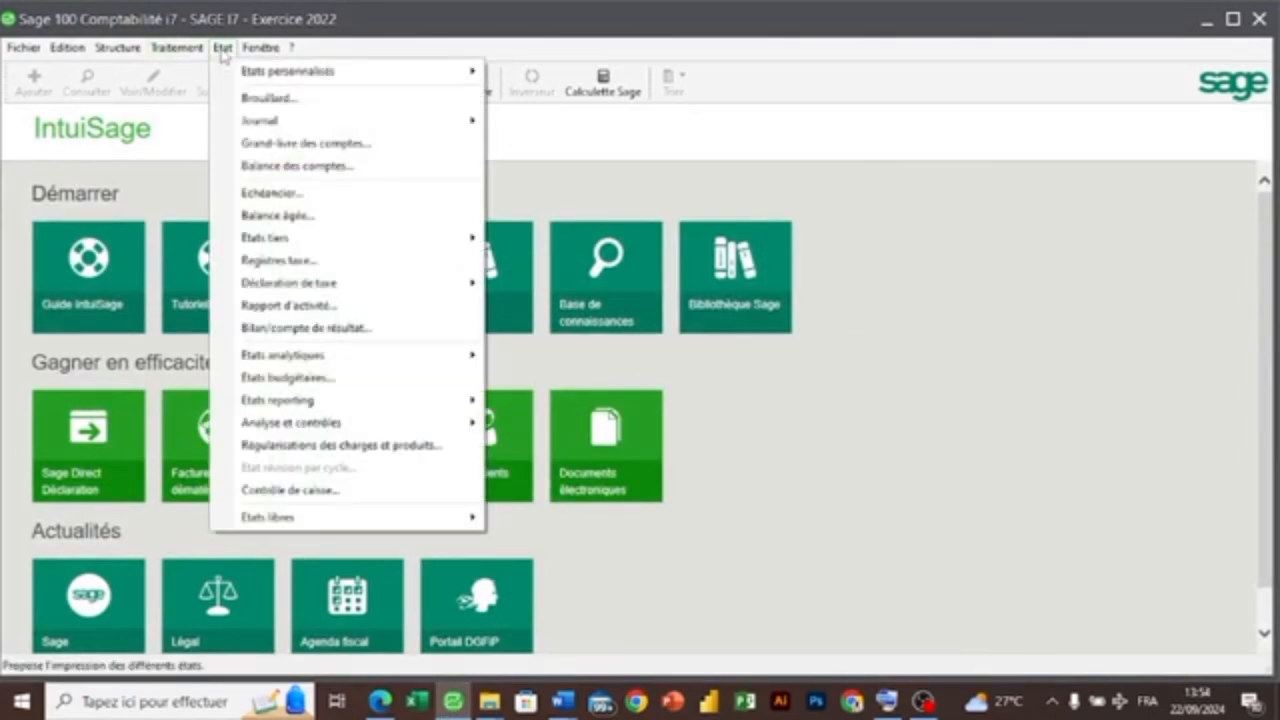
mouse_move(200, 56)
mouse_move(250, 52)
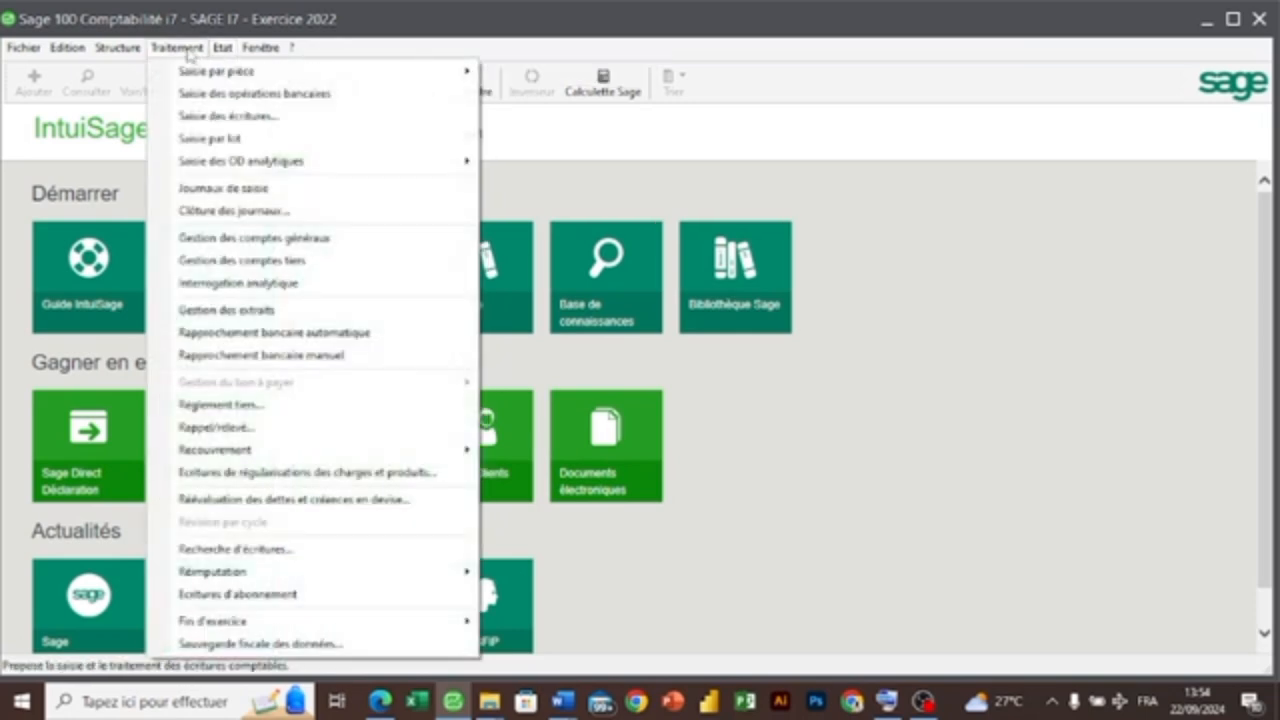
left_click(234, 240)
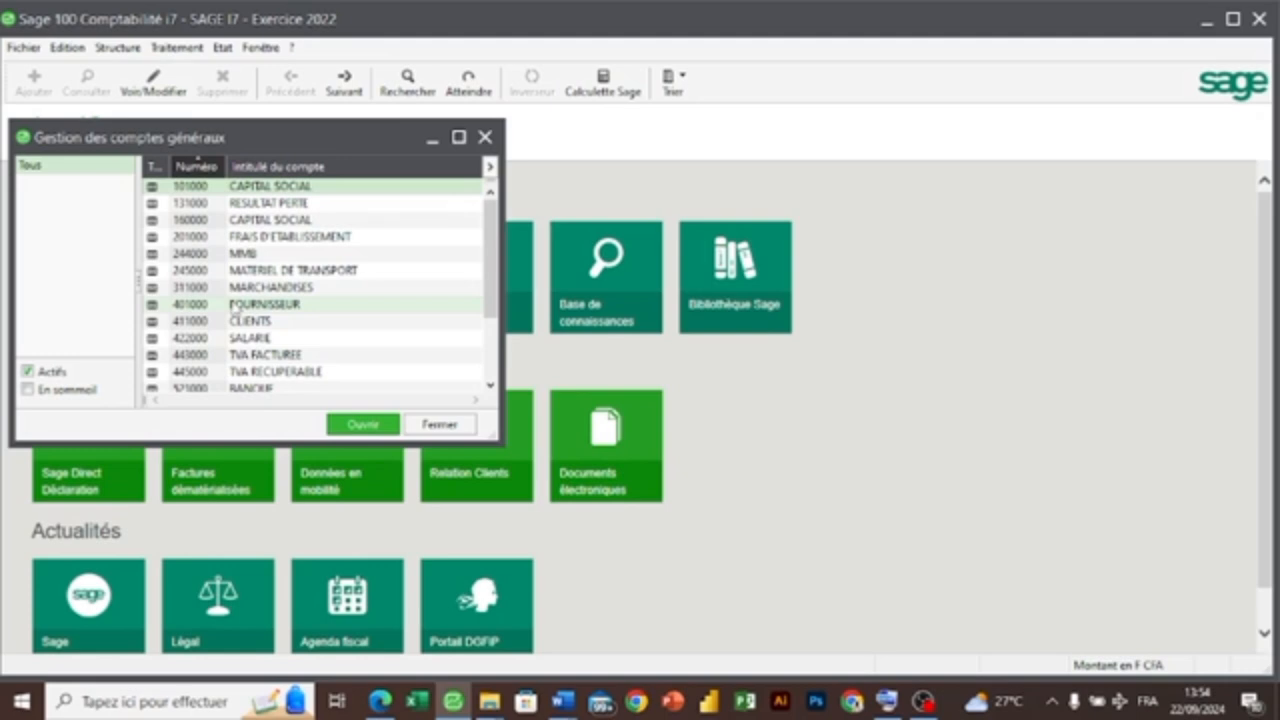
double_click(232, 306)
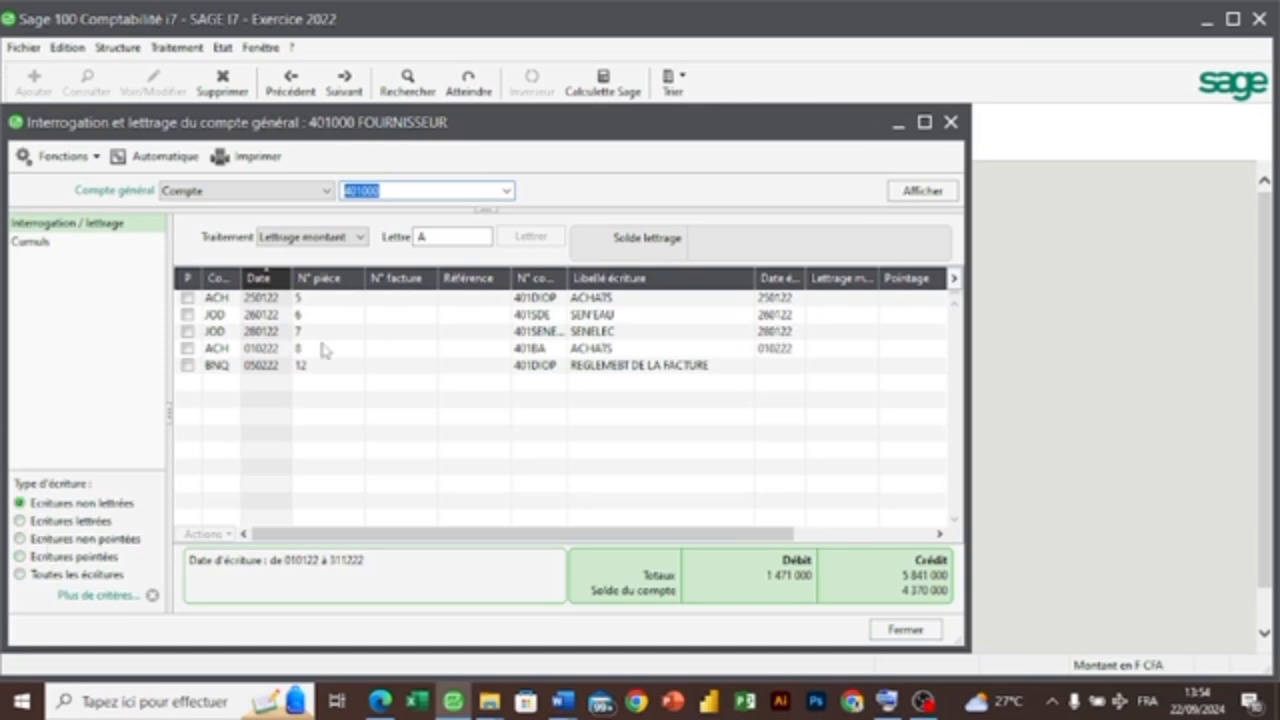
left_click(345, 246)
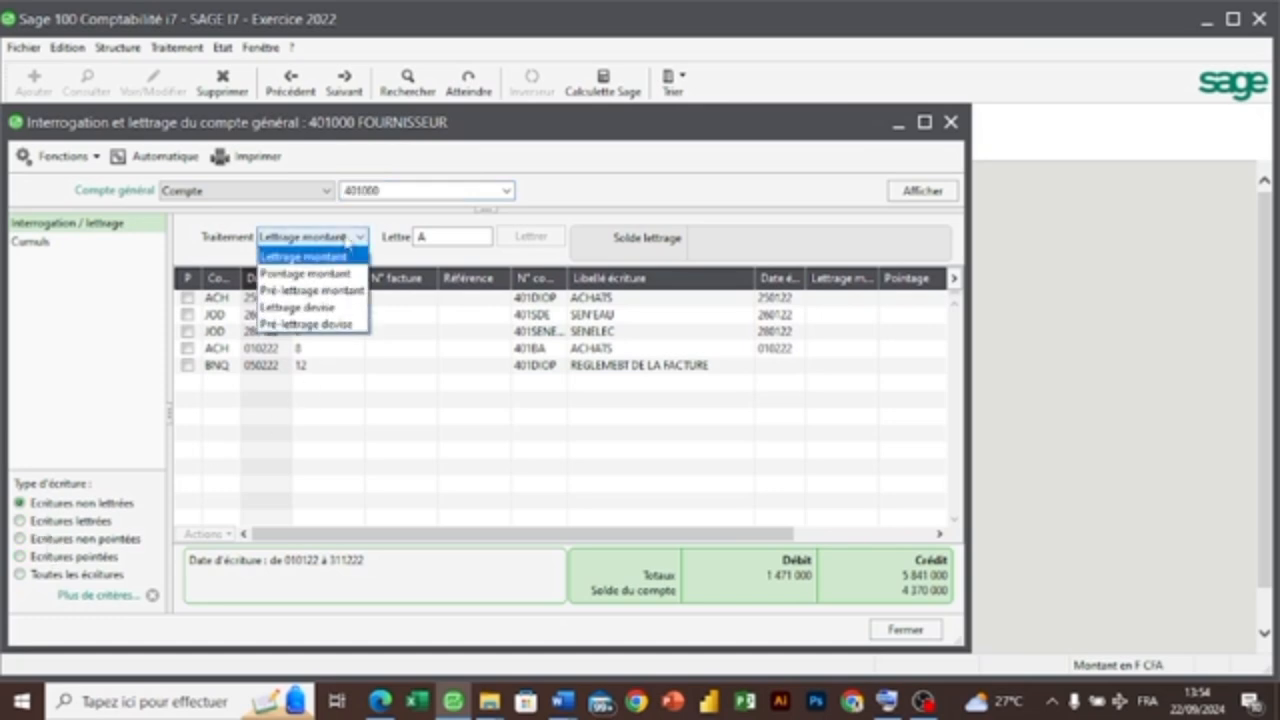
left_click(346, 245)
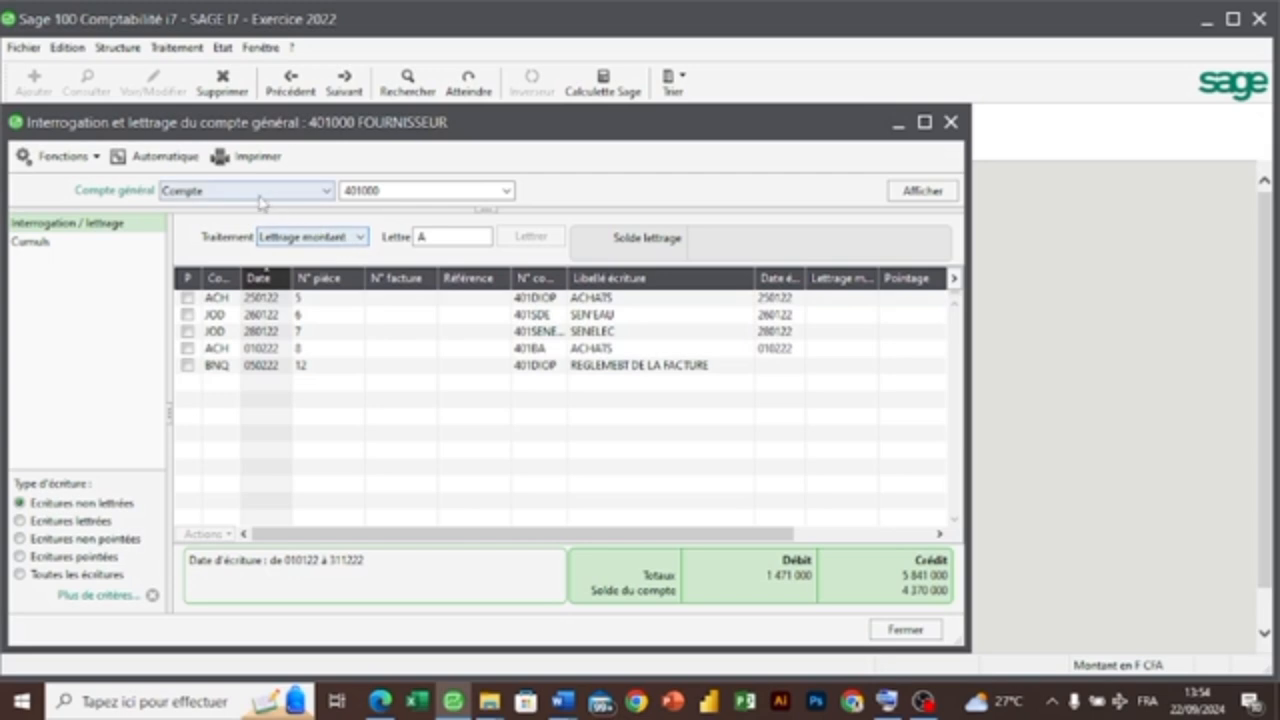
- Run automatic lettering on account 401000 with the option to letter all entries for accounts whose balance is zero
left_click(180, 157)
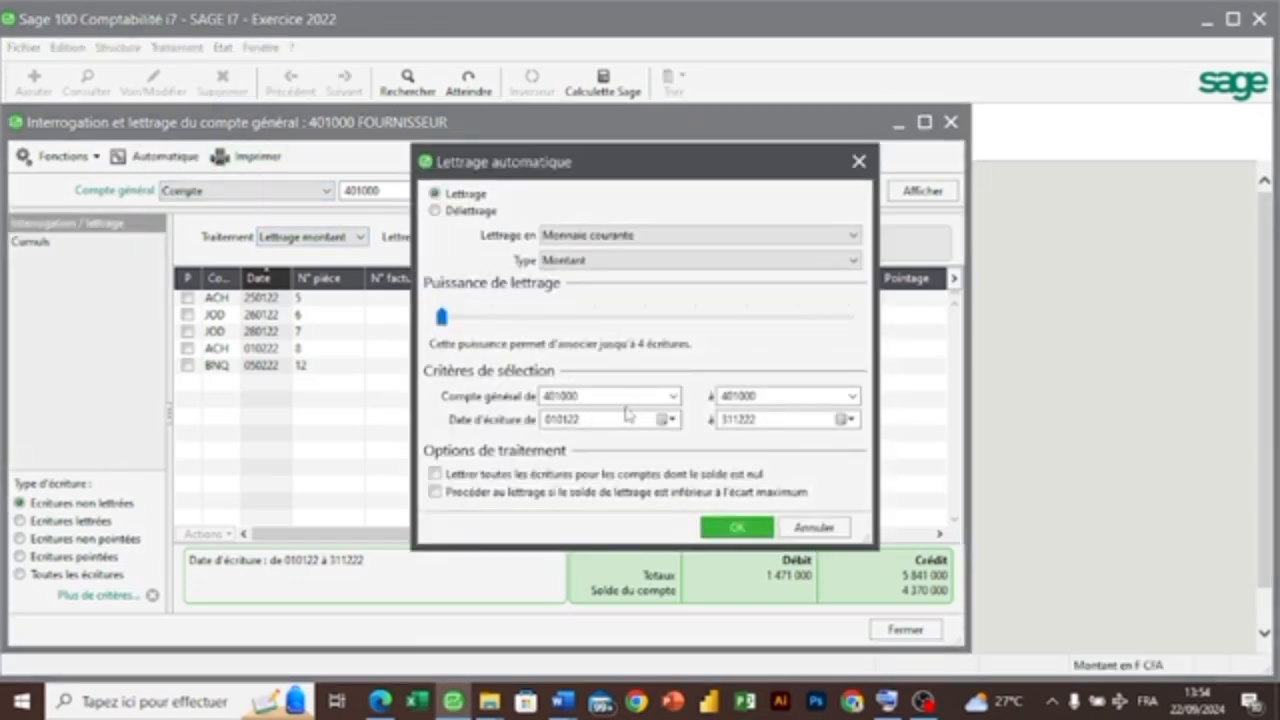
left_click(435, 474)
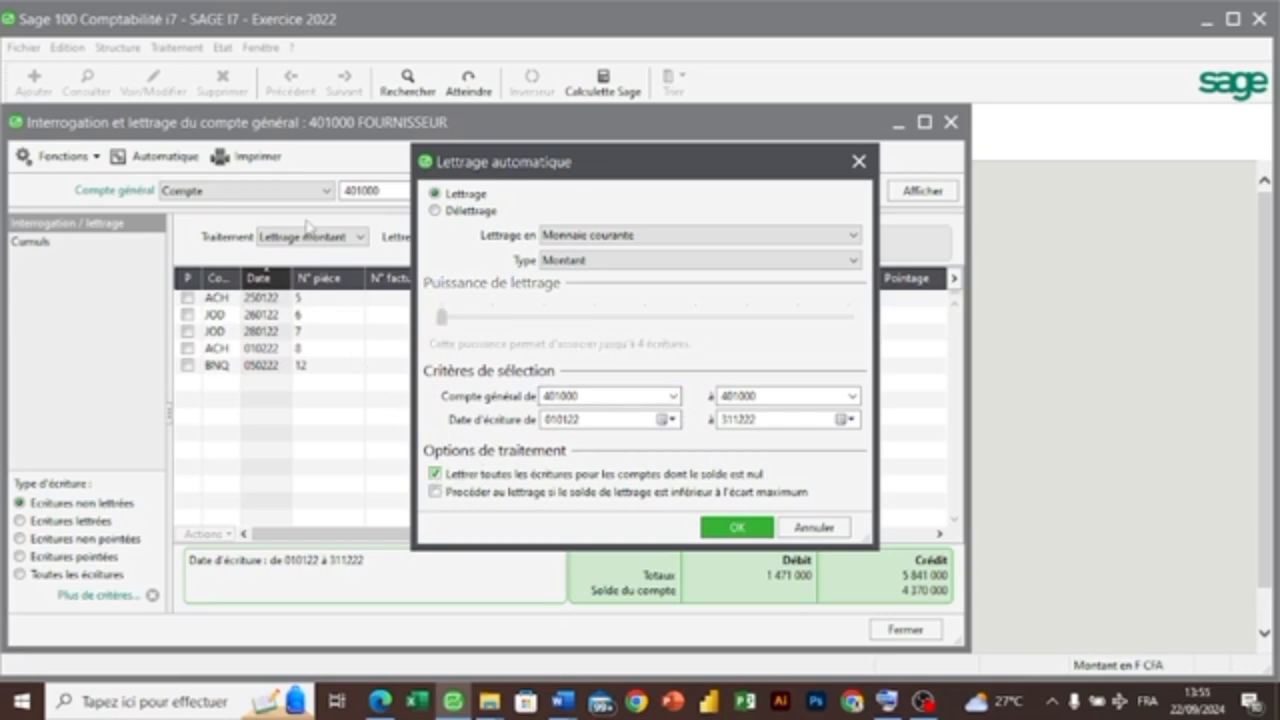
left_click(716, 537)
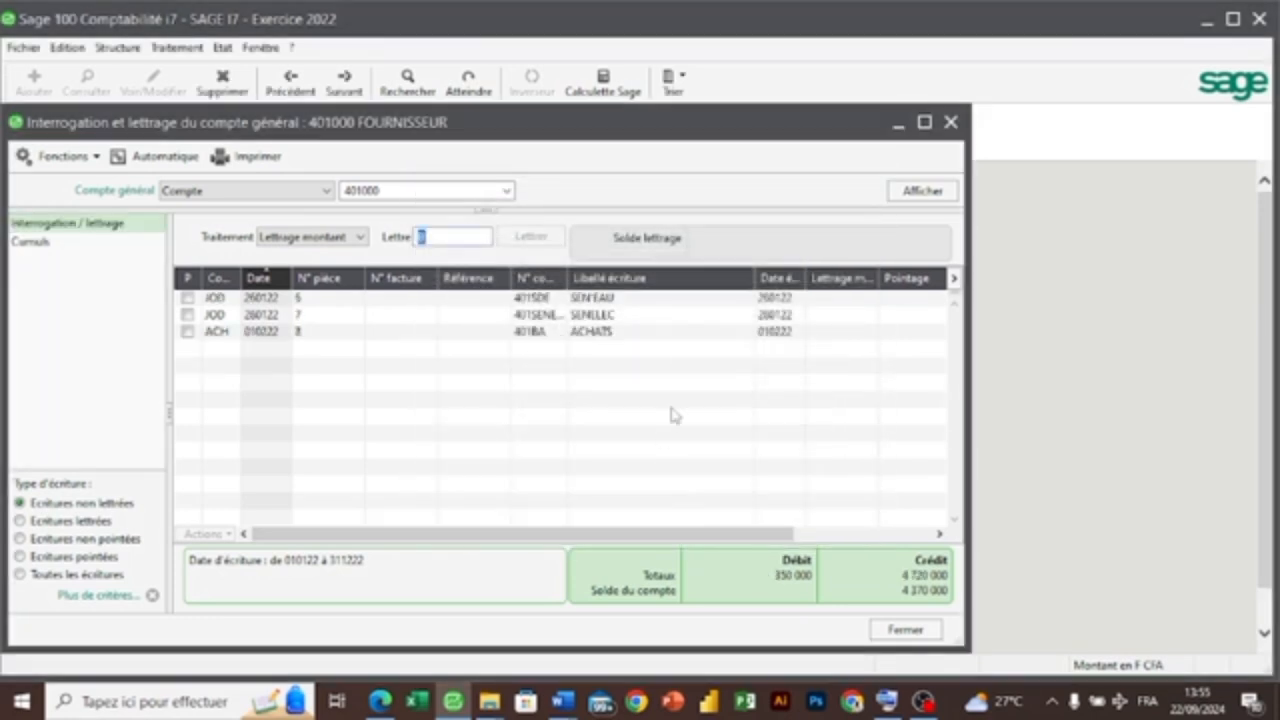
- Review account 401000's lettered and complete entry lists, and inspect the 5 February settlement and 1 February purchase in their journals
left_click(20, 521)
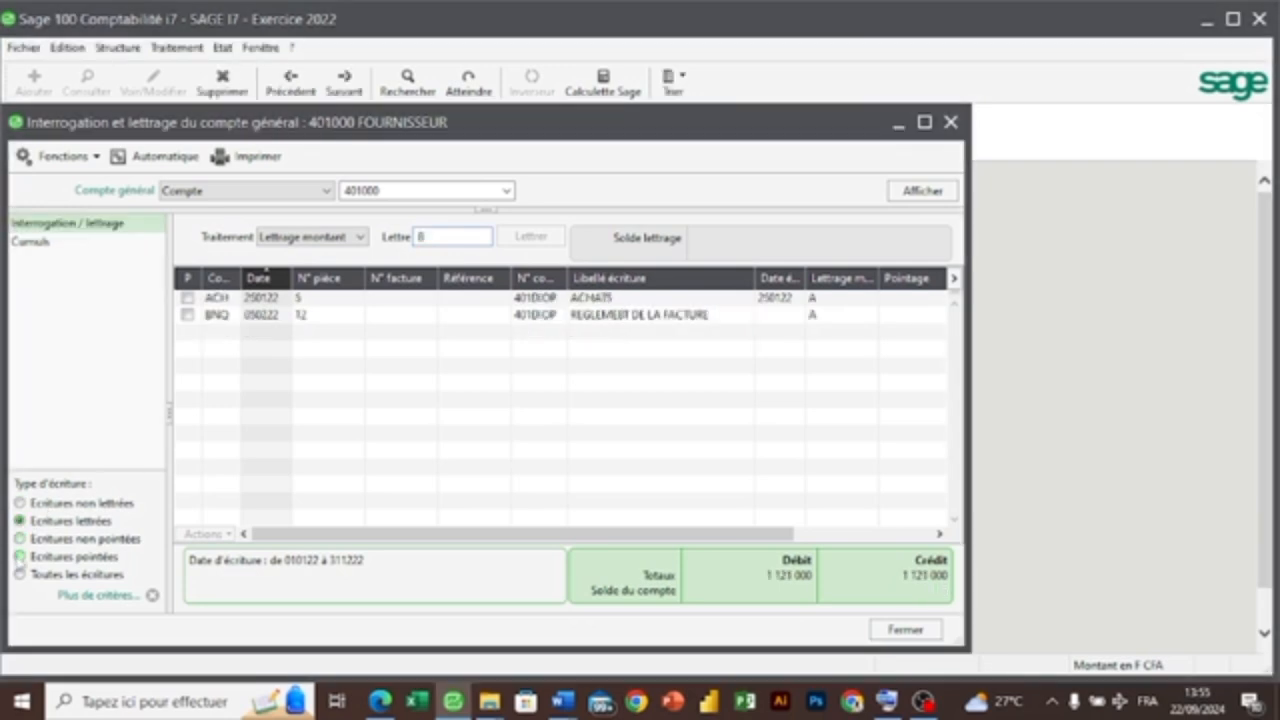
left_click(20, 575)
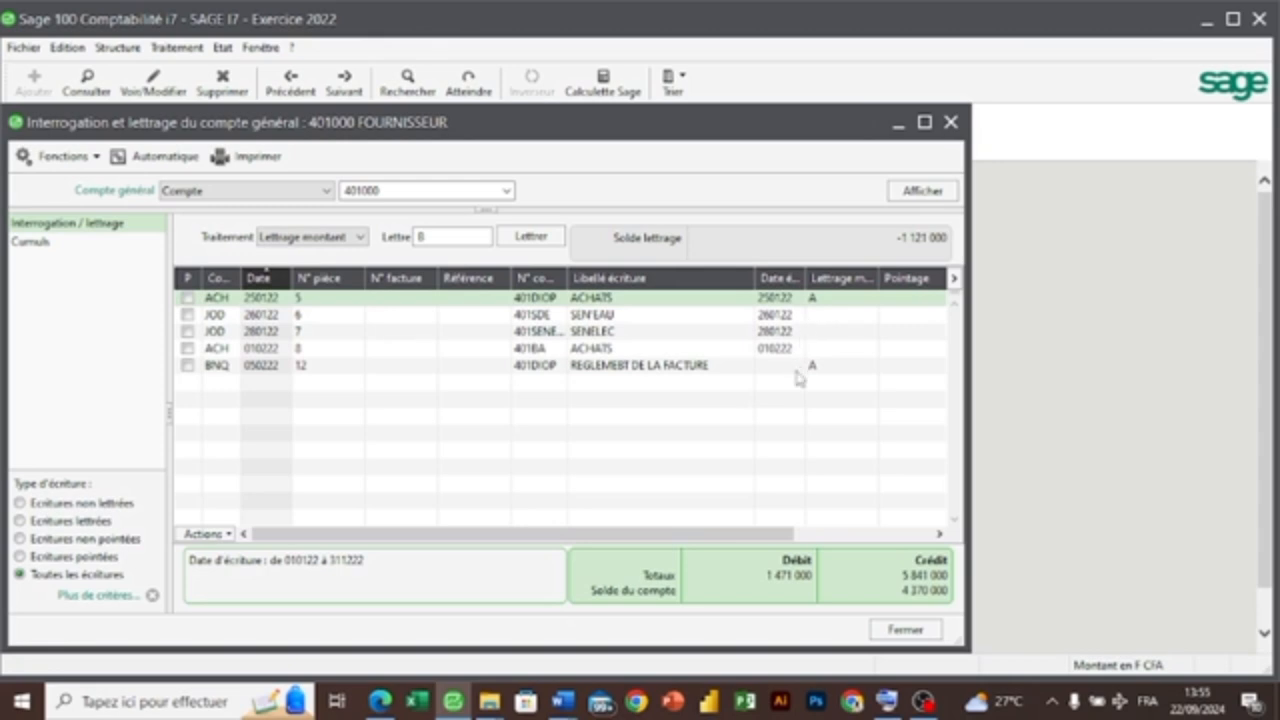
left_click(797, 370)
double_click(797, 370)
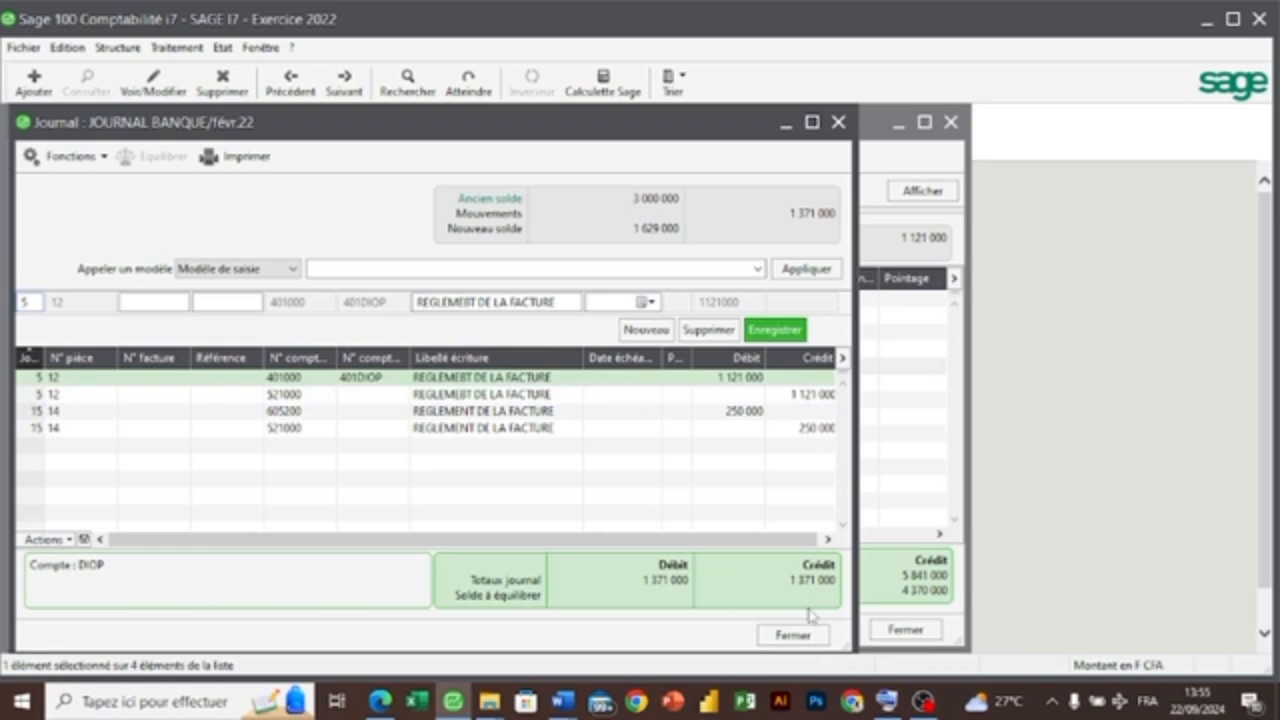
left_click(794, 635)
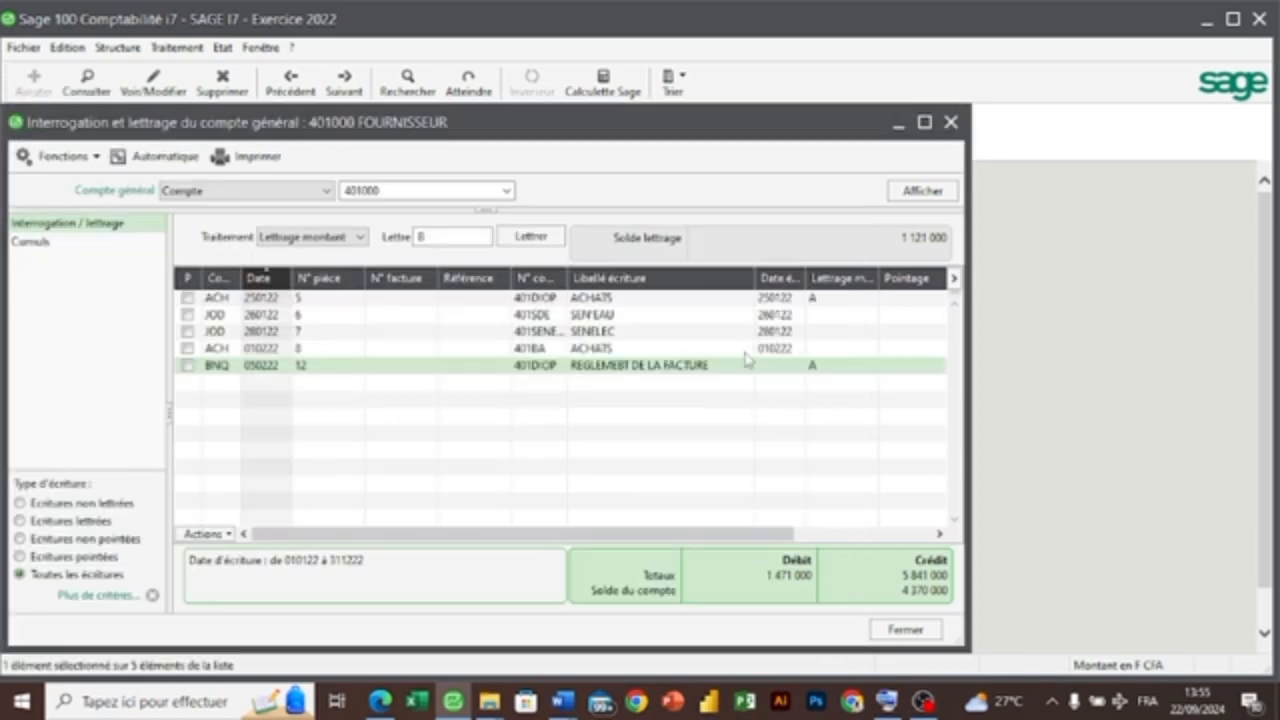
double_click(744, 349)
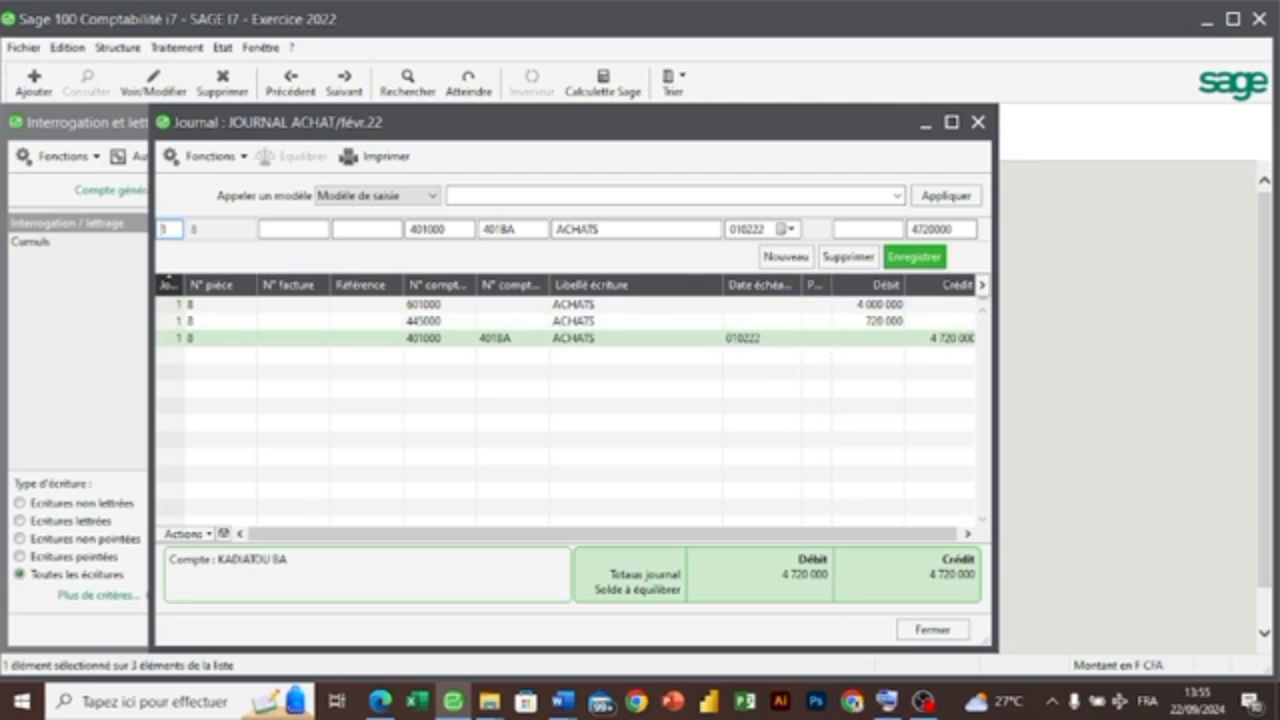
left_click(930, 629)
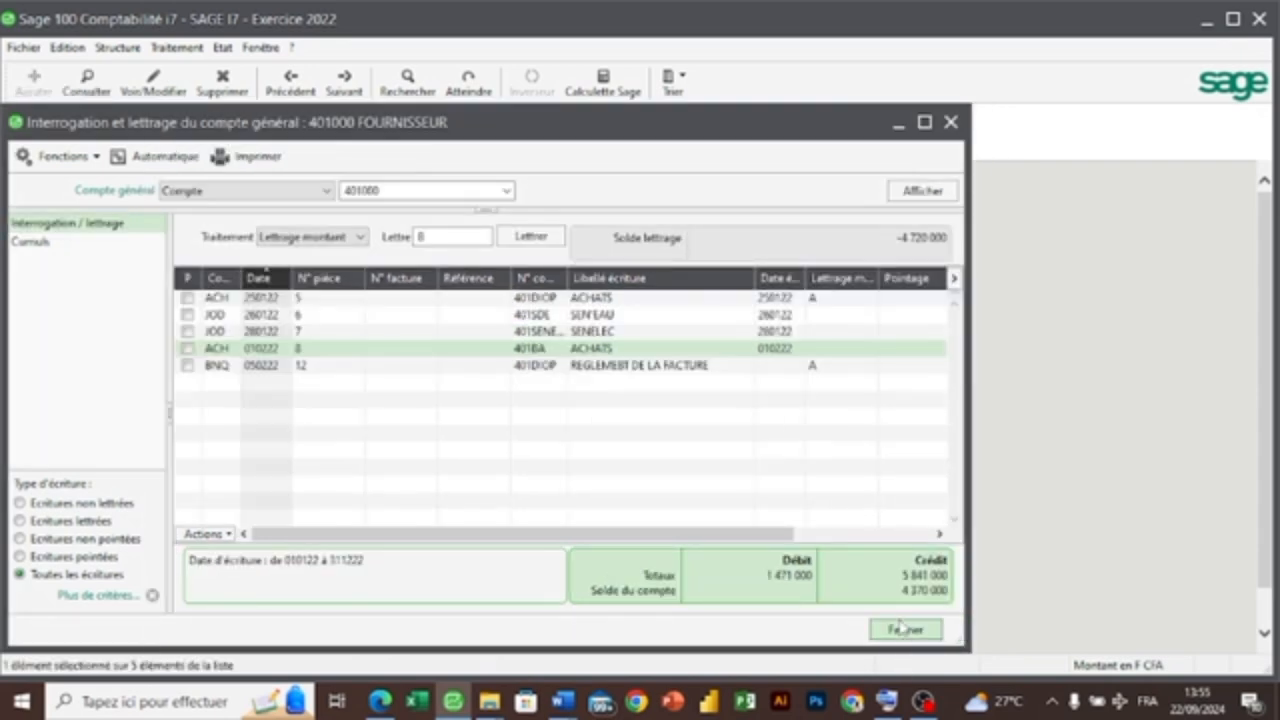
left_click(903, 628)
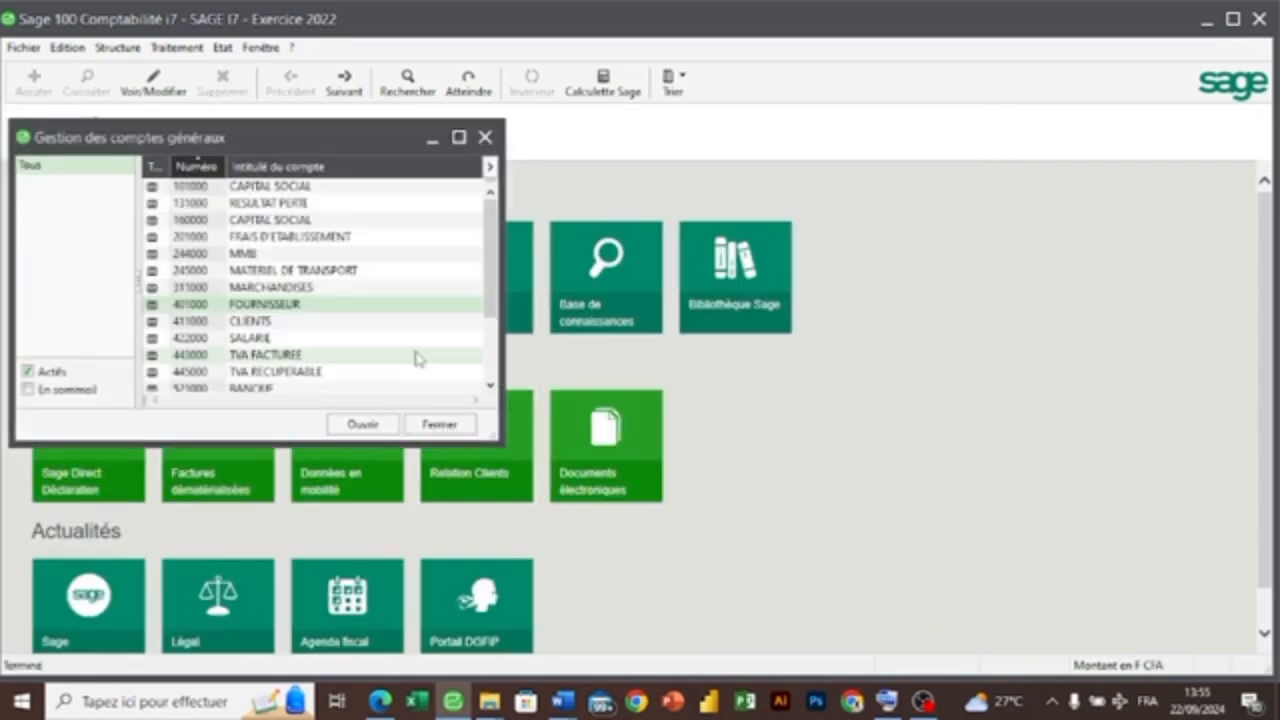
- Automatically letter customer account 411000 with all entries displayed and the zero-balance lettering option enabled
double_click(361, 329)
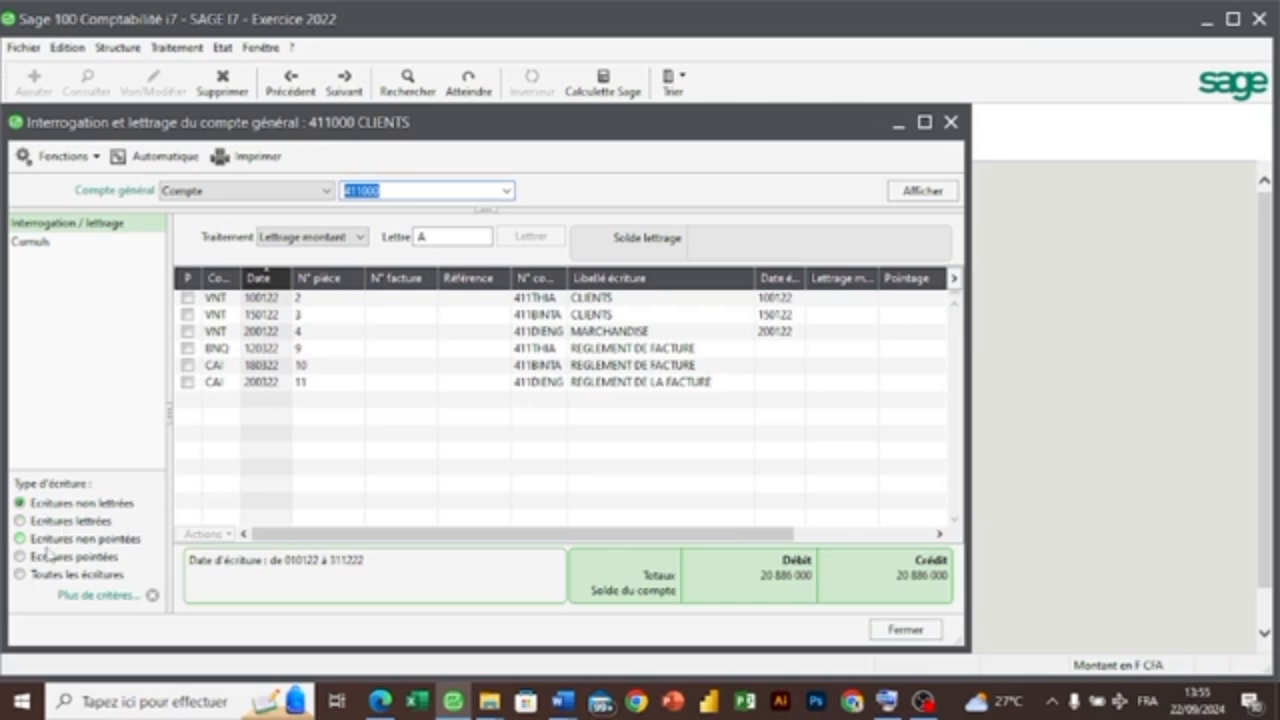
left_click(20, 574)
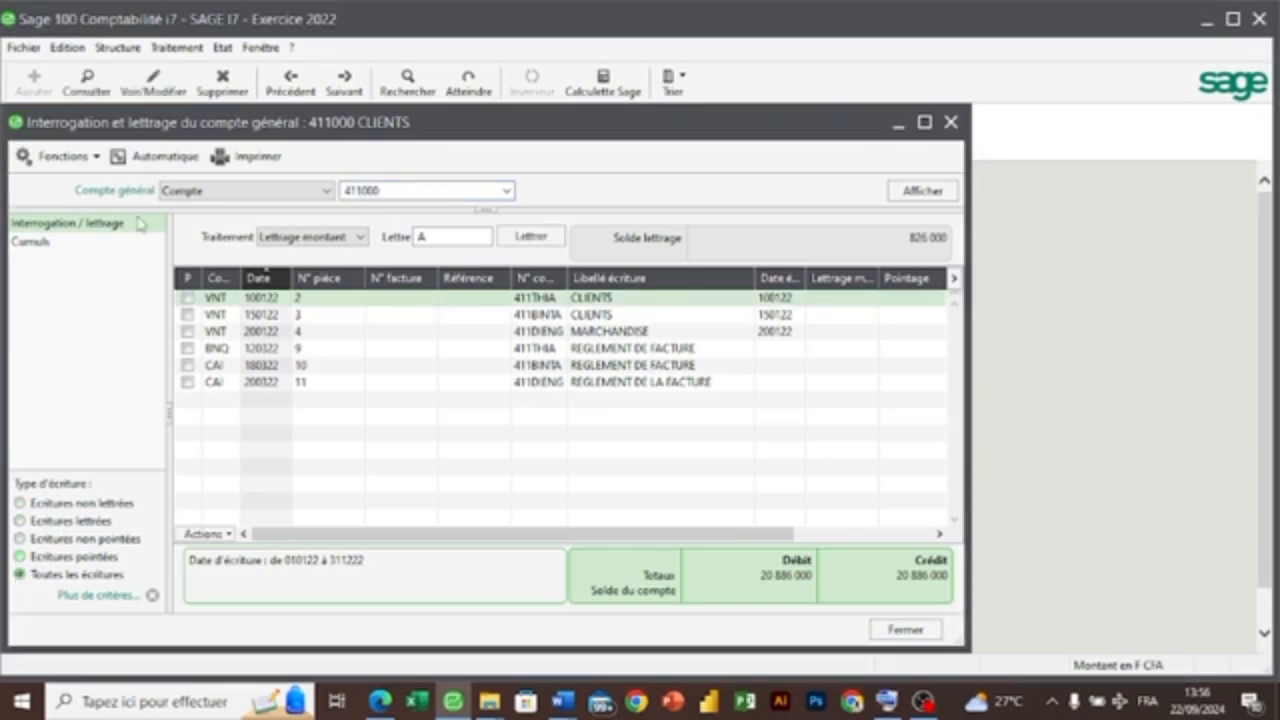
left_click(180, 157)
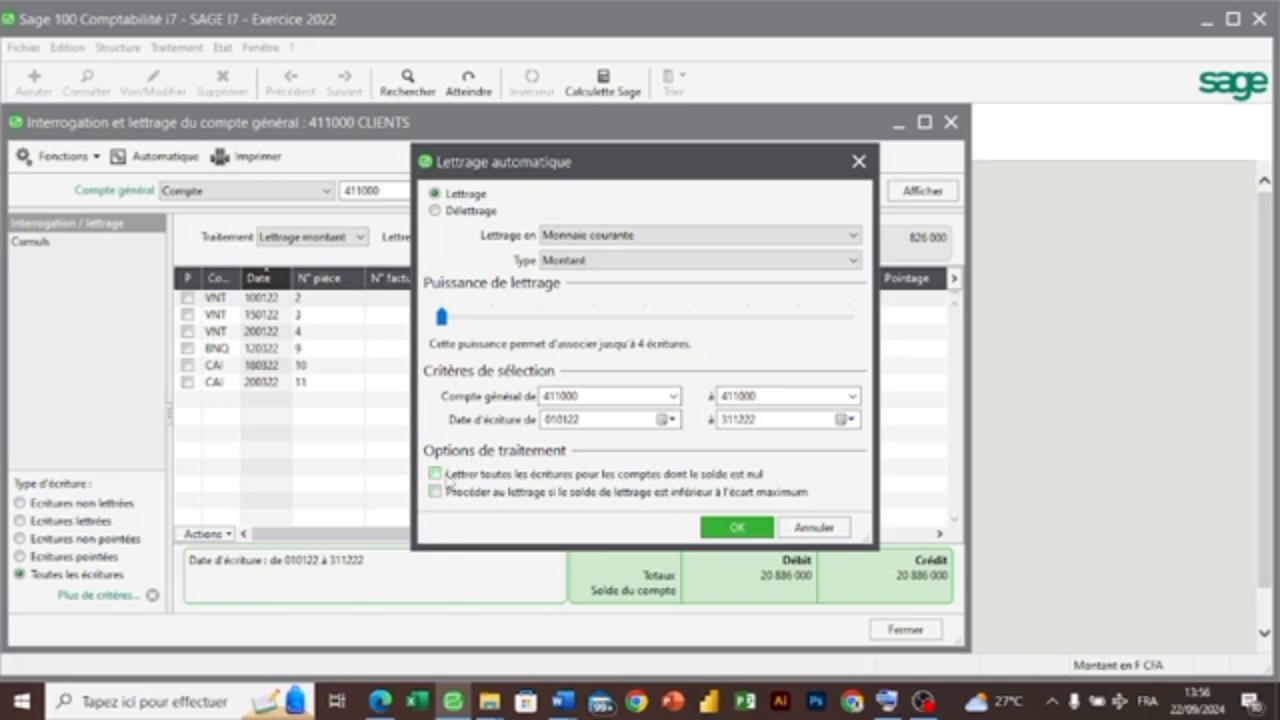
left_click(436, 475)
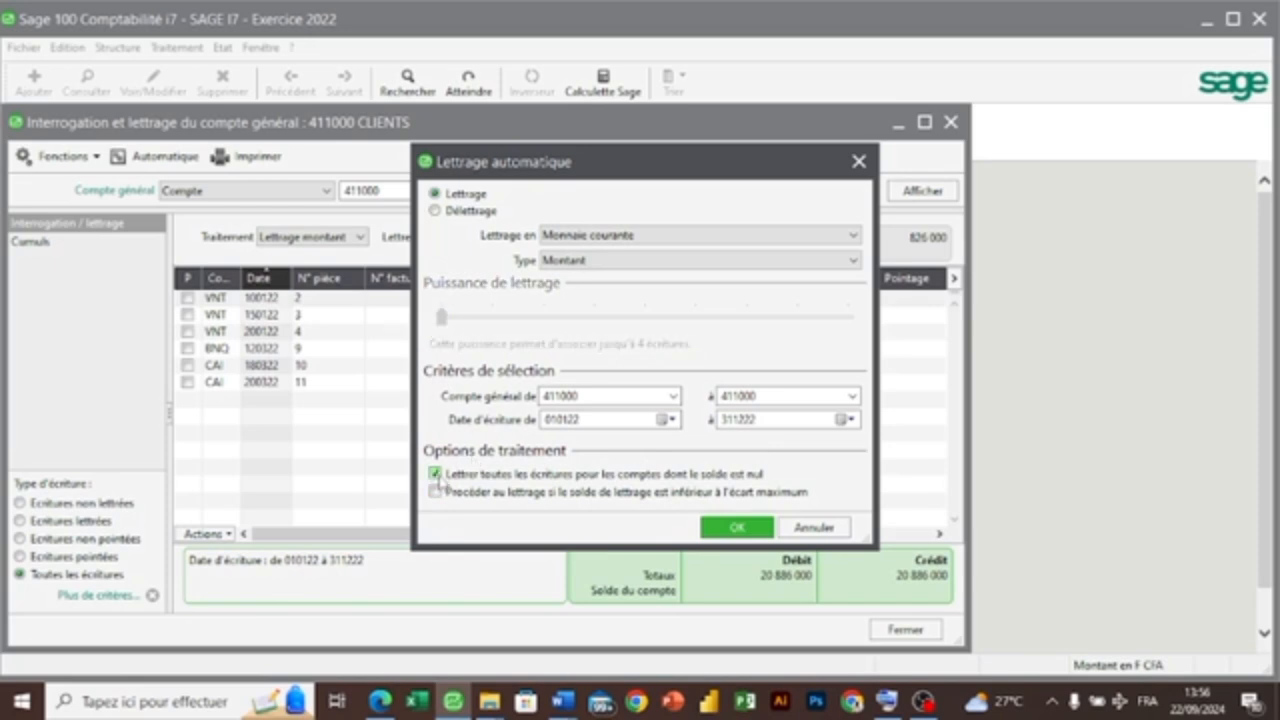
left_click(737, 527)
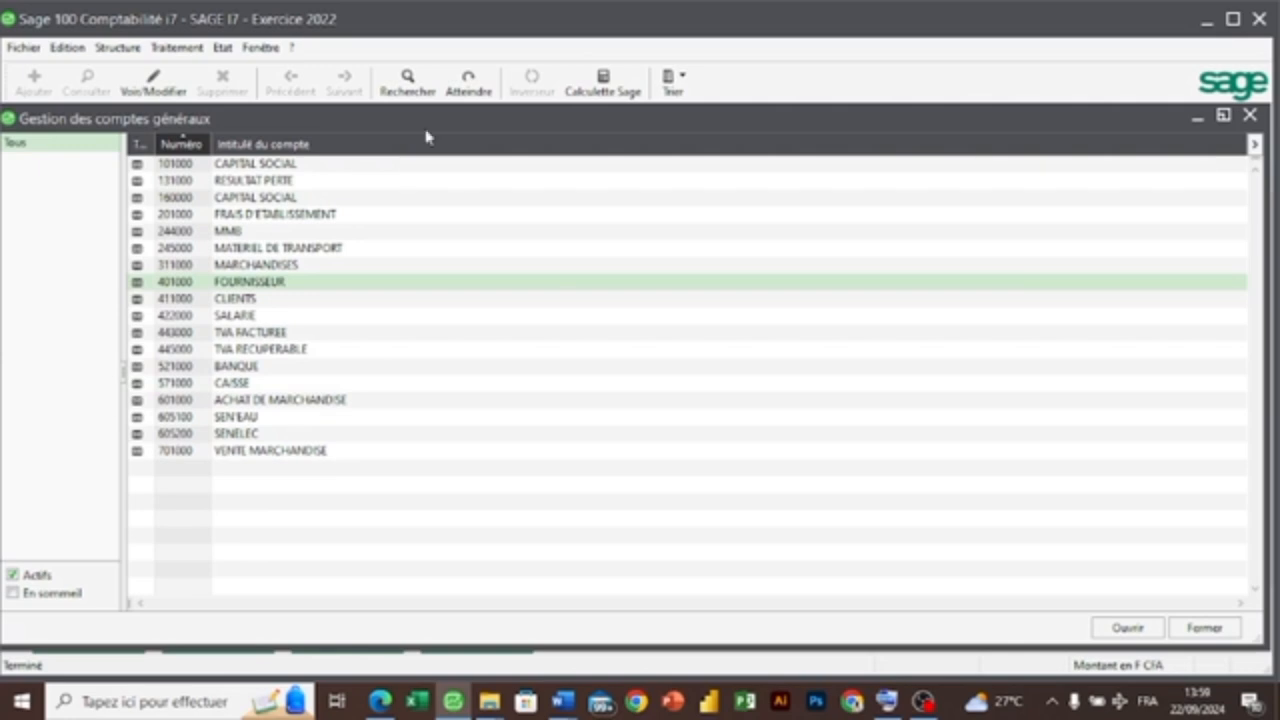
- Set up the complete general ledger for accounts 101000 to 701000 and journals ACH to VNT, and validate the criteria
left_click(222, 48)
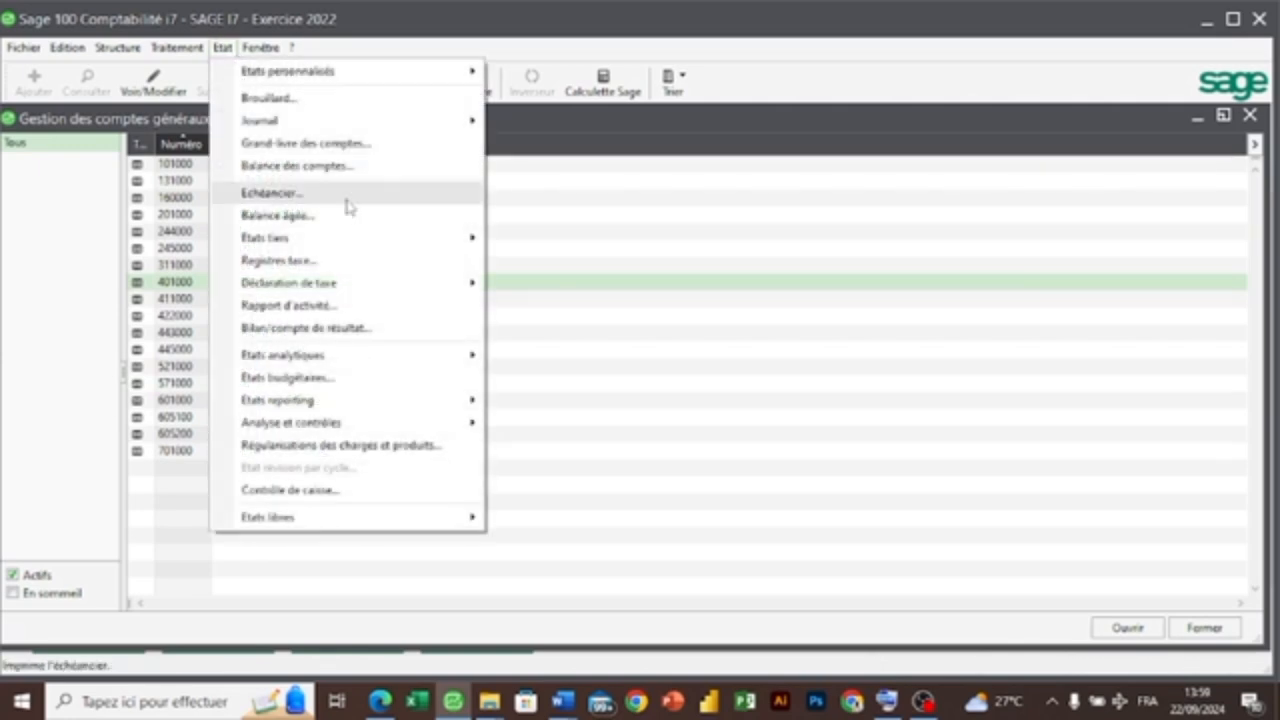
left_click(339, 148)
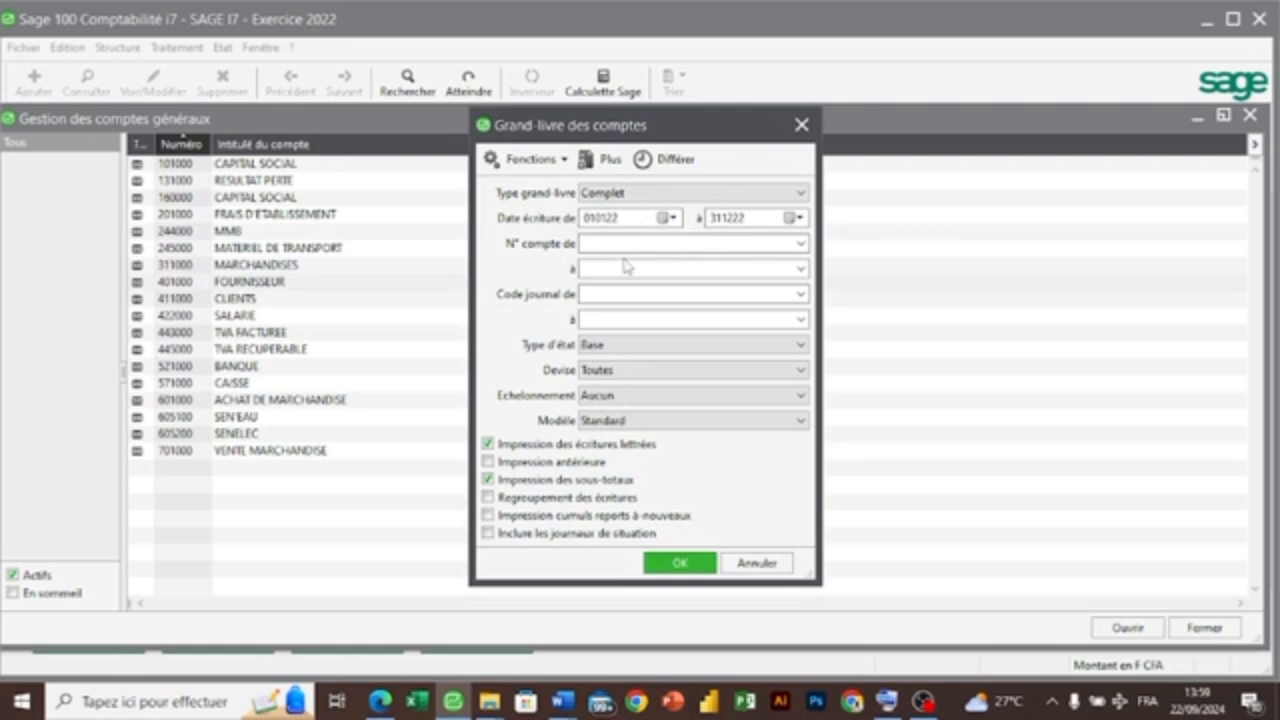
left_click(799, 244)
left_click(799, 244)
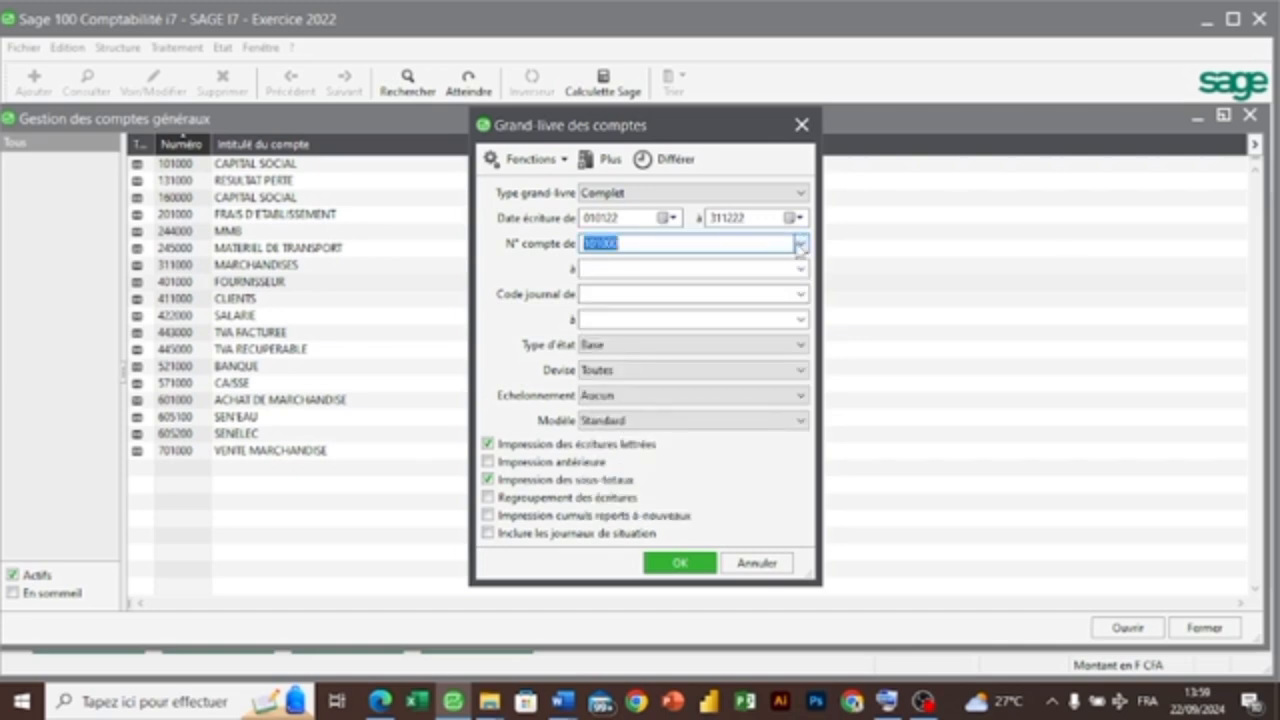
left_click(799, 268)
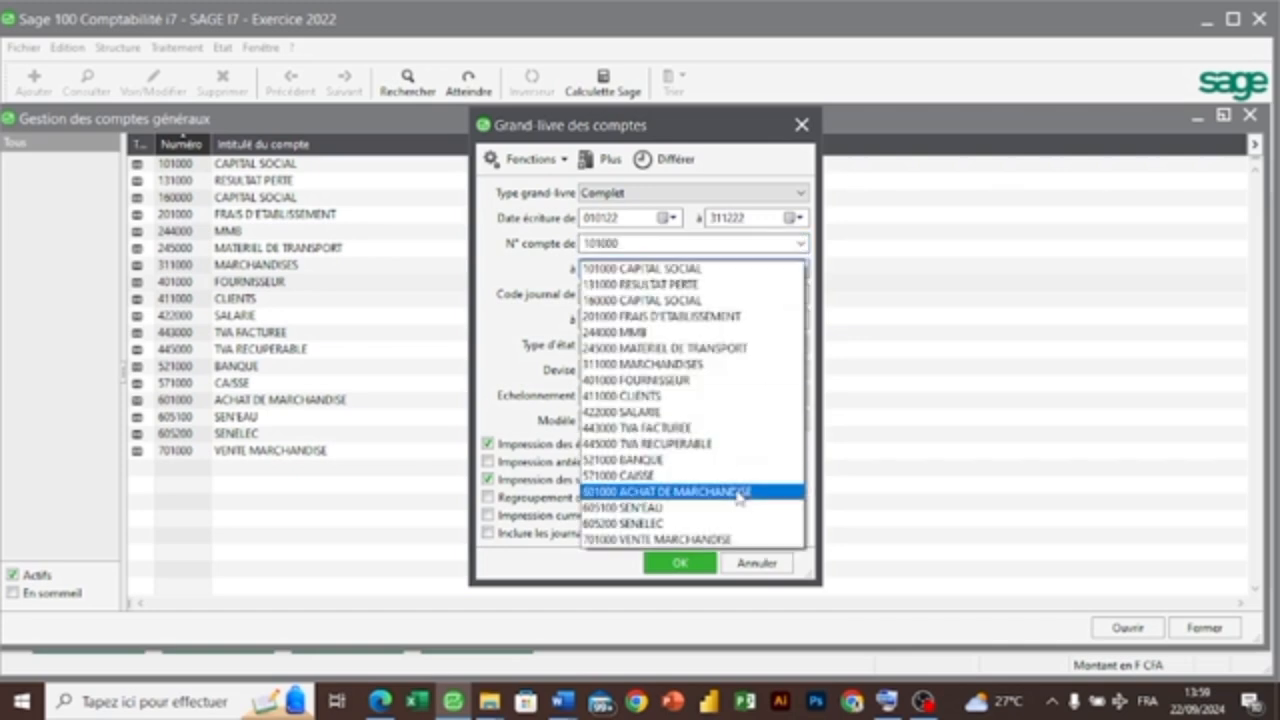
left_click(737, 539)
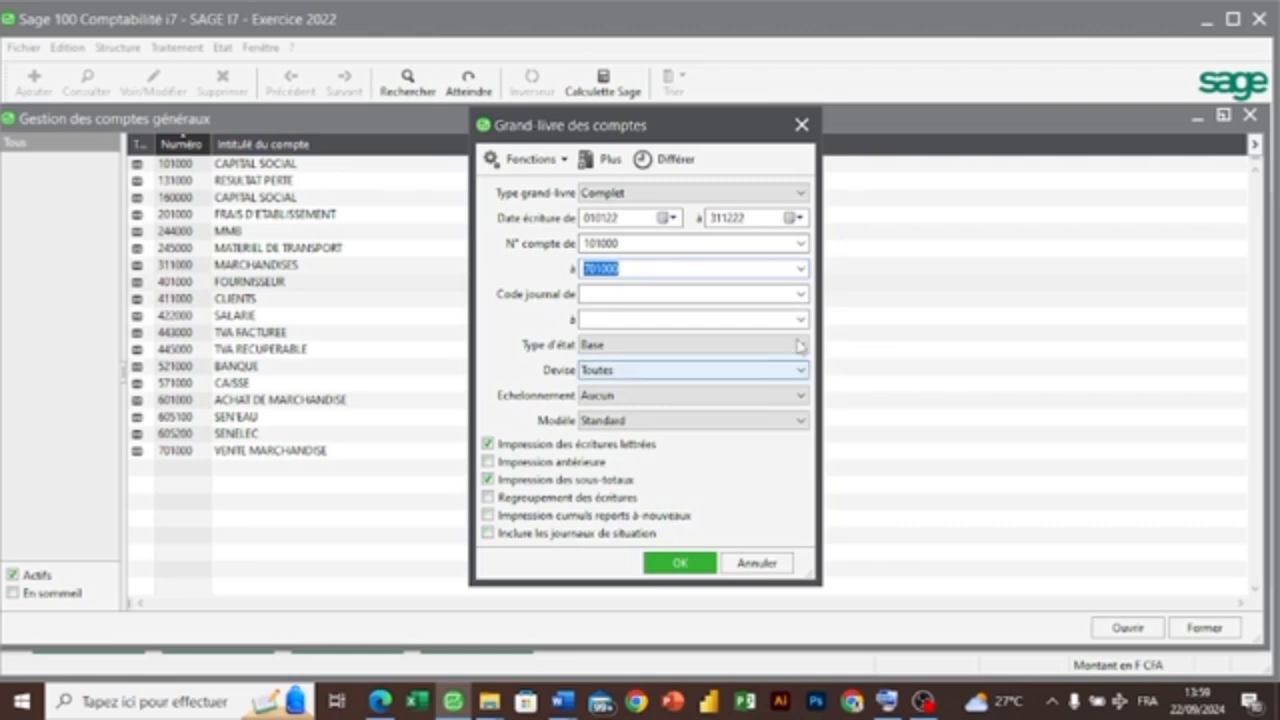
left_click(801, 294)
left_click(801, 294)
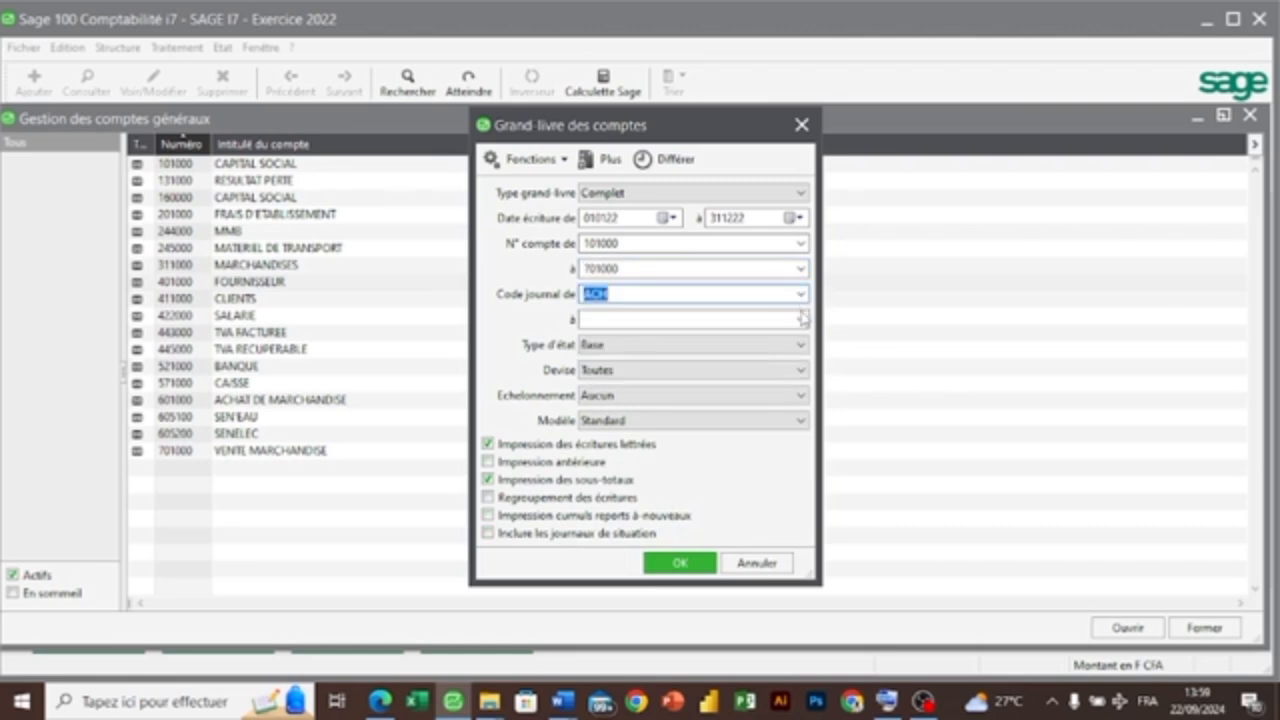
left_click(801, 319)
left_click(790, 402)
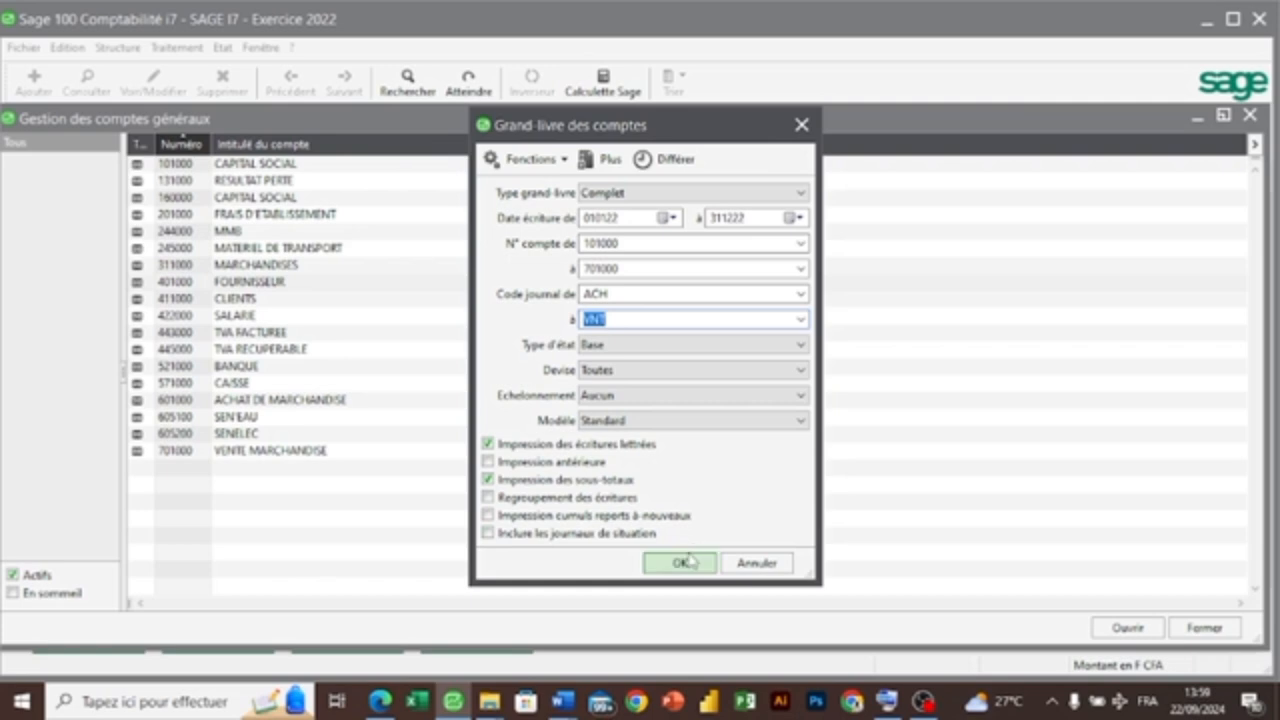
left_click(684, 563)
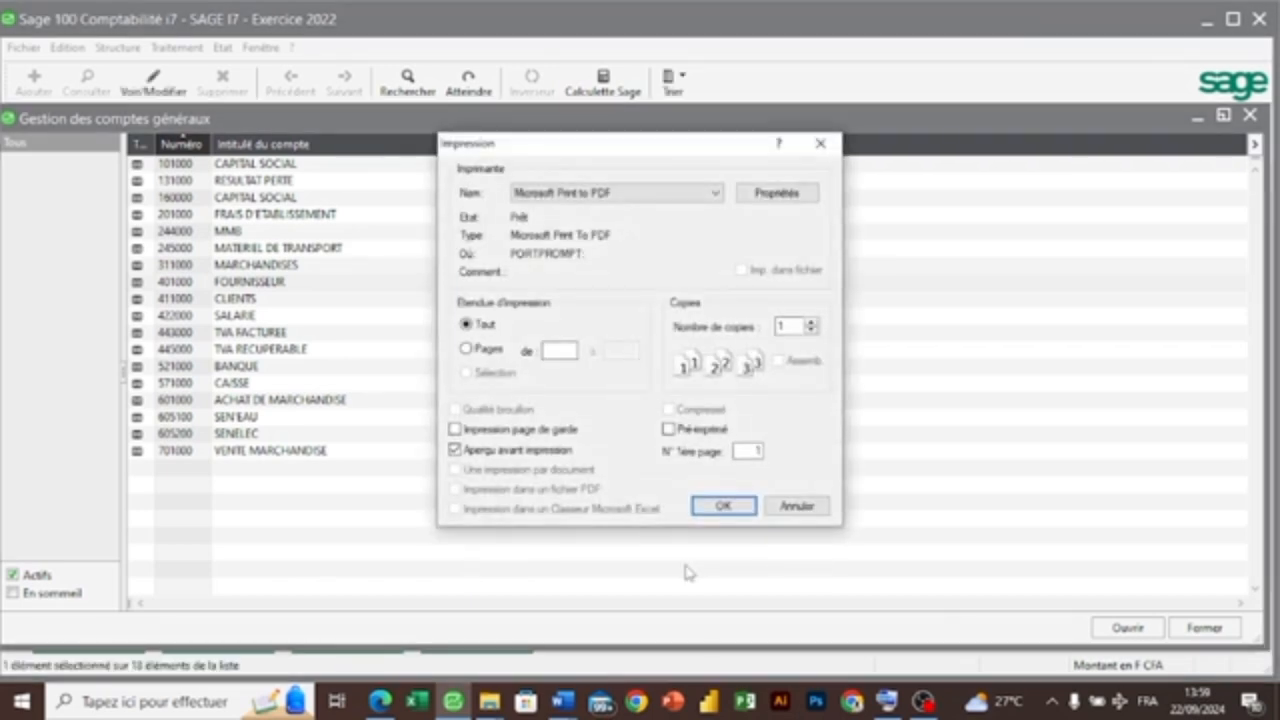
- Generate the general ledger as a print preview, examine both pages and close it
left_click(456, 451)
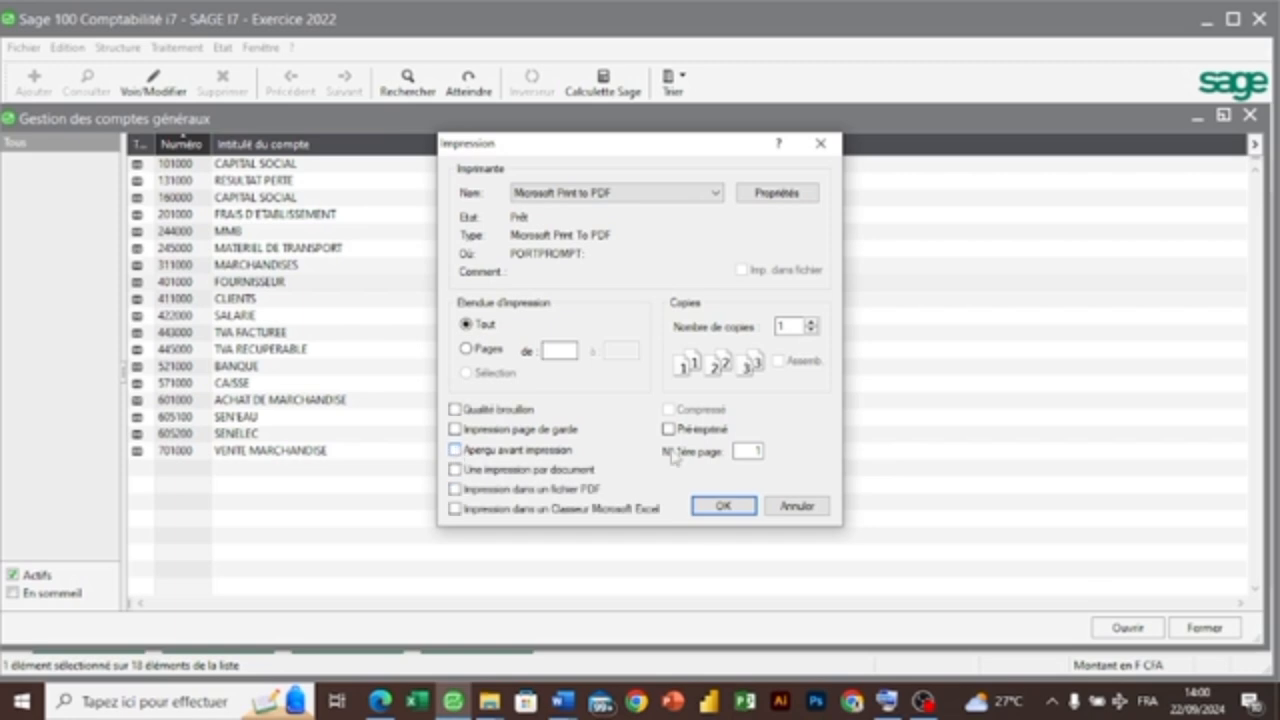
left_click(456, 451)
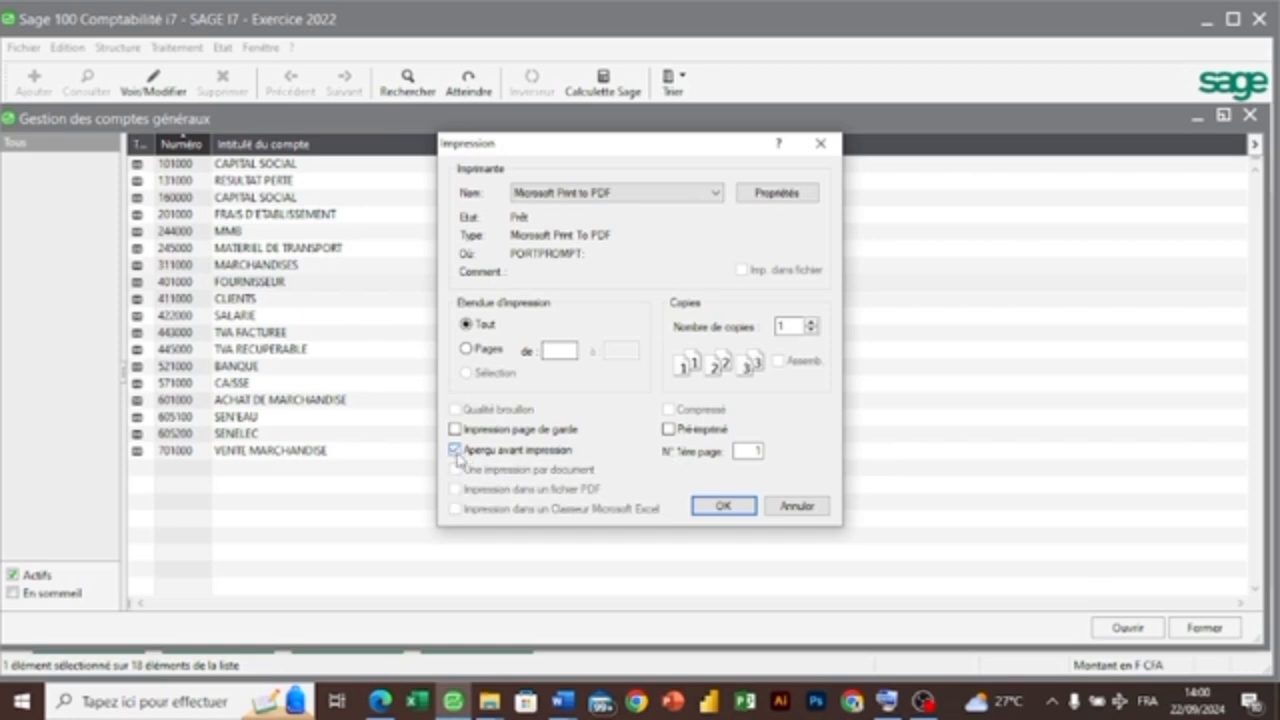
left_click(712, 508)
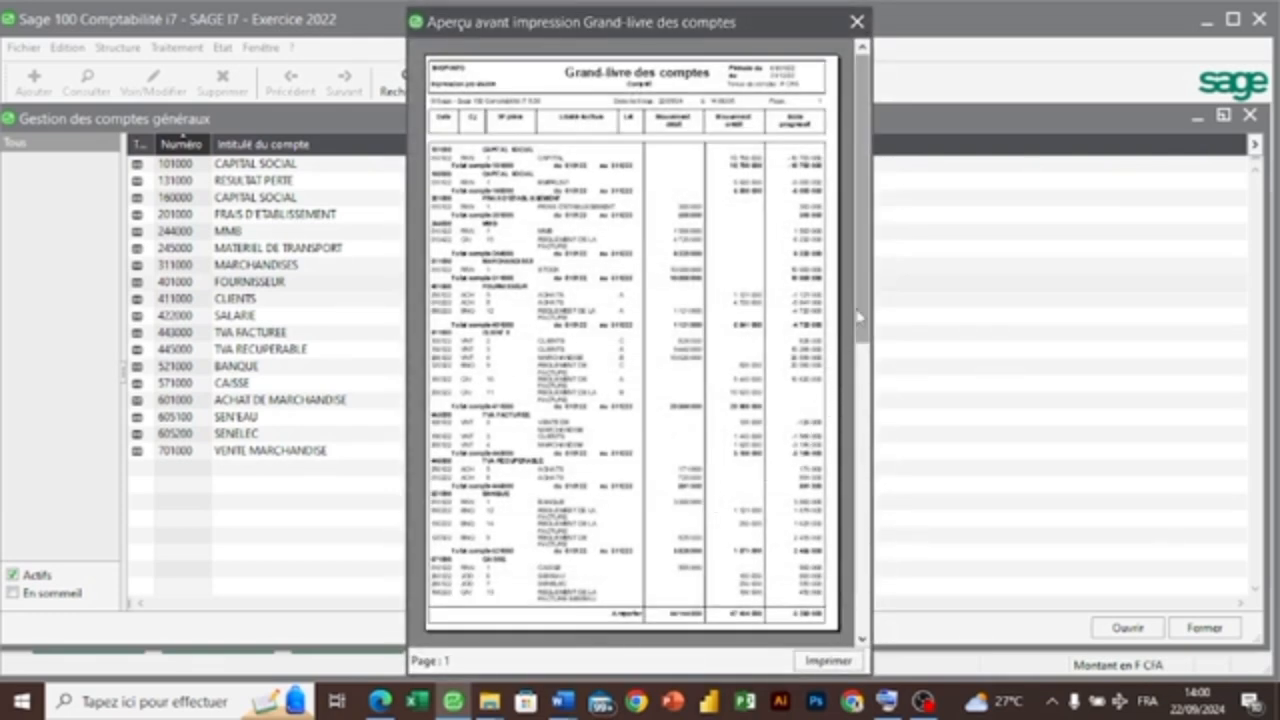
mouse_move(860, 317)
left_mouse_down()
mouse_move(877, 451)
mouse_move(867, 320)
left_mouse_up()
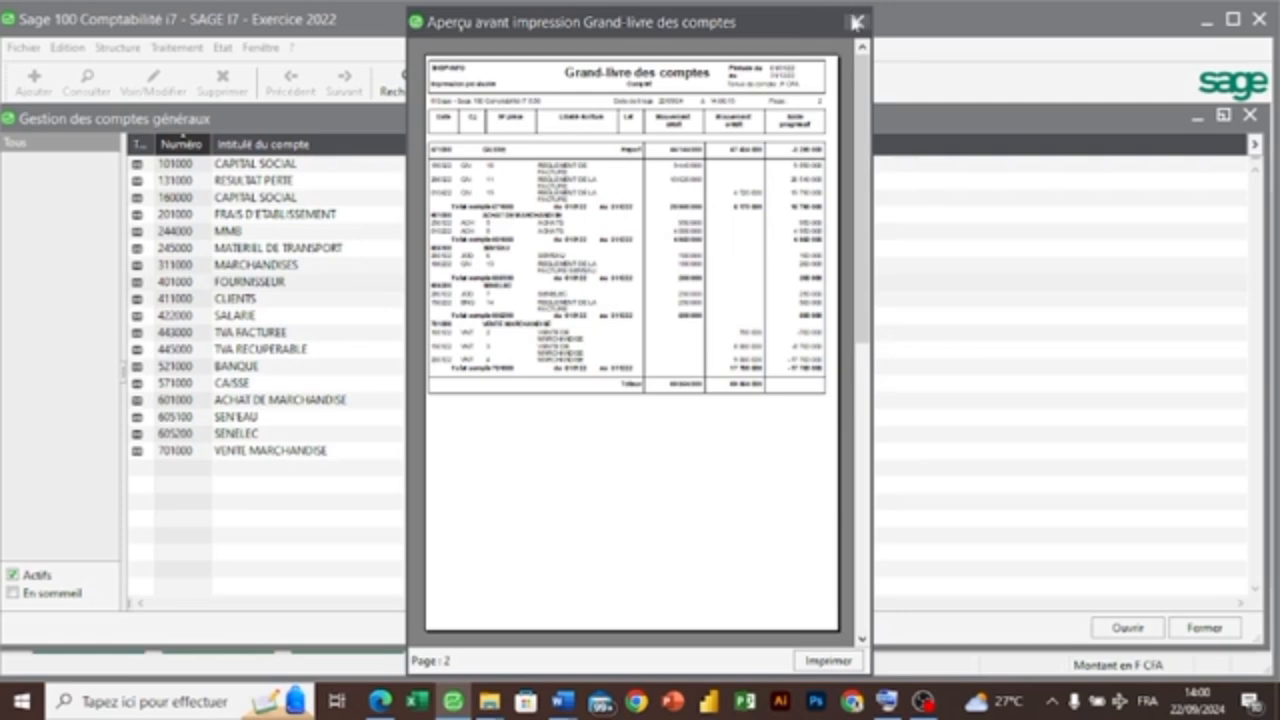
left_click(857, 22)
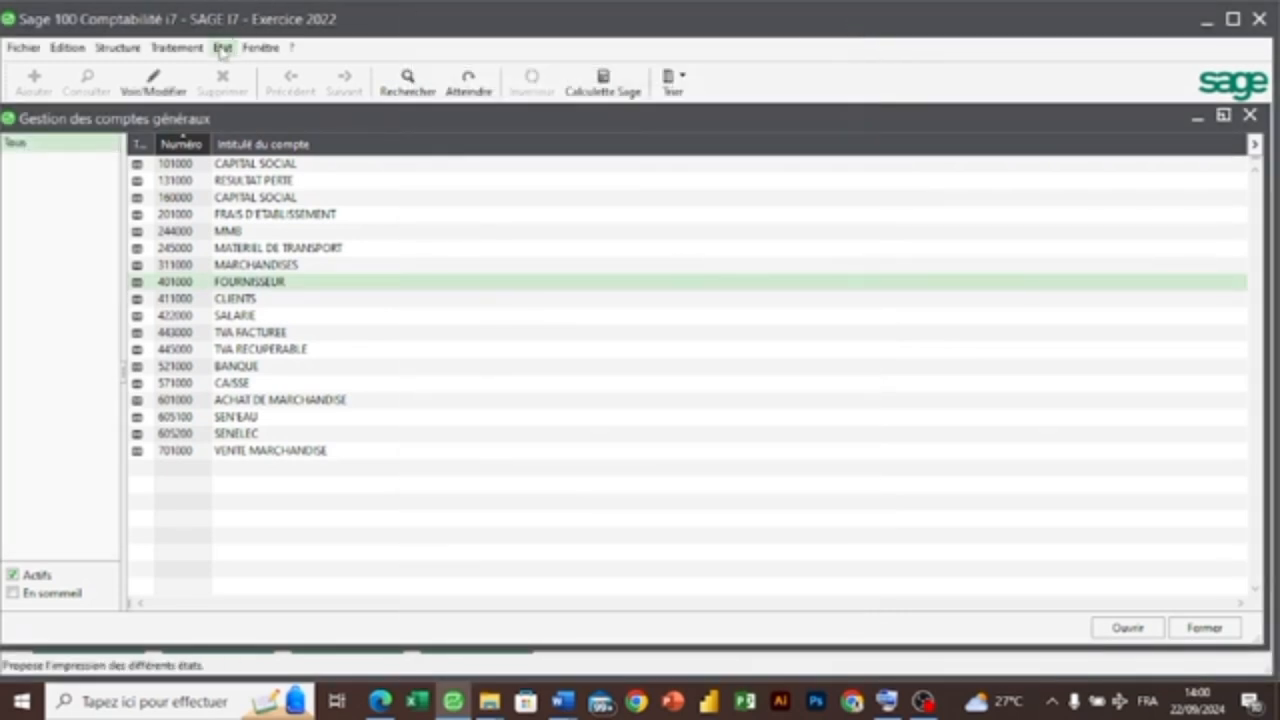
- Start a trial balance report (Balance des comptes) and set its account range from 101000 to 701000
left_click(221, 48)
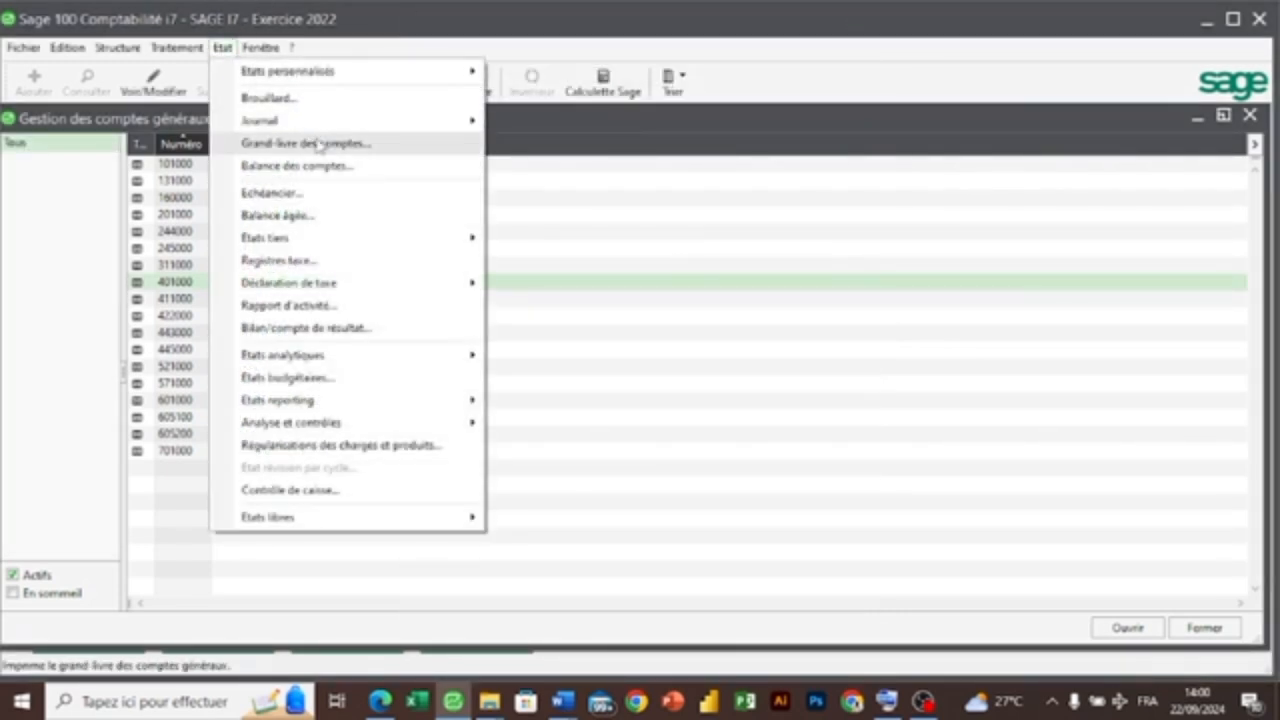
left_click(330, 168)
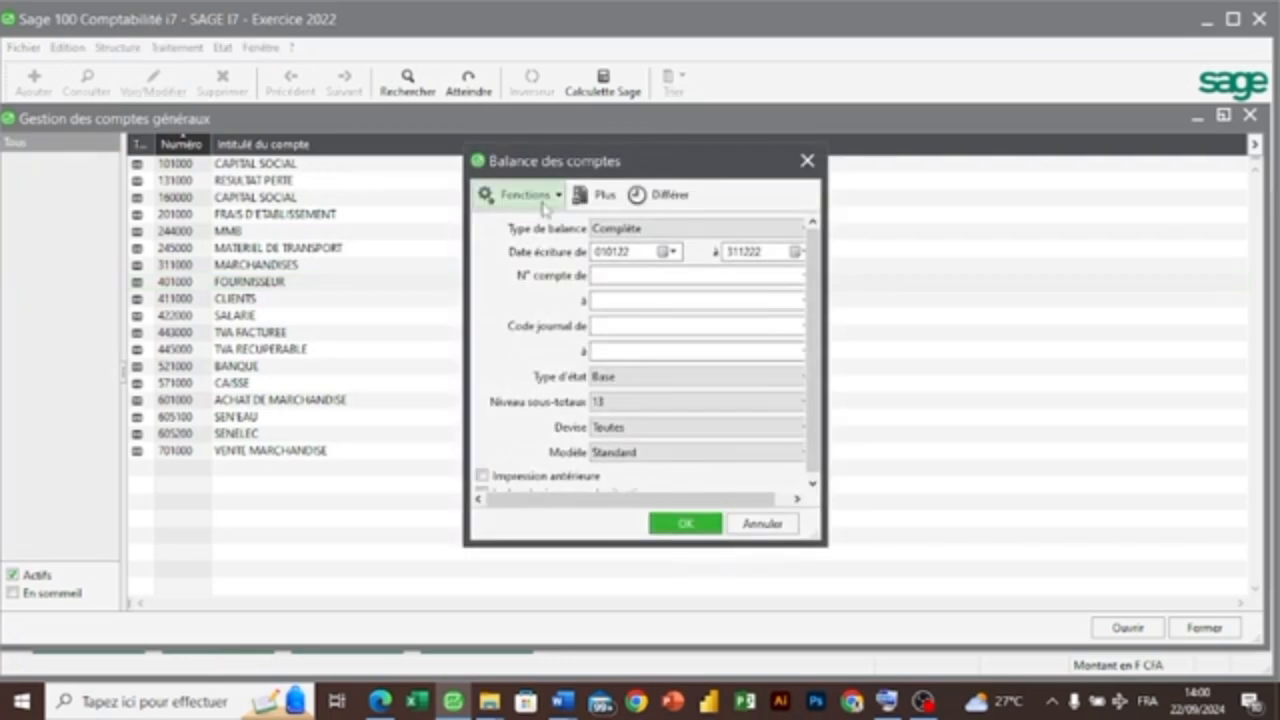
left_click(804, 278)
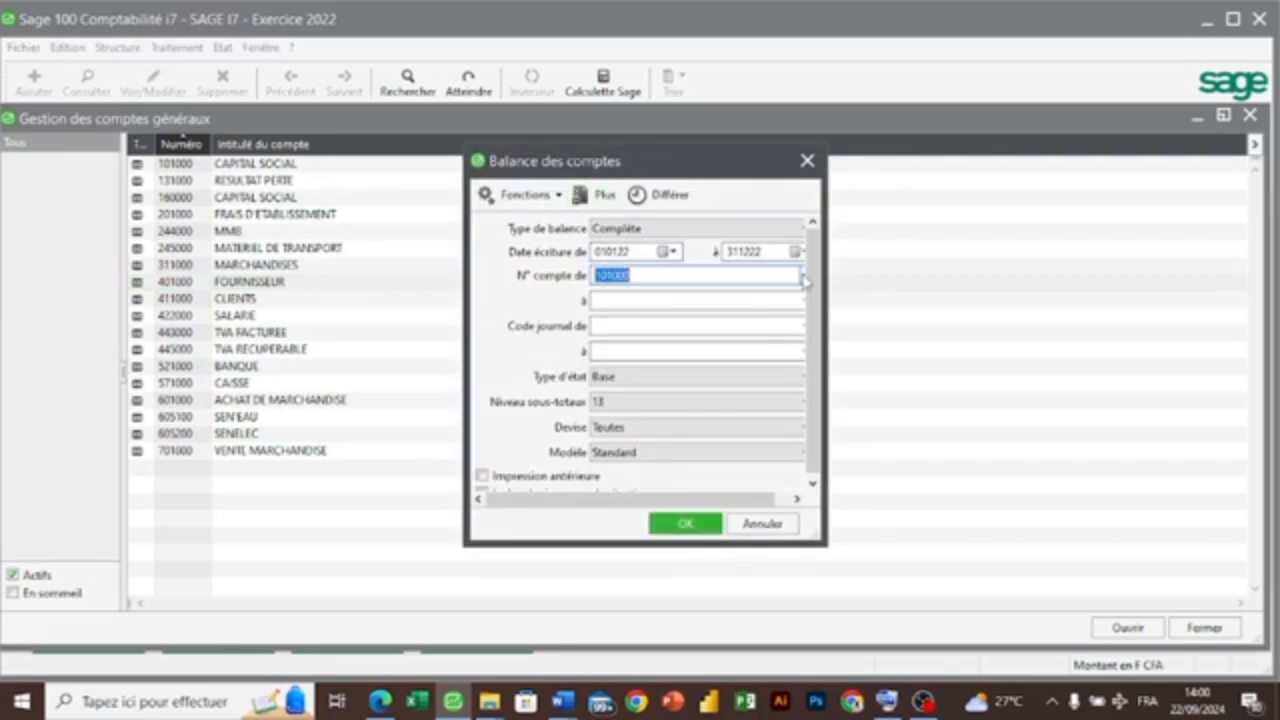
left_click(801, 302)
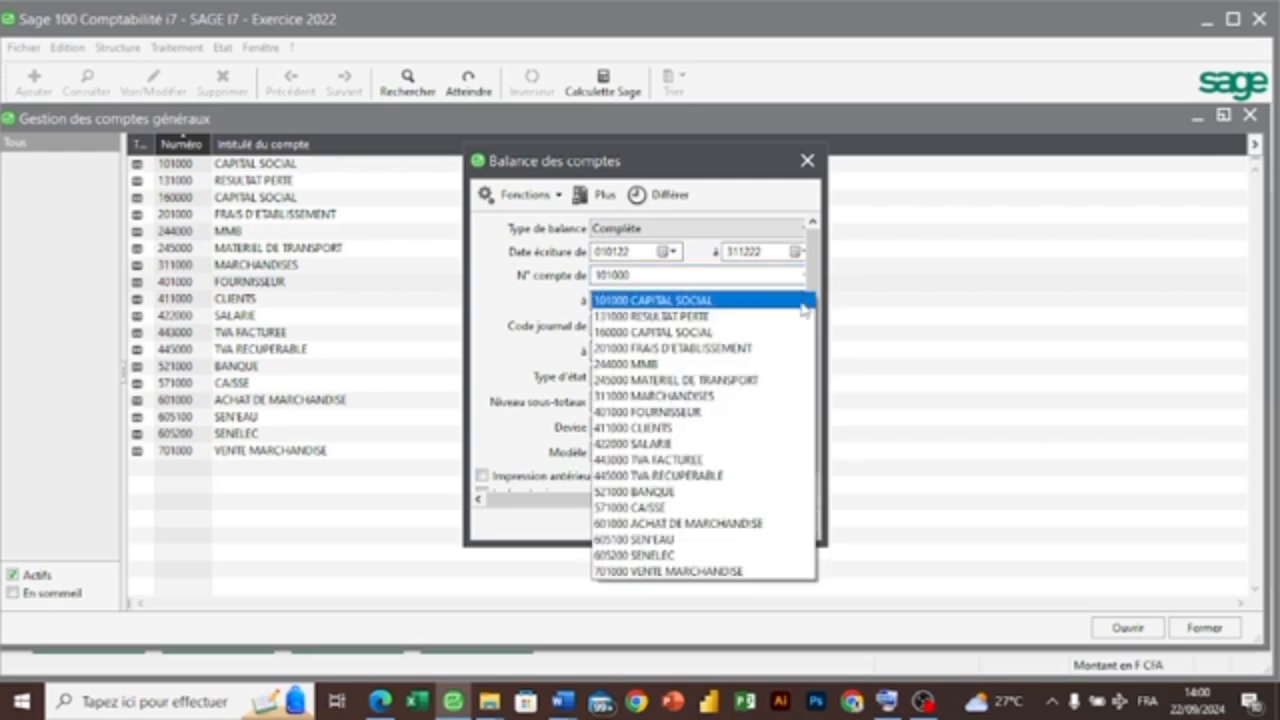
left_click(686, 571)
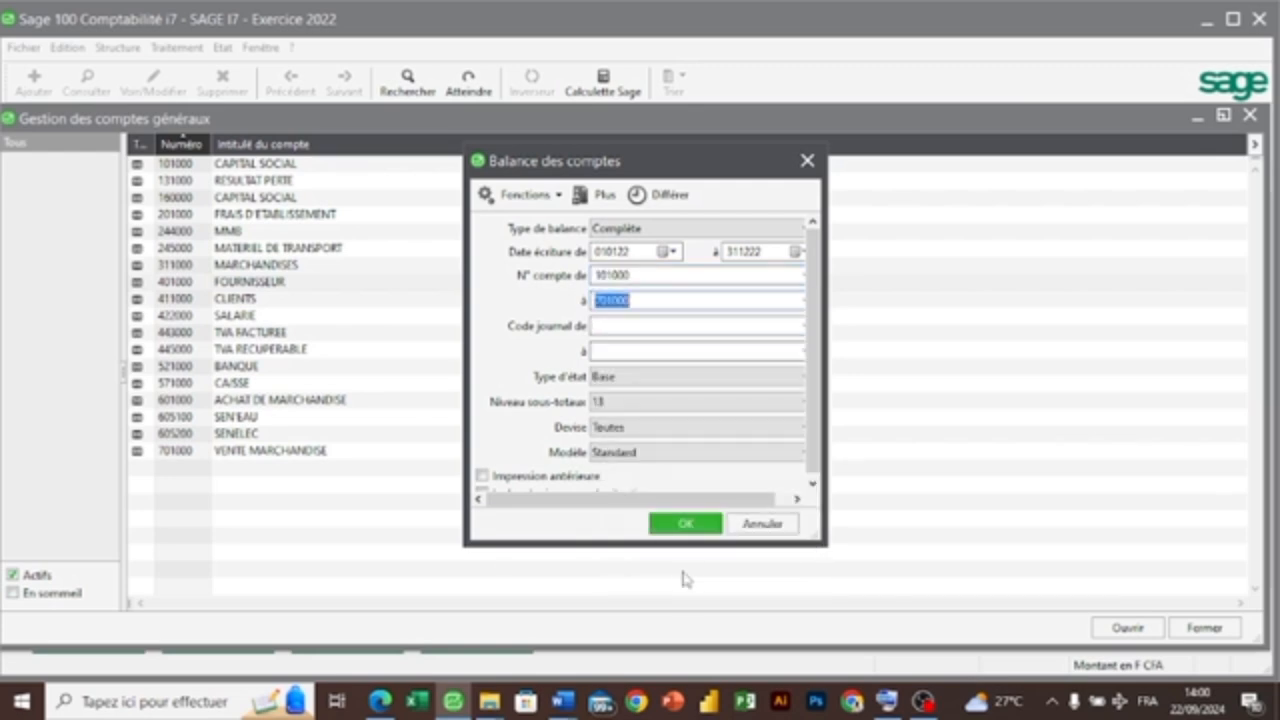
- Set the balance's journal range from ACH to VNT, validate the criteria and generate the report as a print preview
left_click(804, 327)
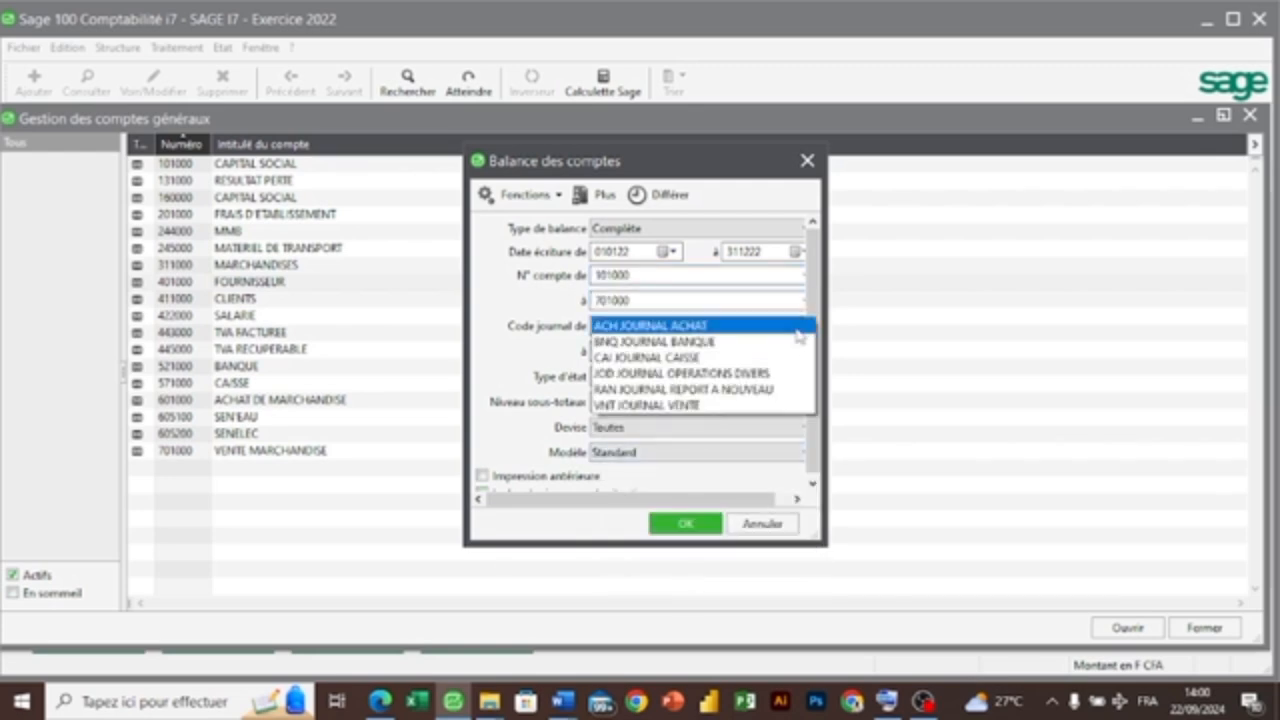
left_click(797, 330)
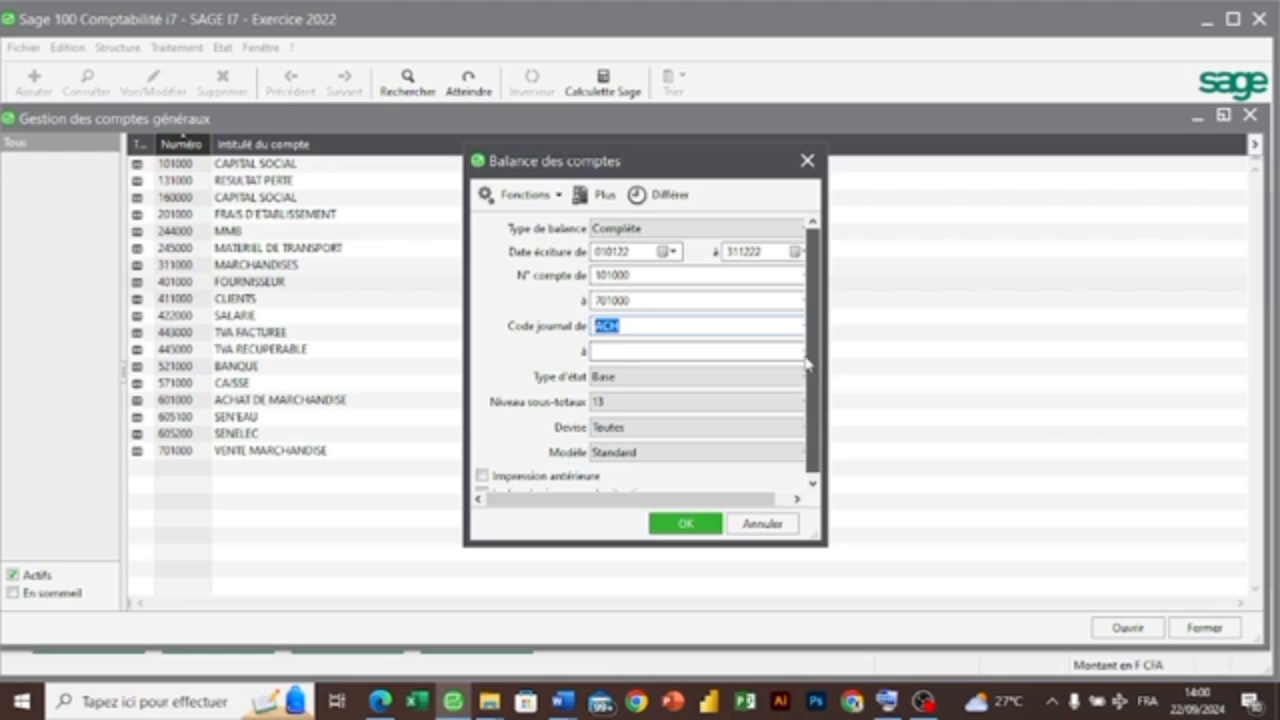
left_click(804, 356)
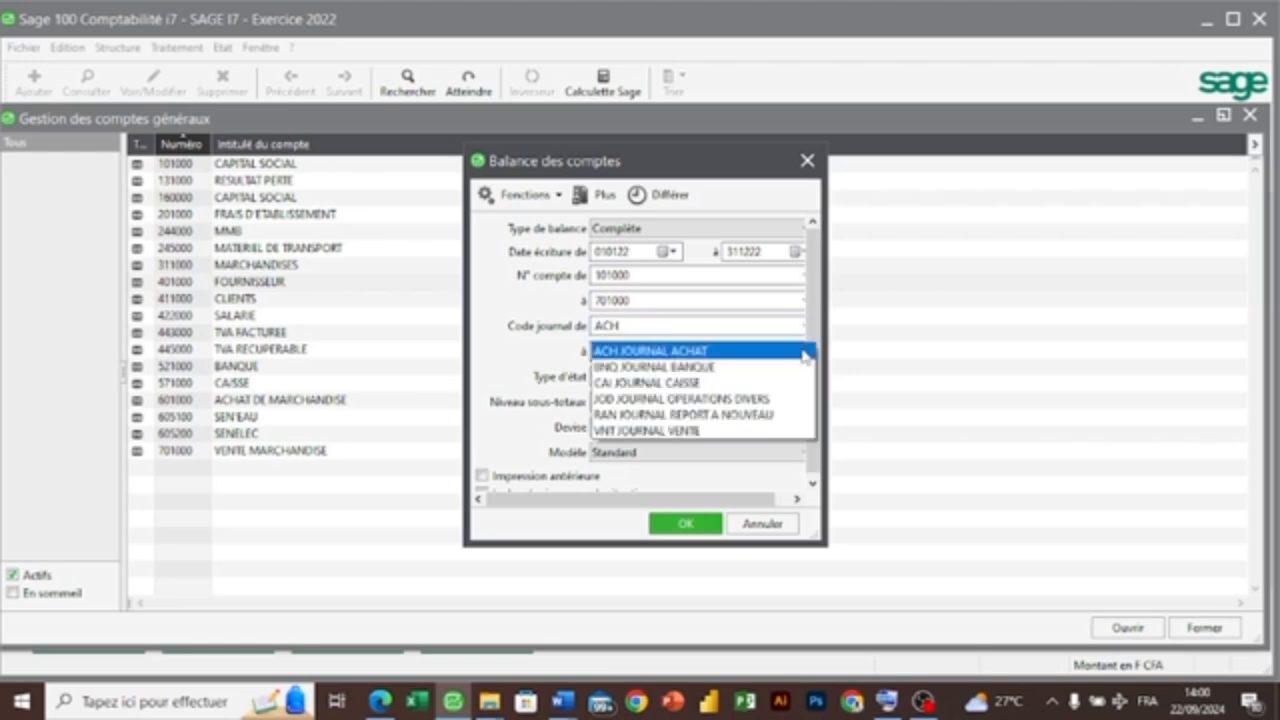
left_click(778, 431)
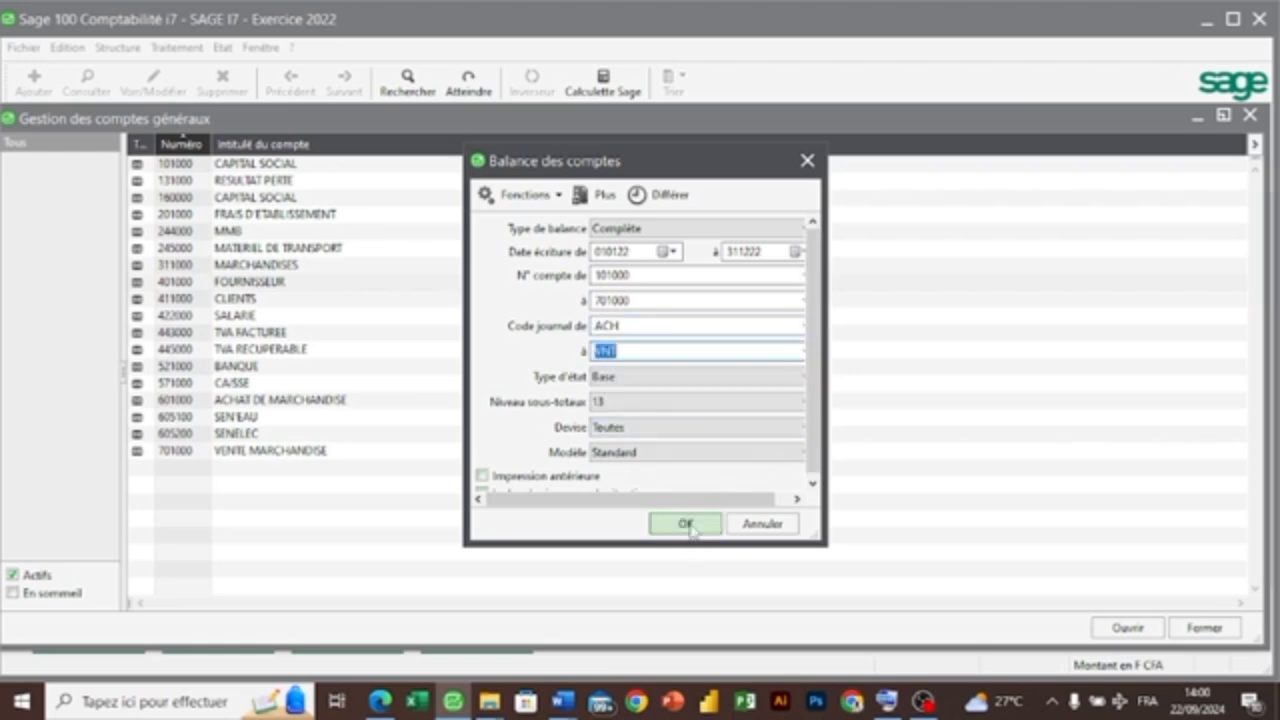
left_click(686, 524)
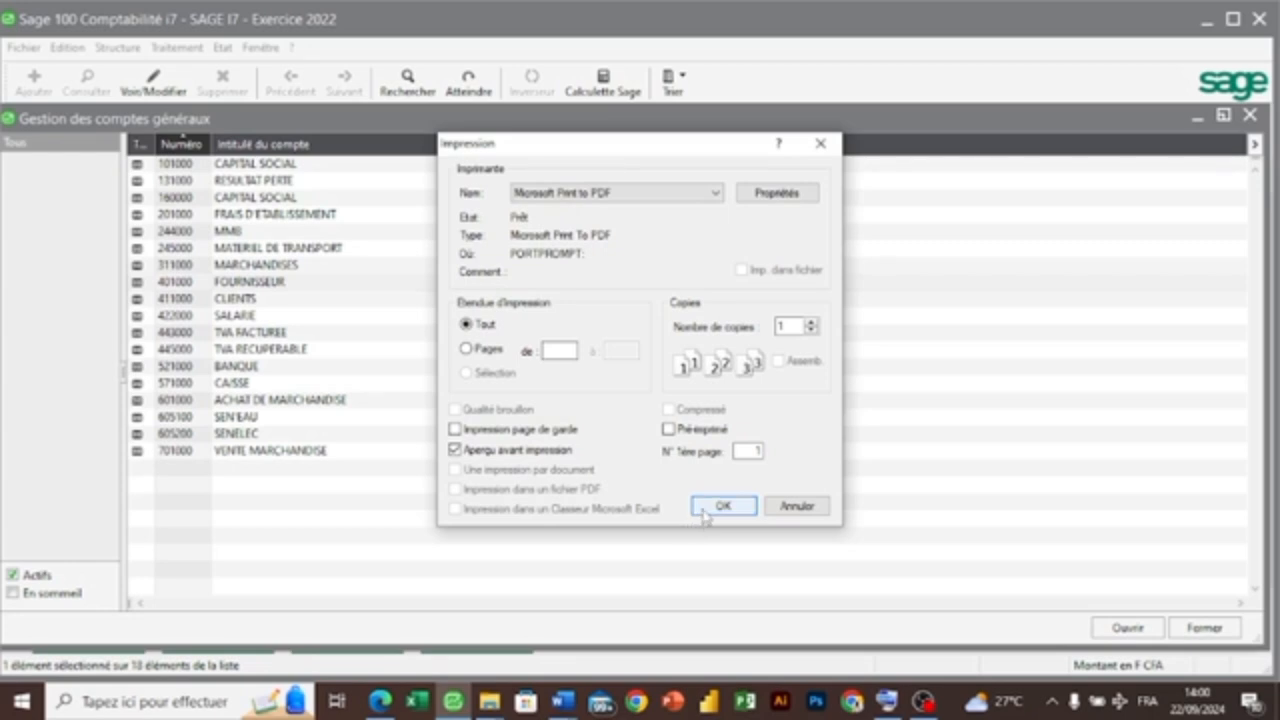
left_click(722, 506)
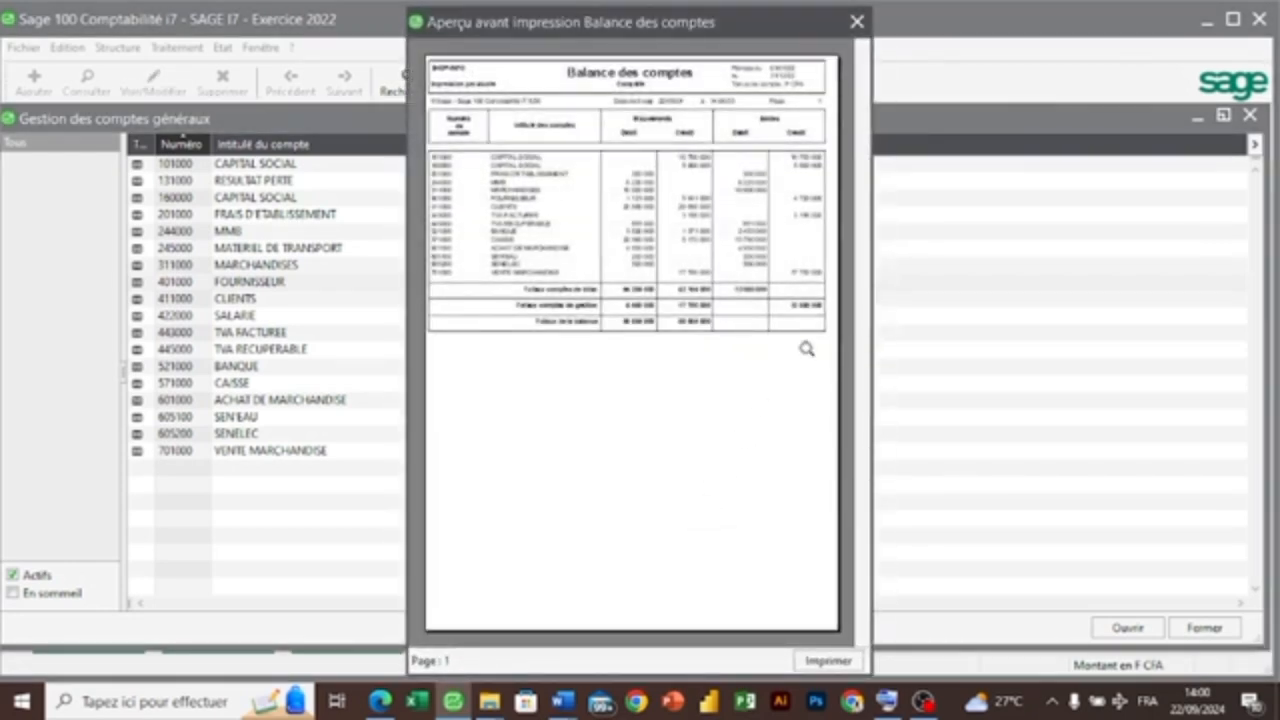